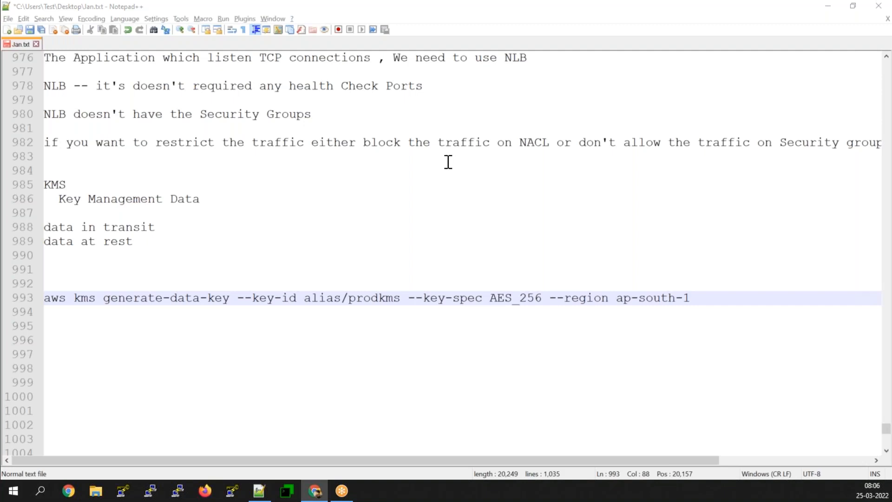
# Switch to Chrome, search for draw io and open the diagrams.net Flowchart Maker site.
pyautogui.scroll(-1, 440, 174)
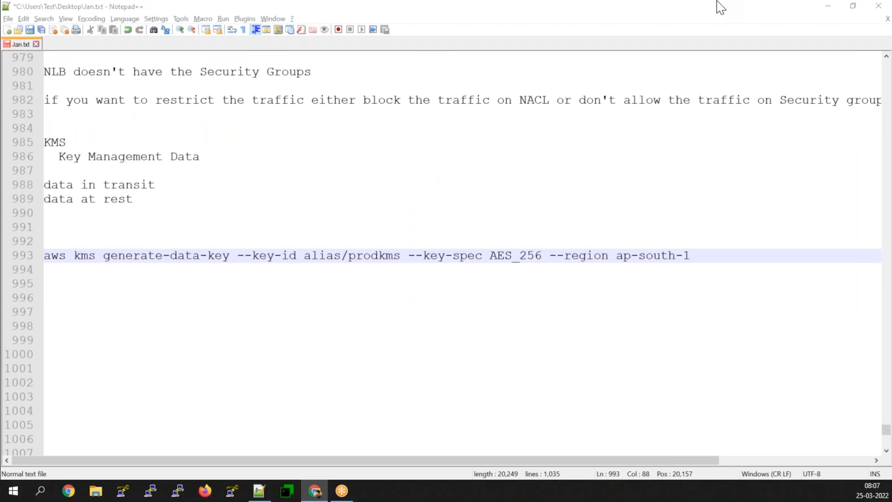
pyautogui.click(827, 6)
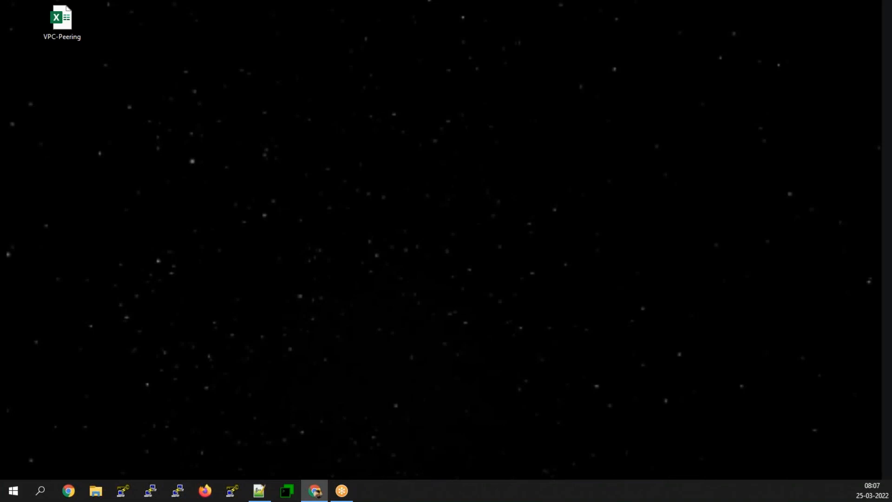
pyautogui.click(315, 491)
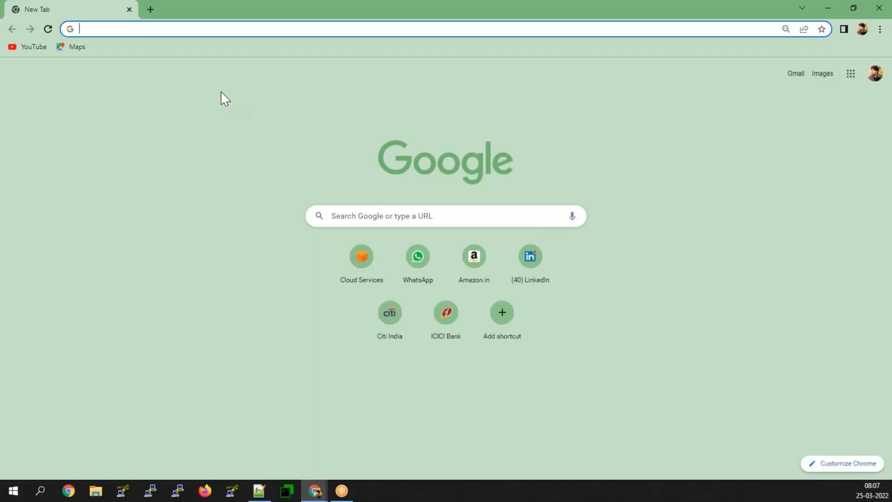
pyautogui.write('dra')
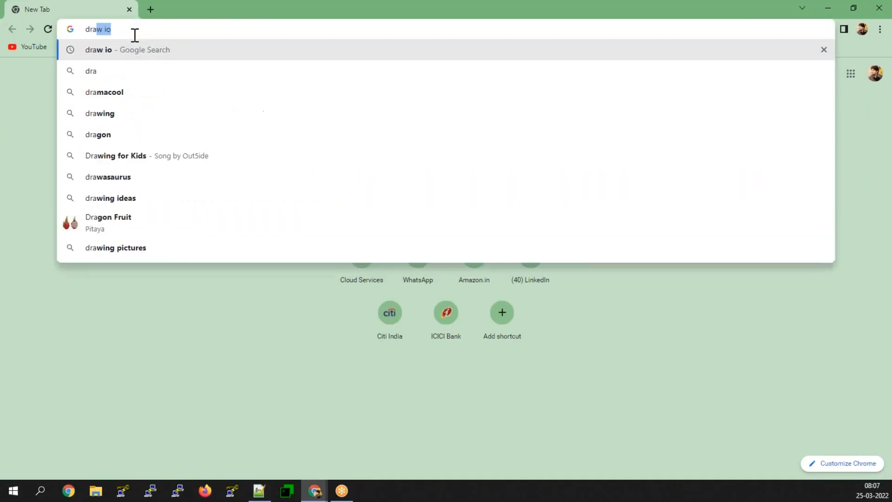
pyautogui.press('Return')
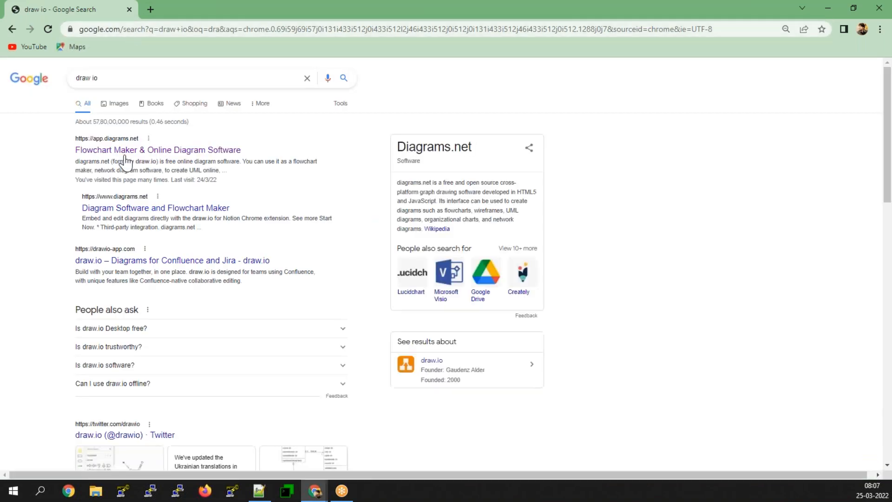
pyautogui.click(125, 155)
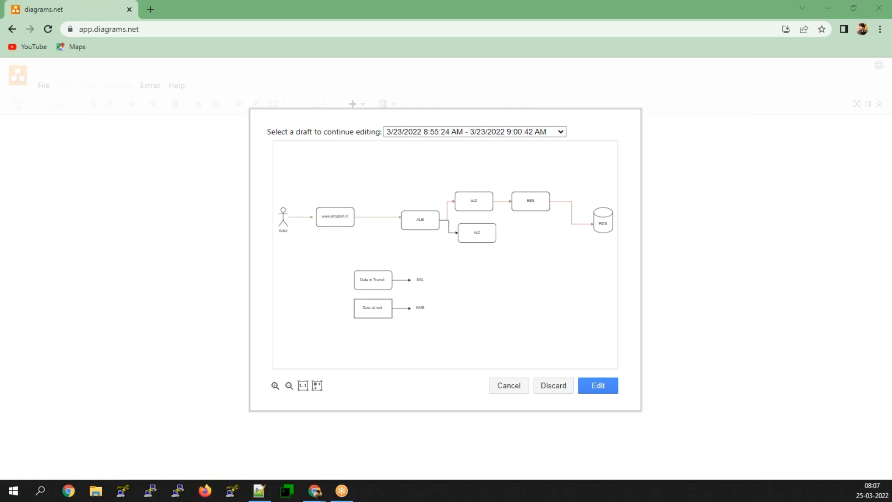
# Discard the recovered draft and start a blank diagram, leaving the storage location undecided.
pyautogui.click(550, 392)
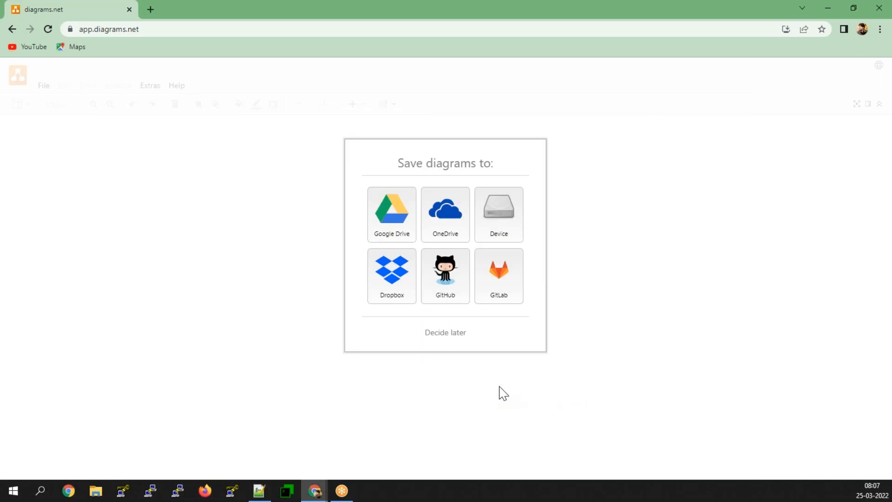
pyautogui.click(446, 334)
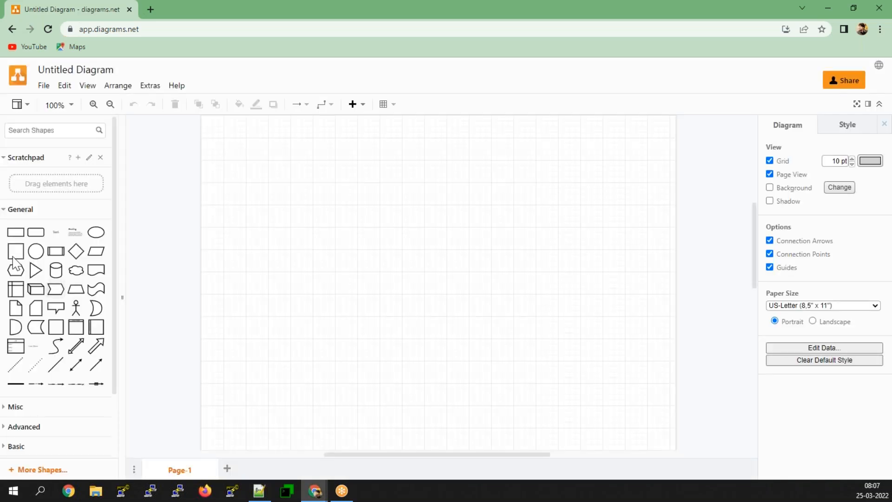
# Add a rectangle to the upper-left part of the page and enlarge it into a wide container box.
pyautogui.click(16, 232)
pyautogui.moveTo(440, 275); pyautogui.dragTo(373, 165)
pyautogui.moveTo(282, 182); pyautogui.dragTo(278, 271)
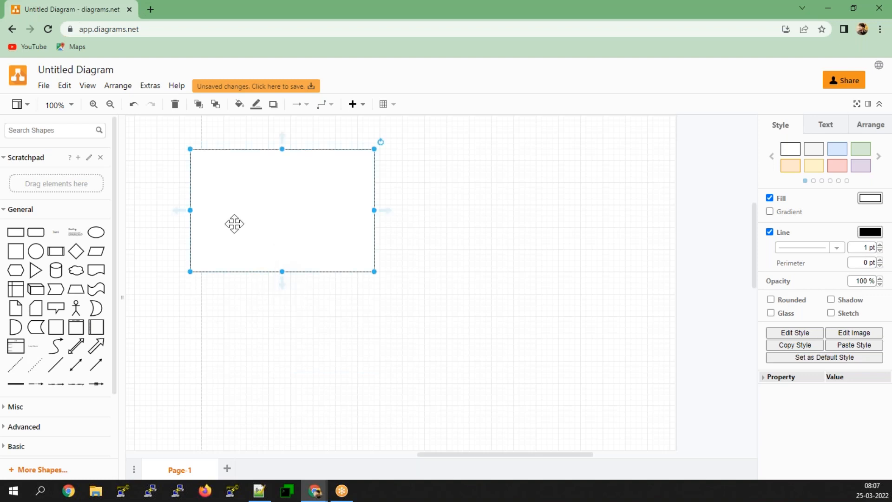
# Add the text 10.30.0.0/16 in the container's upper-left corner and widen the container to the right.
pyautogui.click(55, 232)
pyautogui.moveTo(416, 279); pyautogui.dragTo(209, 167)
pyautogui.doubleClick(209, 168)
pyautogui.write('10.30.0.0/16')
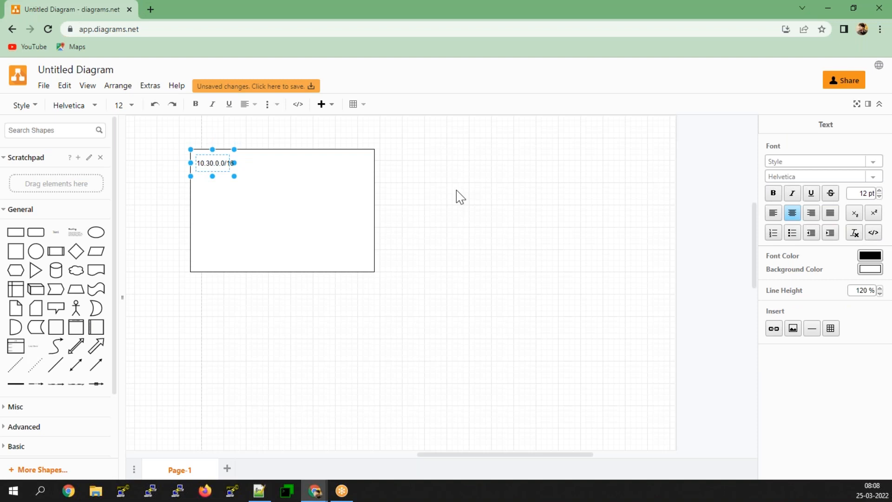
pyautogui.click(309, 230)
pyautogui.moveTo(375, 210); pyautogui.dragTo(424, 210)
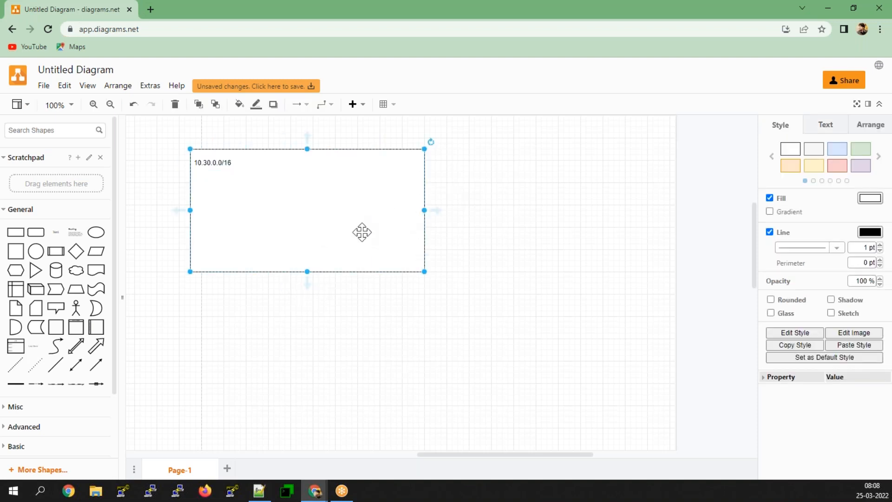
# Place two rounded squares side by side inside the container and label them VPC subnet and VPC Subnet.
pyautogui.click(36, 232)
pyautogui.moveTo(460, 289); pyautogui.dragTo(325, 221)
pyautogui.doubleClick(251, 217)
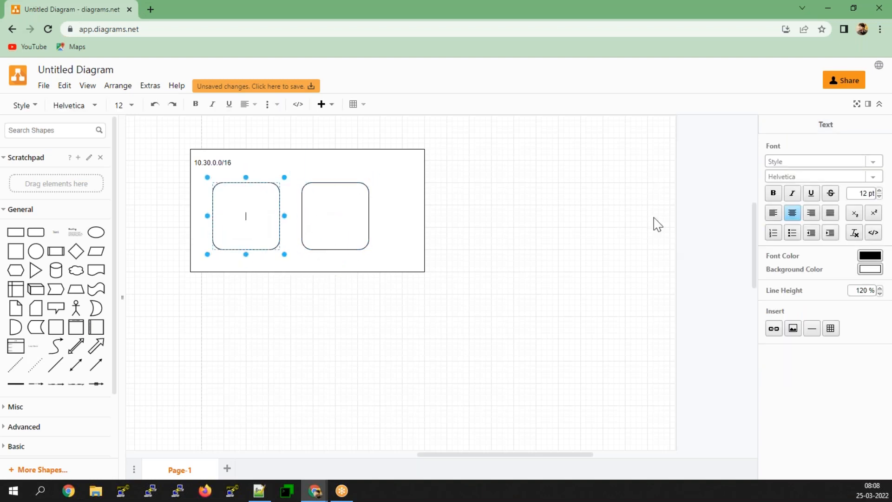
pyautogui.write('VPC subnet')
pyautogui.doubleClick(356, 223)
pyautogui.write('VPC Su')
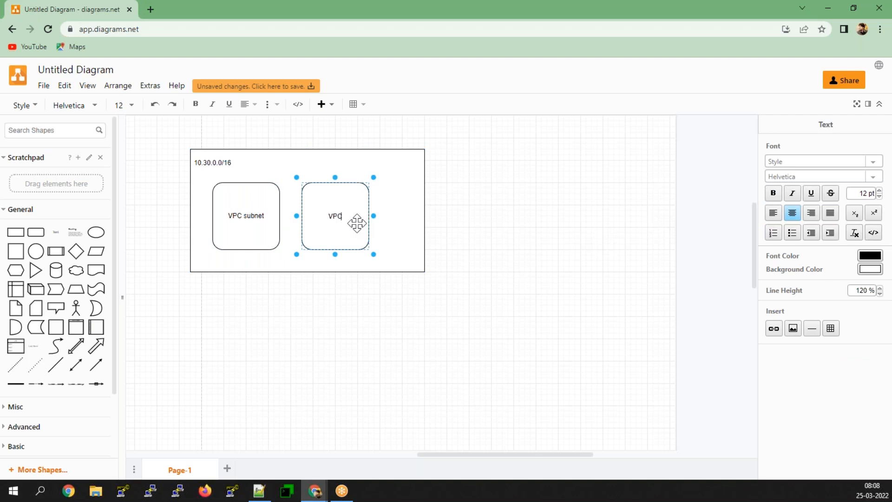
pyautogui.write('bnet')
# Change the left rounded square's label to VPC Public subnet.
pyautogui.click(235, 223)
pyautogui.doubleClick(235, 222)
pyautogui.press('Right')
pyautogui.press('Left')
pyautogui.press('Left')
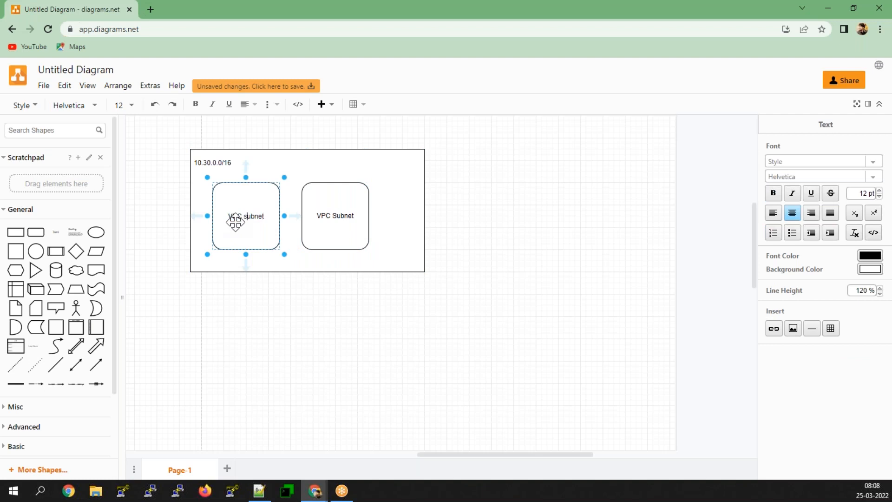
pyautogui.write('public')
# Change the right rounded square's label to VPC Private Subnet.
pyautogui.click(342, 214)
pyautogui.doubleClick(343, 216)
pyautogui.press('Right')
pyautogui.press('Left')
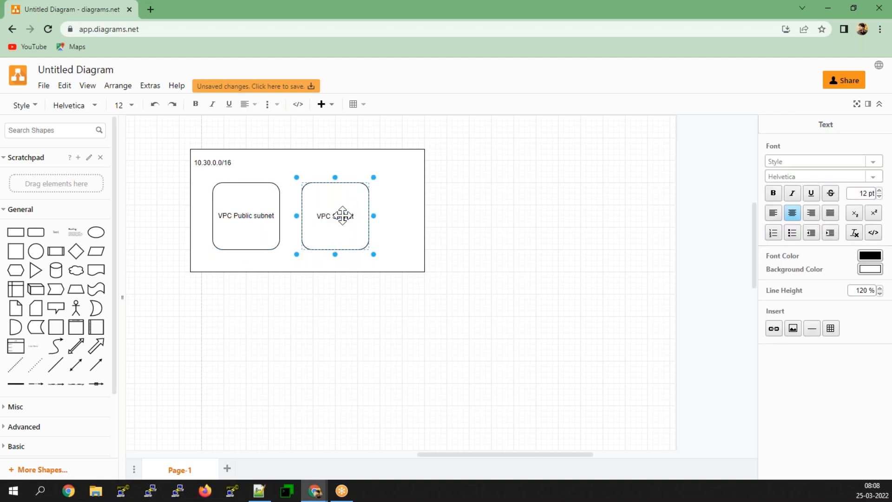
pyautogui.write('Private')
pyautogui.press('BackSpace')
pyautogui.write('e')
pyautogui.click(344, 241)
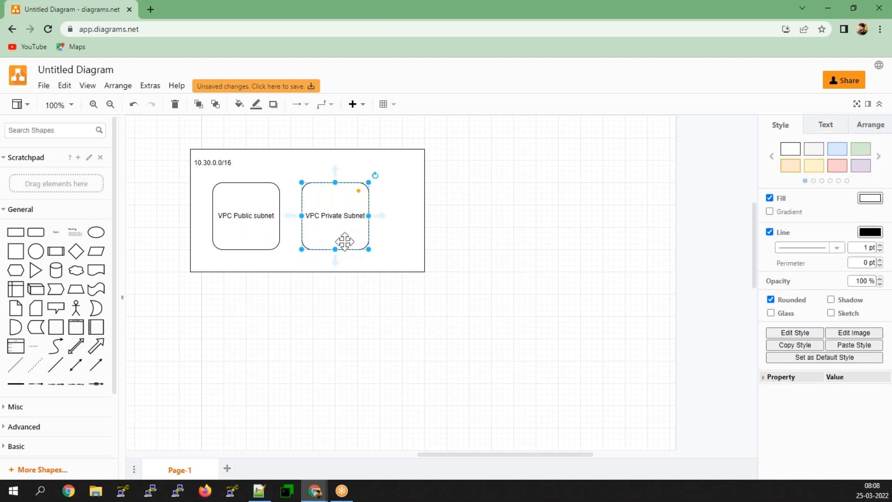
# Extend the container downward and add a small ellipse labelled Router below and between the two subnets.
pyautogui.click(241, 268)
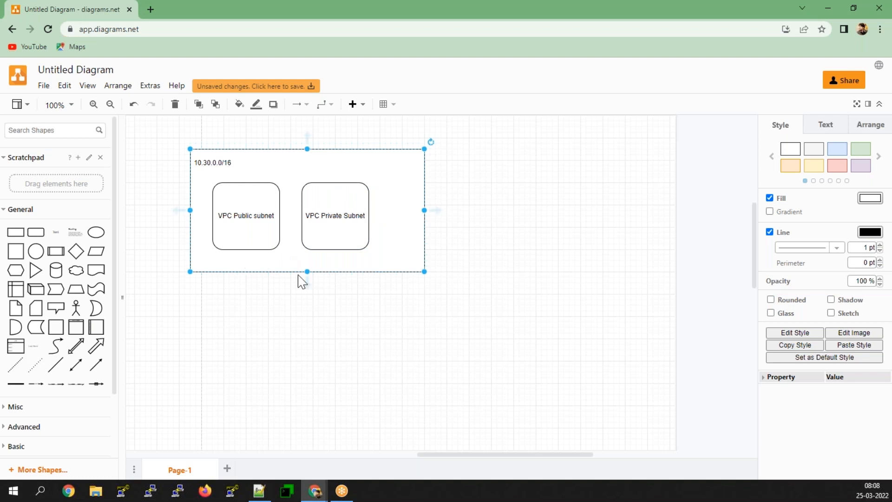
pyautogui.moveTo(307, 271); pyautogui.dragTo(307, 305)
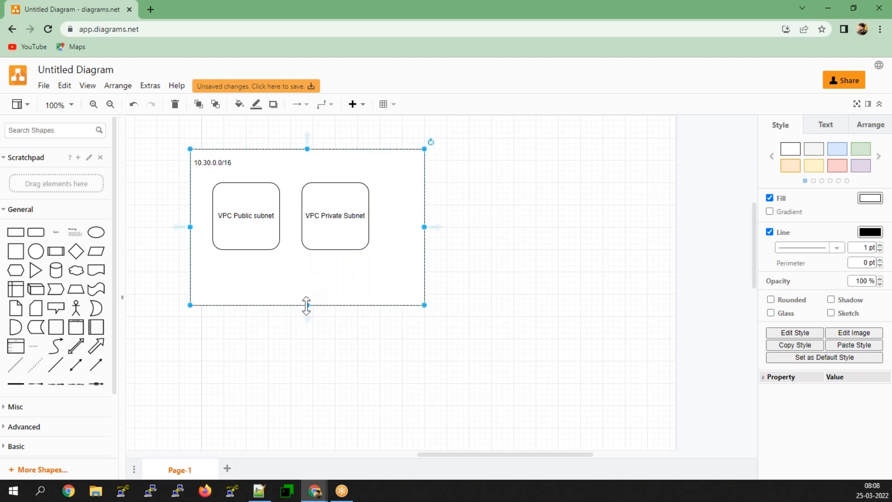
pyautogui.click(96, 232)
pyautogui.moveTo(422, 286); pyautogui.dragTo(294, 275)
pyautogui.moveTo(351, 272); pyautogui.dragTo(295, 273)
pyautogui.click(300, 274)
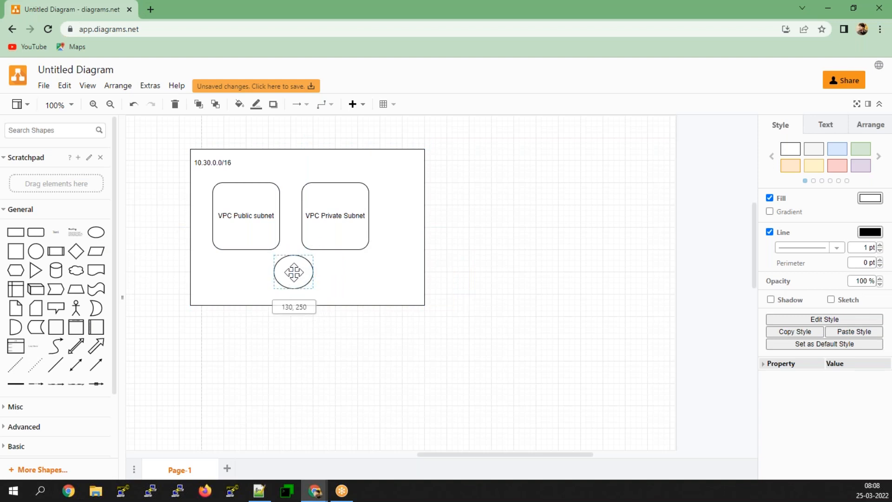
pyautogui.doubleClick(294, 272)
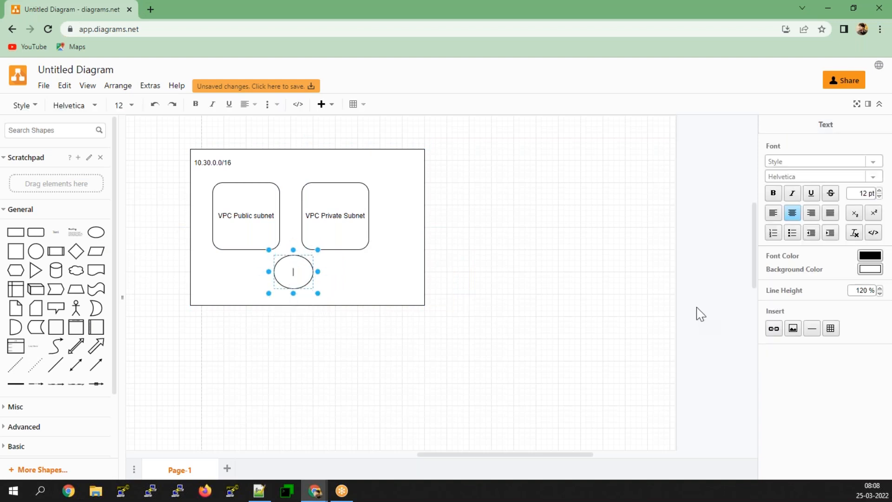
pyautogui.write('Router')
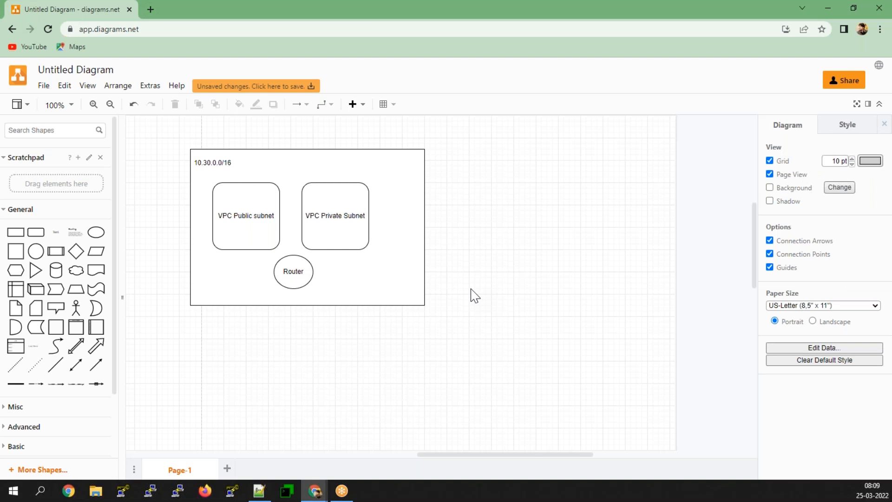
# Add a small hexagon to the right of the Router and label it VPG Virtual Private Gateway.
pyautogui.click(374, 284)
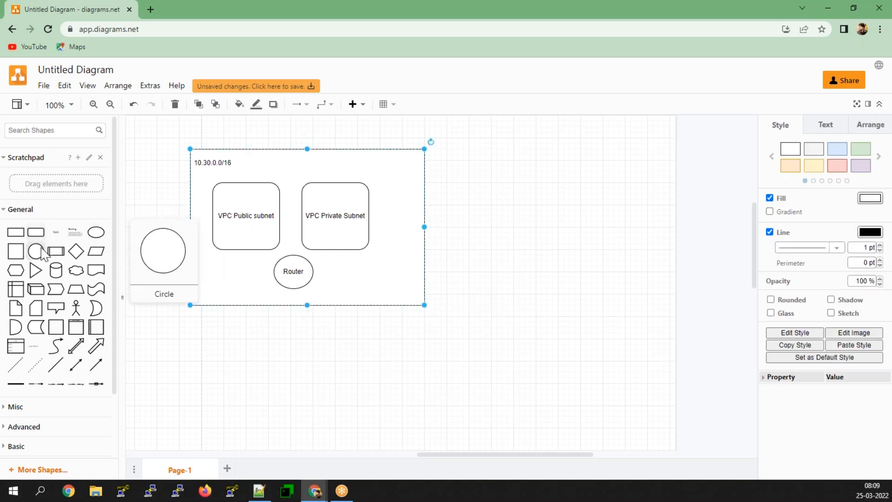
pyautogui.click(16, 270)
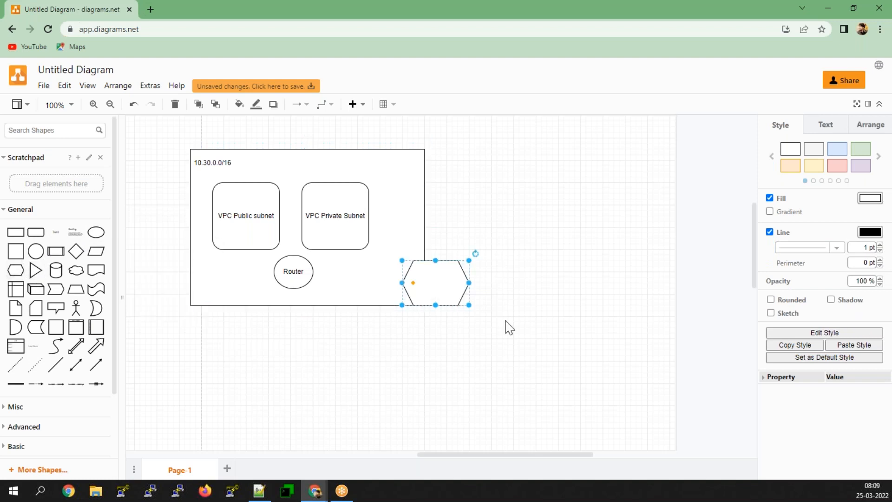
pyautogui.moveTo(418, 289); pyautogui.dragTo(368, 272)
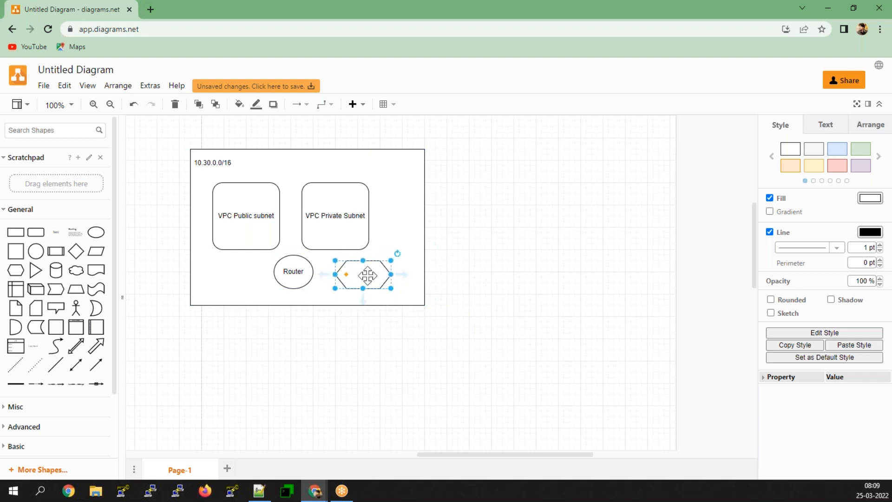
pyautogui.doubleClick(368, 273)
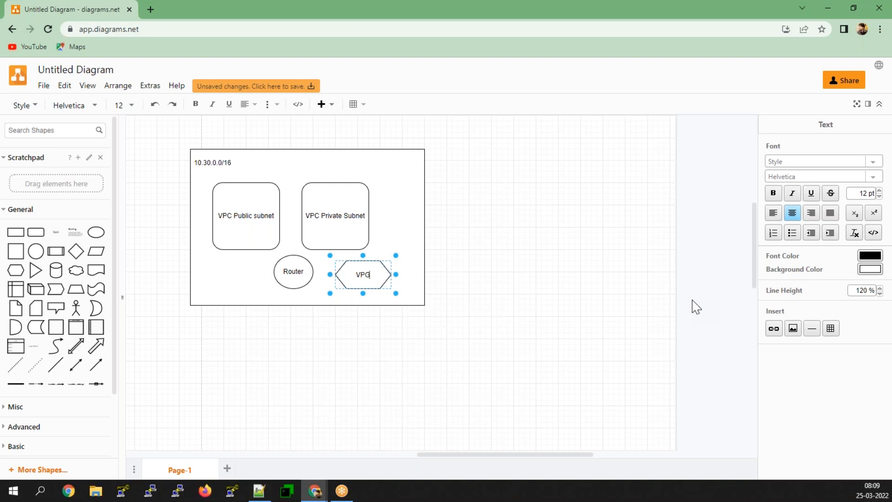
pyautogui.press('Escape')
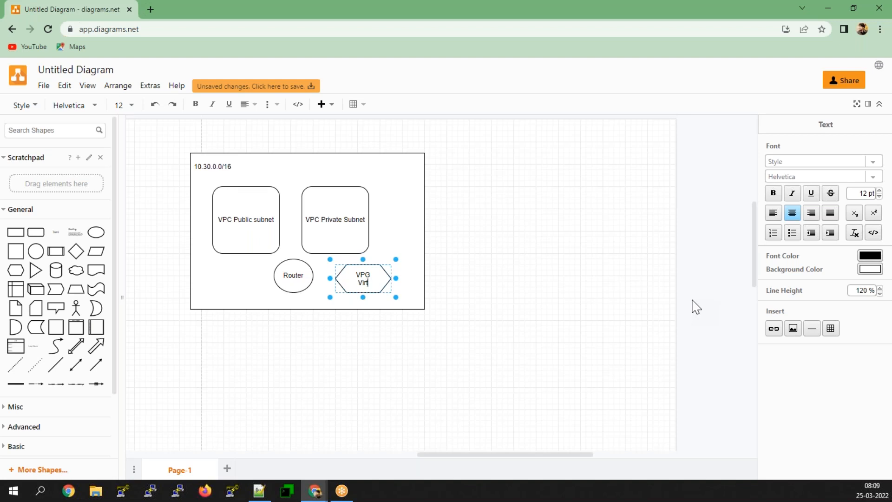
pyautogui.write('Private Gateway')
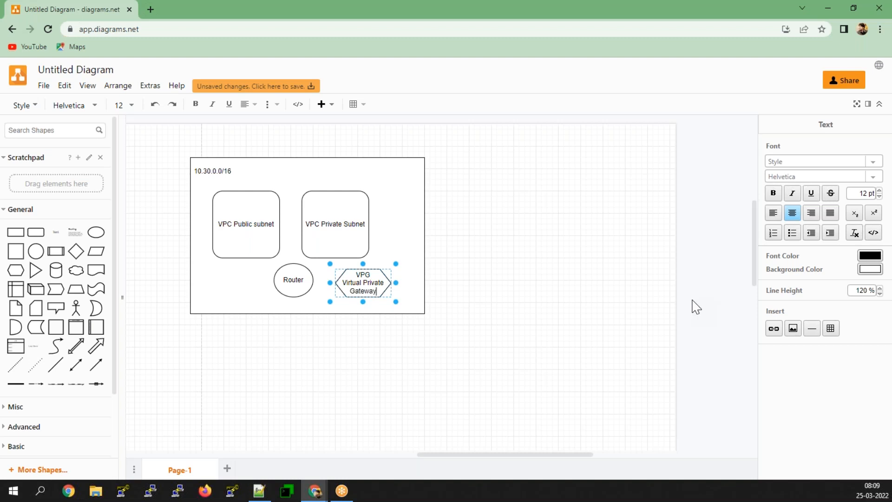
pyautogui.click(401, 236)
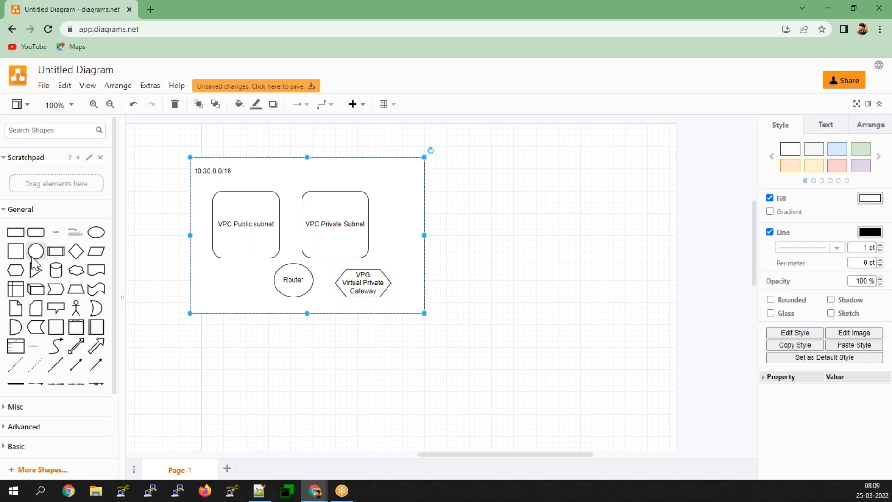
# Add a hexagon labelled VPN Connection outside the container, to the right of the Virtual Private Gateway.
pyautogui.moveTo(15, 270); pyautogui.dragTo(482, 285)
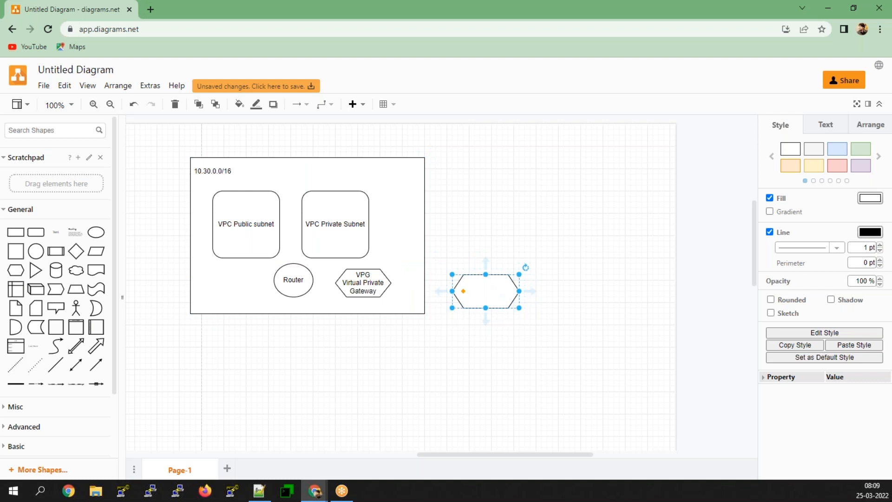
pyautogui.press('F2')
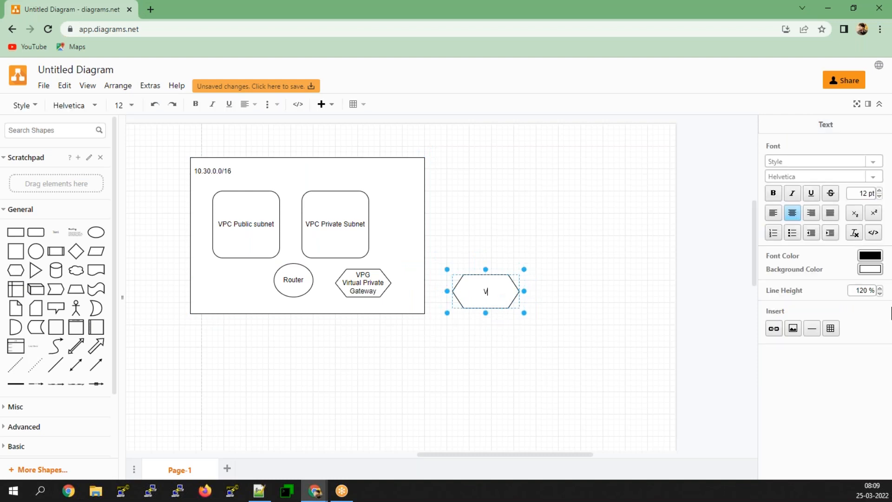
pyautogui.write('VPN Connection')
pyautogui.click(539, 393)
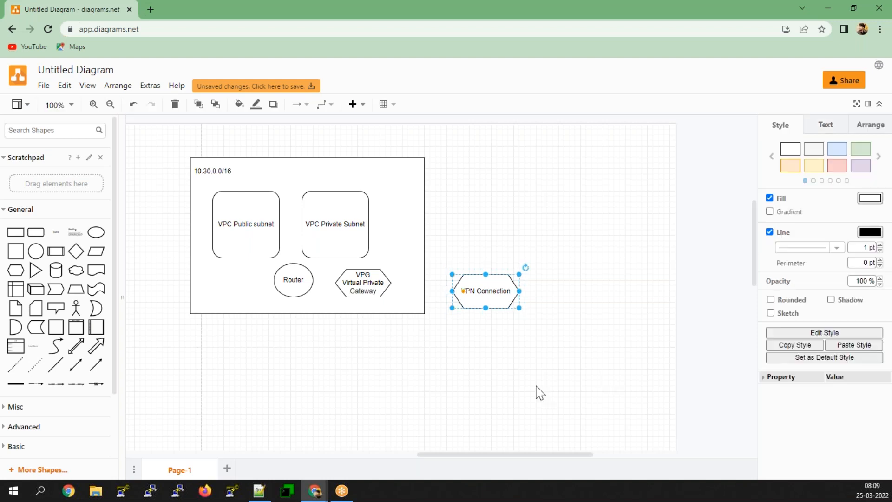
pyautogui.click(539, 392)
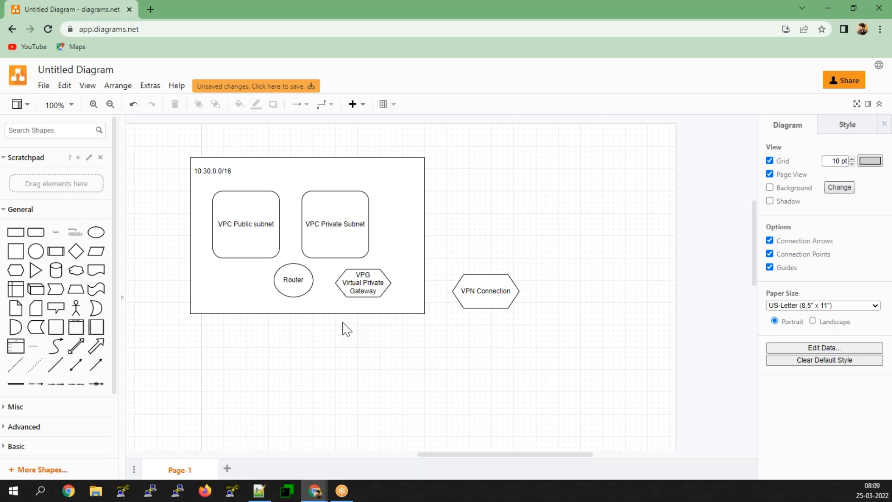
# Connect VPC Public subnet to Router and Router to the VPG hexagon with arrows, and move the VPN Connection hexagon up slightly.
pyautogui.click(236, 208)
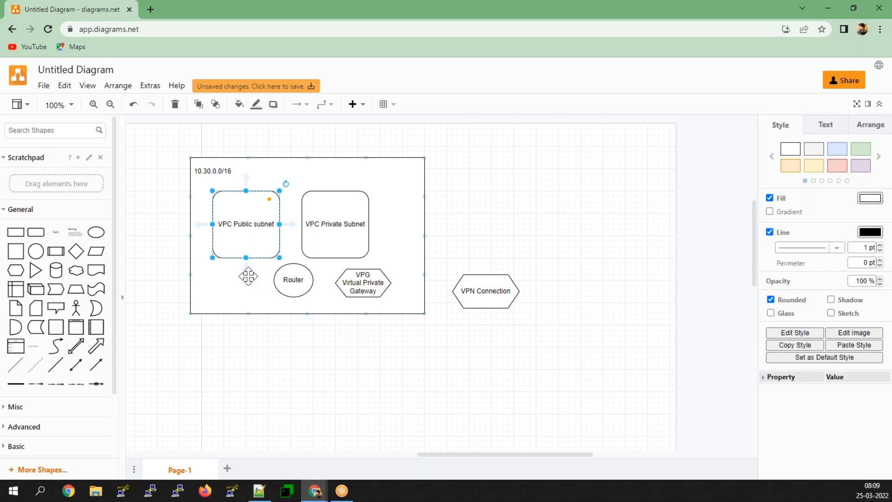
pyautogui.moveTo(246, 270); pyautogui.dragTo(365, 276)
pyautogui.click(277, 286)
pyautogui.click(365, 279)
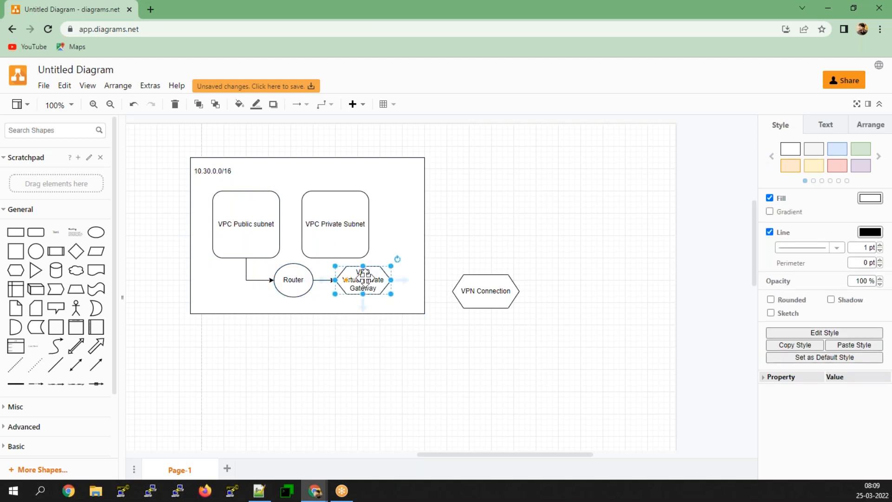
pyautogui.moveTo(483, 283); pyautogui.dragTo(483, 275)
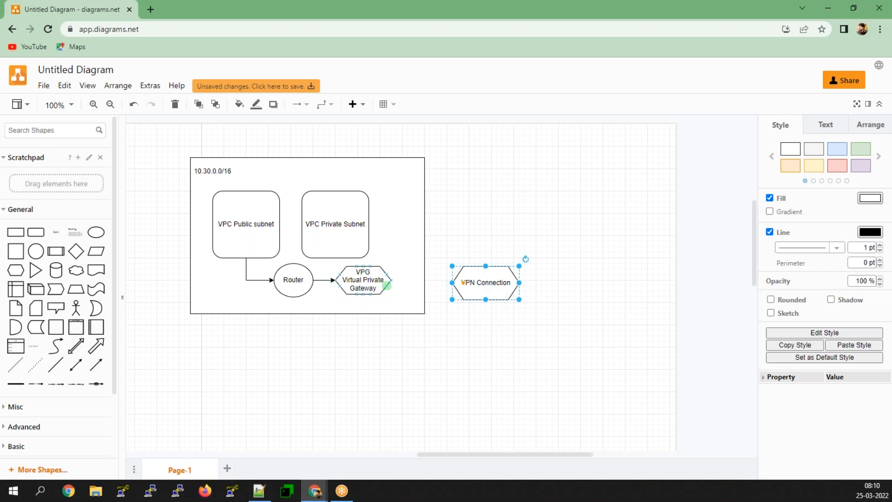
# Connect the Virtual Private Gateway hexagon to the VPN Connection hexagon with an arrow and align the VPN hexagon with it.
pyautogui.click(362, 282)
pyautogui.moveTo(402, 282); pyautogui.dragTo(463, 275)
pyautogui.click(464, 278)
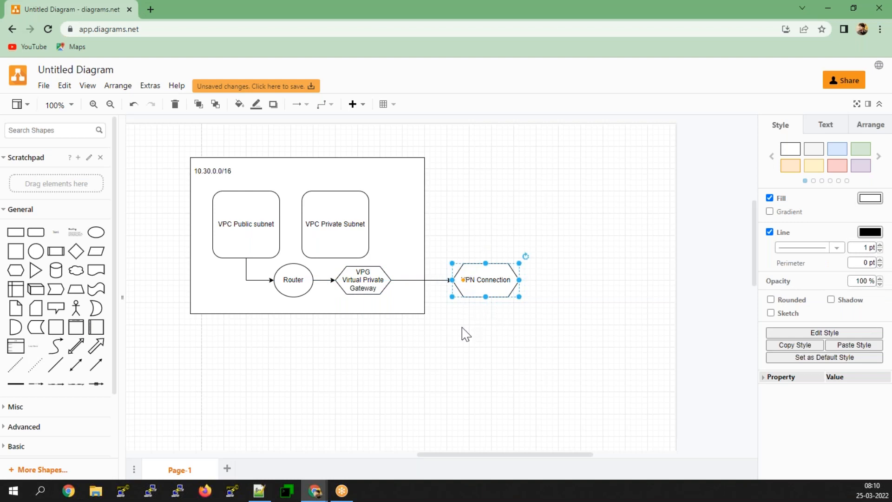
pyautogui.click(479, 341)
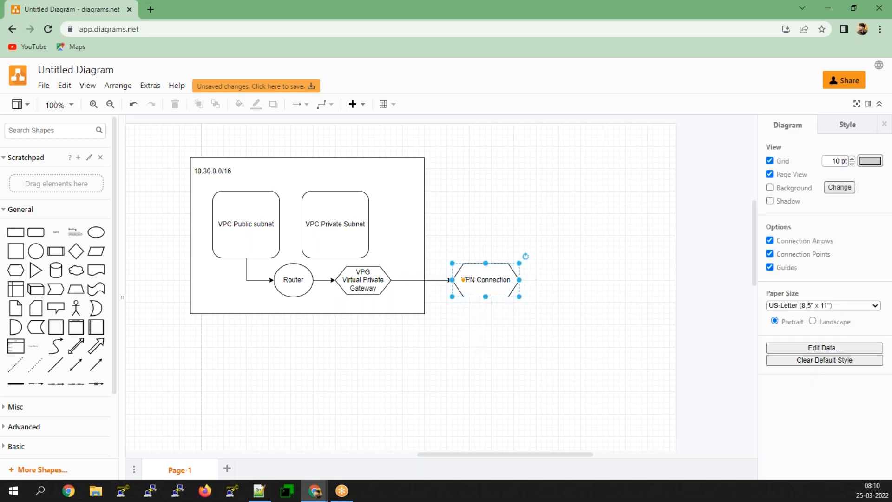
# Add a second line reading Site - 2 - Site to the VPN Connection hexagon's label.
pyautogui.doubleClick(485, 279)
pyautogui.click(510, 281)
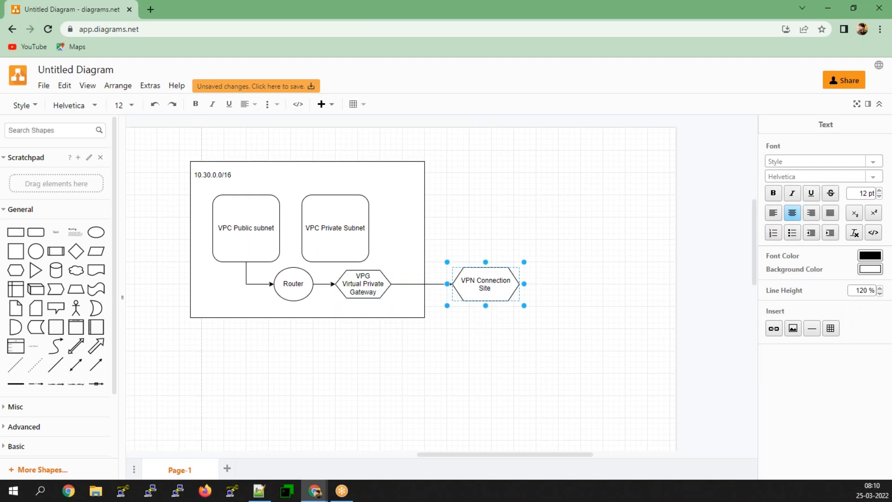
pyautogui.write('Site - 2 - Sitr')
pyautogui.press('BackSpace')
pyautogui.write('e')
pyautogui.click(468, 358)
pyautogui.click(483, 293)
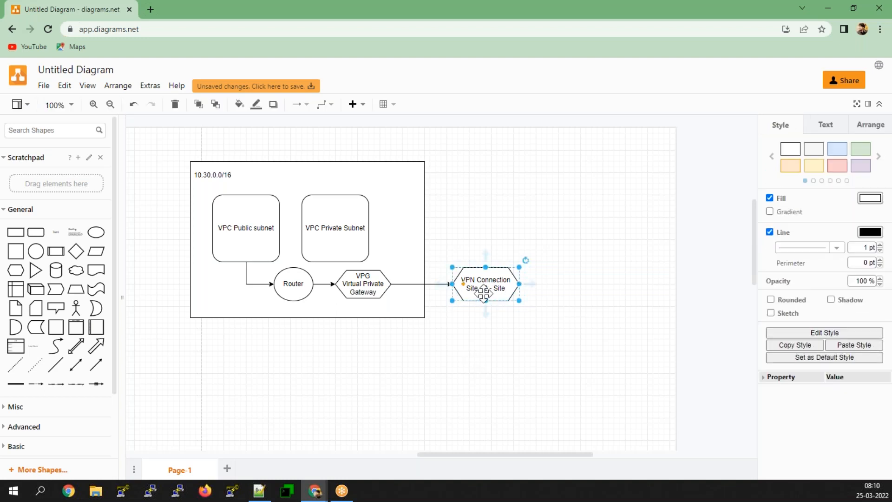
pyautogui.click(498, 374)
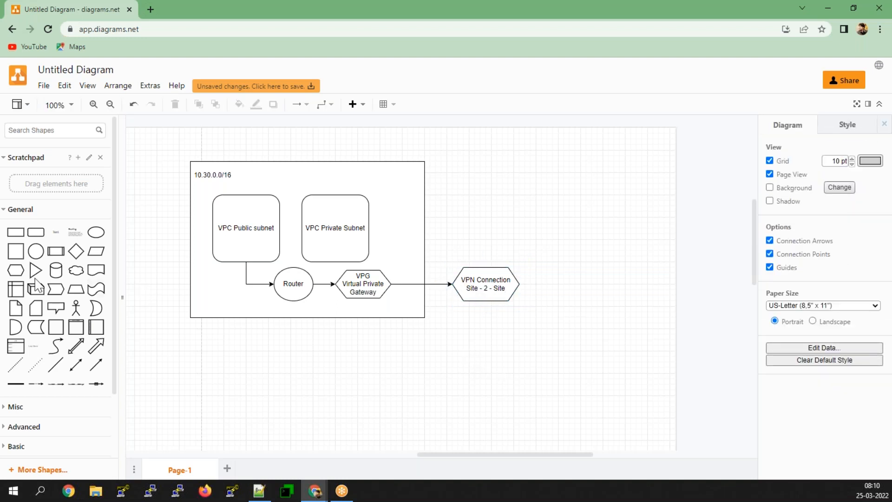
# Place a rounded rectangle well to the right of the VPN Connection hexagon, stretch it tall, and open its label for editing.
pyautogui.click(36, 232)
pyautogui.moveTo(393, 292); pyautogui.dragTo(714, 228)
pyautogui.moveTo(673, 250); pyautogui.dragTo(673, 361)
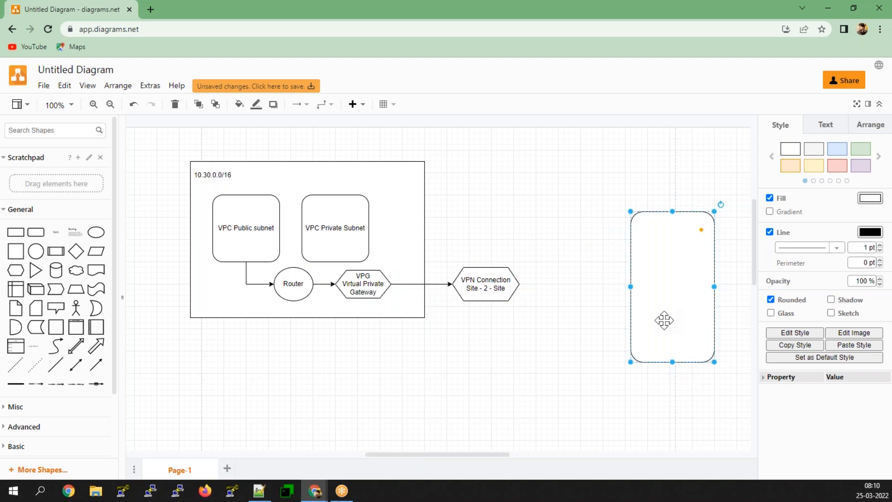
pyautogui.doubleClick(664, 320)
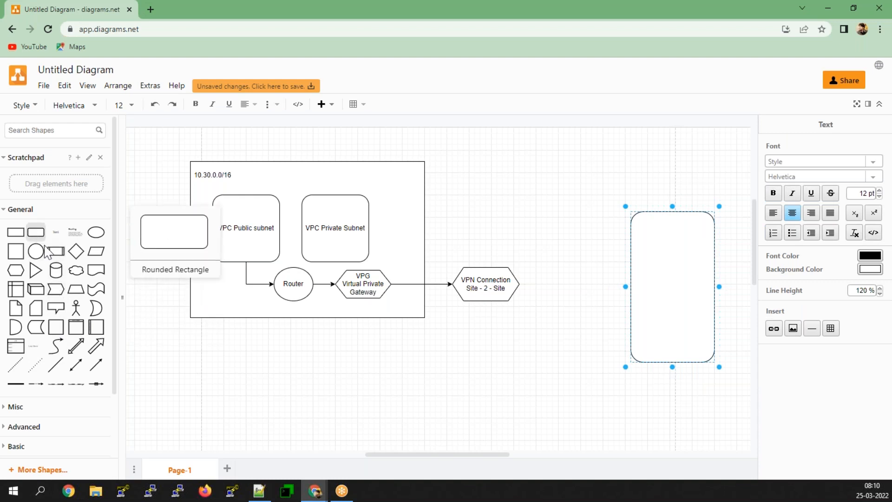
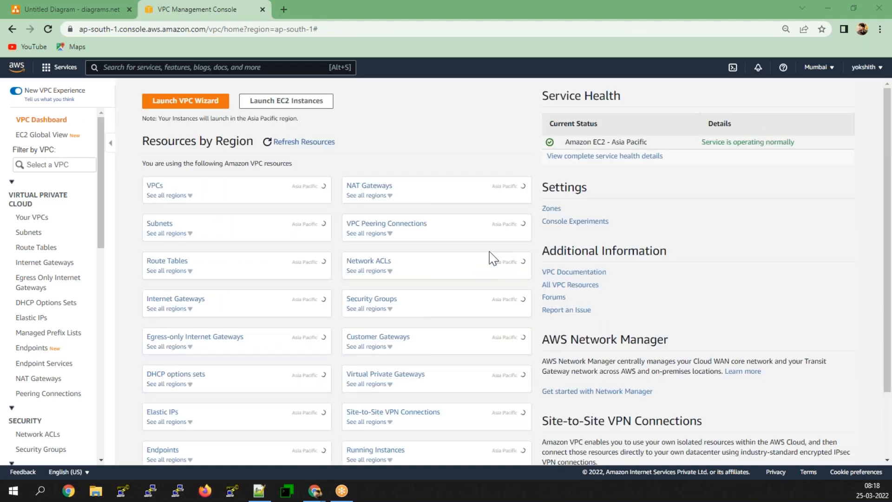
# In the AWS VPC console, examine the prod-vpc details and each of its prod public and private subnets.
pyautogui.click(154, 186)
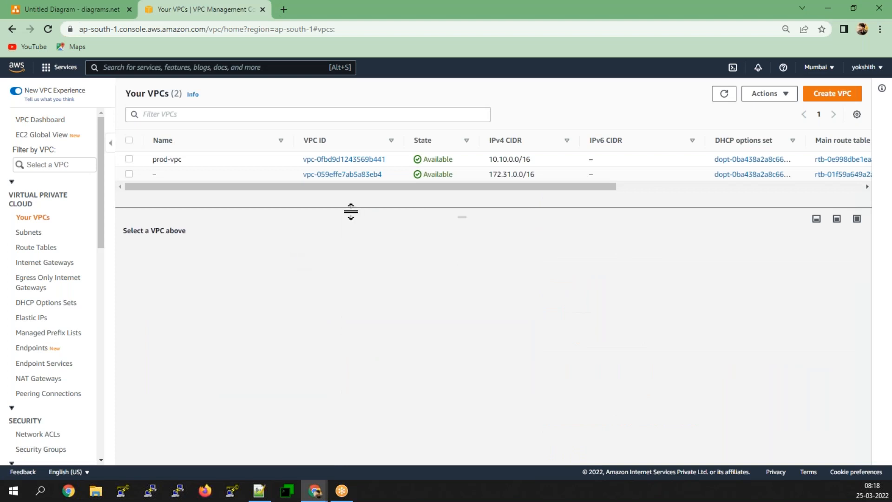
pyautogui.click(129, 159)
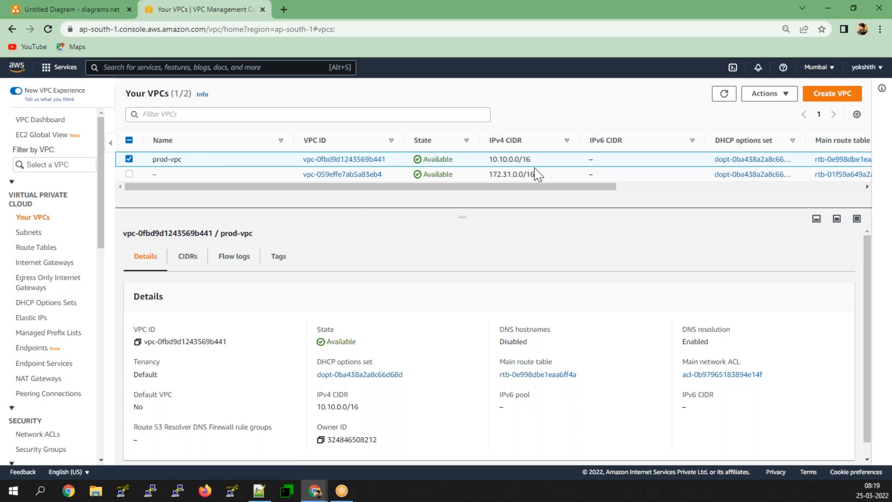
pyautogui.click(28, 233)
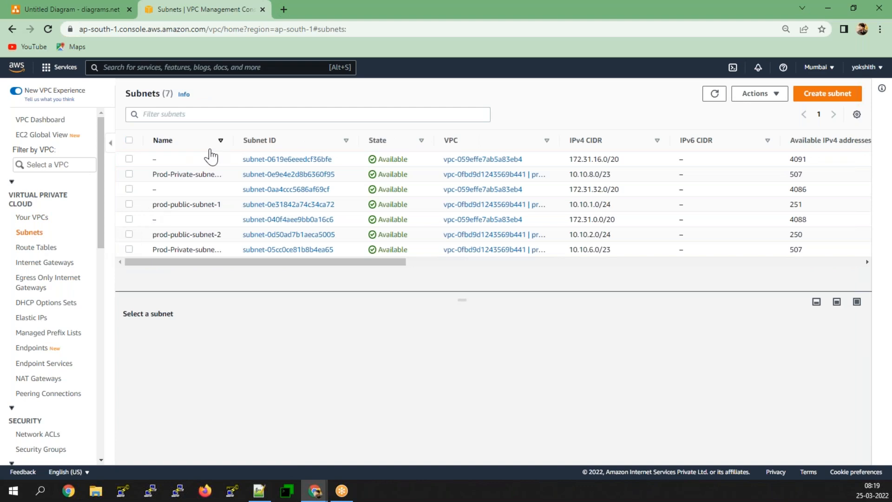
pyautogui.moveTo(235, 132); pyautogui.dragTo(268, 133)
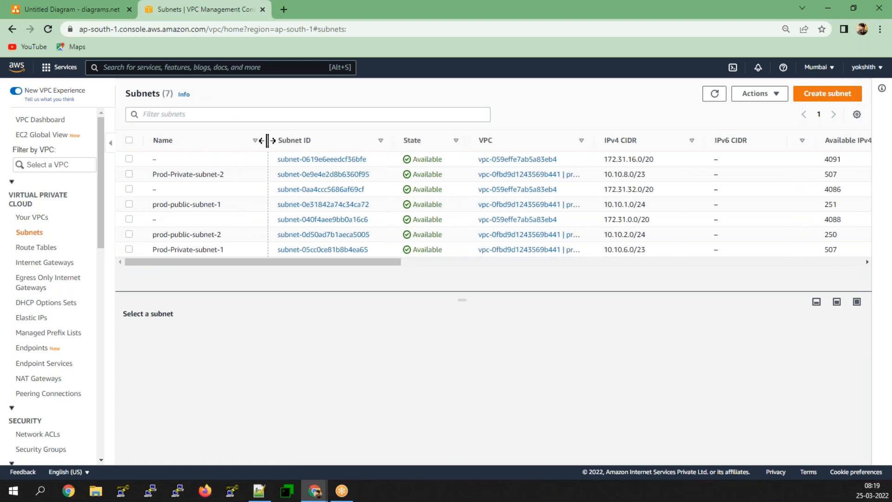
pyautogui.click(130, 174)
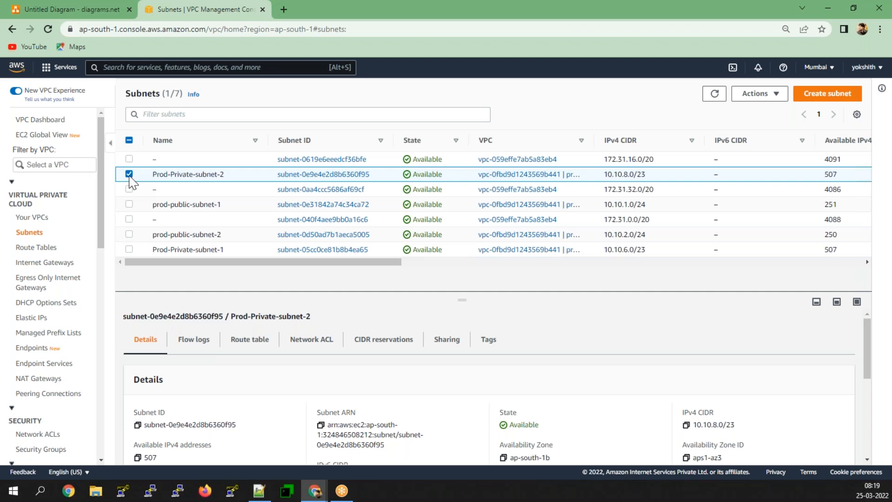
pyautogui.click(129, 205)
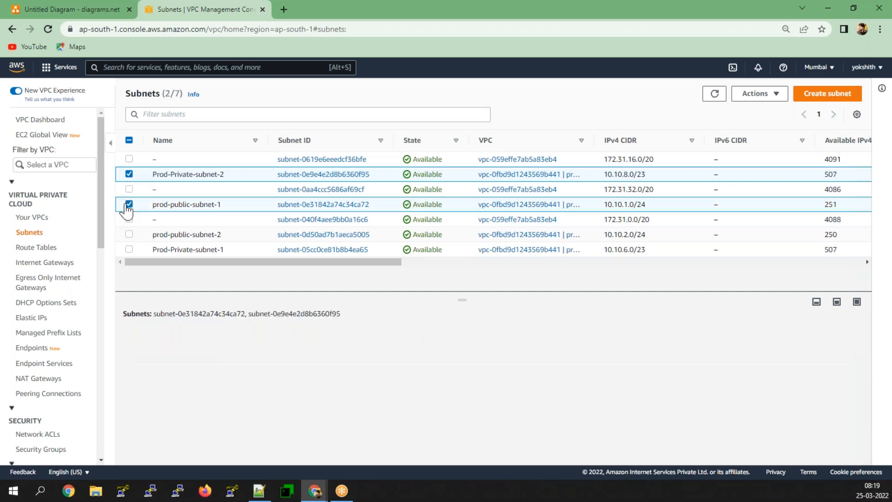
pyautogui.click(129, 175)
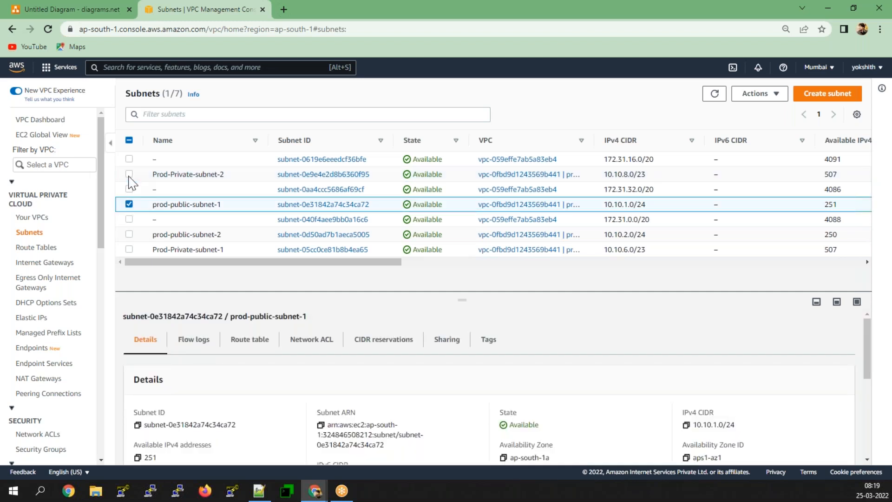
pyautogui.click(129, 204)
pyautogui.click(129, 235)
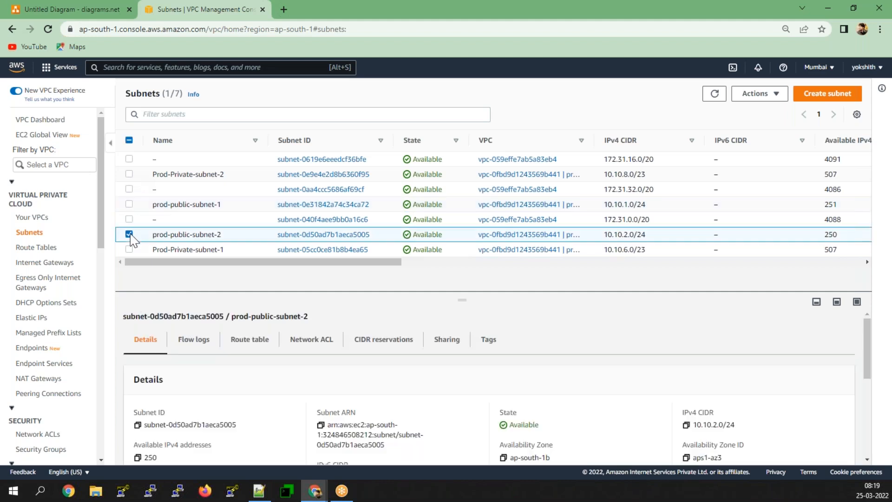
pyautogui.click(129, 235)
pyautogui.click(130, 249)
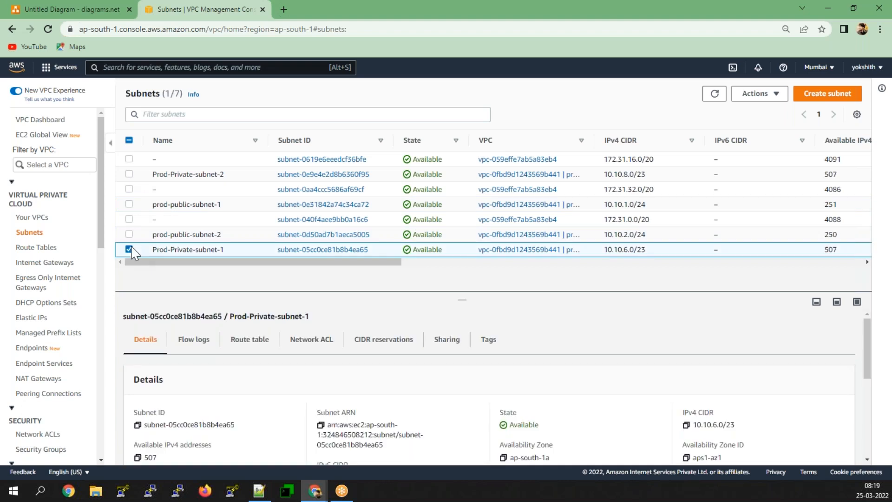
pyautogui.click(129, 249)
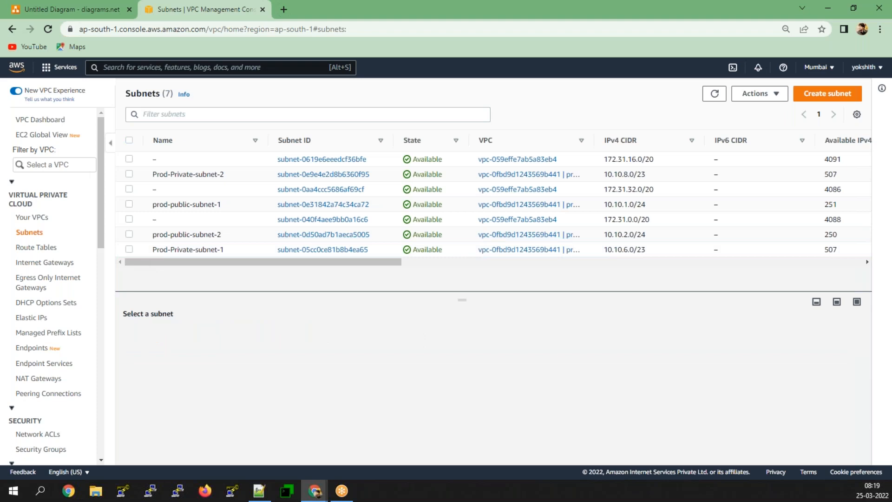
# Examine the routes and subnet associations of public-route-table and the routes of private-route-table.
pyautogui.click(37, 247)
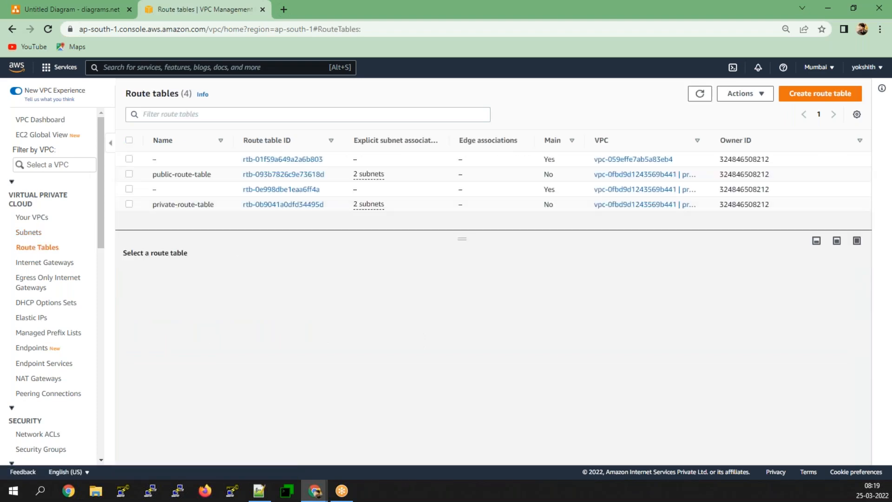
pyautogui.click(130, 174)
pyautogui.click(195, 285)
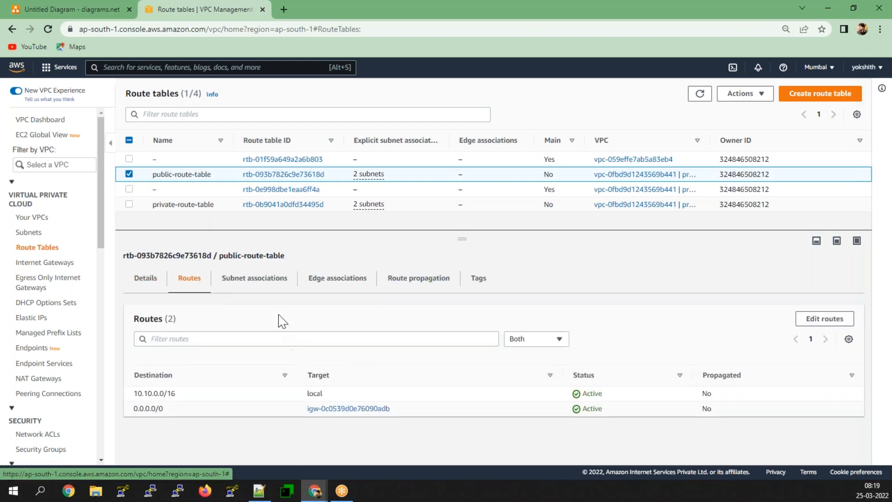
pyautogui.click(270, 284)
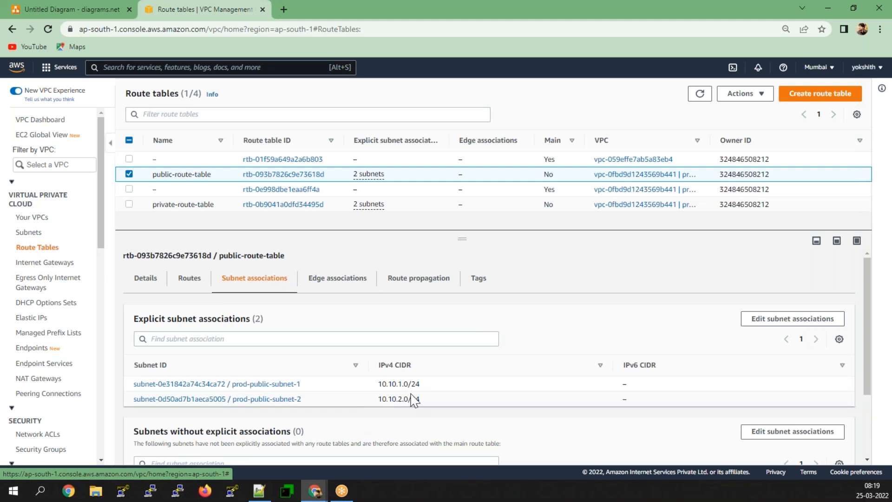
pyautogui.click(129, 176)
pyautogui.click(129, 204)
pyautogui.click(190, 278)
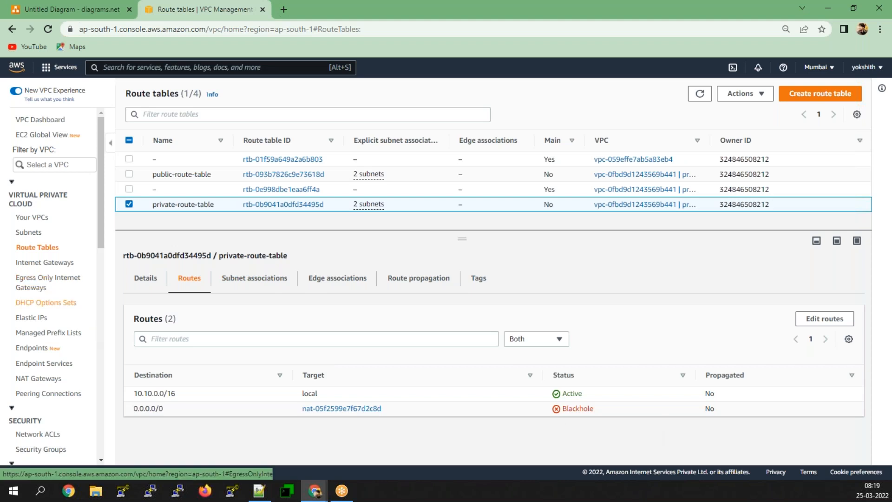
pyautogui.click(39, 378)
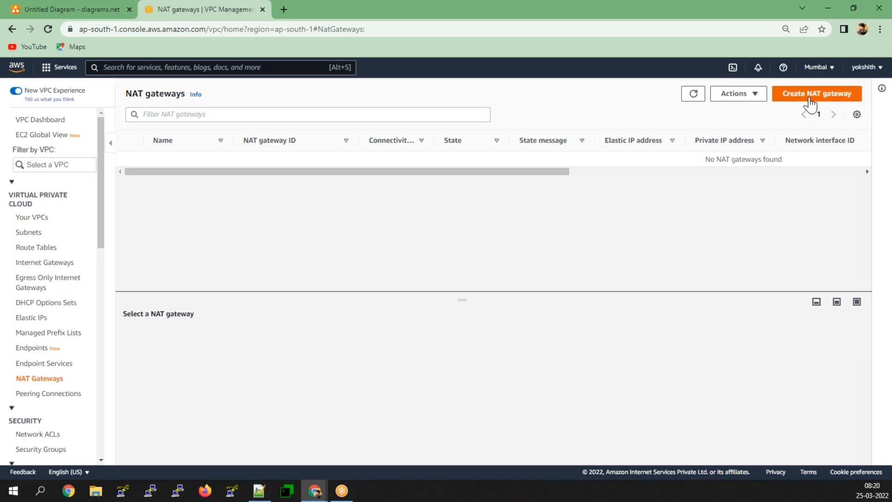
pyautogui.click(810, 100)
pyautogui.click(148, 229)
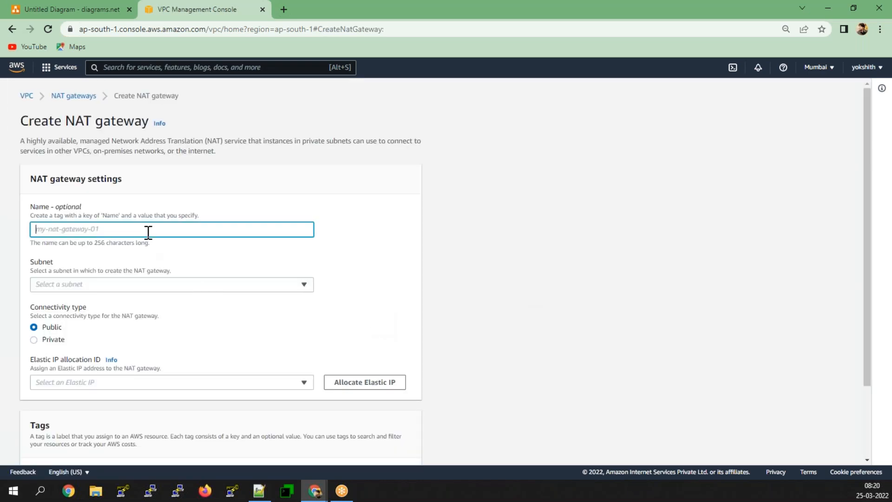
pyautogui.scroll(-3, 365, 428)
pyautogui.click(304, 447)
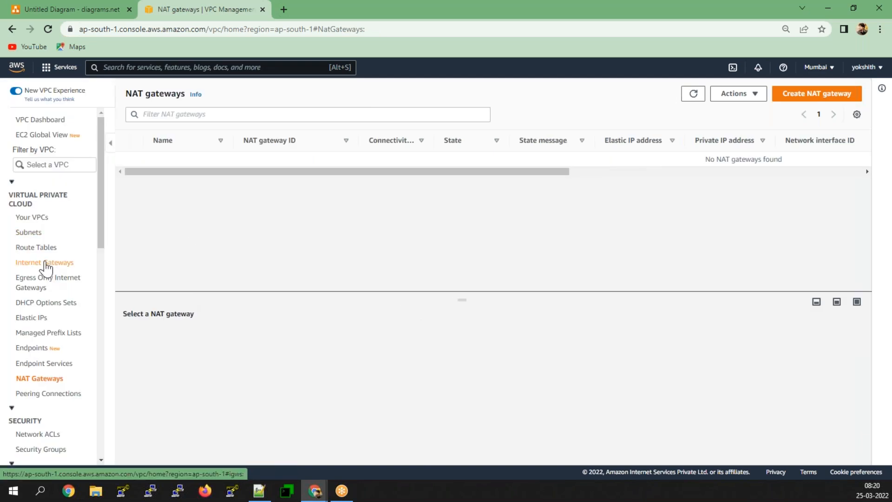
# Check the details of the prod-igw internet gateway.
pyautogui.click(44, 263)
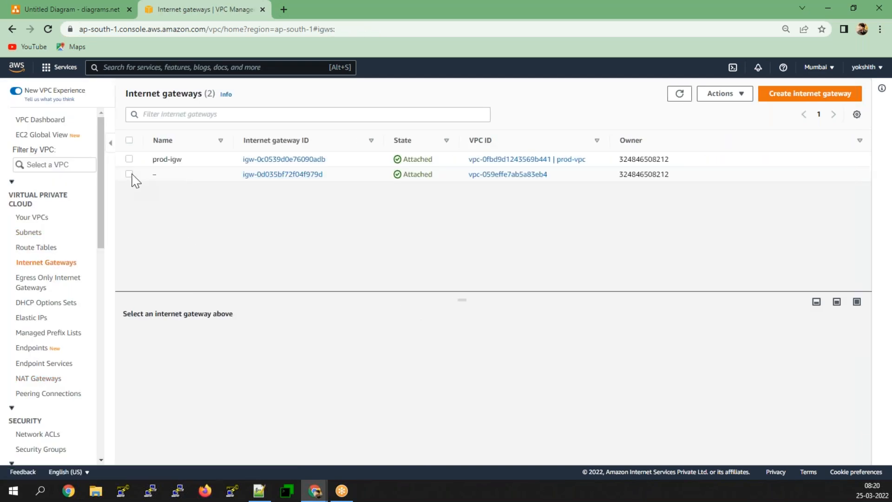
pyautogui.click(173, 165)
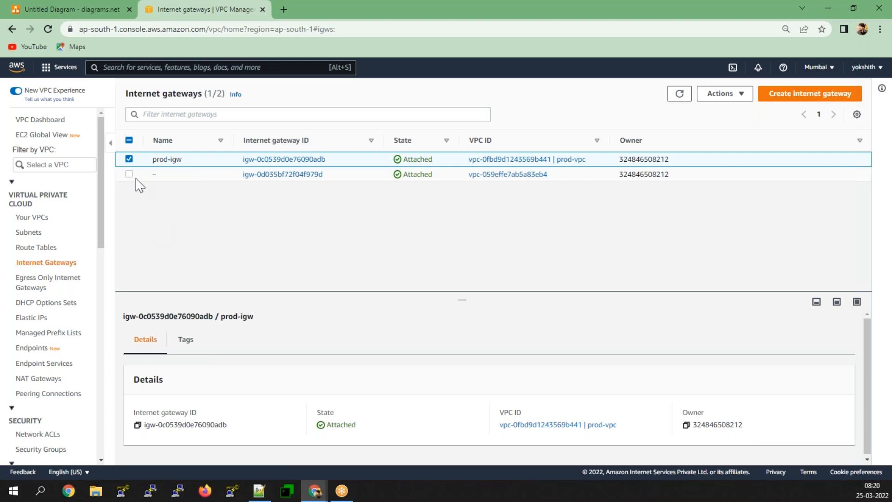
pyautogui.click(130, 166)
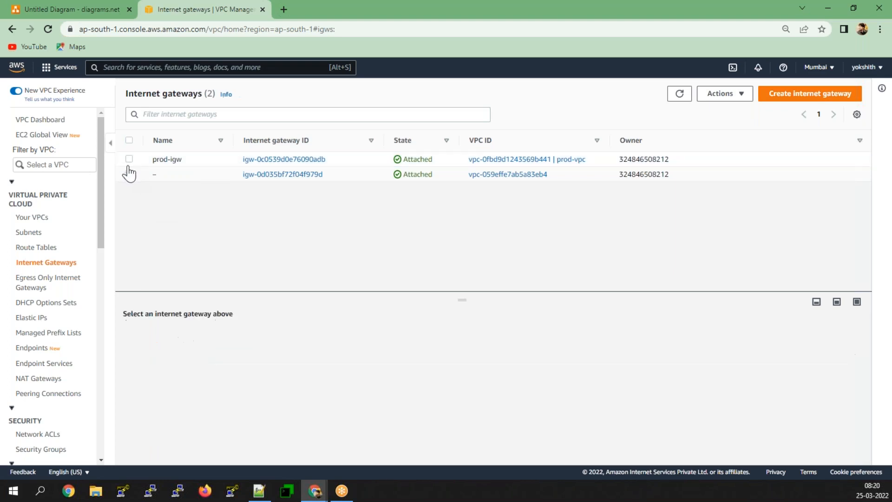
# Start a new NAT gateway named prod-nat-gw and place it in the subnet prod-public-subnet-1.
pyautogui.click(29, 382)
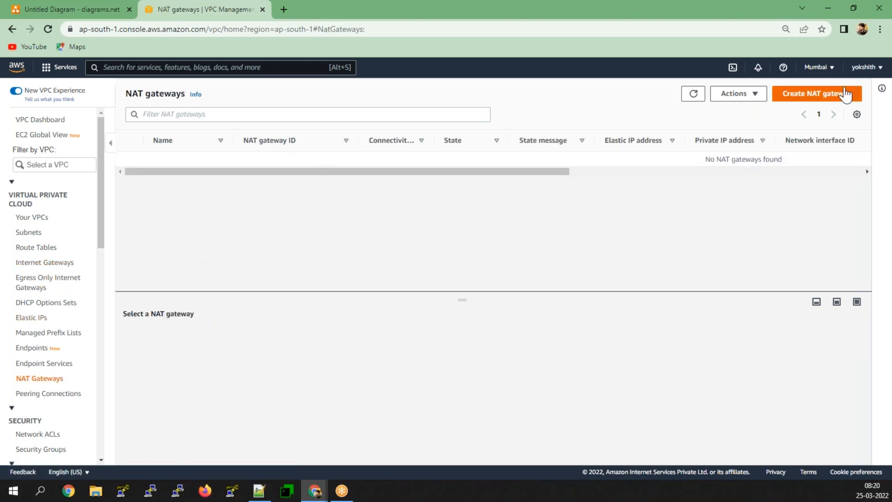
pyautogui.click(829, 99)
pyautogui.click(80, 233)
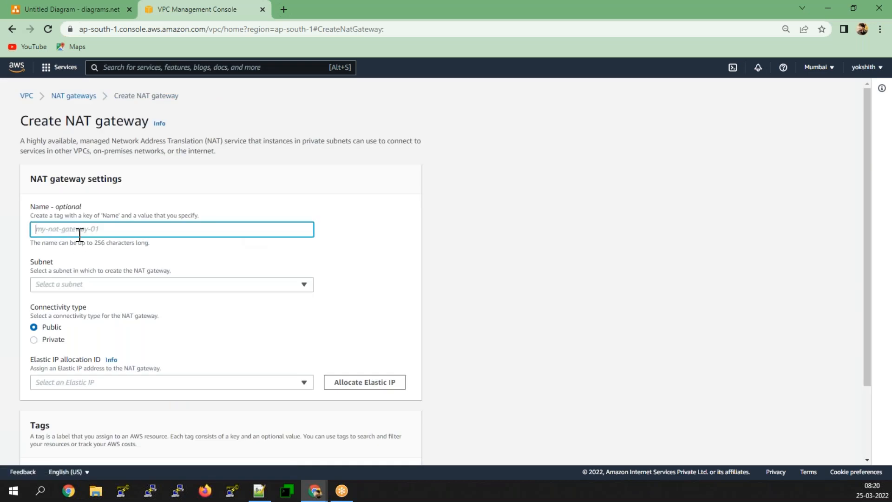
pyautogui.write('prod-nat-gw')
pyautogui.click(98, 284)
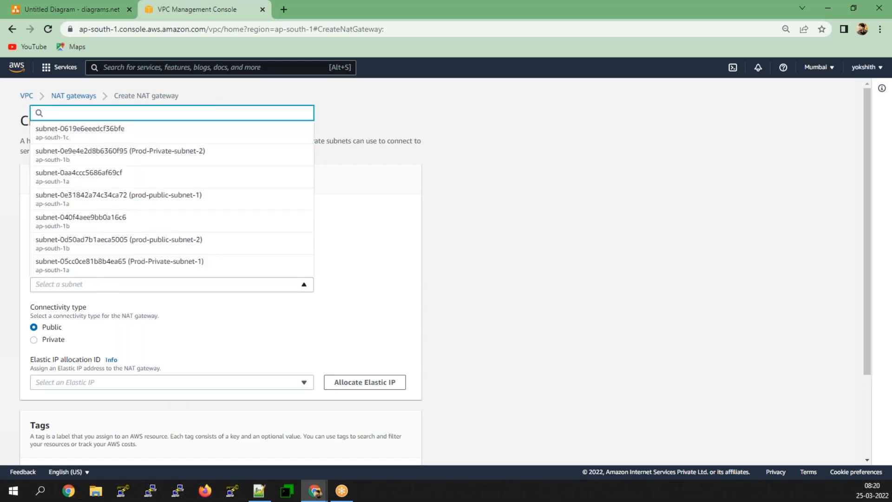
pyautogui.click(157, 205)
# Allocate an Elastic IP for the public NAT gateway prod-nat-gw and create the gateway.
pyautogui.click(355, 383)
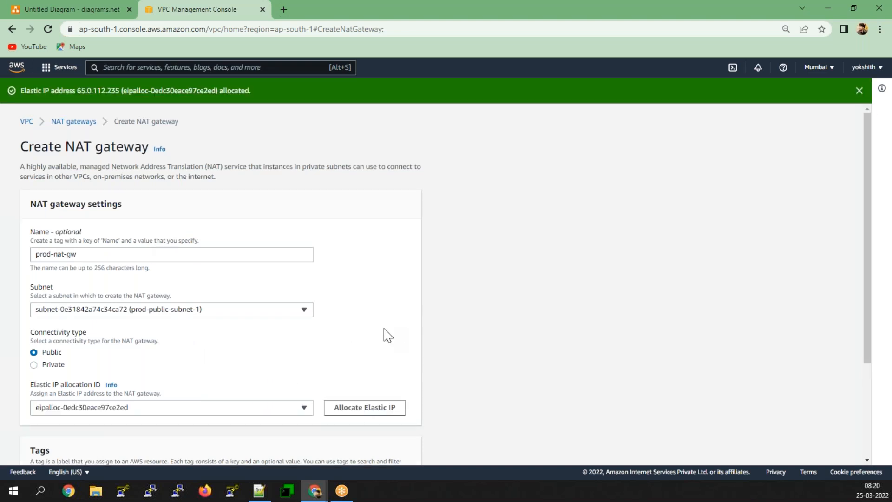
pyautogui.scroll(-1, 387, 335)
pyautogui.scroll(-3, 388, 335)
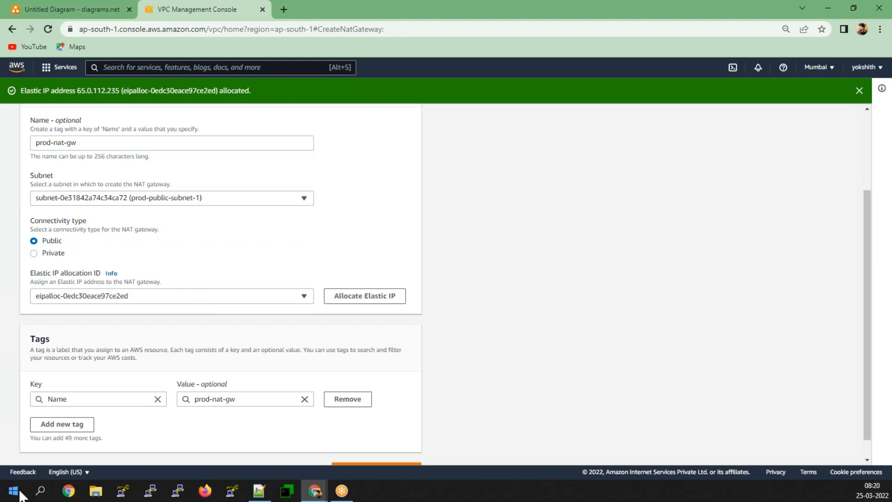
pyautogui.scroll(-2, 225, 390)
pyautogui.click(394, 450)
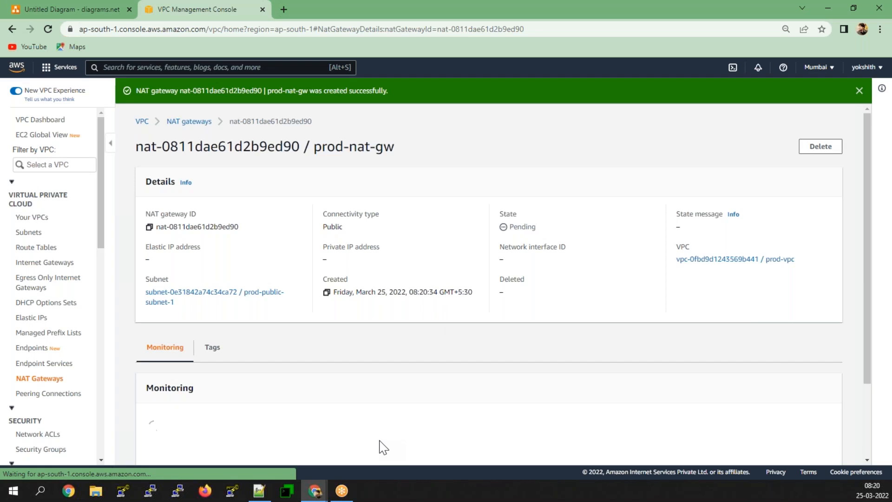
pyautogui.scroll(-2, 378, 447)
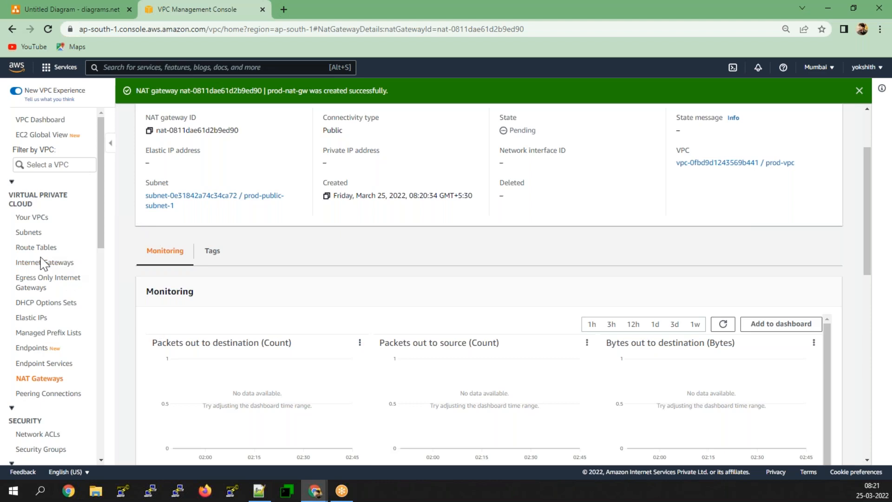
# Check the state of prod-nat-gw in the NAT gateways list, refreshing the list several times.
pyautogui.scroll(3, 380, 319)
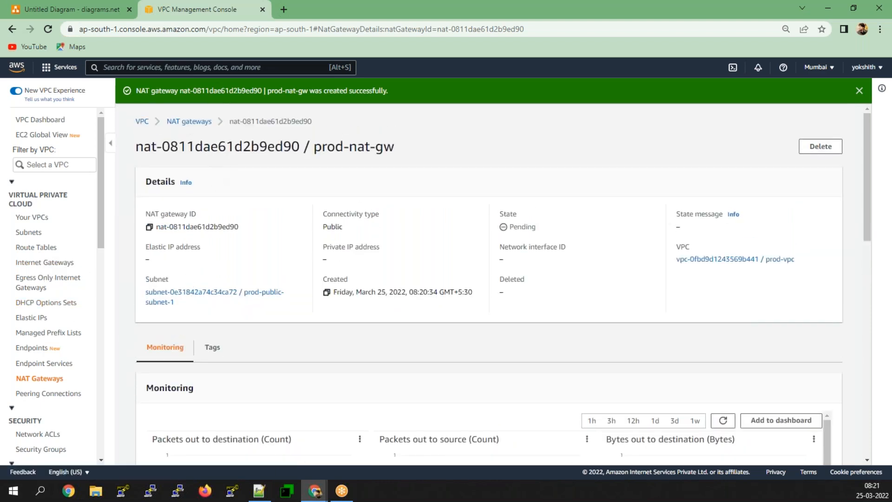
pyautogui.click(176, 121)
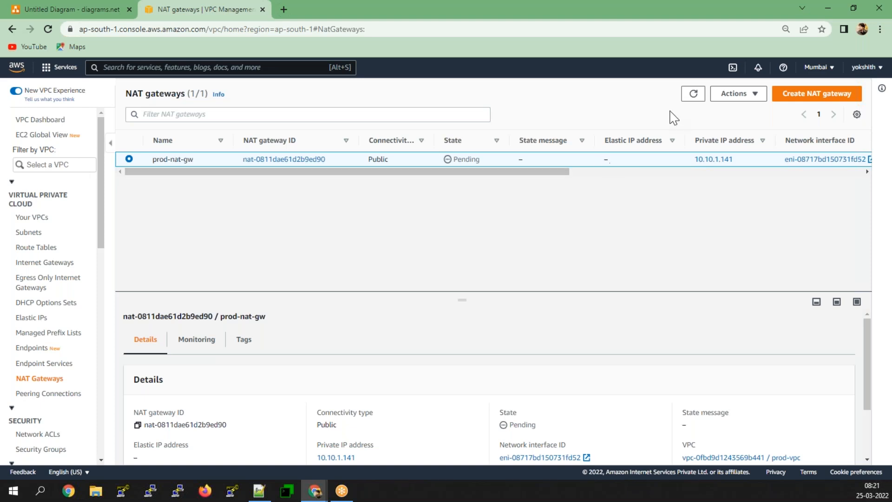
pyautogui.click(737, 93)
pyautogui.click(693, 93)
pyautogui.click(693, 93)
pyautogui.click(693, 93)
pyautogui.click(693, 94)
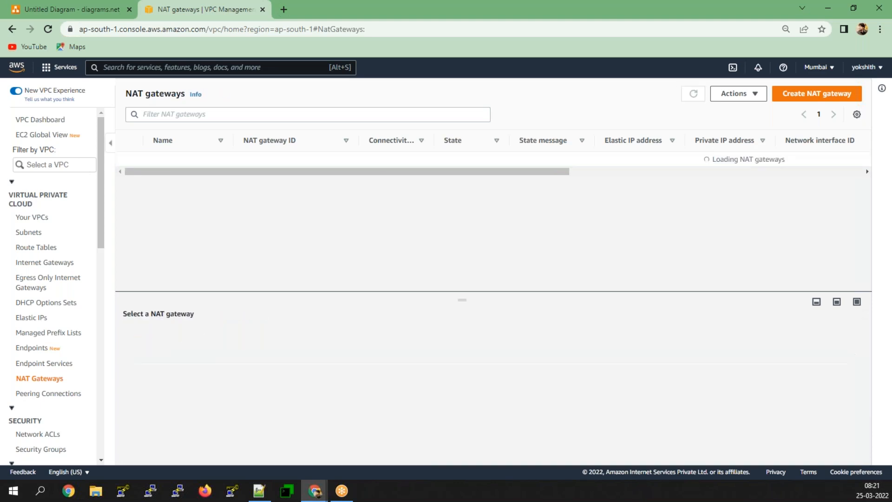
pyautogui.click(693, 94)
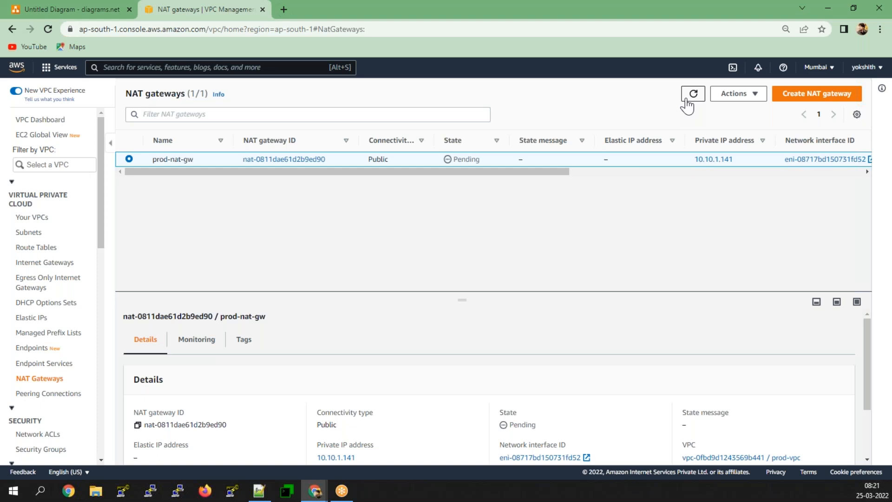
pyautogui.click(687, 105)
# Switch the console region to US East (N. Virginia) and open its list of VPCs.
pyautogui.click(816, 67)
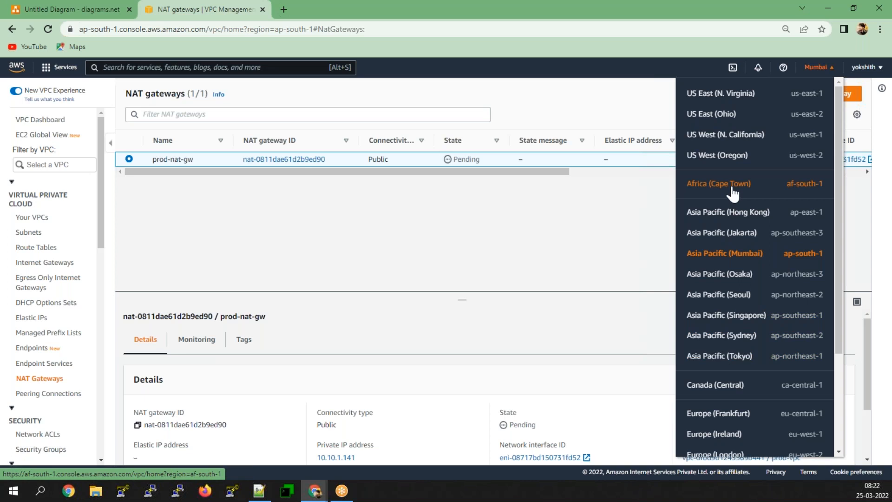
pyautogui.click(721, 99)
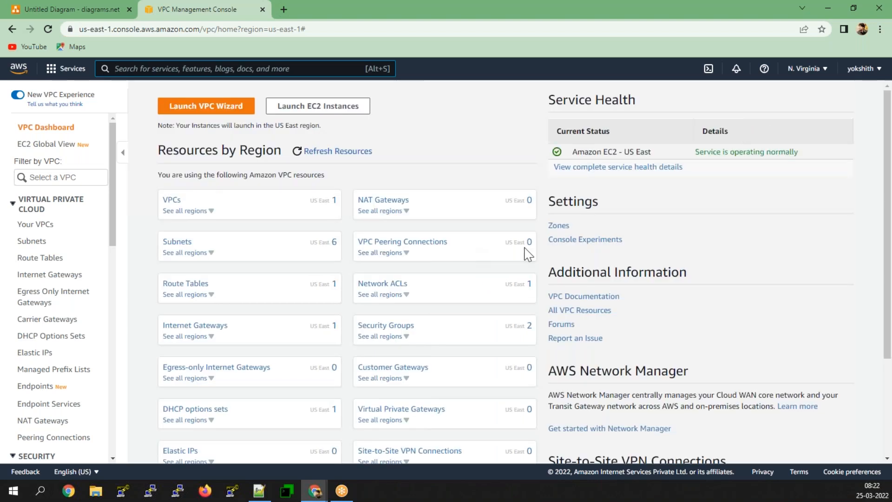
pyautogui.click(171, 200)
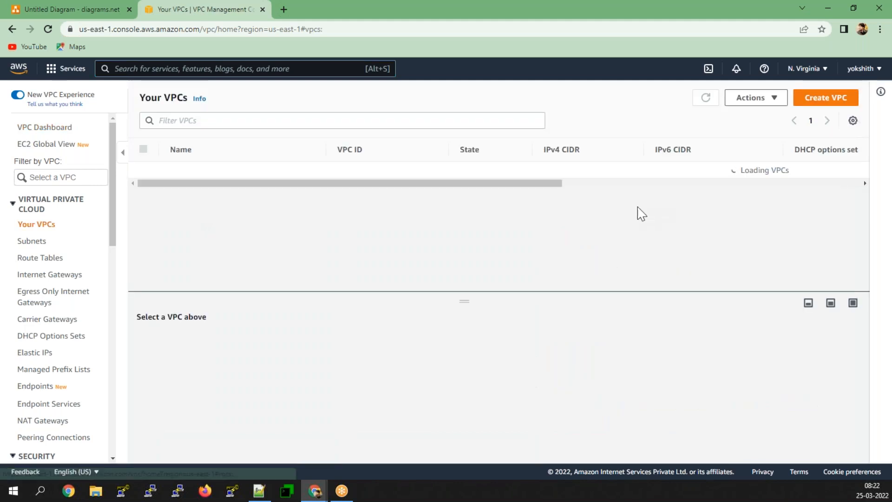
# Create a VPC named datacenter-vpc with the IPv4 CIDR 10.30.0.0/16.
pyautogui.click(800, 105)
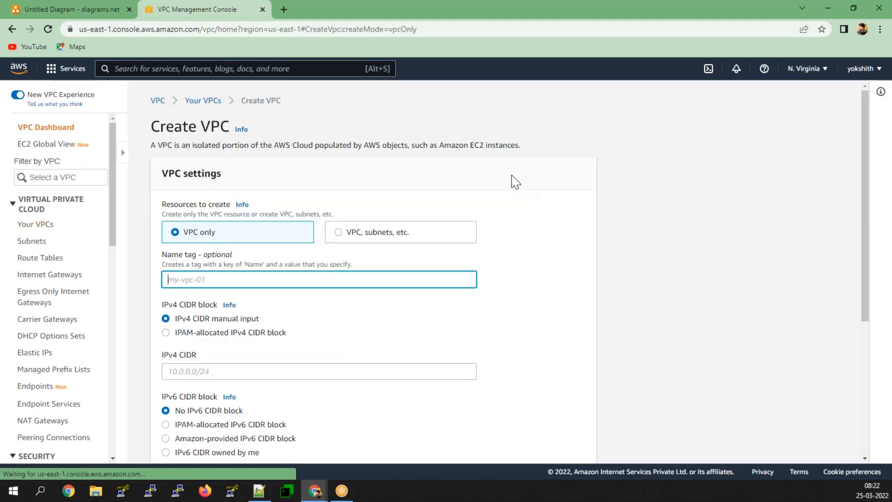
pyautogui.click(102, 282)
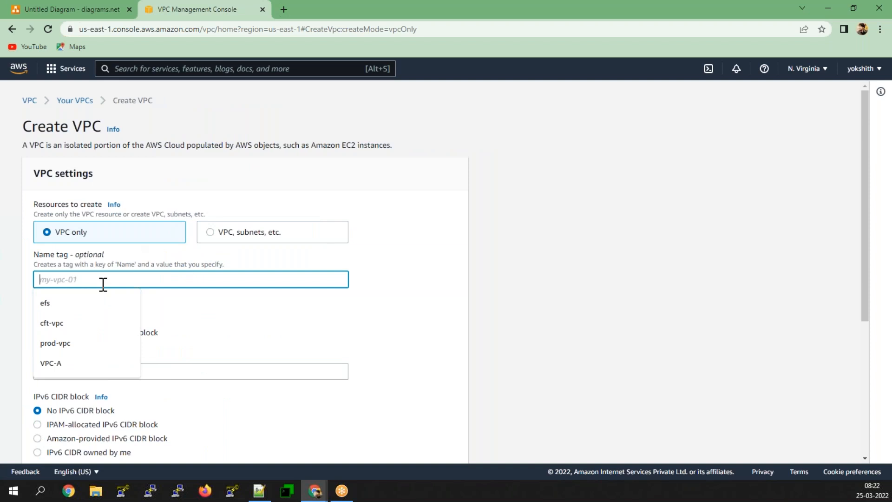
pyautogui.write('da')
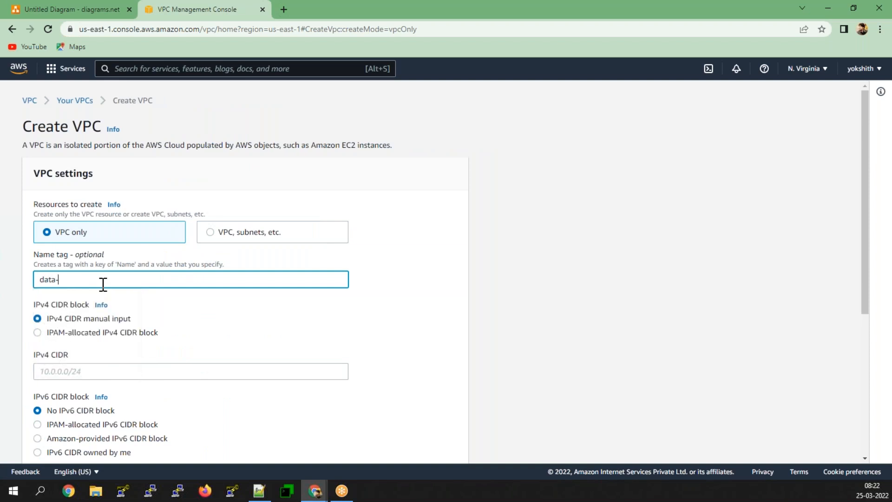
pyautogui.write('tacenter')
pyautogui.hotkey('ctrl', 'a')
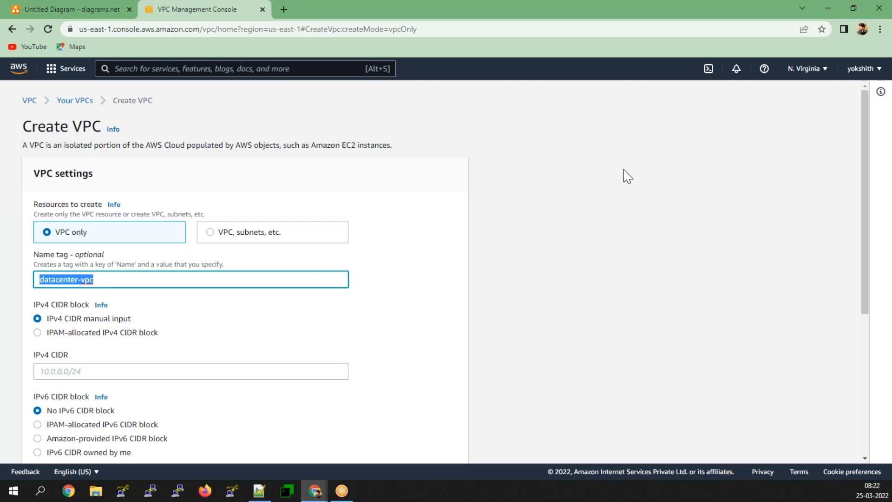
pyautogui.scroll(-2, 101, 304)
pyautogui.click(75, 260)
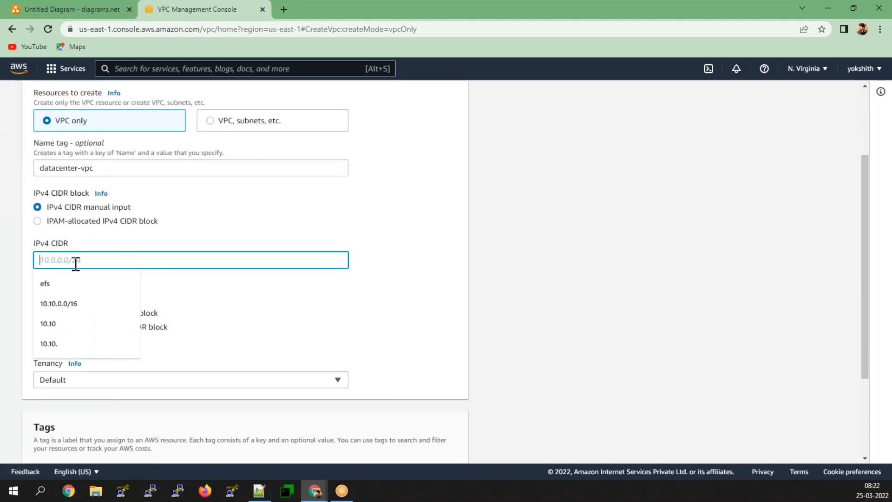
pyautogui.write('10.30.0.0/16')
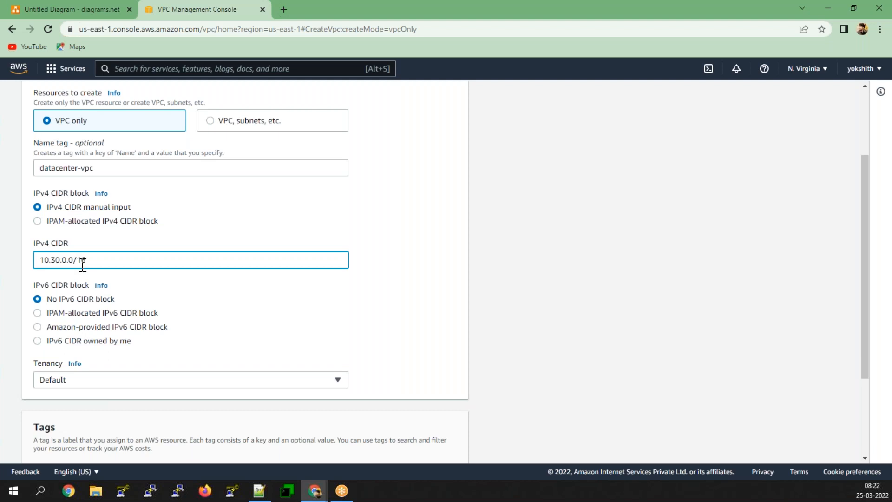
pyautogui.scroll(-3, 321, 437)
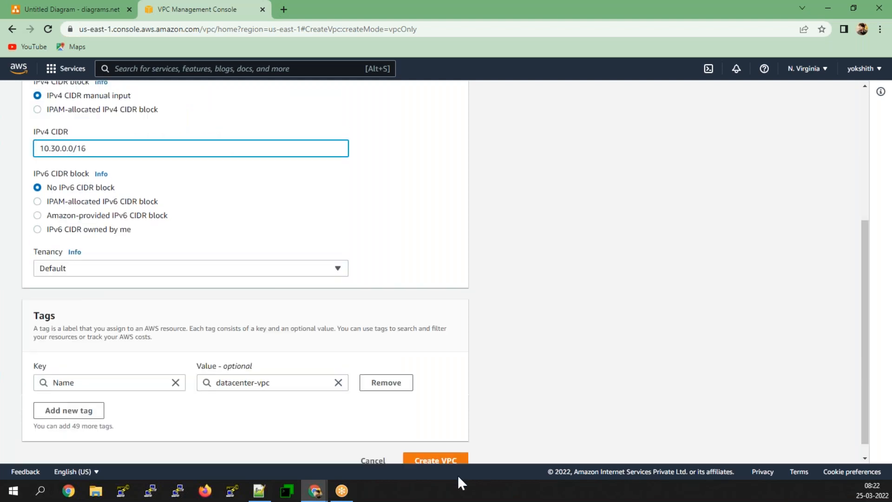
pyautogui.click(421, 460)
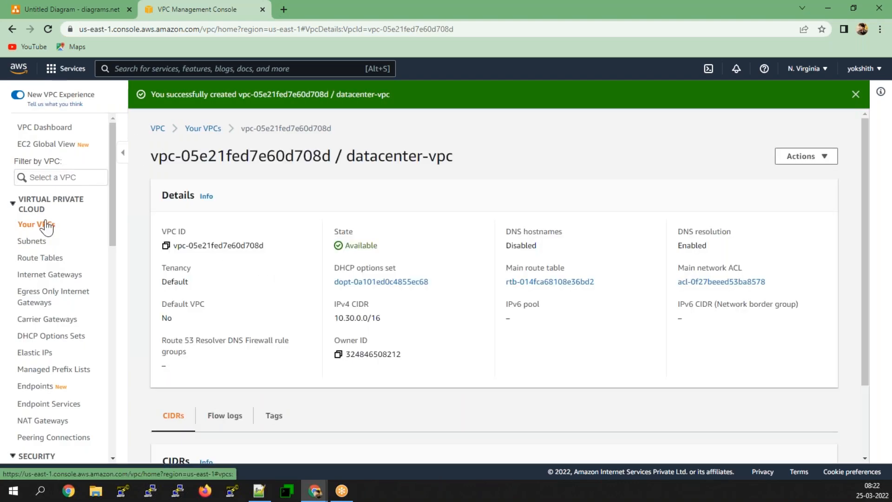
# Start creating a subnet and assign it to the VPC datacenter-vpc.
pyautogui.click(31, 241)
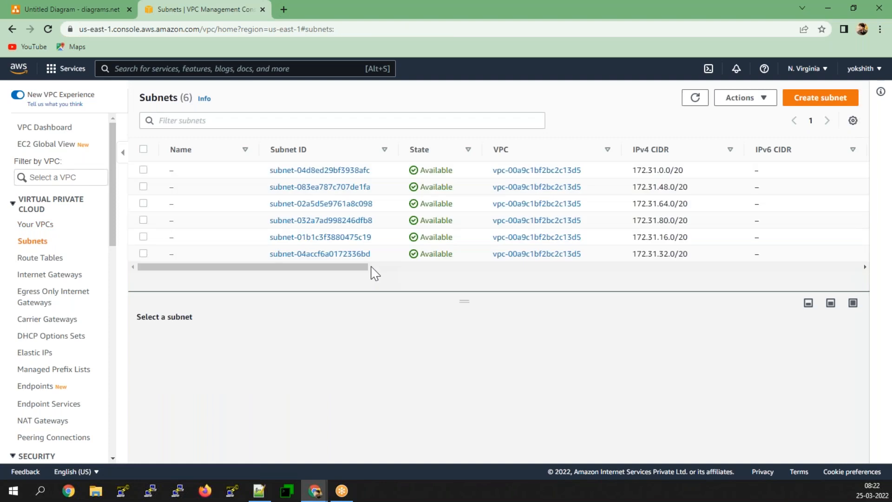
pyautogui.click(22, 224)
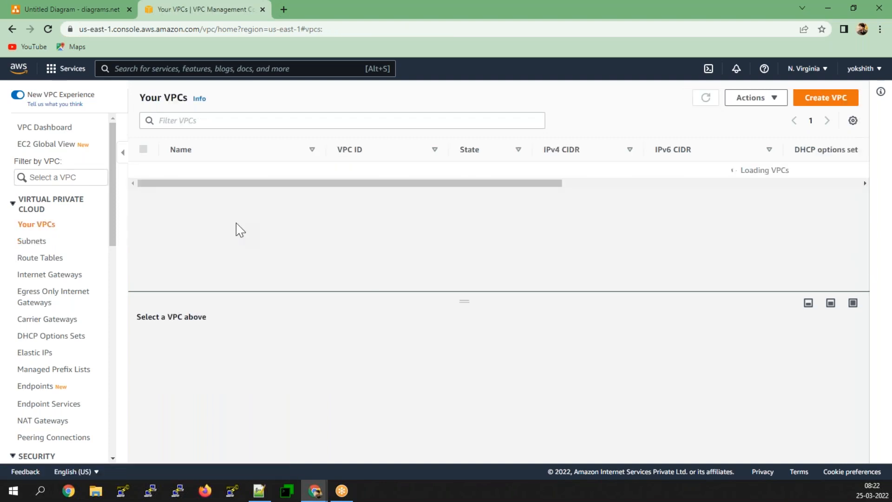
pyautogui.click(28, 245)
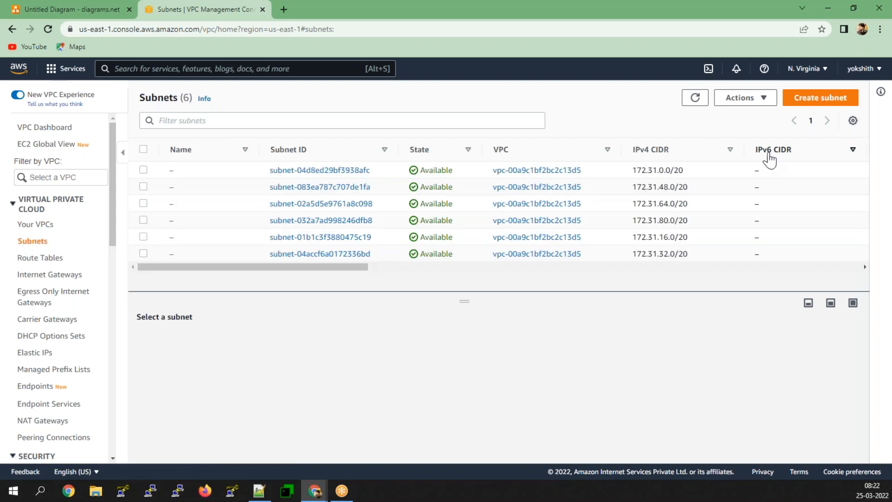
pyautogui.click(816, 95)
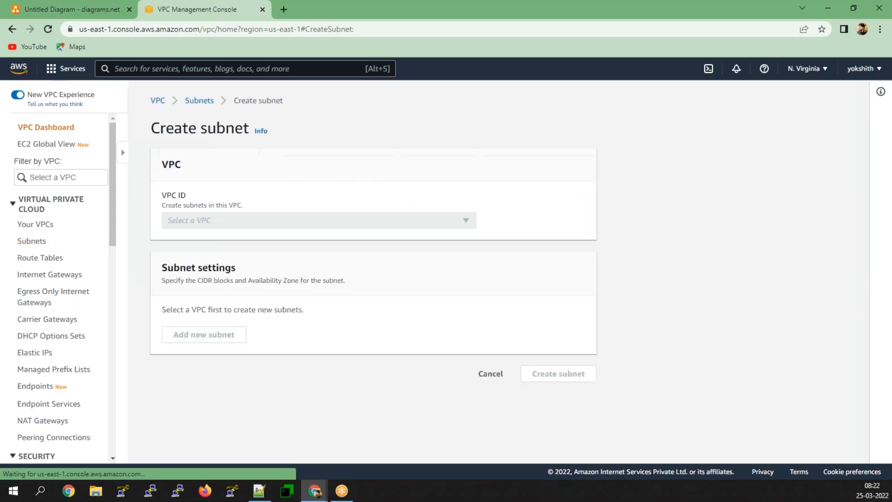
pyautogui.click(93, 222)
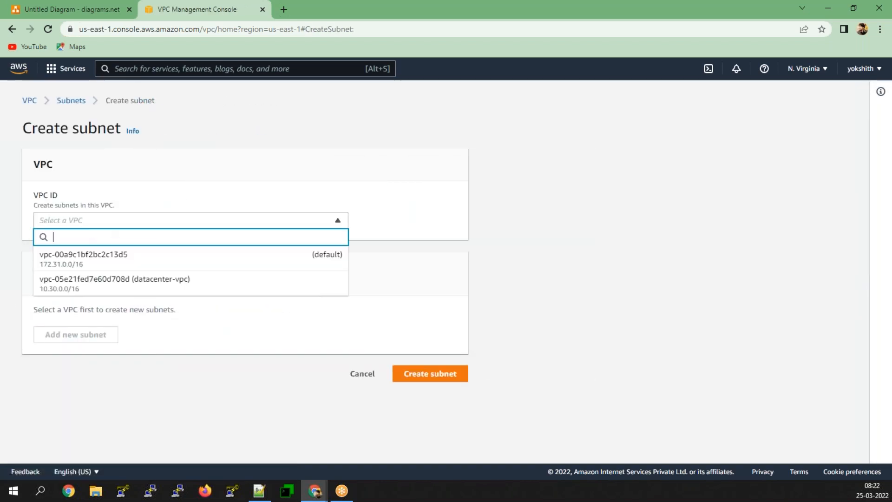
pyautogui.click(89, 282)
# Name the subnet datacenter-public-1 and place it in the availability zone us-east-1a.
pyautogui.scroll(-2, 97, 362)
pyautogui.click(86, 302)
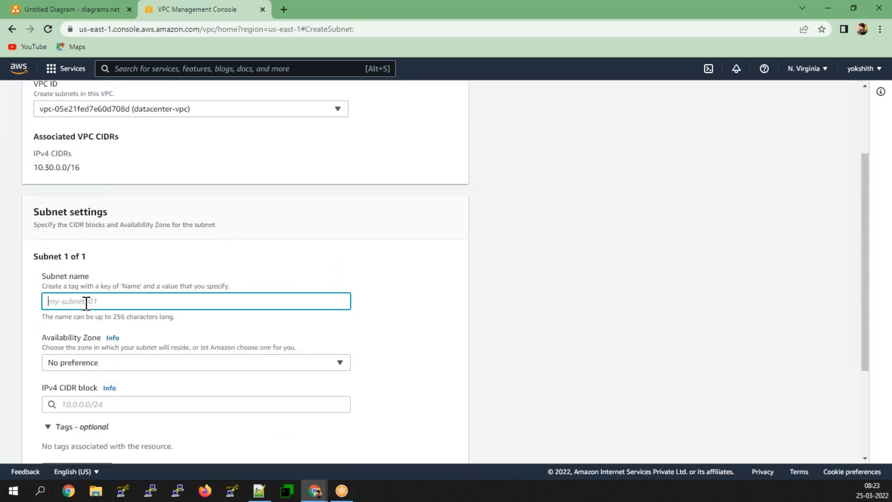
pyautogui.write('public')
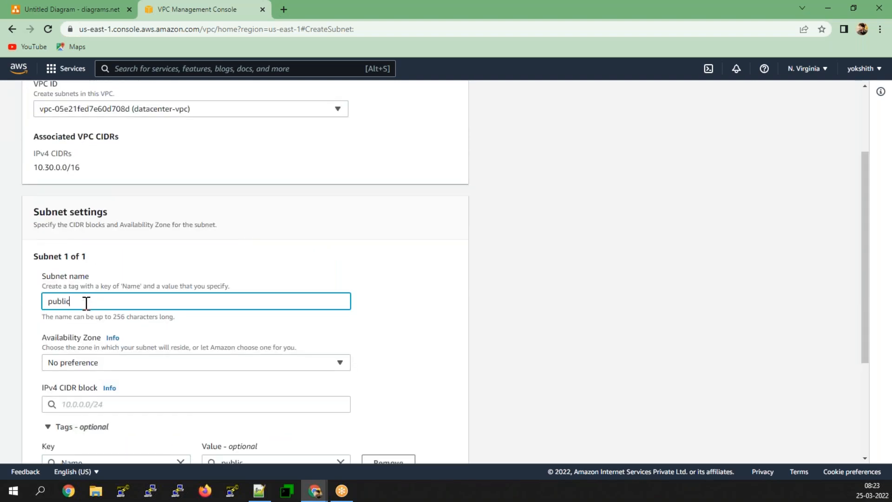
pyautogui.press('BackSpace')
pyautogui.press('BackSpace')
pyautogui.press('BackSpace')
pyautogui.press('BackSpace')
pyautogui.write('d')
pyautogui.click(74, 364)
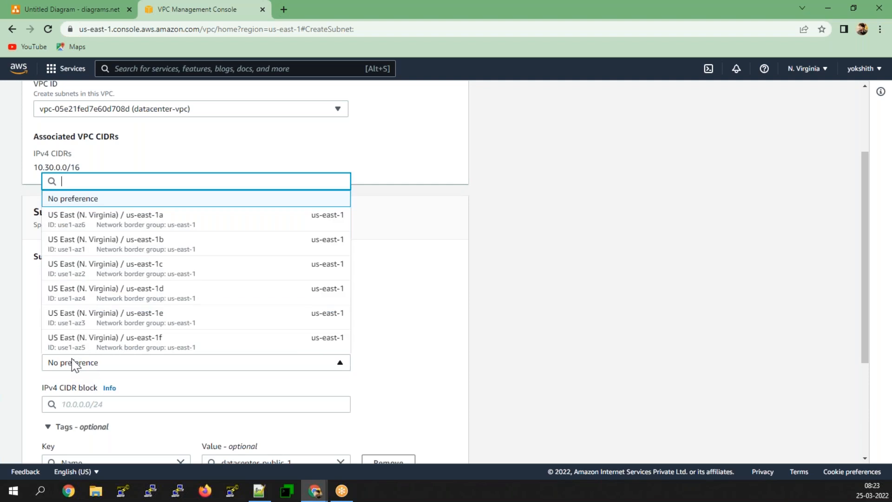
pyautogui.click(148, 230)
pyautogui.scroll(-1, 98, 341)
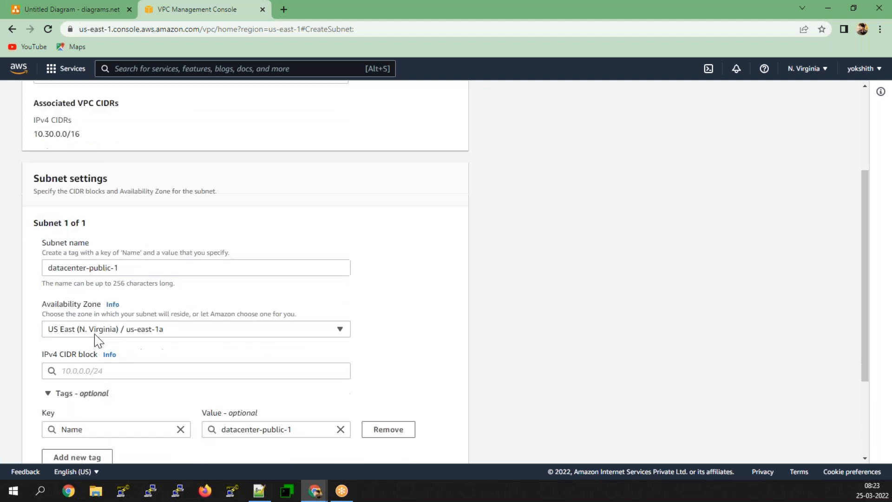
# Set the IPv4 CIDR block of datacenter-public-1 to 10.30.1.0/24 and create the subnet.
pyautogui.scroll(-2, 97, 341)
pyautogui.click(83, 291)
pyautogui.write('1')
pyautogui.write('0.20')
pyautogui.press('BackSpace')
pyautogui.press('BackSpace')
pyautogui.write('3')
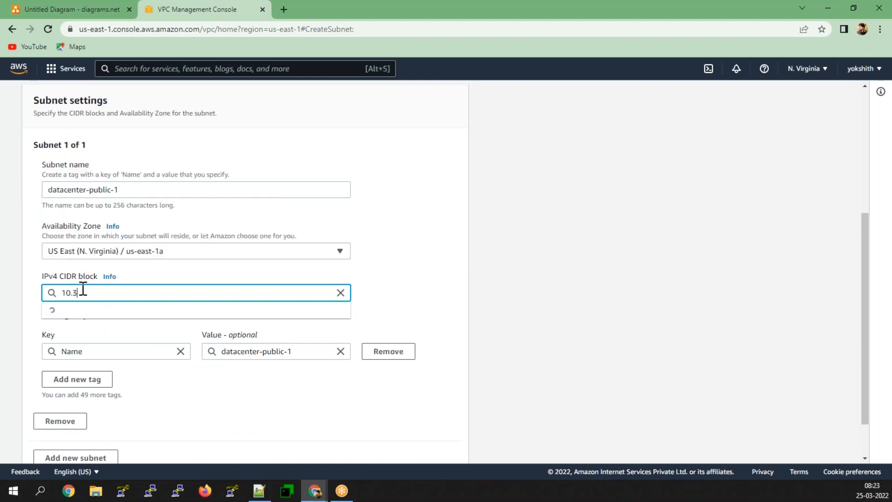
pyautogui.write('0.0.0/')
pyautogui.press('BackSpace')
pyautogui.press('BackSpace')
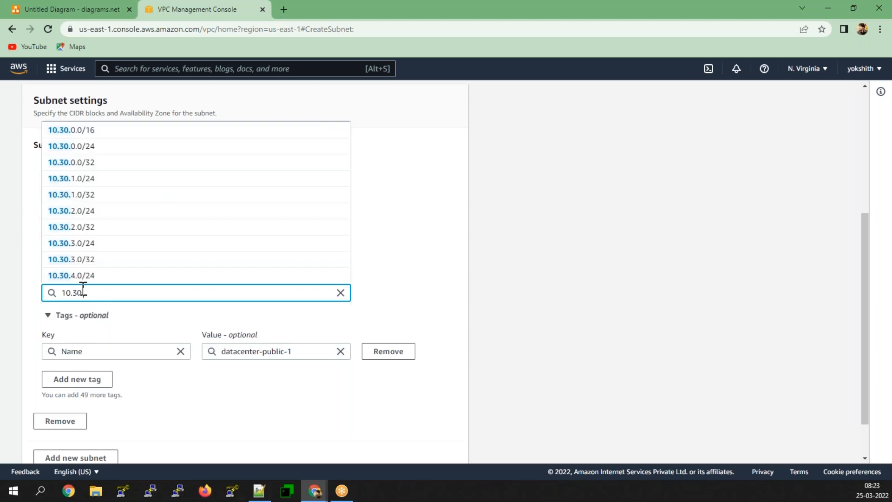
pyautogui.write('.')
pyautogui.write('1')
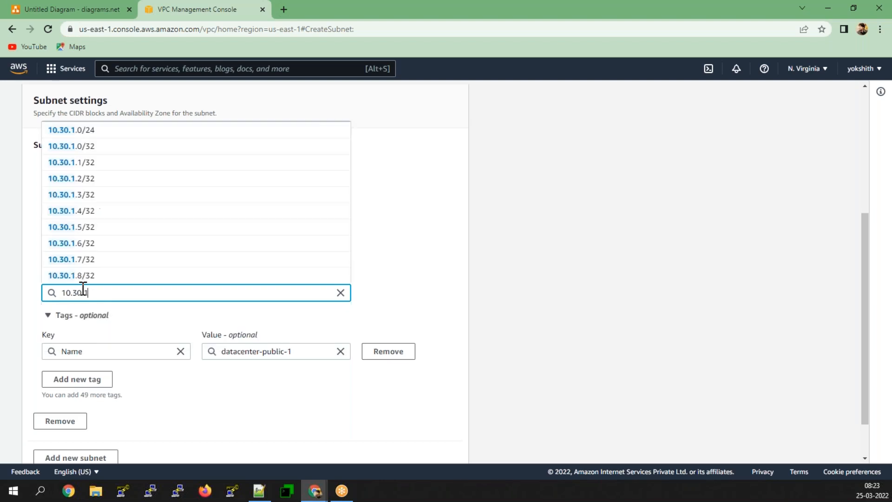
pyautogui.write('.0/24')
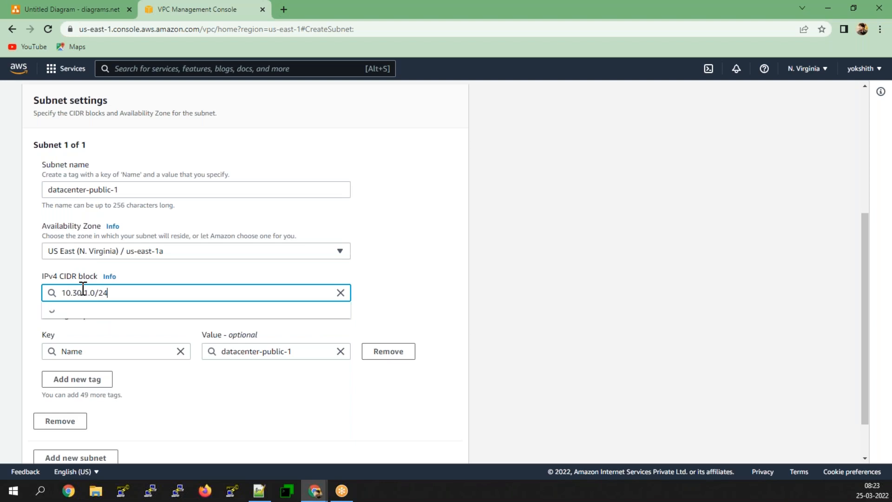
pyautogui.click(91, 315)
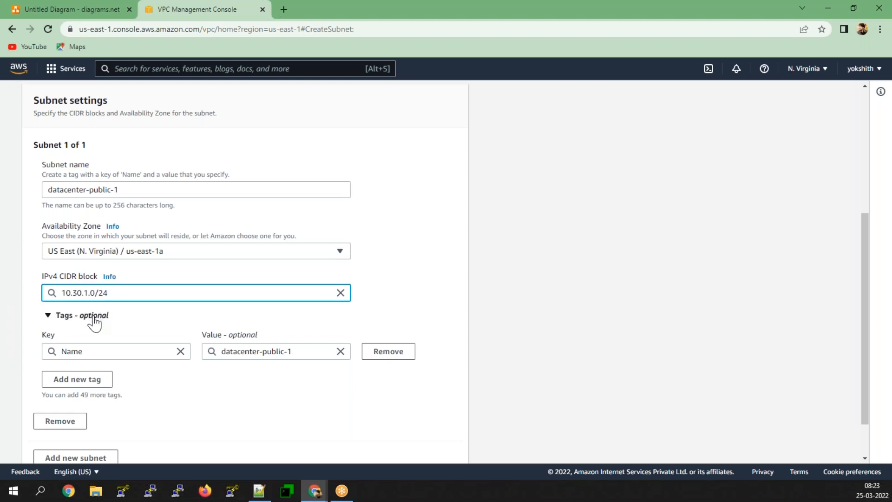
pyautogui.scroll(-2, 210, 385)
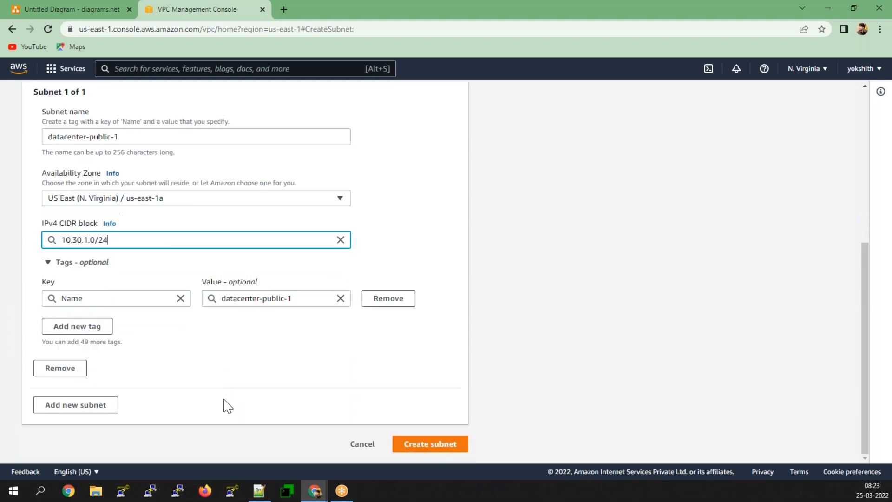
pyautogui.click(430, 442)
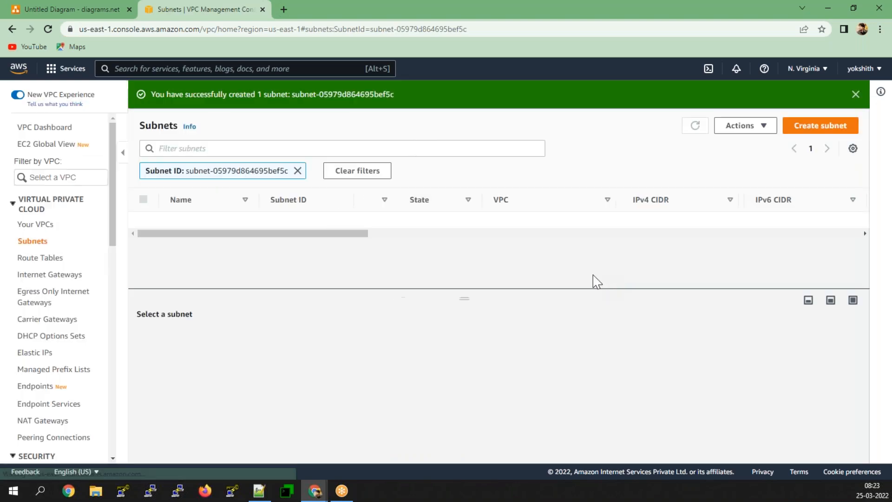
# Clear the subnet ID filter and start another subnet in datacenter-vpc.
pyautogui.click(298, 171)
pyautogui.scroll(-1, 314, 281)
pyautogui.click(820, 125)
pyautogui.click(100, 222)
pyautogui.click(96, 280)
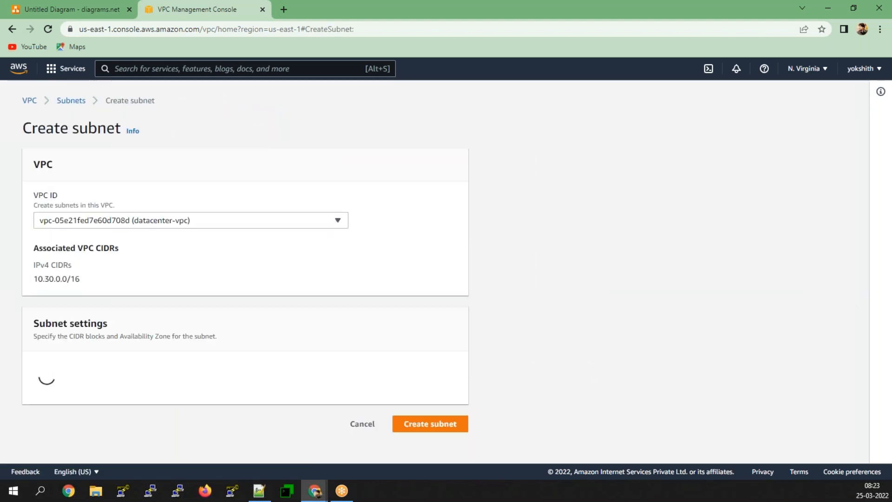
# Name the second subnet datacenter-public-2 and place it in the availability zone us-east-1b.
pyautogui.scroll(-2, 79, 307)
pyautogui.click(79, 302)
pyautogui.write('datacente')
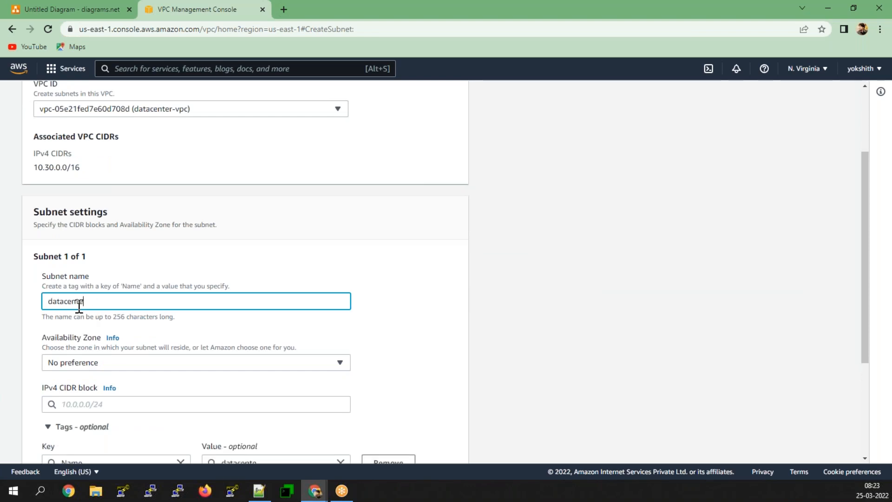
pyautogui.write('r-public-2')
pyautogui.click(93, 365)
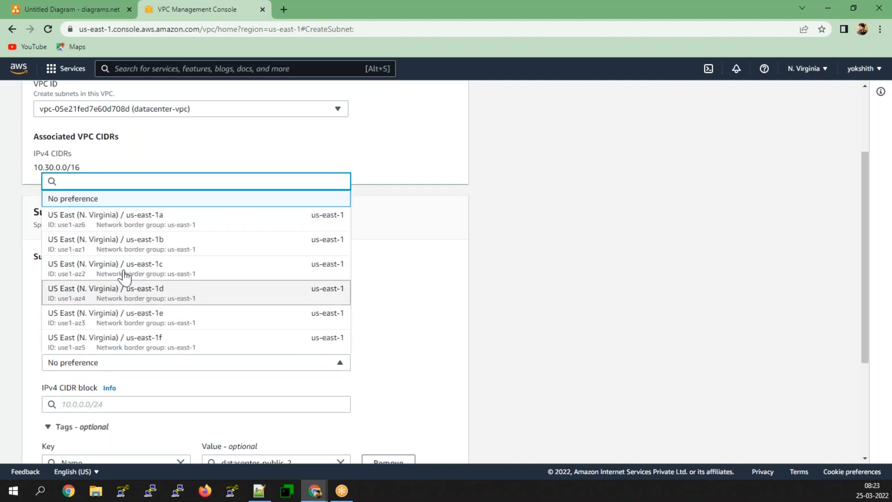
pyautogui.click(135, 244)
# Try to create the subnet datacenter-public-2 with the IPv4 CIDR block 10.10.2.0/24.
pyautogui.scroll(-2, 130, 362)
pyautogui.click(85, 293)
pyautogui.write('10.10.')
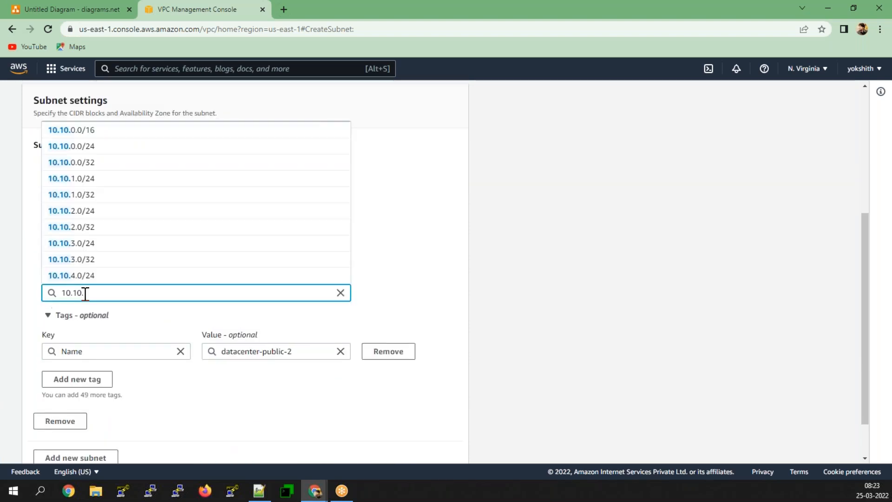
pyautogui.write('2.0/24')
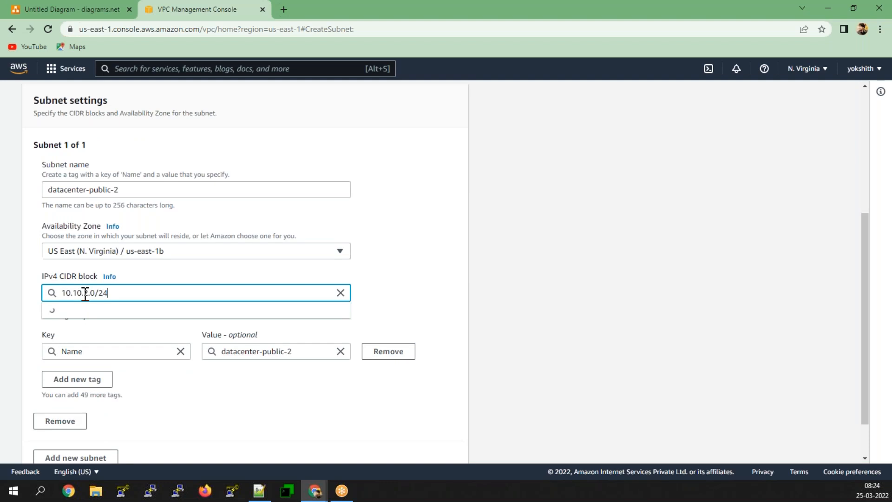
pyautogui.click(188, 310)
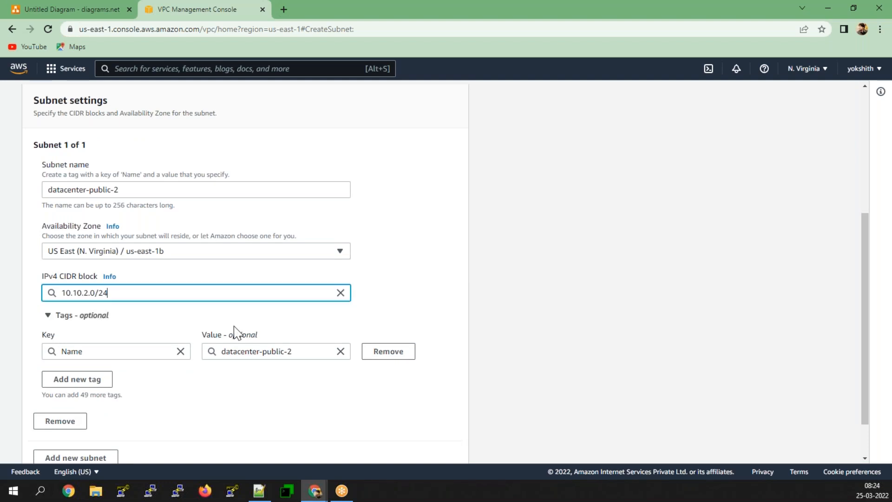
pyautogui.scroll(-2, 235, 333)
pyautogui.click(437, 442)
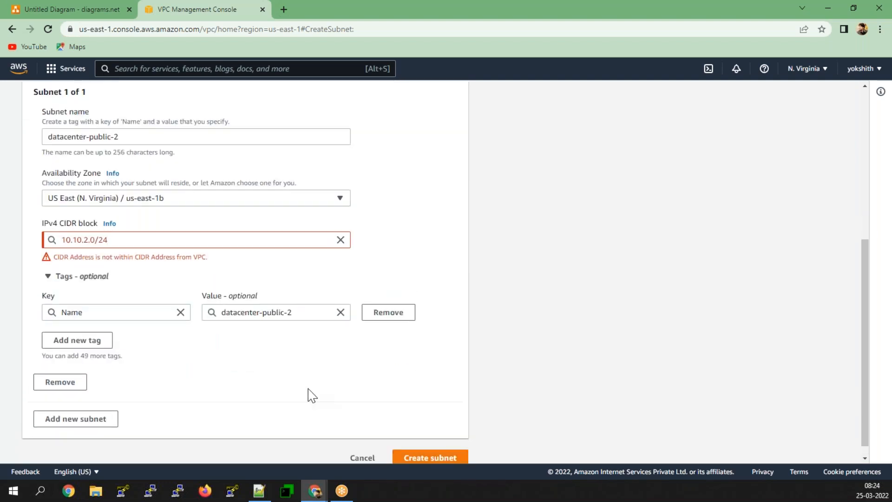
# Correct the IPv4 CIDR block of datacenter-public-2 to 10.30.2.0/24 and create the subnet.
pyautogui.click(108, 239)
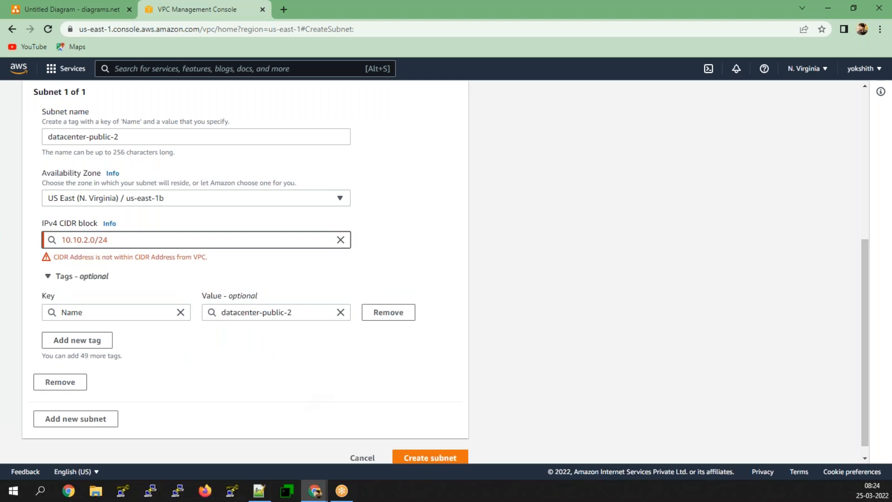
pyautogui.press('BackSpace')
pyautogui.press('BackSpace')
pyautogui.write('0.')
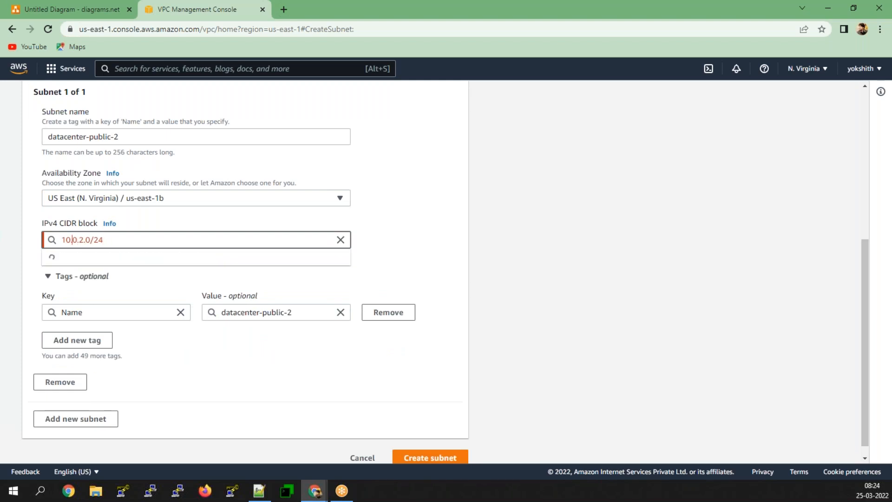
pyautogui.write('.3')
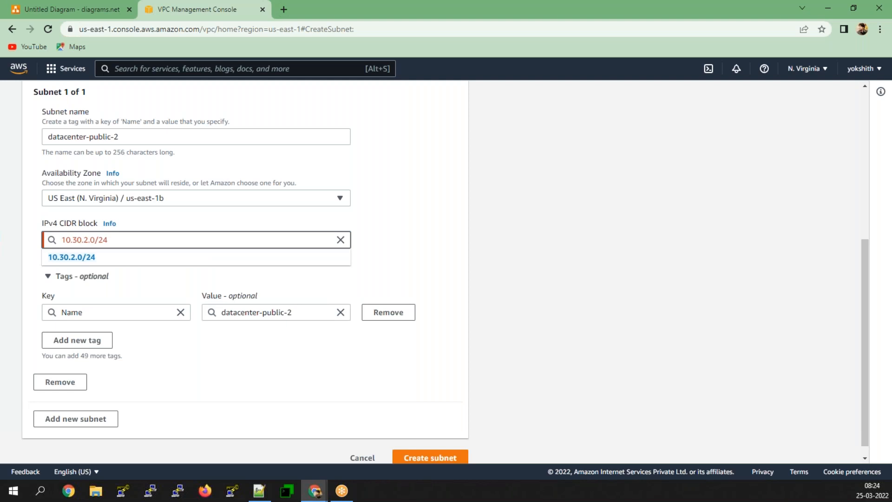
pyautogui.click(93, 257)
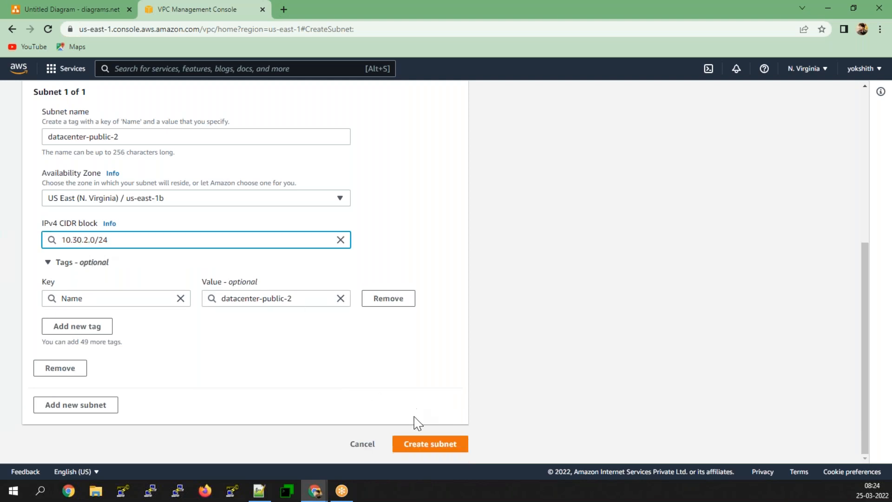
pyautogui.click(431, 444)
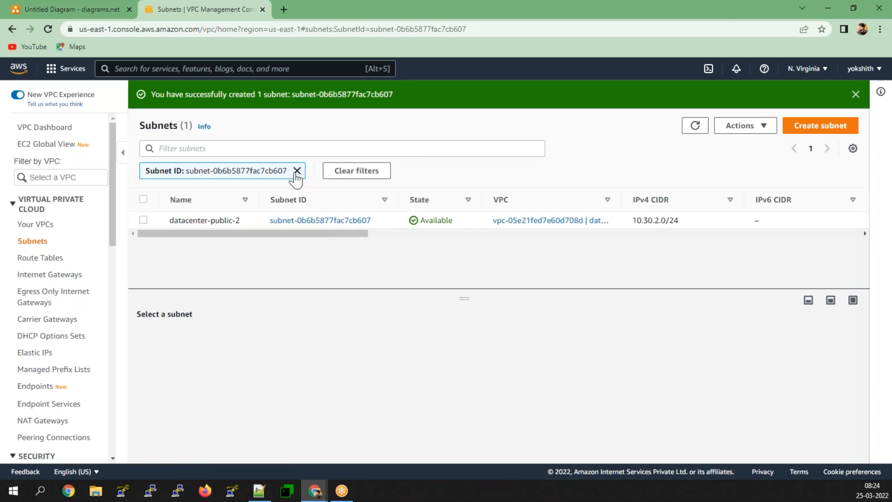
# Clear the subnet ID filter and start a third subnet in datacenter-vpc.
pyautogui.click(297, 170)
pyautogui.scroll(-2, 258, 254)
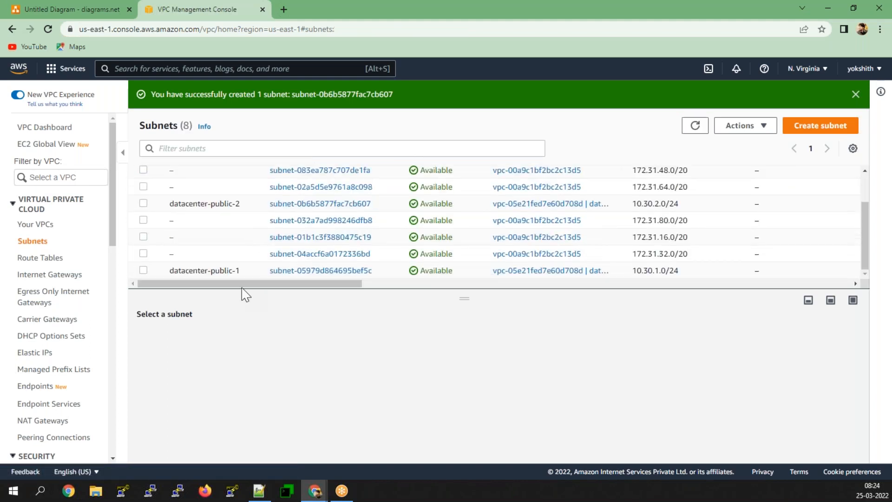
pyautogui.click(814, 132)
pyautogui.click(100, 225)
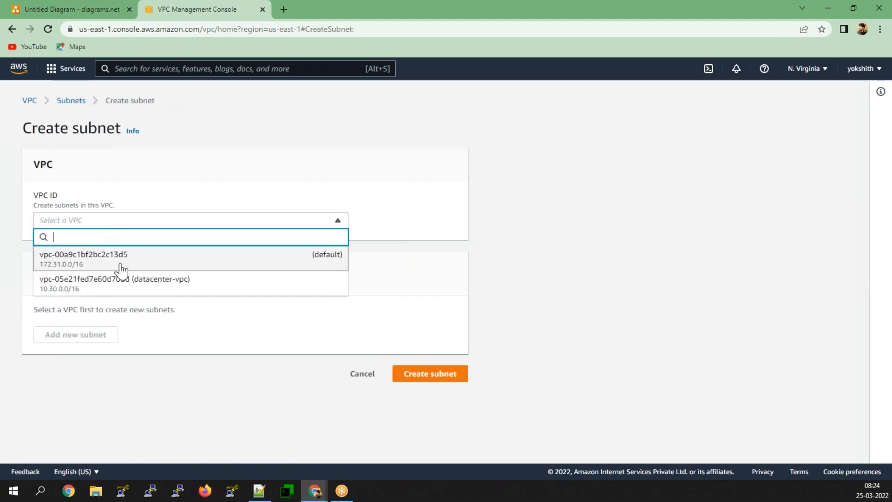
pyautogui.click(123, 286)
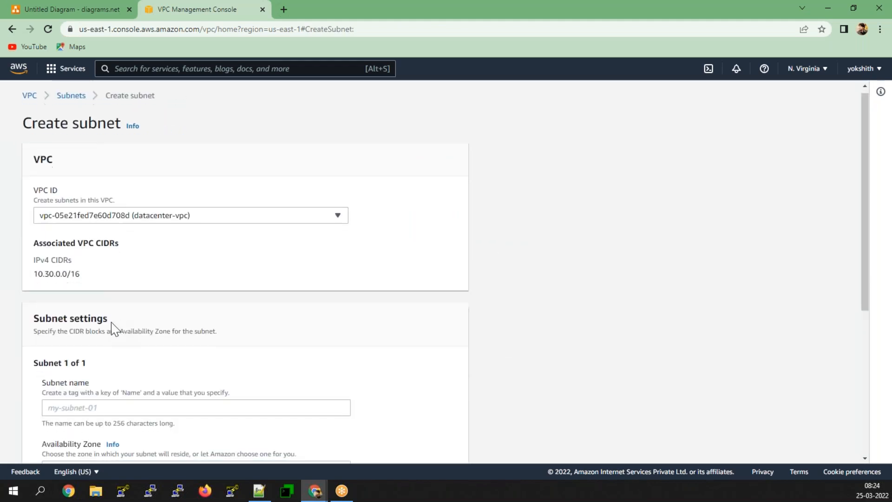
# Name the subnet datacenter-private-1 and place it in the availability zone us-east-1a.
pyautogui.scroll(-2, 114, 329)
pyautogui.click(74, 301)
pyautogui.write('datacenter-private-1')
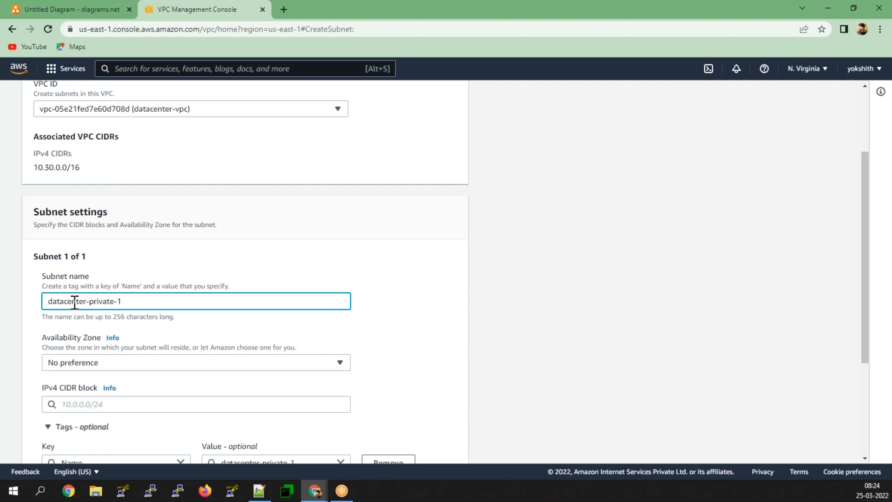
pyautogui.click(90, 362)
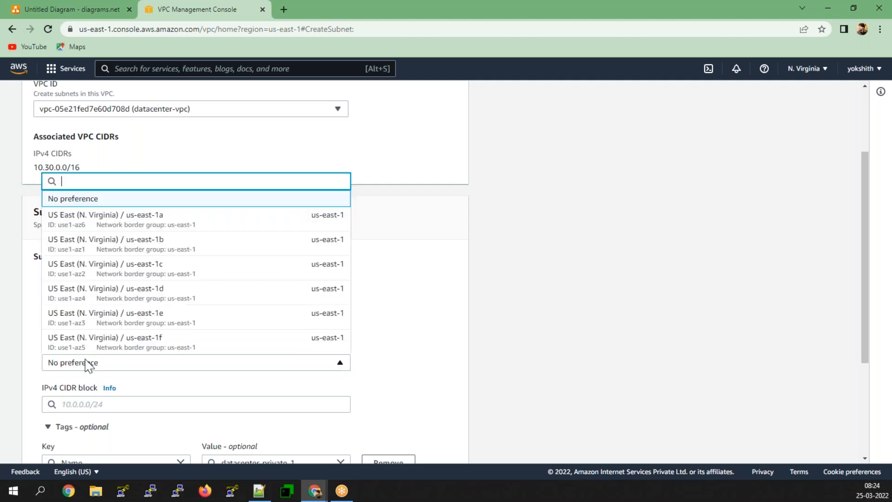
pyautogui.click(132, 214)
# Set the IPv4 CIDR block of datacenter-private-1 to 10.30.3.0/24 and create the subnet.
pyautogui.click(195, 404)
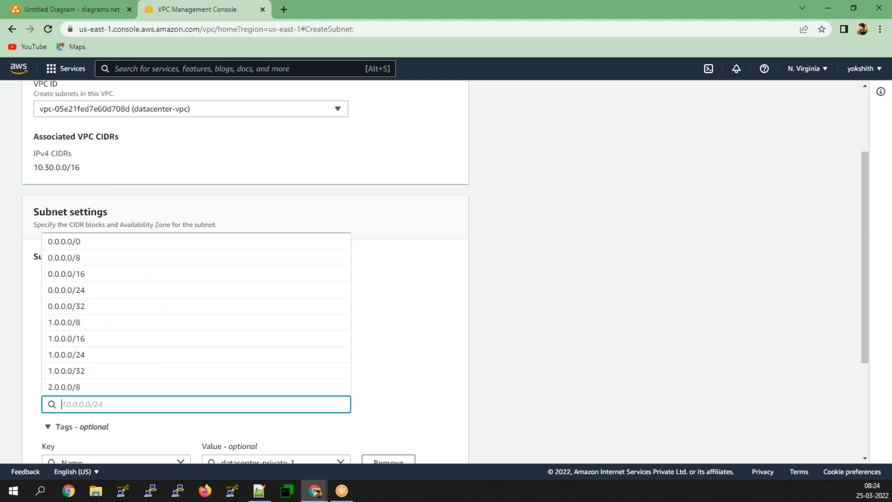
pyautogui.write('10.30.3.0/24')
pyautogui.click(93, 424)
pyautogui.scroll(-3, 96, 427)
pyautogui.scroll(-1, 99, 427)
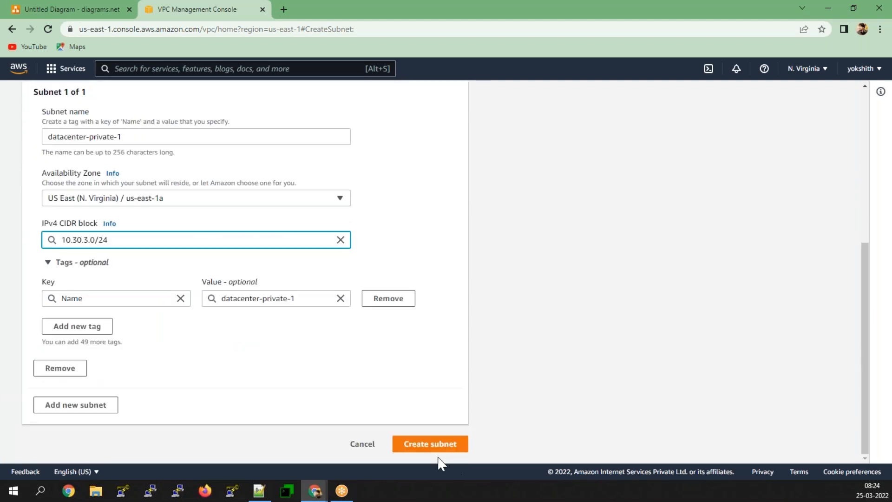
pyautogui.click(428, 445)
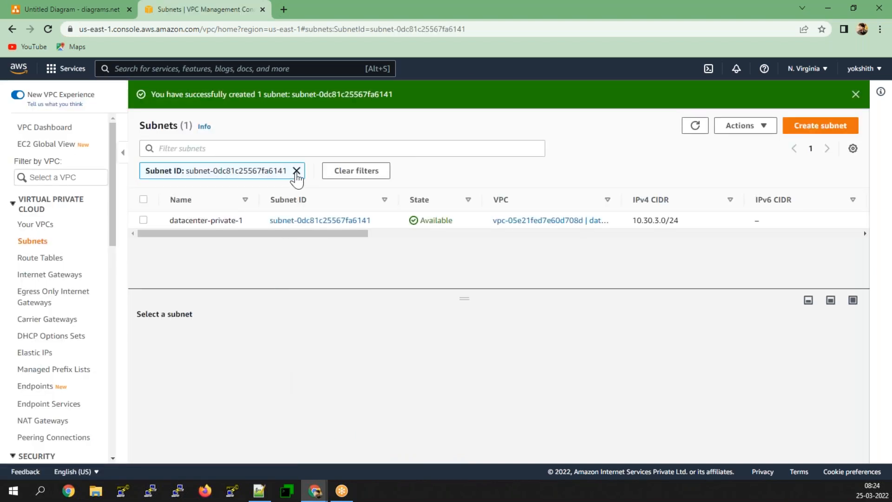
# Start another subnet in datacenter-vpc, named datacenter-private-2 and placed in the availability zone us-east-1b.
pyautogui.click(831, 130)
pyautogui.click(100, 221)
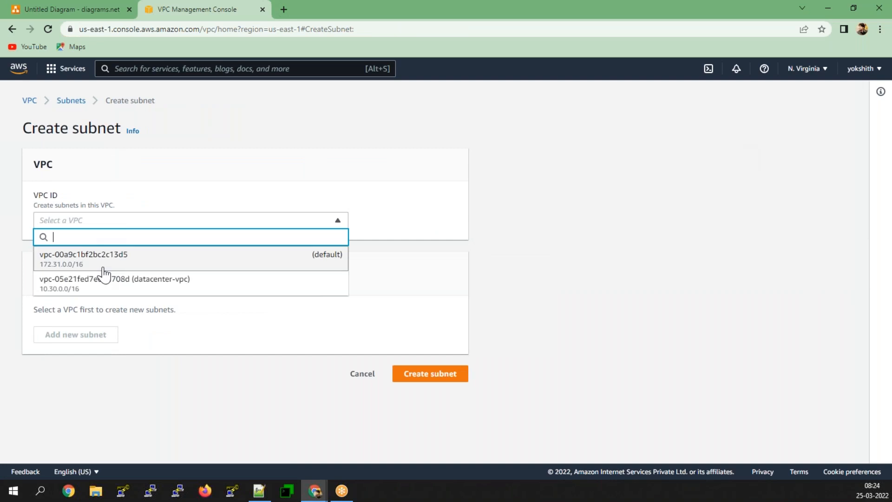
pyautogui.click(103, 279)
pyautogui.scroll(-3, 73, 367)
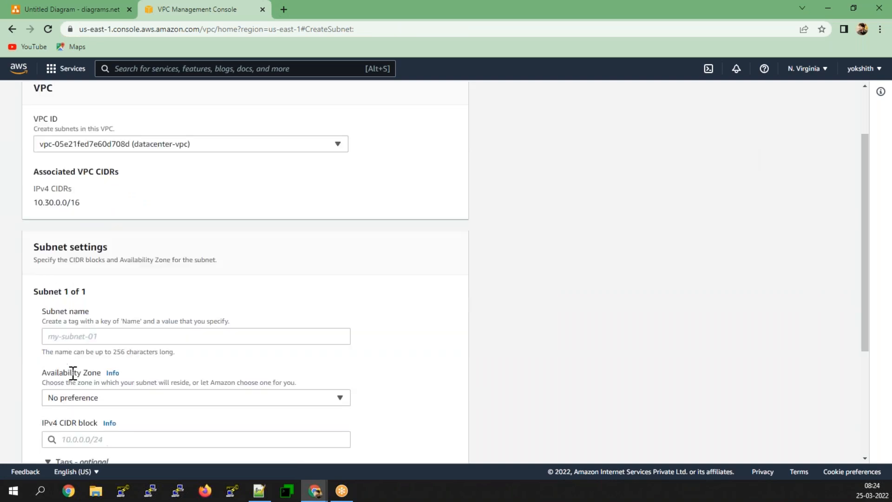
pyautogui.click(81, 302)
pyautogui.write('datace')
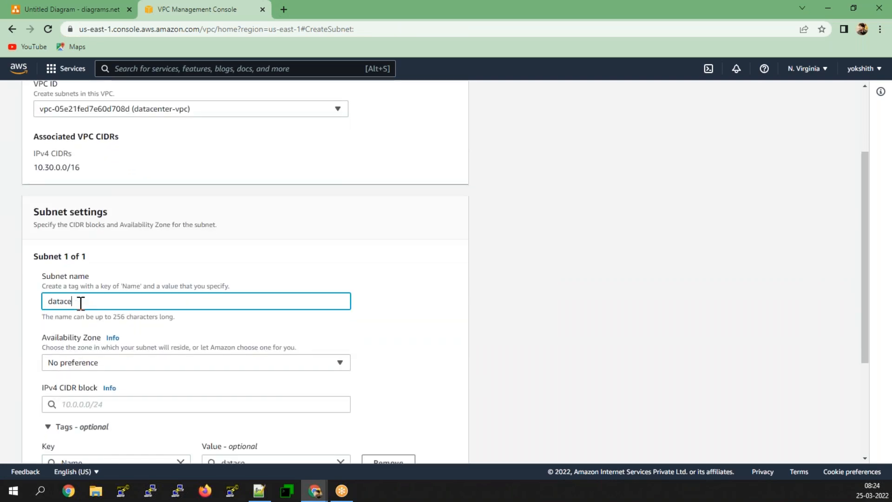
pyautogui.write('nter-private-2')
pyautogui.click(92, 363)
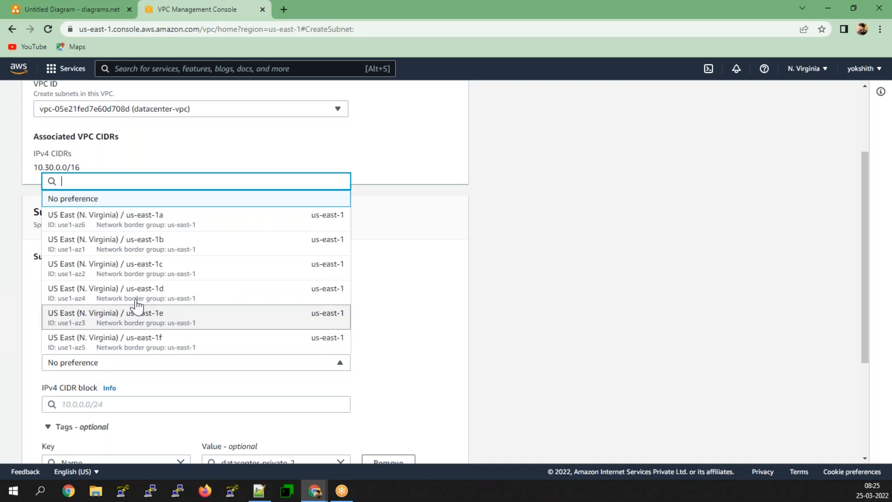
pyautogui.click(134, 246)
# Set the IPv4 CIDR block of datacenter-private-2 to 10.30.4.0/24 and create the subnet.
pyautogui.scroll(-3, 185, 329)
pyautogui.click(186, 293)
pyautogui.write('10.30.4.0')
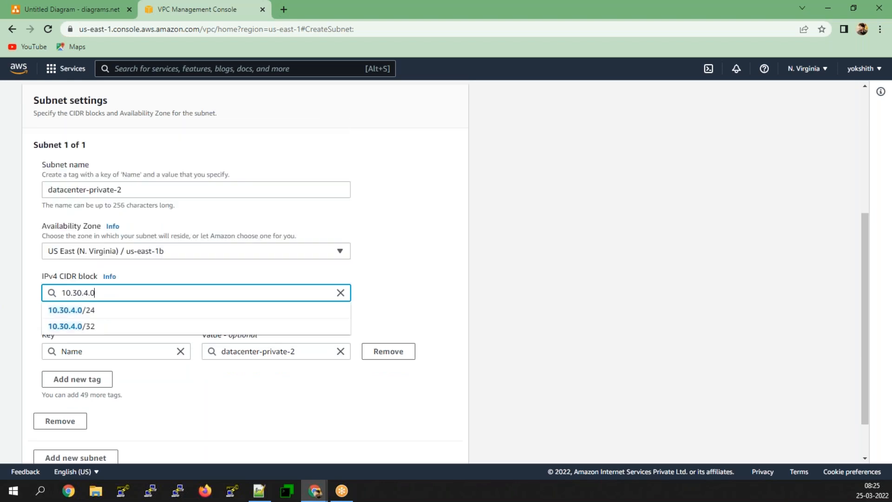
pyautogui.click(107, 311)
pyautogui.scroll(-1, 195, 354)
pyautogui.scroll(-2, 330, 412)
pyautogui.scroll(3, 254, 404)
pyautogui.scroll(-2, 330, 379)
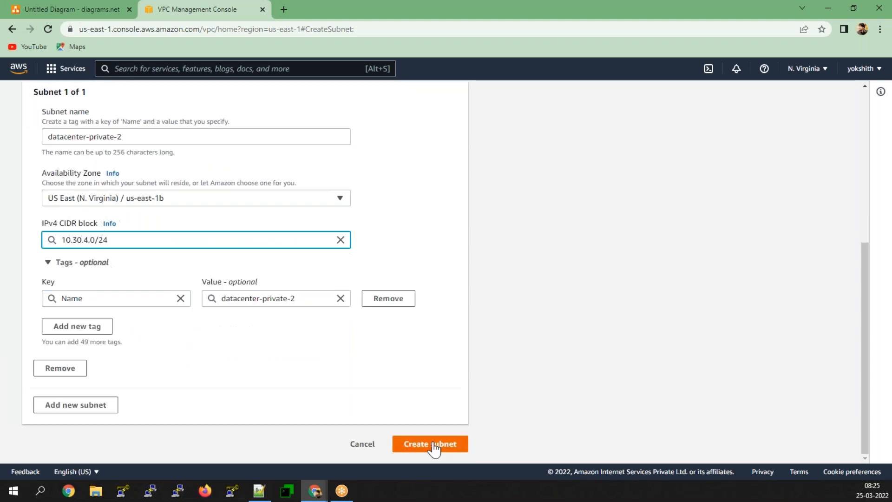
pyautogui.click(430, 442)
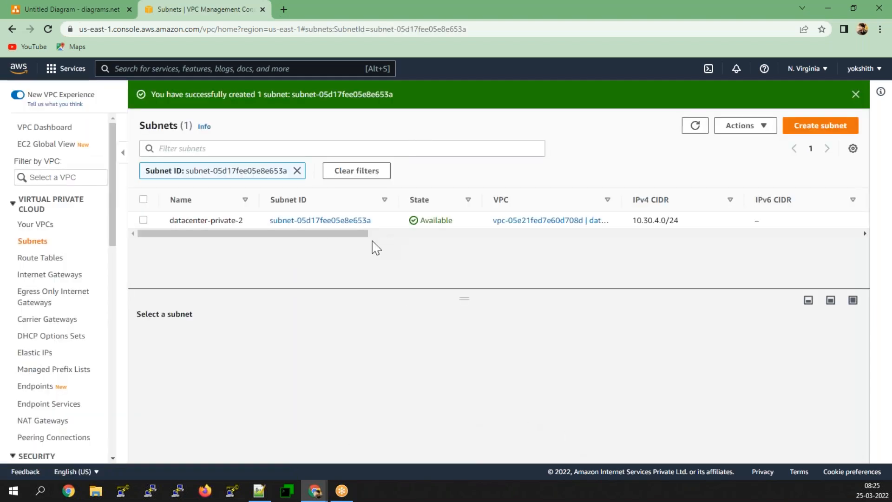
# Clear the subnet ID filter and filter the subnets by "data" to review the datacenter subnets.
pyautogui.click(297, 171)
pyautogui.click(210, 149)
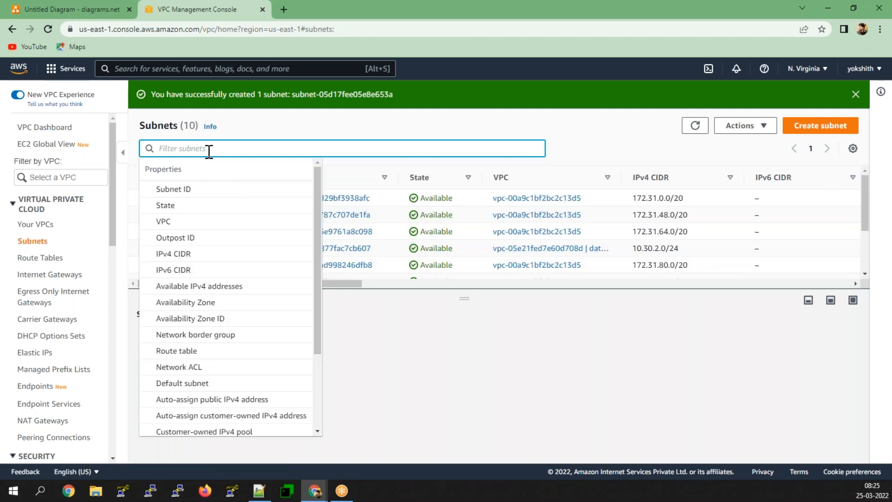
pyautogui.write('data')
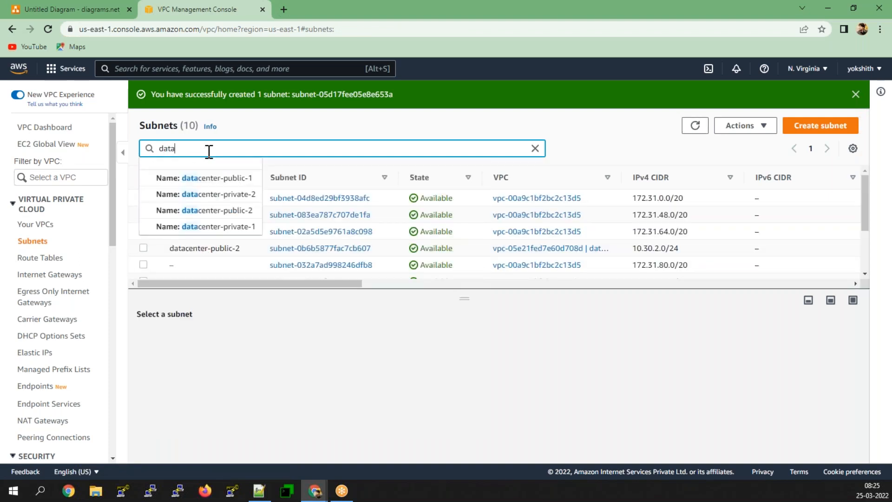
pyautogui.press('Return')
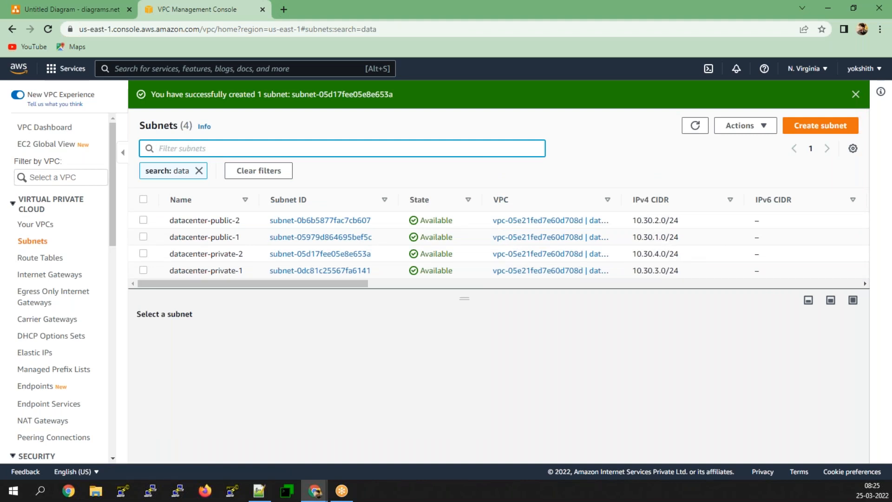
# Create an internet gateway with the name tag datacenter-igw.
pyautogui.click(46, 277)
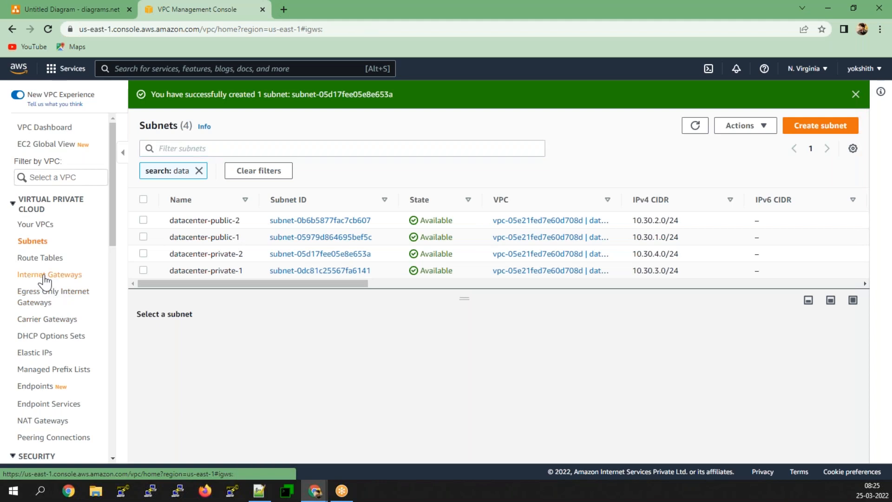
pyautogui.click(778, 112)
pyautogui.click(96, 254)
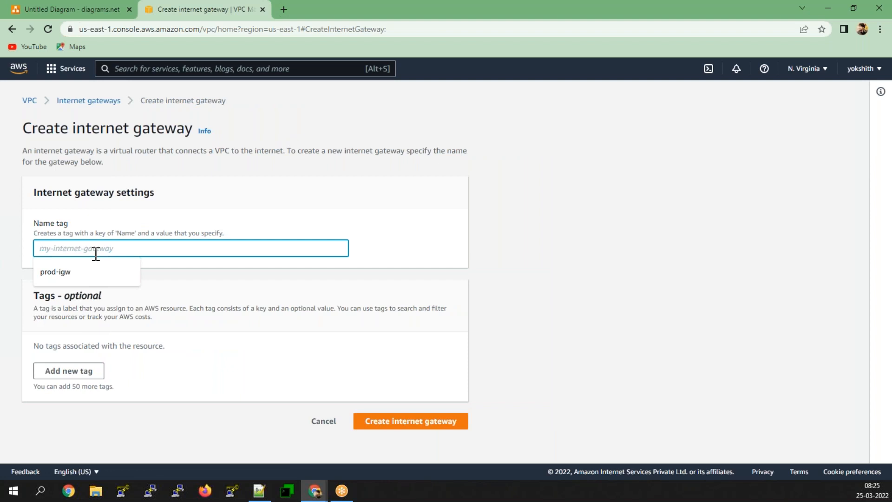
pyautogui.write('datacenter-igw')
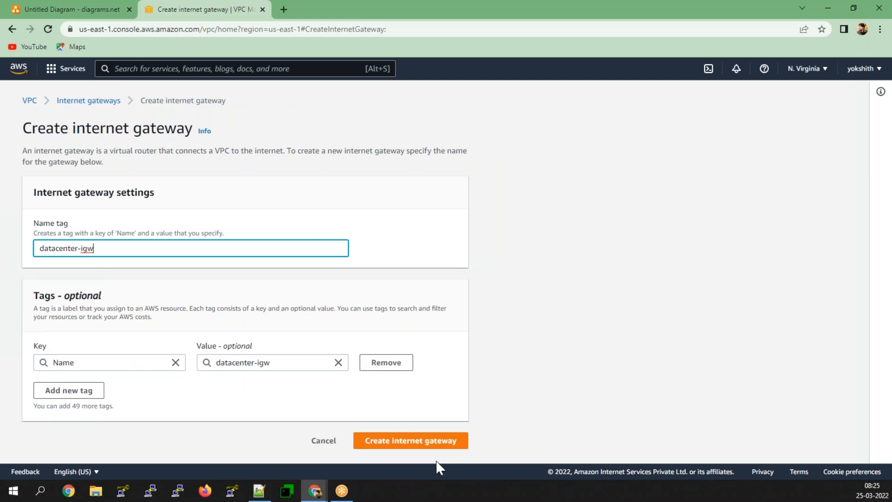
pyautogui.click(371, 442)
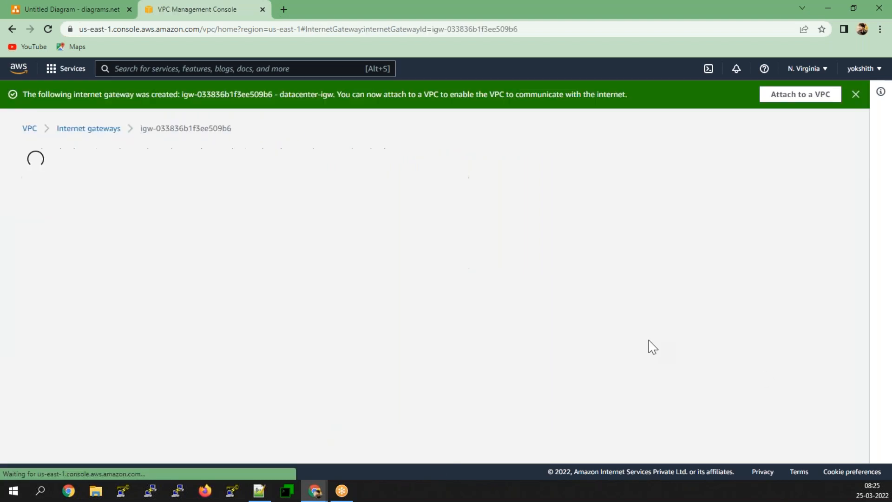
# Attach the internet gateway datacenter-igw to datacenter-vpc.
pyautogui.click(811, 168)
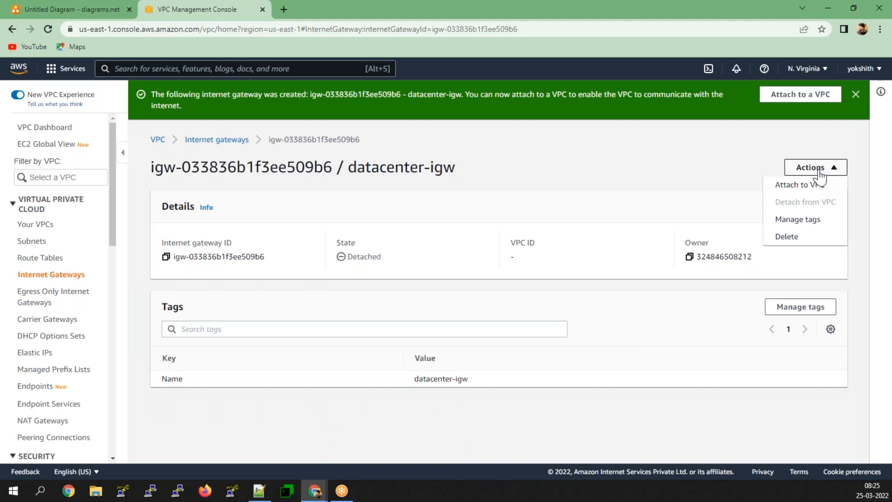
pyautogui.click(808, 186)
pyautogui.click(187, 229)
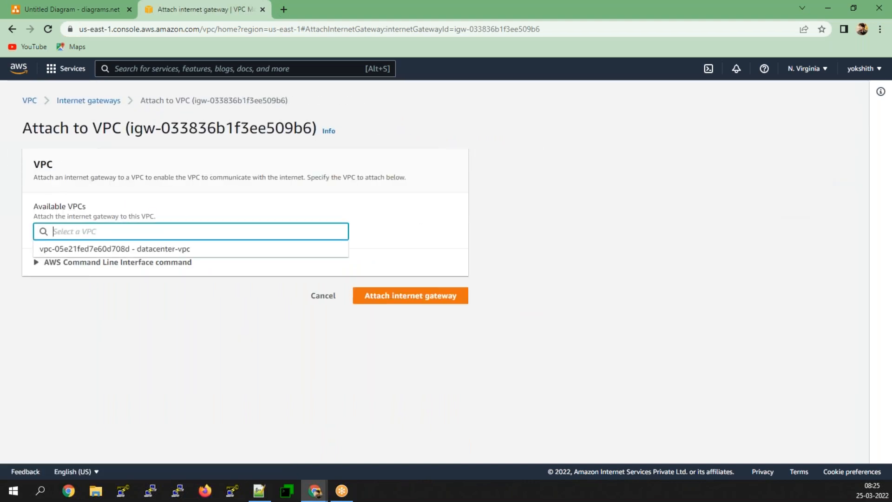
pyautogui.click(158, 249)
pyautogui.click(410, 295)
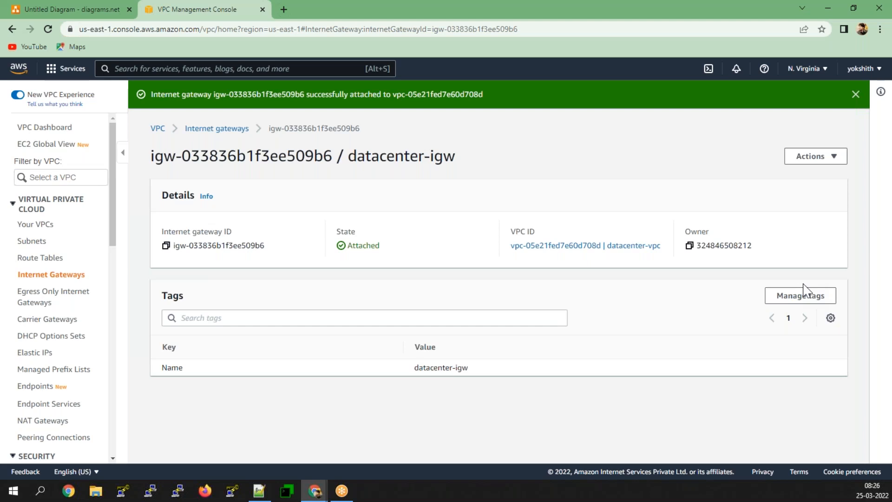
# Start a new NAT gateway named datacenter-natgw and place it in the subnet datacenter-public-1.
pyautogui.click(35, 421)
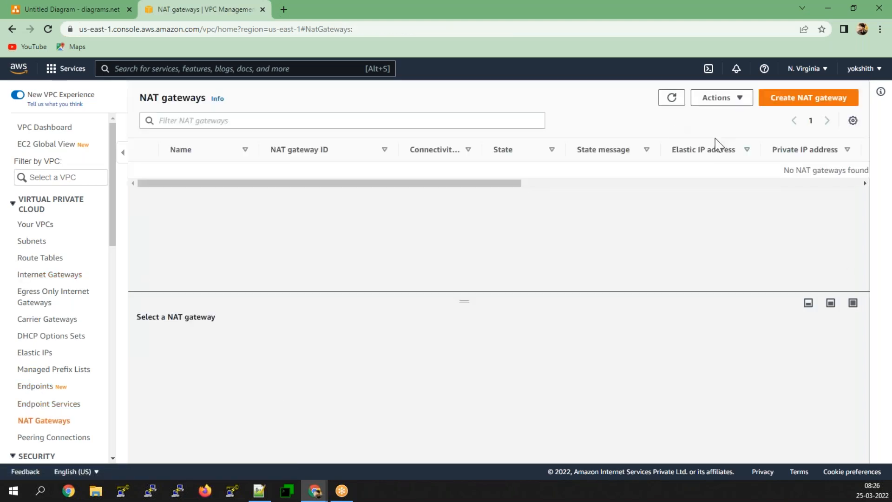
pyautogui.click(790, 98)
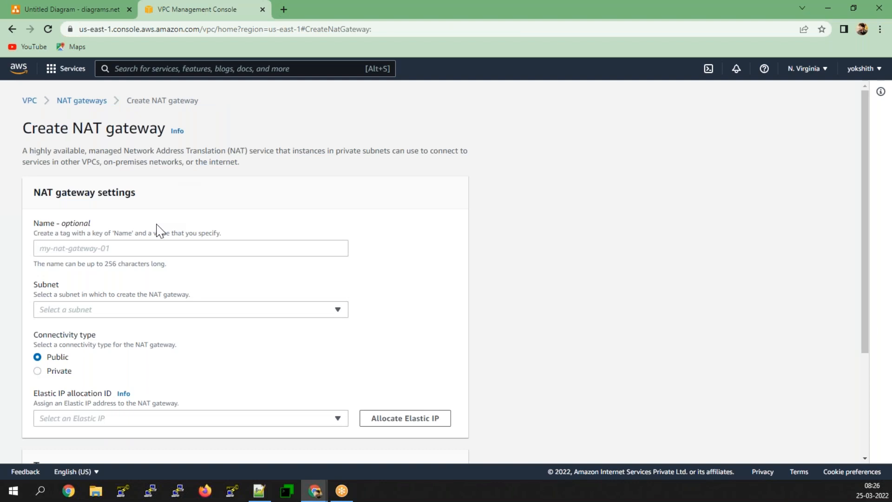
pyautogui.click(157, 248)
pyautogui.write('datacenter-natg')
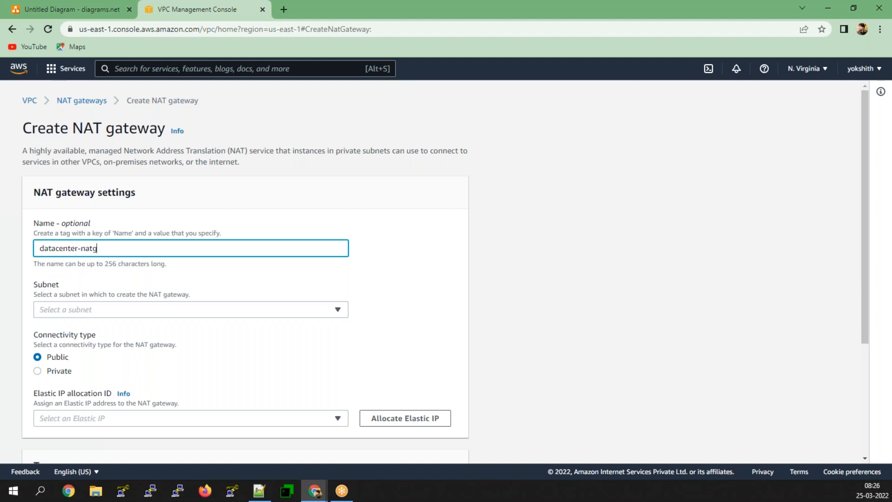
pyautogui.write('w')
pyautogui.click(117, 311)
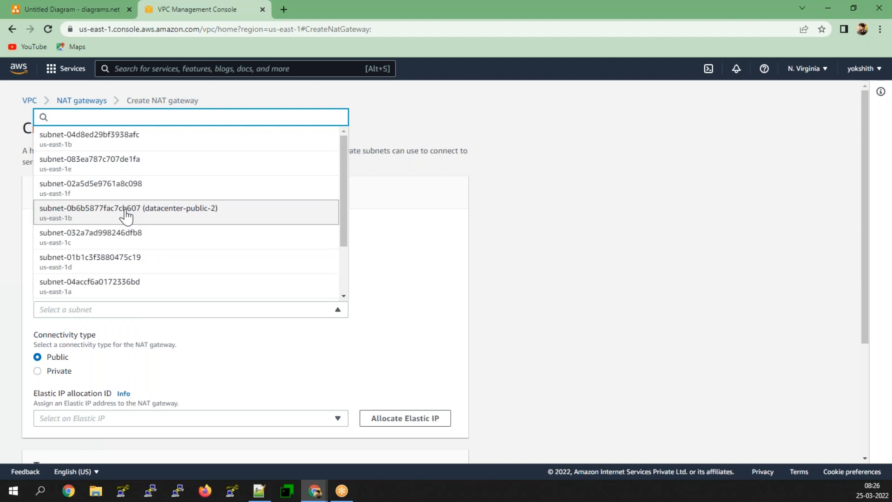
pyautogui.scroll(-1, 125, 230)
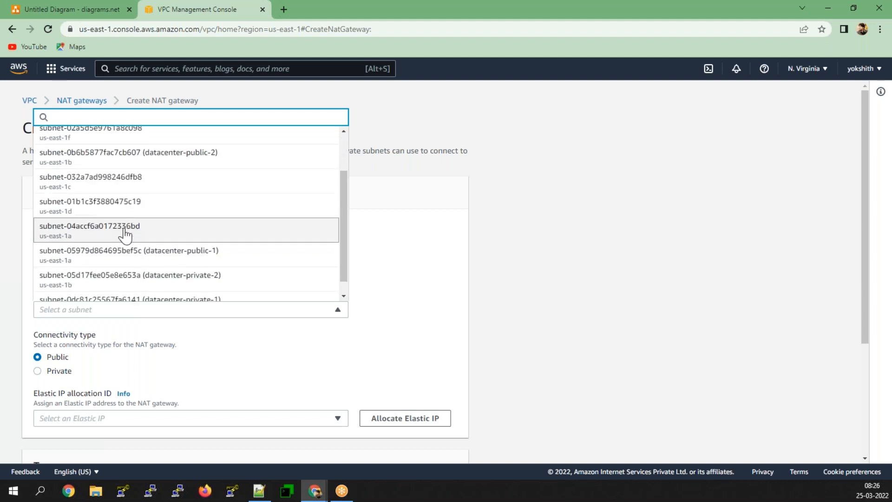
pyautogui.click(129, 255)
# Allocate an Elastic IP to the public NAT gateway datacenter-natgw and create the gateway.
pyautogui.scroll(-3, 313, 311)
pyautogui.click(405, 308)
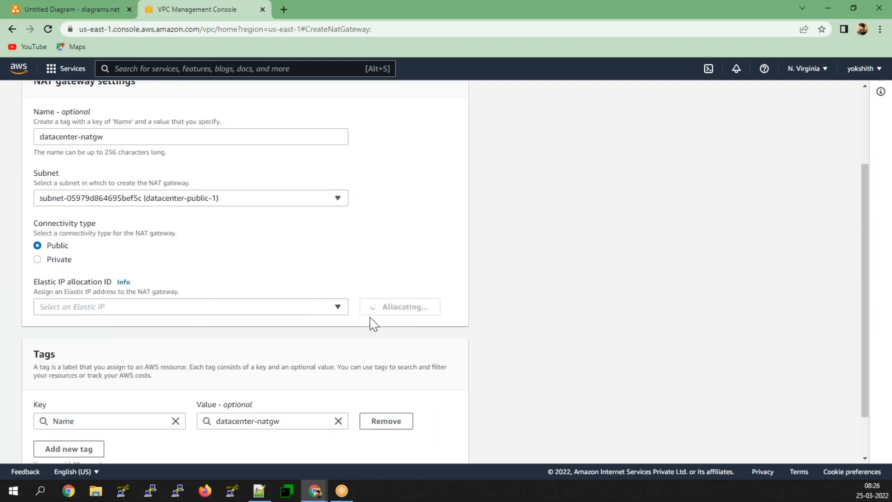
pyautogui.scroll(-3, 288, 347)
pyautogui.scroll(-2, 313, 346)
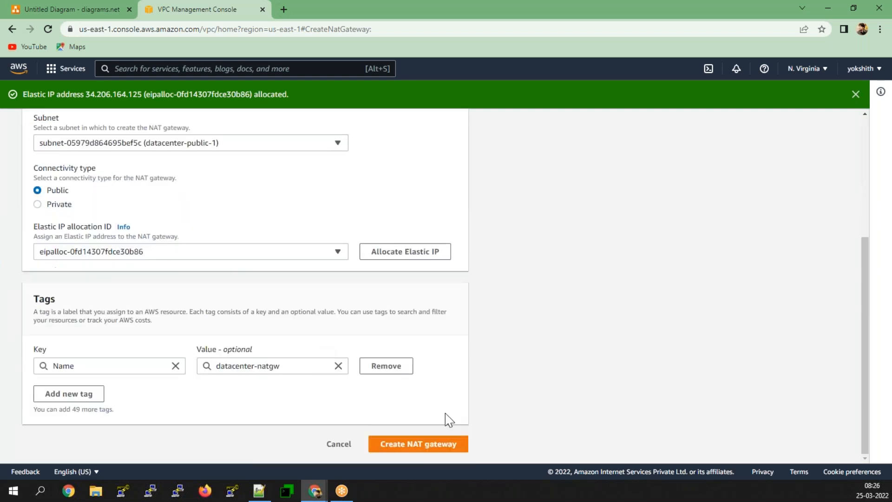
pyautogui.click(428, 447)
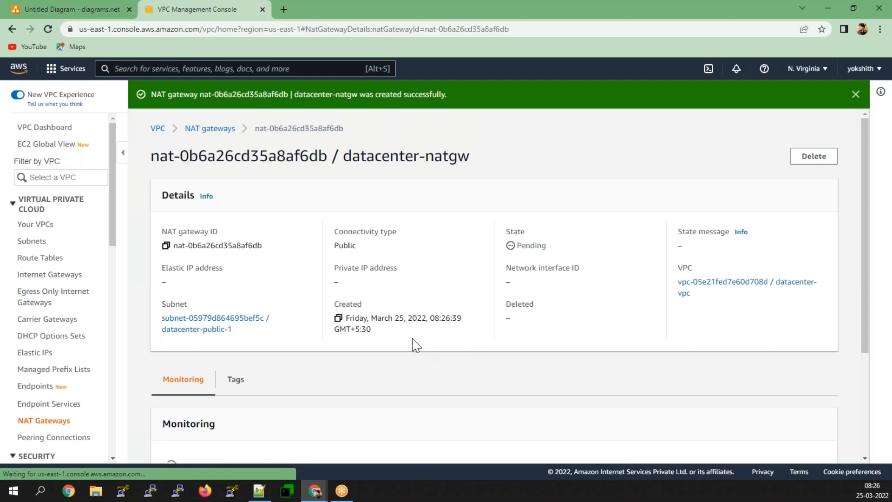
pyautogui.scroll(-3, 117, 315)
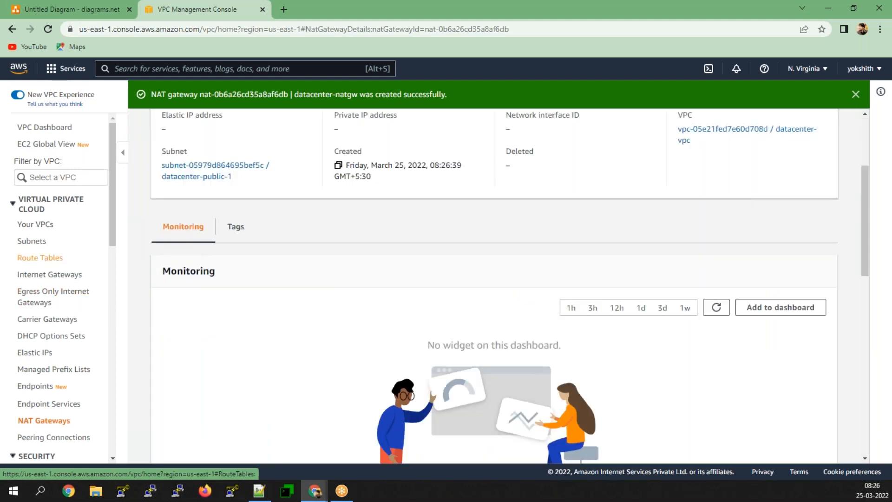
# Create a route table named datacenter-public-route in datacenter-vpc.
pyautogui.click(42, 257)
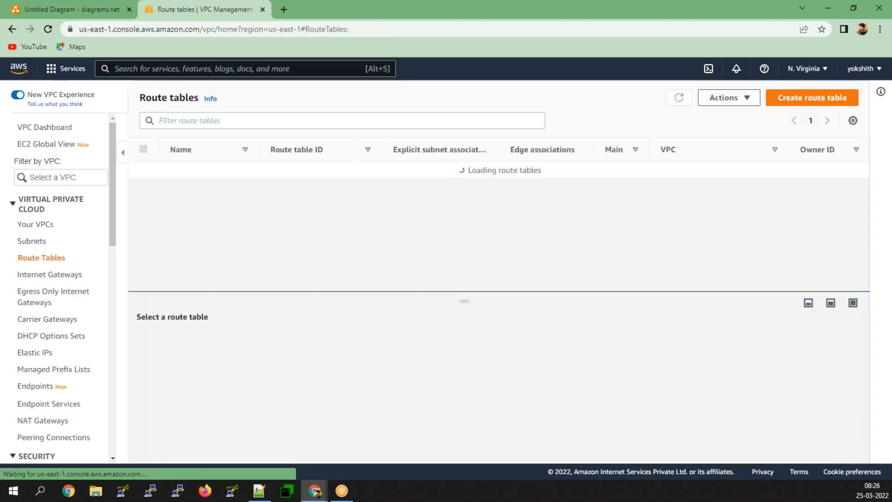
pyautogui.click(827, 107)
pyautogui.click(59, 248)
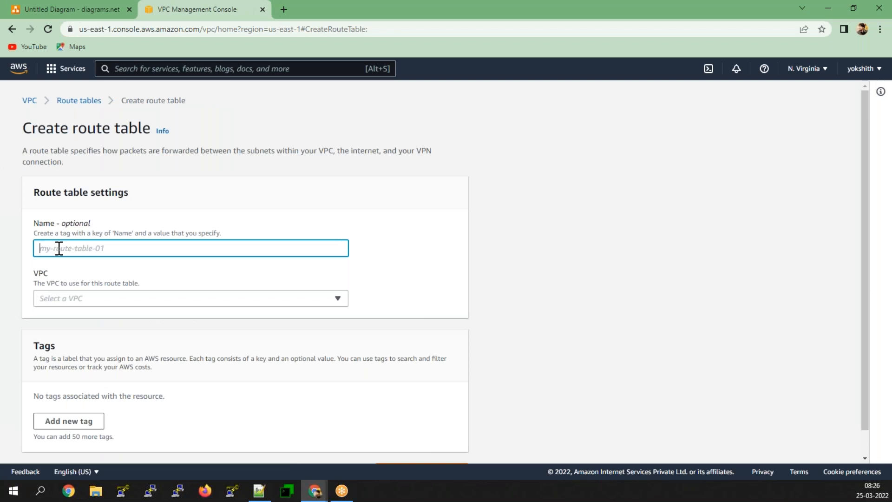
pyautogui.write('datace')
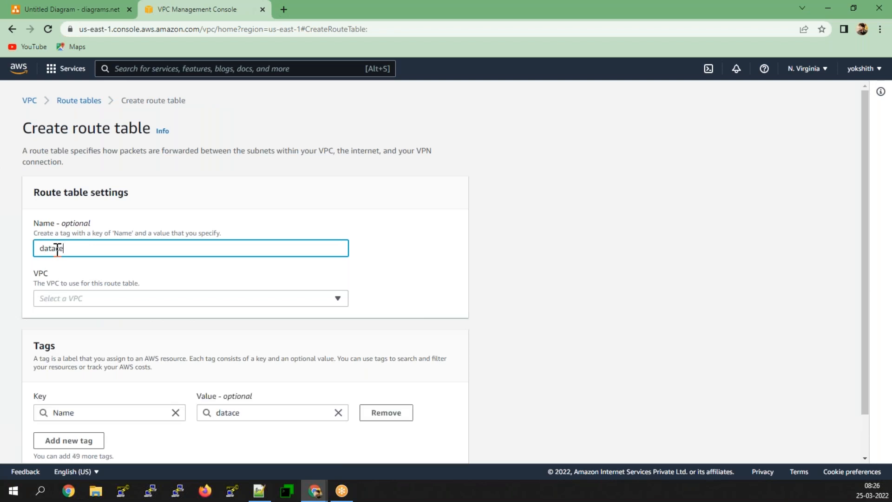
pyautogui.write('nter-public-route')
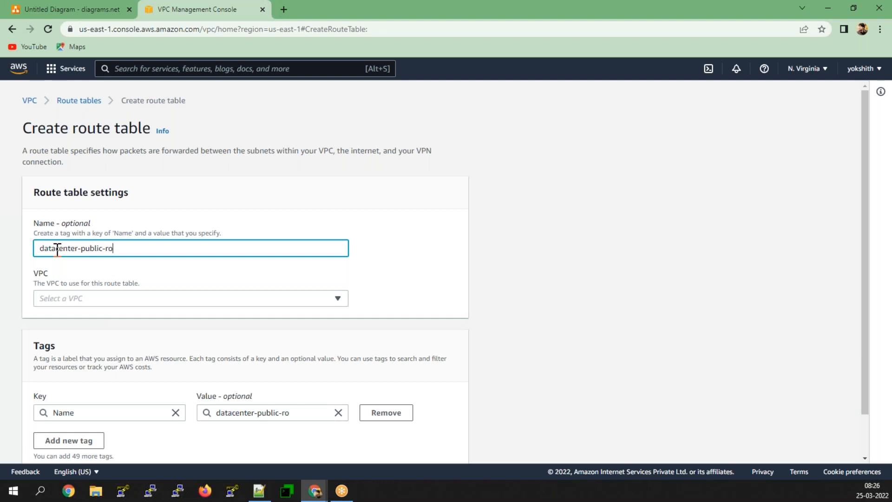
pyautogui.click(80, 299)
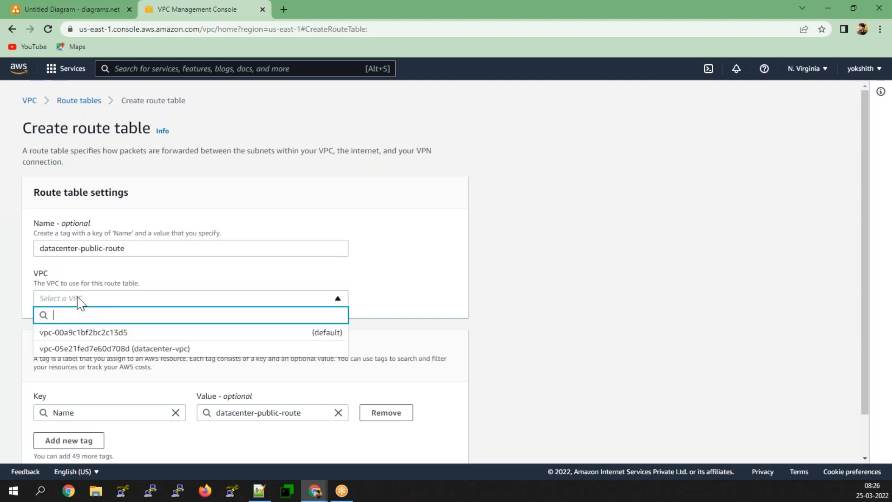
pyautogui.click(84, 348)
pyautogui.scroll(-1, 391, 458)
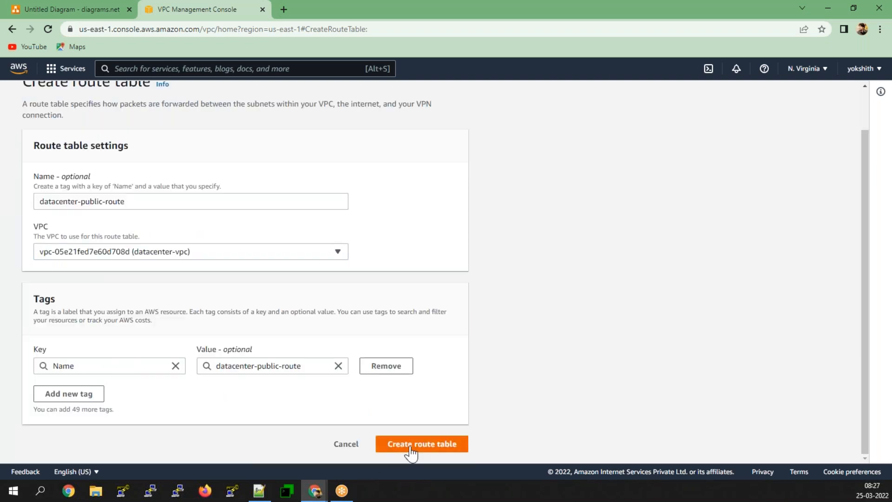
pyautogui.click(410, 446)
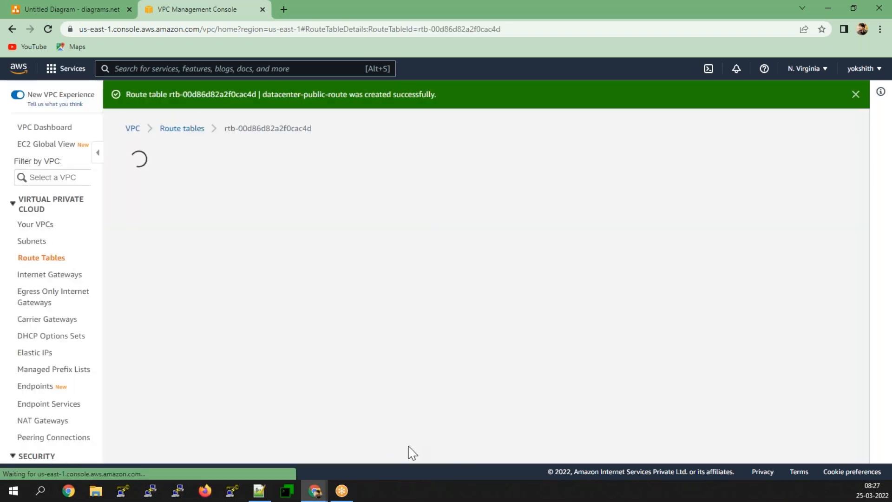
# Associate the subnets datacenter-public-1 and datacenter-public-2 with the route table datacenter-public-route and save the associations.
pyautogui.scroll(-2, 246, 364)
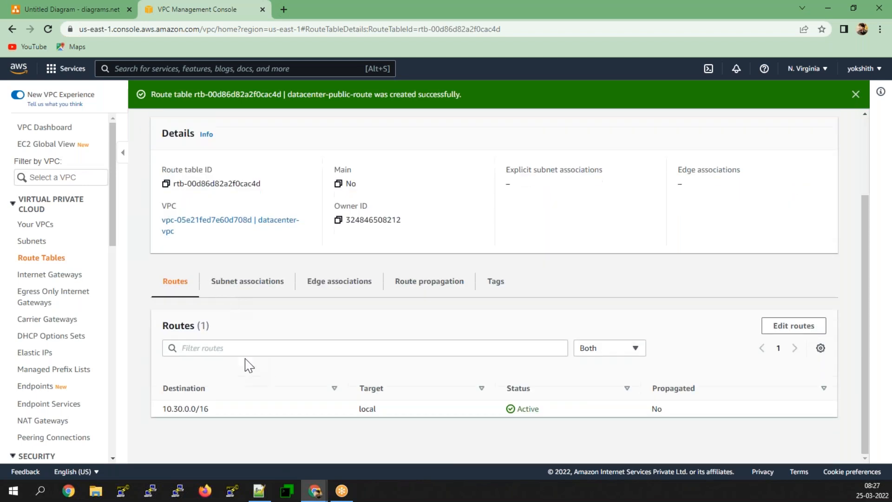
pyautogui.click(230, 280)
pyautogui.scroll(-2, 458, 384)
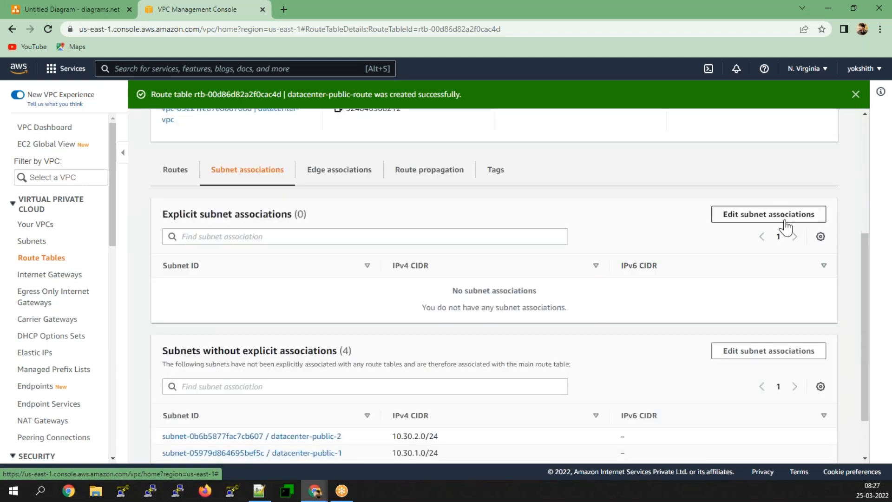
pyautogui.click(785, 217)
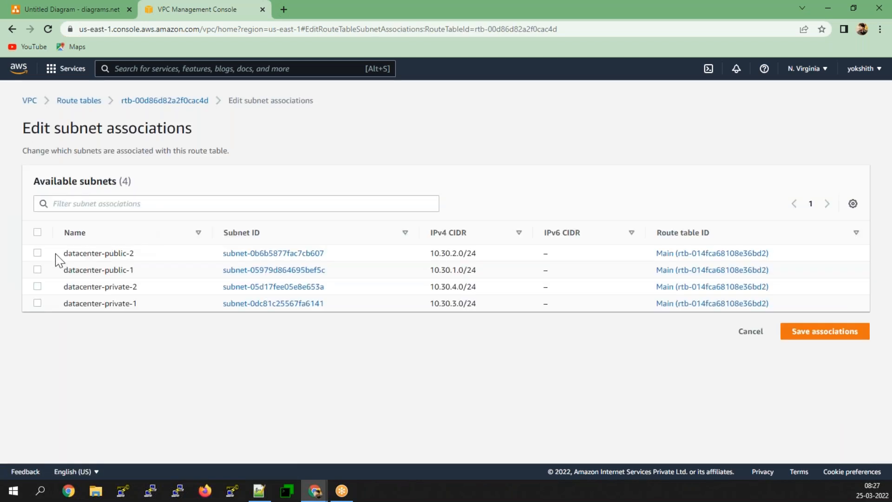
pyautogui.click(37, 253)
pyautogui.click(37, 269)
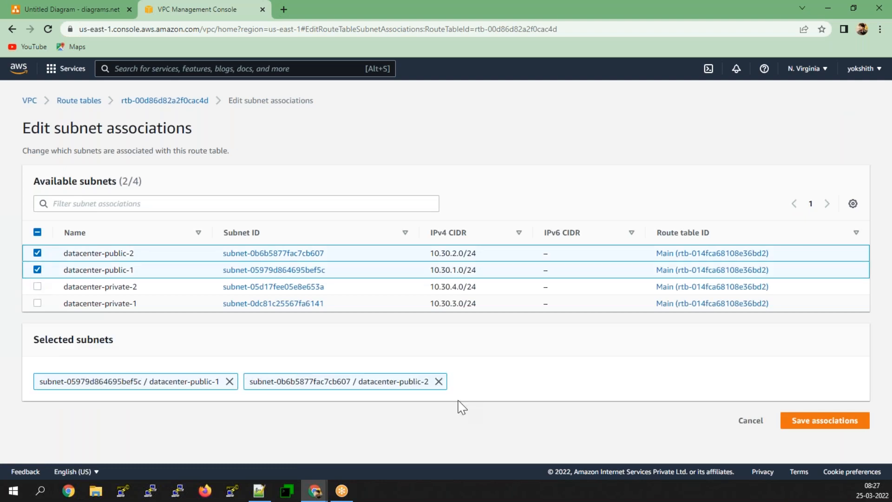
pyautogui.click(786, 420)
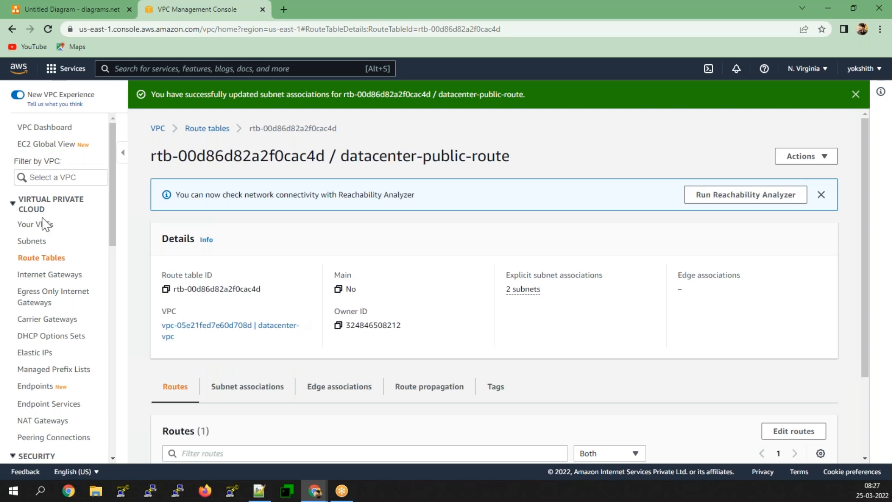
# Create a route table named datacenter-privateroute in datacenter-vpc.
pyautogui.click(41, 258)
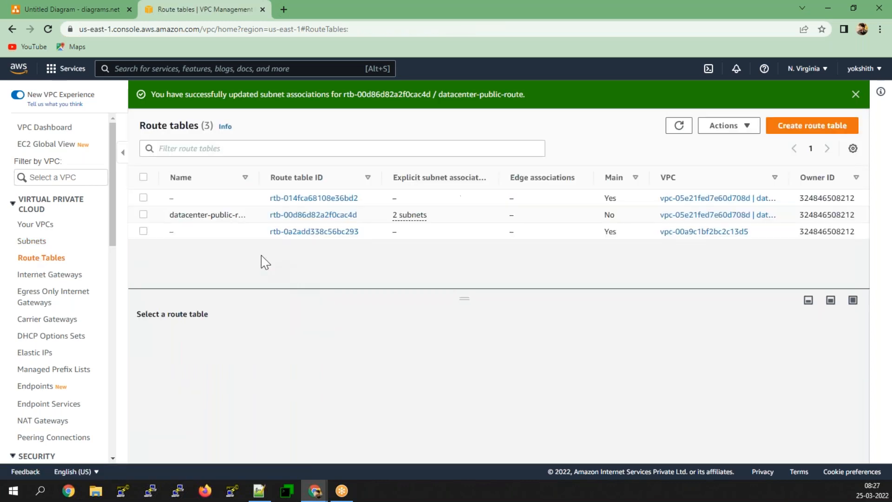
pyautogui.click(799, 126)
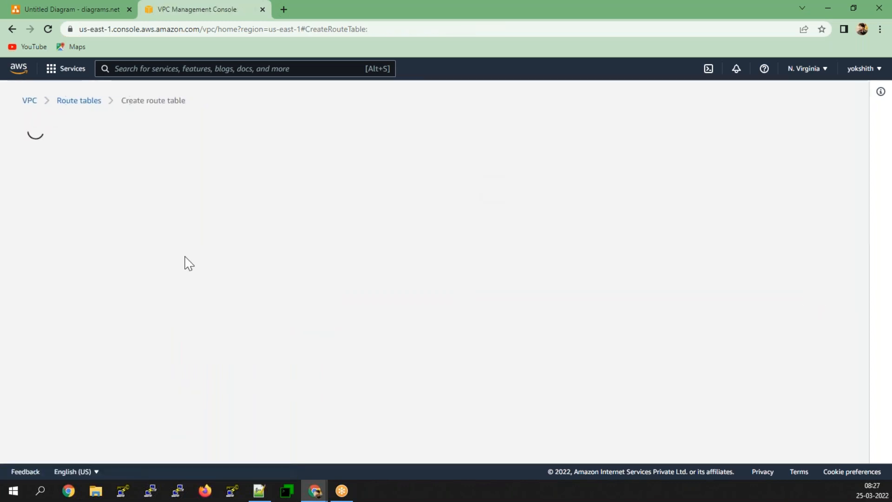
pyautogui.write('datacenter-privateroute')
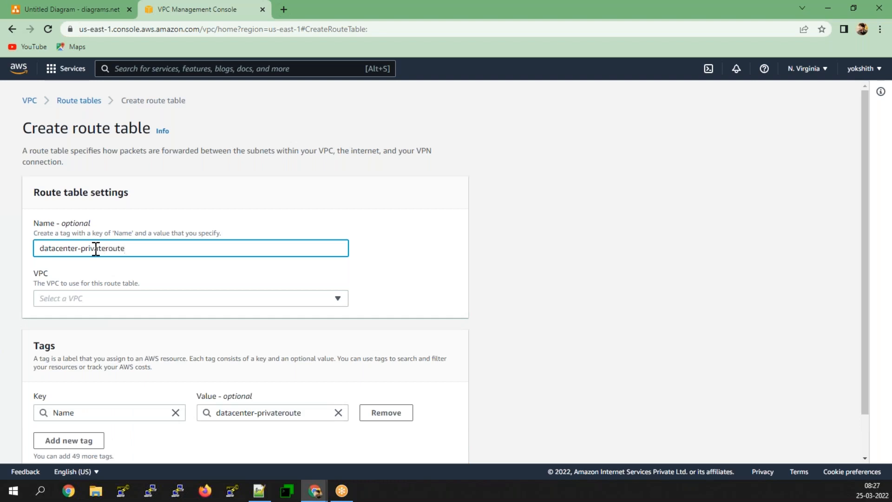
pyautogui.click(97, 302)
pyautogui.click(110, 349)
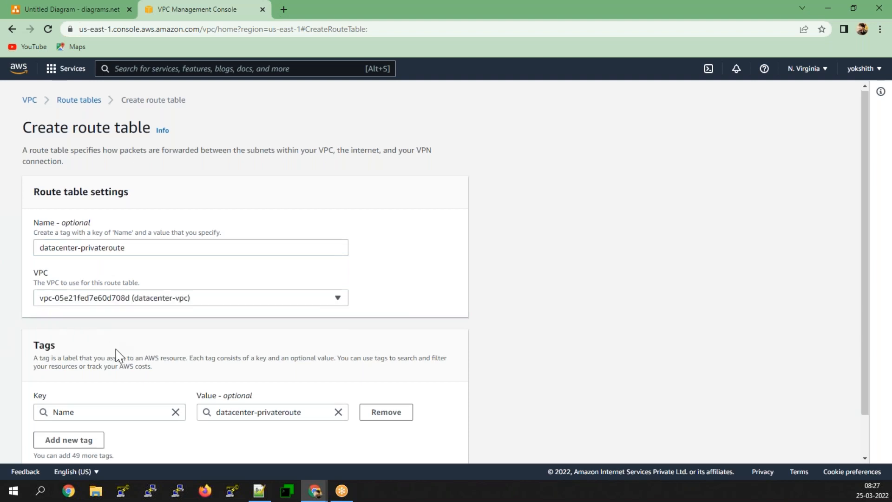
pyautogui.scroll(-2, 115, 355)
pyautogui.click(421, 443)
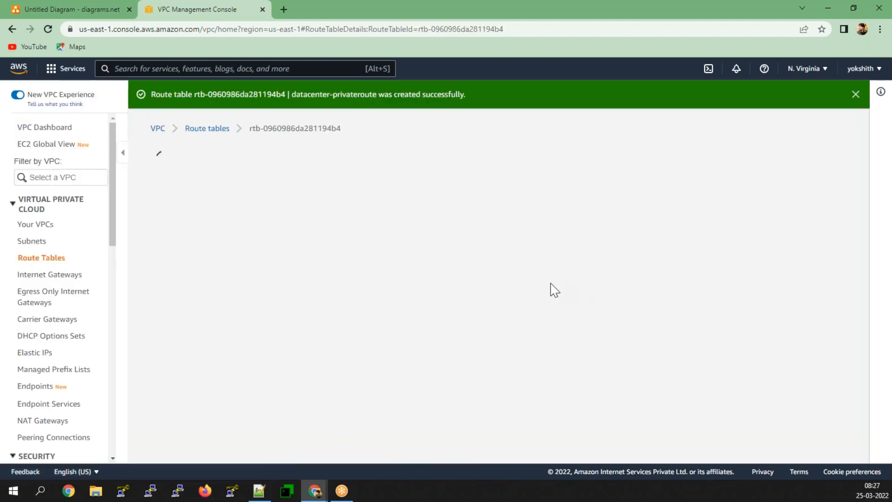
# Associate the subnets datacenter-private-1 and datacenter-private-2 with the route table datacenter-privateroute and save the associations.
pyautogui.click(249, 386)
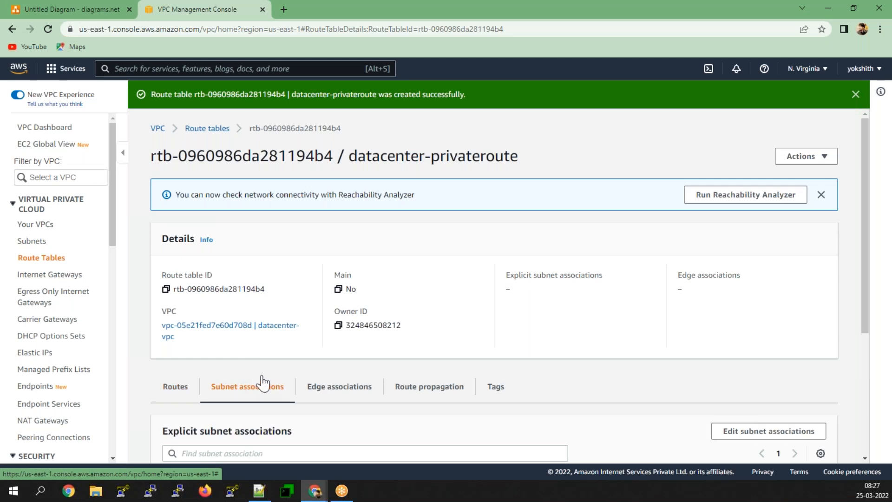
pyautogui.scroll(-2, 265, 381)
pyautogui.click(779, 324)
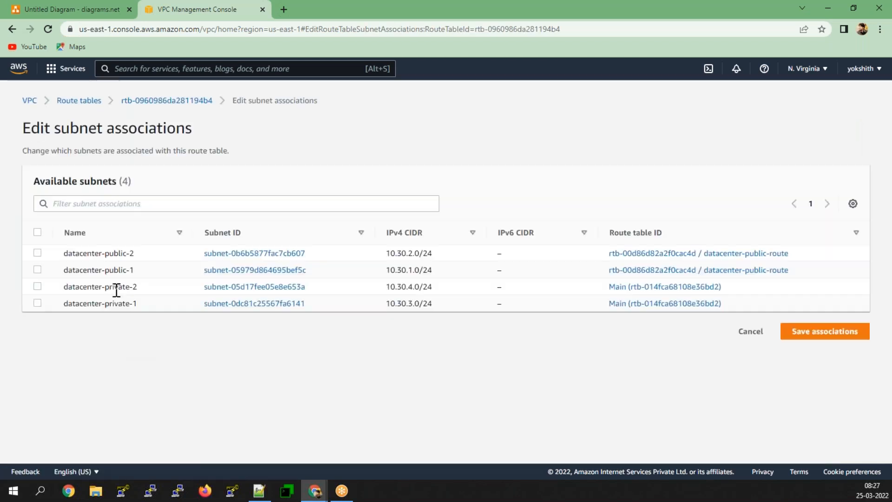
pyautogui.click(37, 286)
pyautogui.click(37, 303)
pyautogui.click(811, 416)
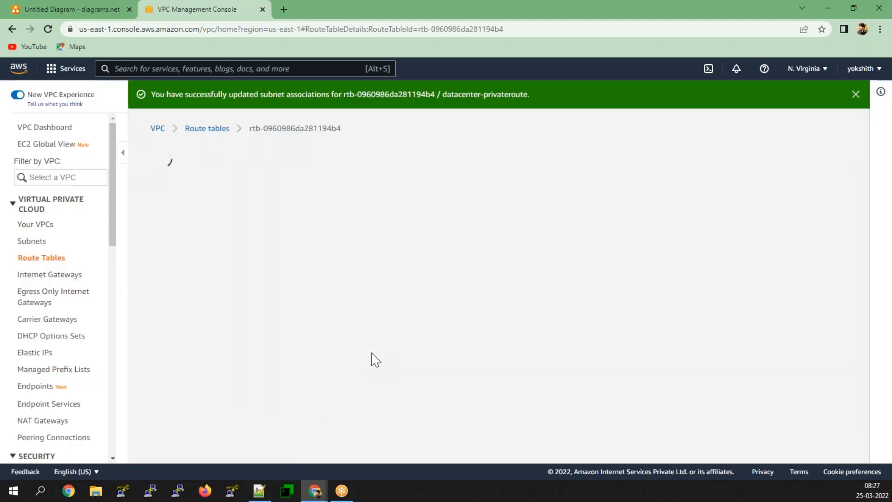
# Add a route to datacenter-privateroute with destination 0.0.0.0/0 targeting the VPC's NAT gateway, and save the changes.
pyautogui.scroll(-2, 368, 329)
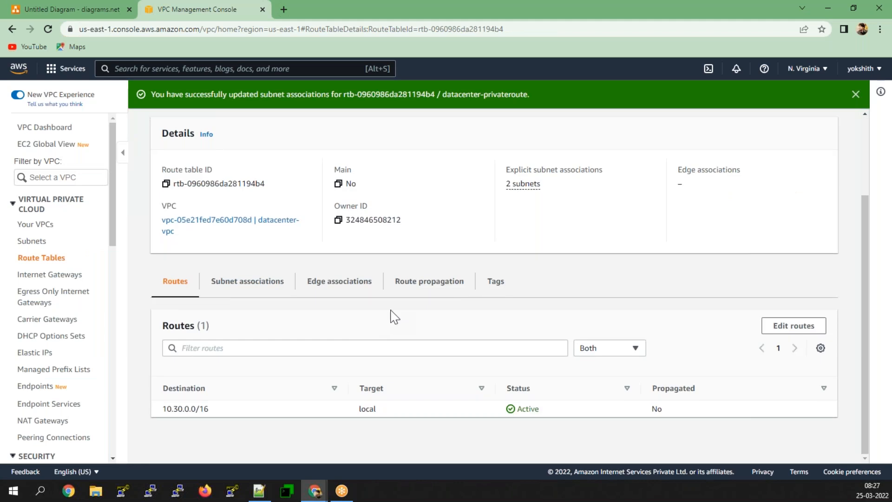
pyautogui.click(809, 332)
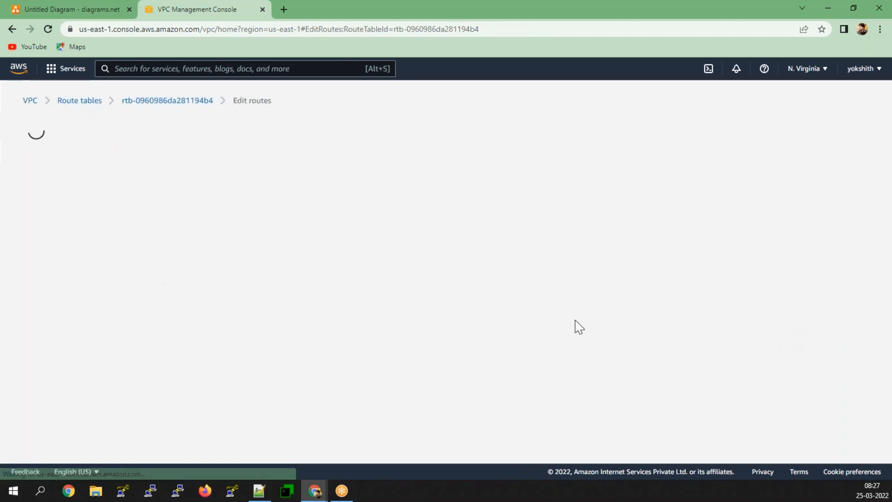
pyautogui.click(82, 243)
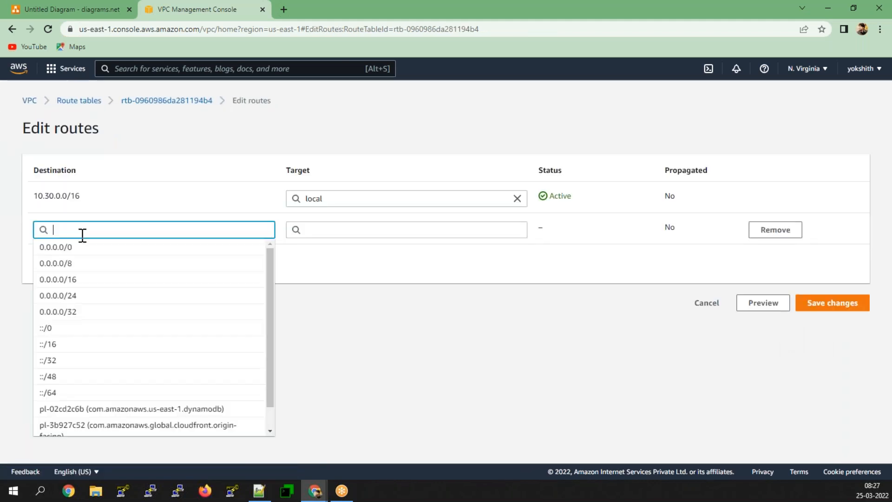
pyautogui.click(110, 250)
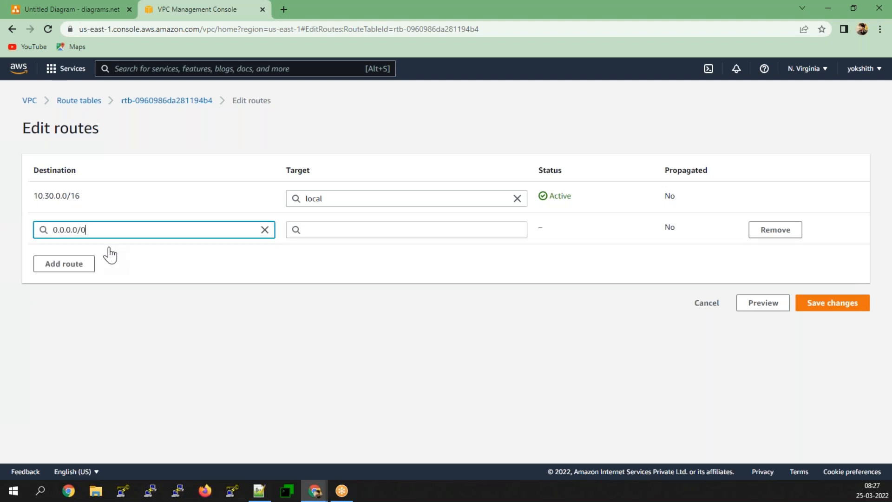
pyautogui.click(330, 232)
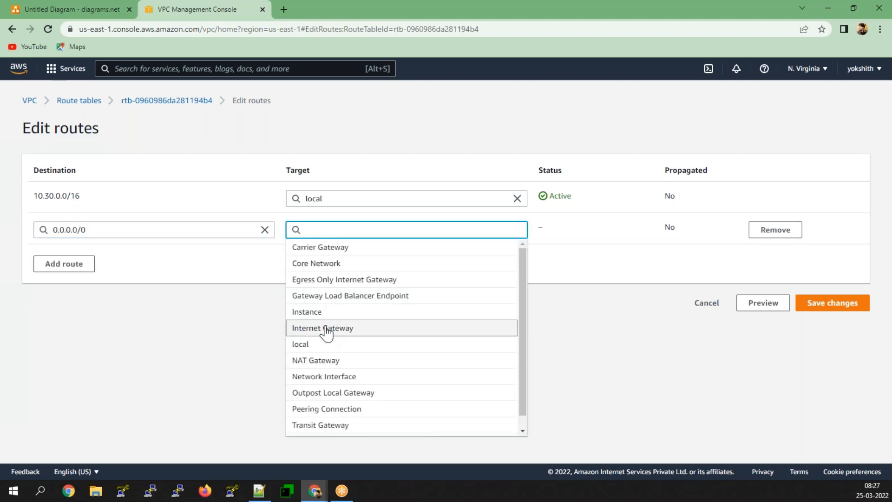
pyautogui.click(327, 361)
pyautogui.click(325, 249)
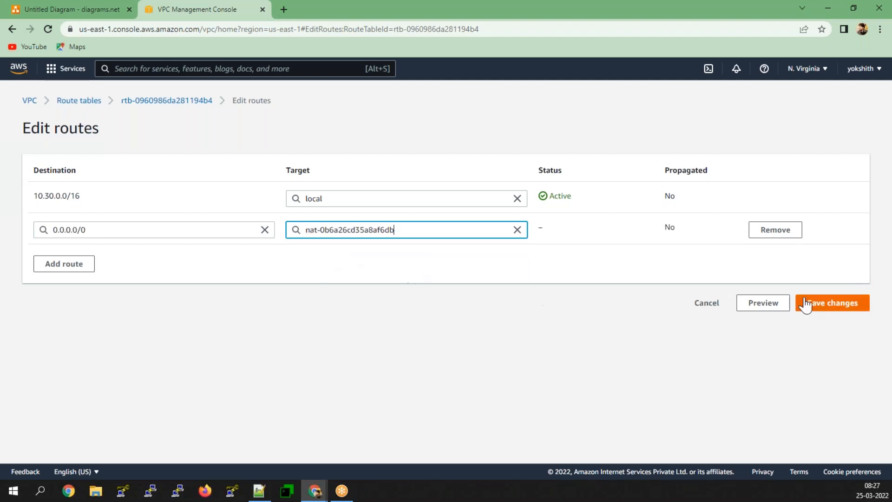
pyautogui.click(811, 303)
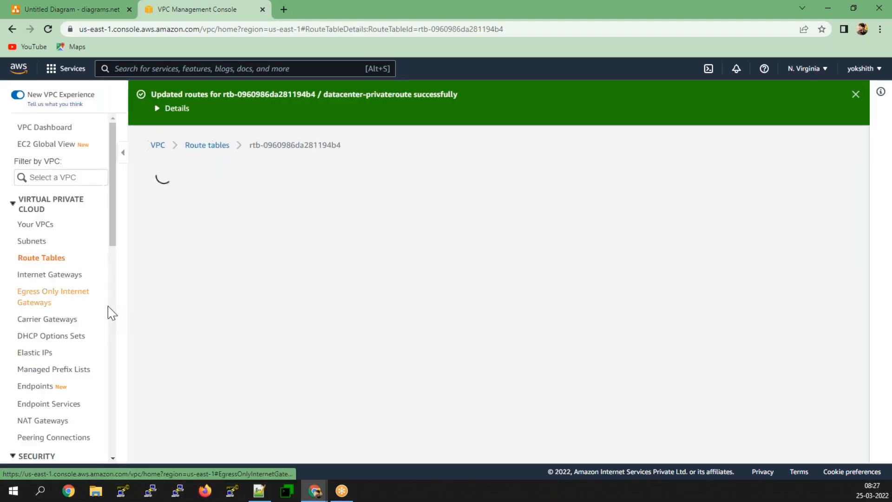
# Add a route to datacenter-public-route with destination 0.0.0.0/0 targeting the VPC's internet gateway, and save the changes.
pyautogui.click(208, 146)
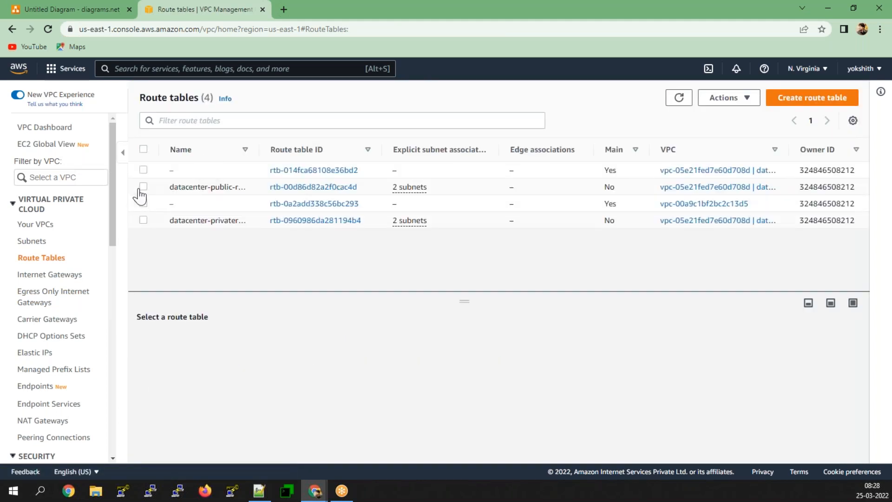
pyautogui.click(142, 187)
pyautogui.click(209, 343)
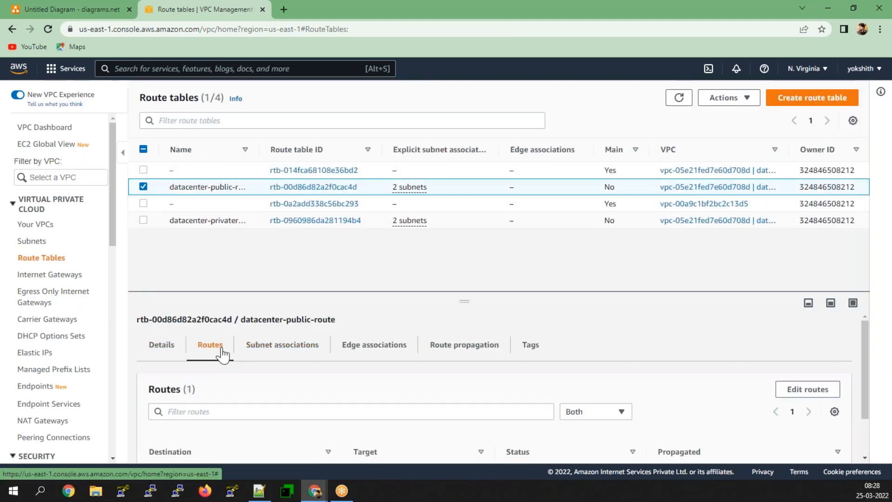
pyautogui.scroll(-2, 325, 349)
pyautogui.click(800, 339)
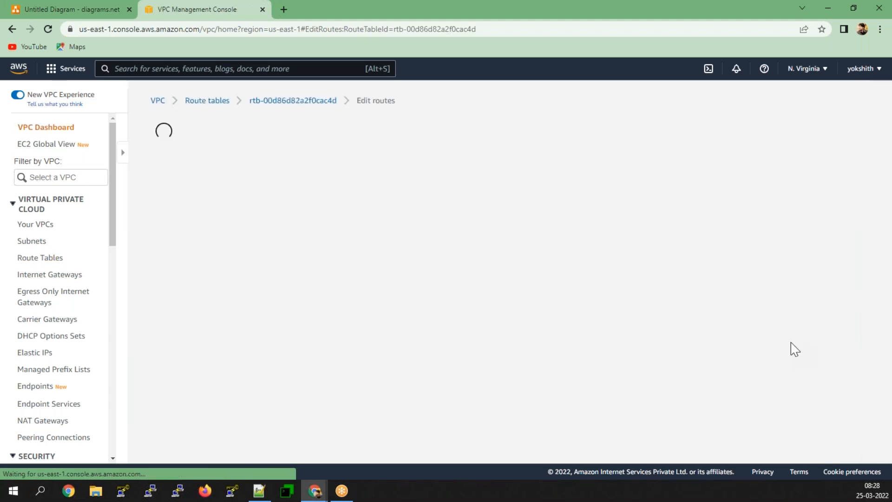
pyautogui.click(60, 232)
pyautogui.click(65, 231)
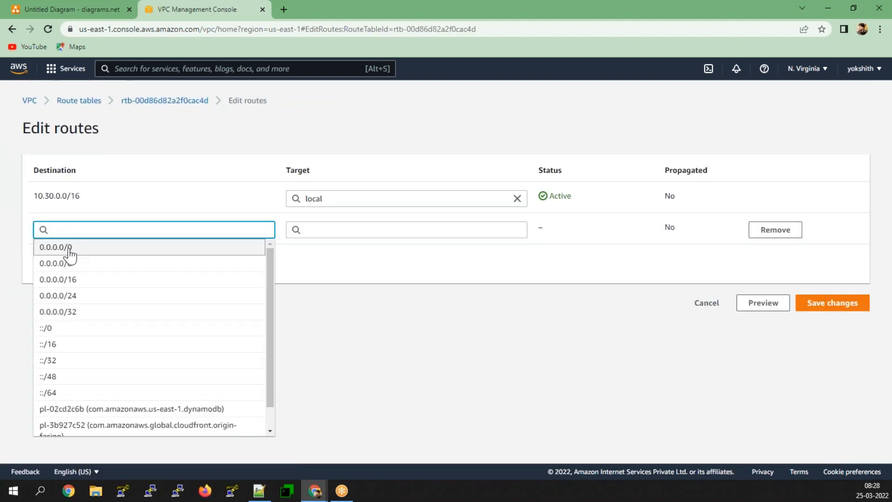
pyautogui.click(68, 251)
pyautogui.click(330, 227)
pyautogui.click(345, 332)
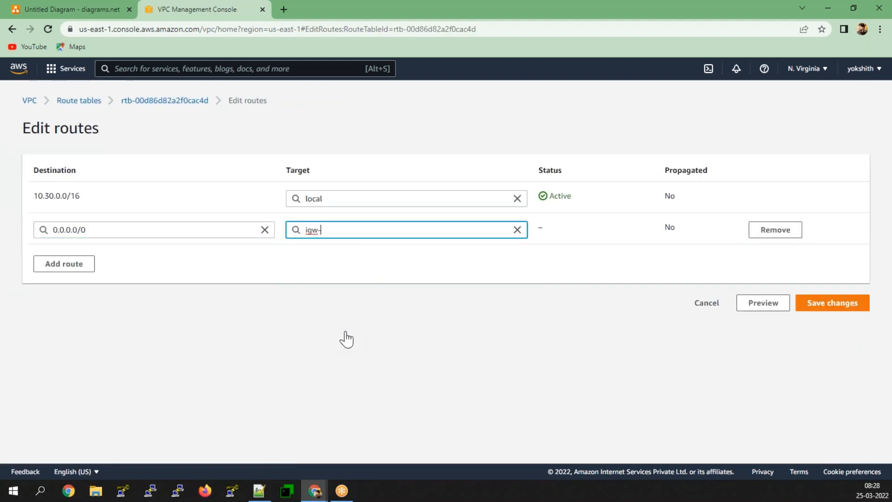
pyautogui.click(344, 253)
pyautogui.click(803, 302)
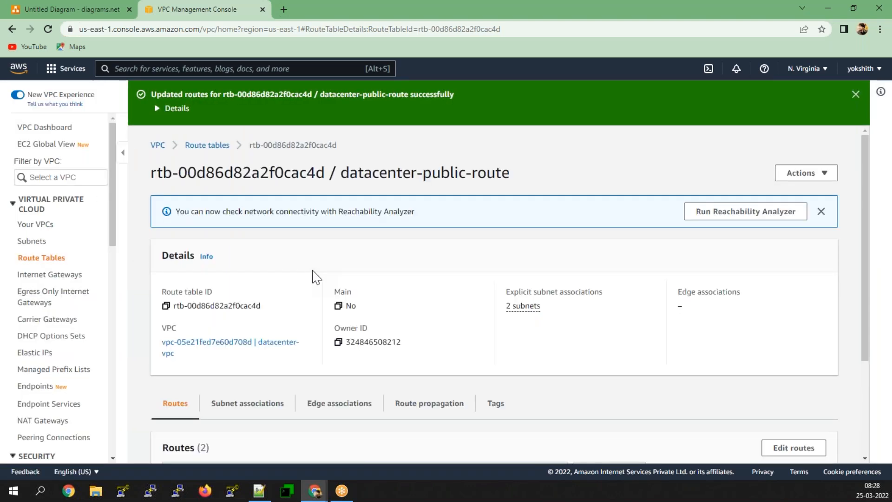
pyautogui.scroll(-1, 334, 325)
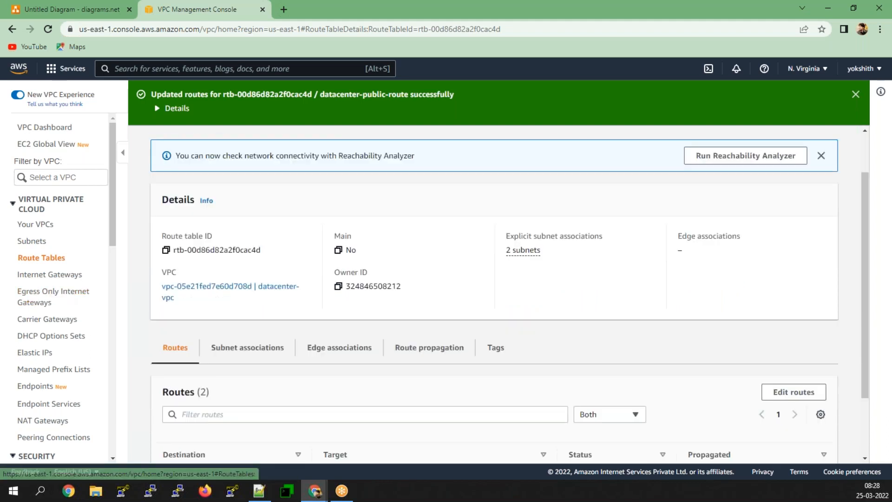
pyautogui.scroll(-2, 313, 349)
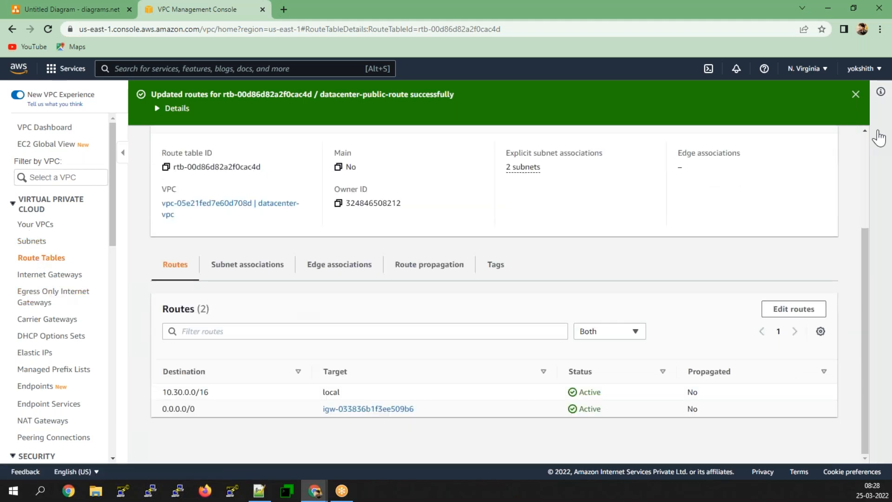
# Open the unfiltered EC2 instances list for the N. Virginia region and start launching a new instance.
pyautogui.click(811, 69)
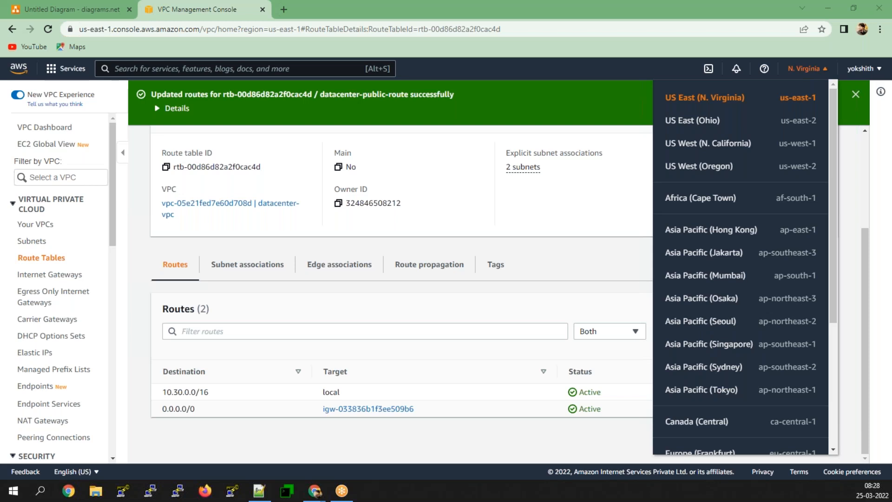
pyautogui.click(19, 68)
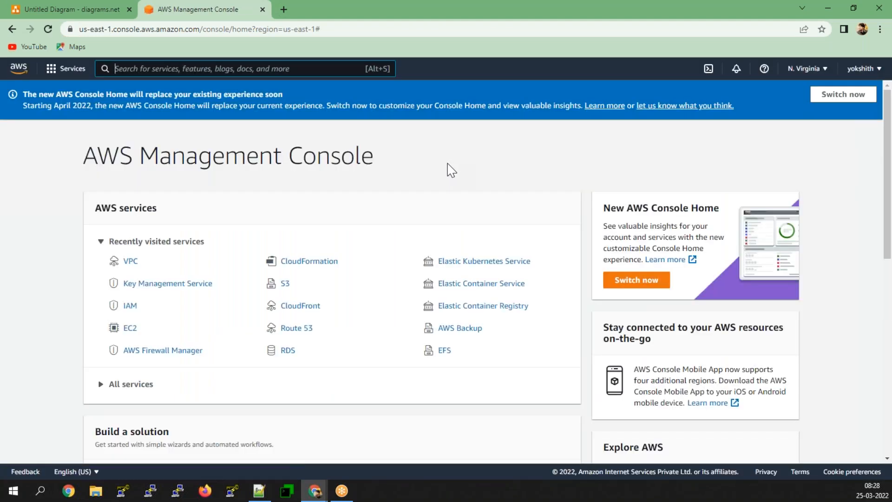
pyautogui.click(129, 328)
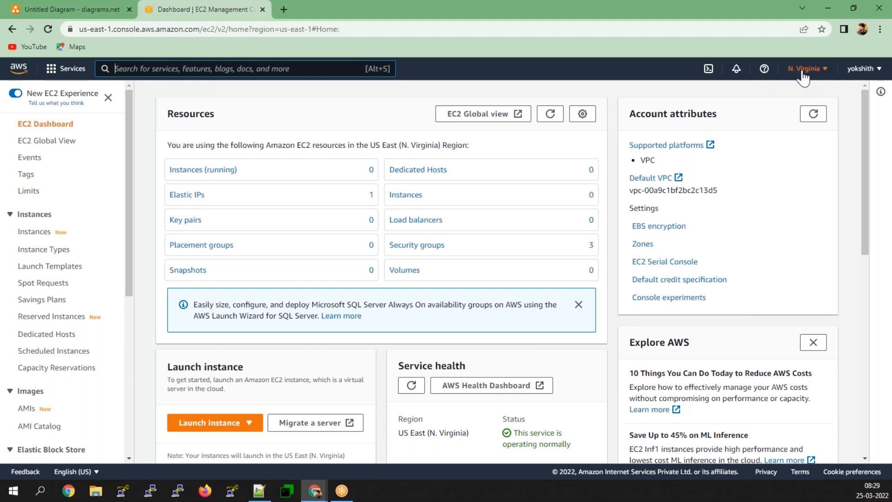
pyautogui.click(201, 173)
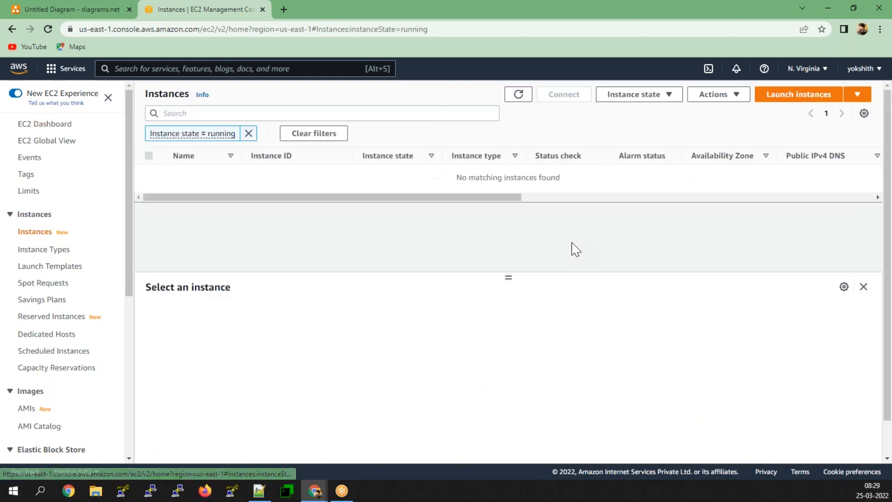
pyautogui.click(249, 133)
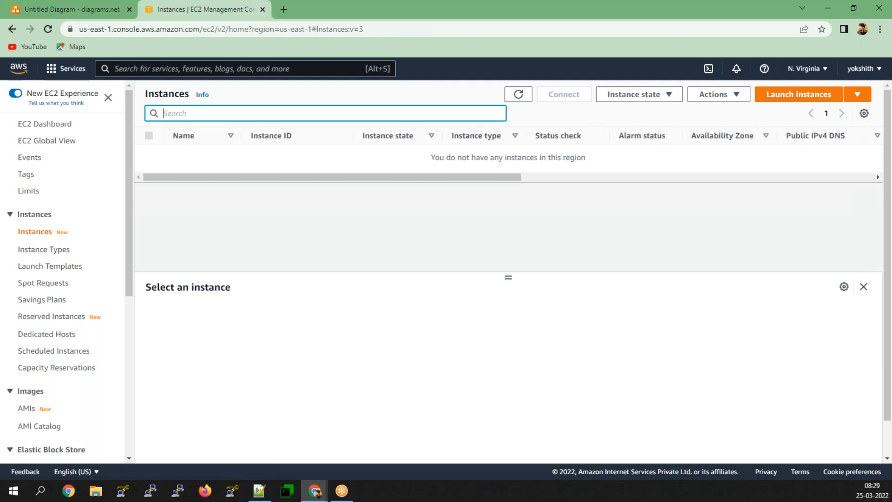
pyautogui.click(795, 96)
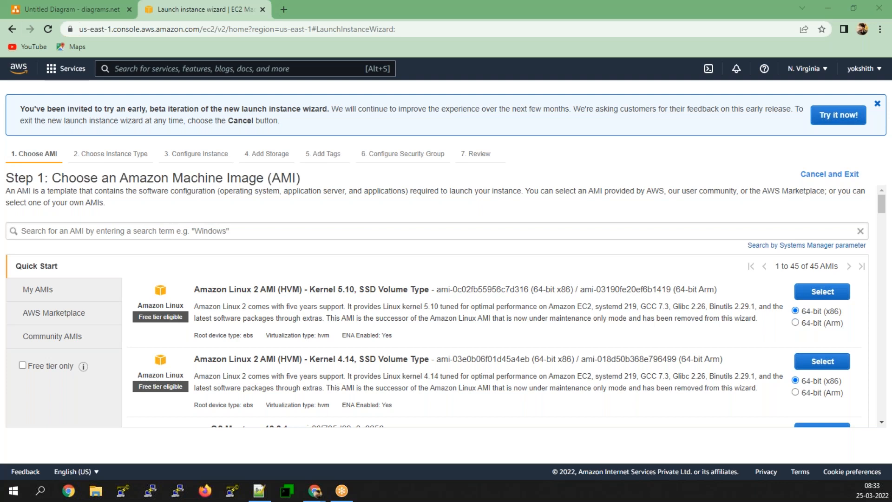
# Examine the N. Virginia data center side of the network diagram in diagrams.net and return to the AWS launch wizard.
pyautogui.click(77, 9)
pyautogui.click(720, 393)
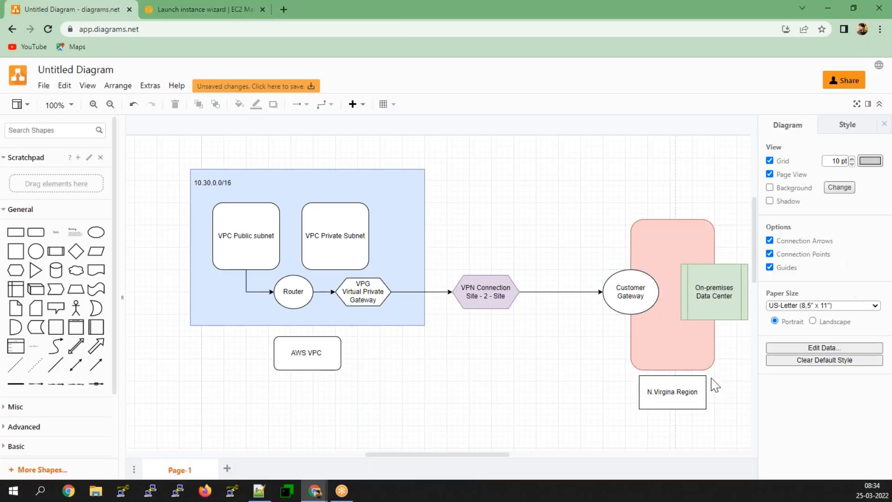
pyautogui.click(683, 358)
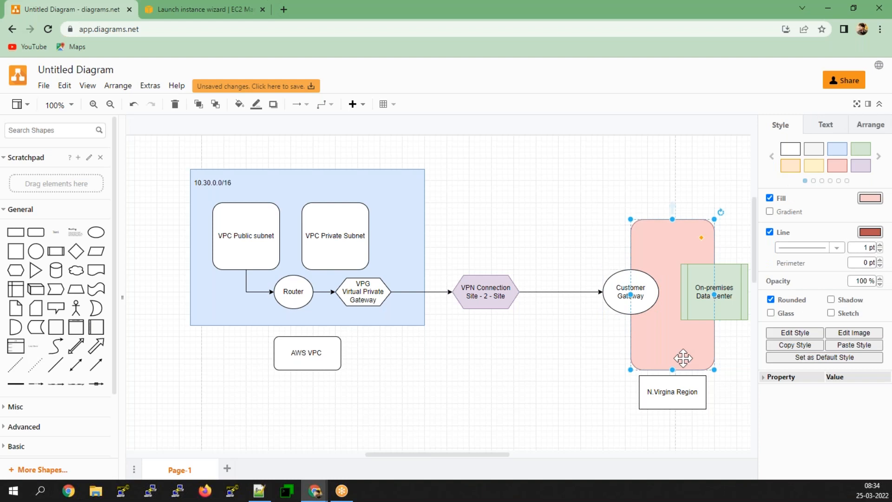
pyautogui.click(198, 9)
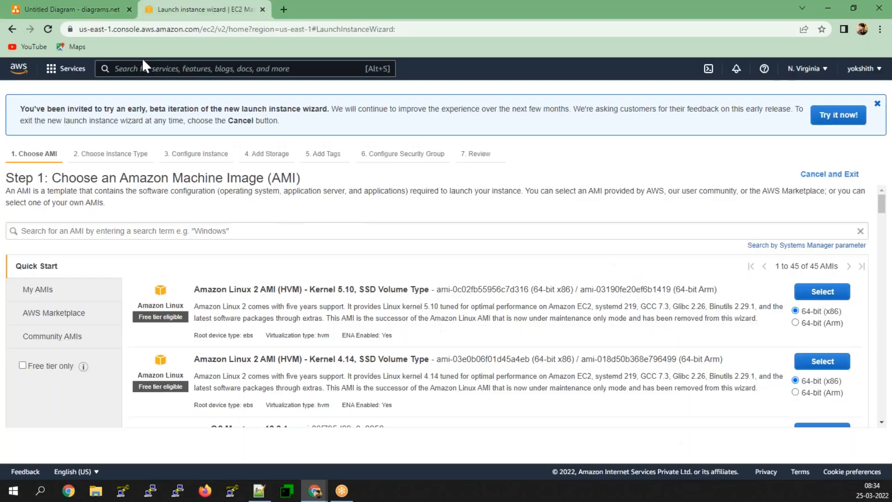
pyautogui.click(30, 68)
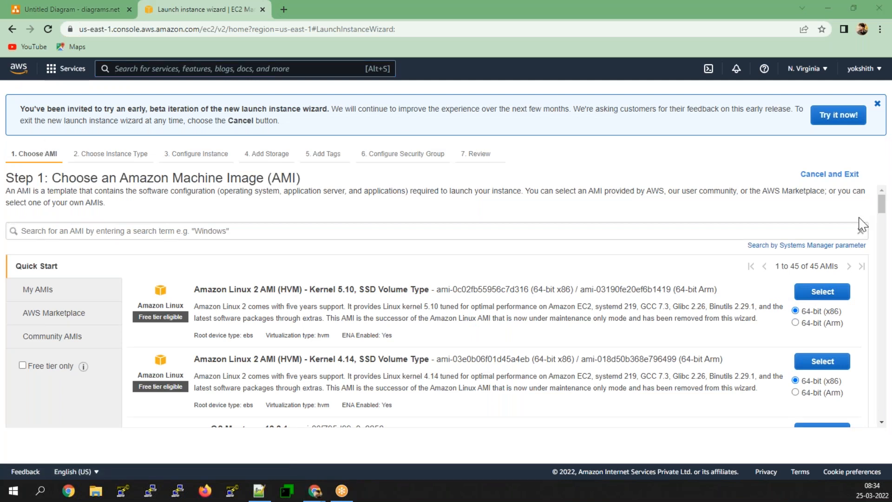
# Choose the 64-bit (x86) Amazon Linux 2 AMI with Kernel 5.10 and the t2.medium instance type.
pyautogui.click(822, 291)
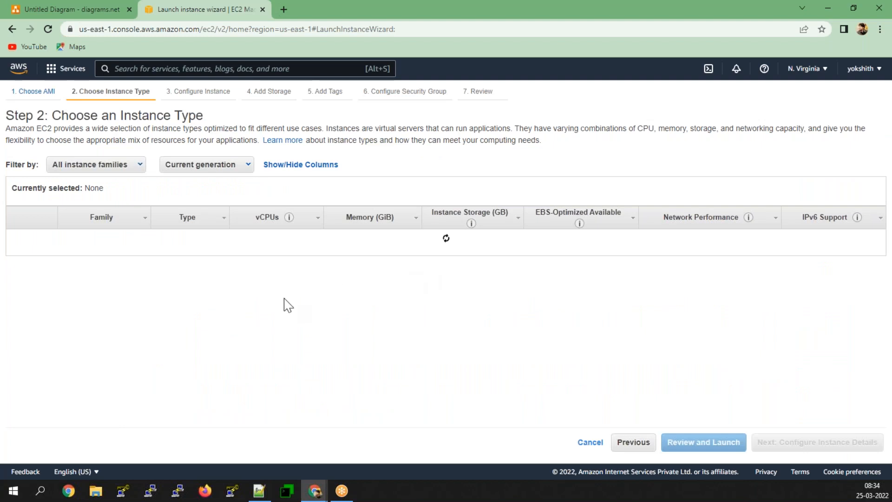
pyautogui.click(17, 315)
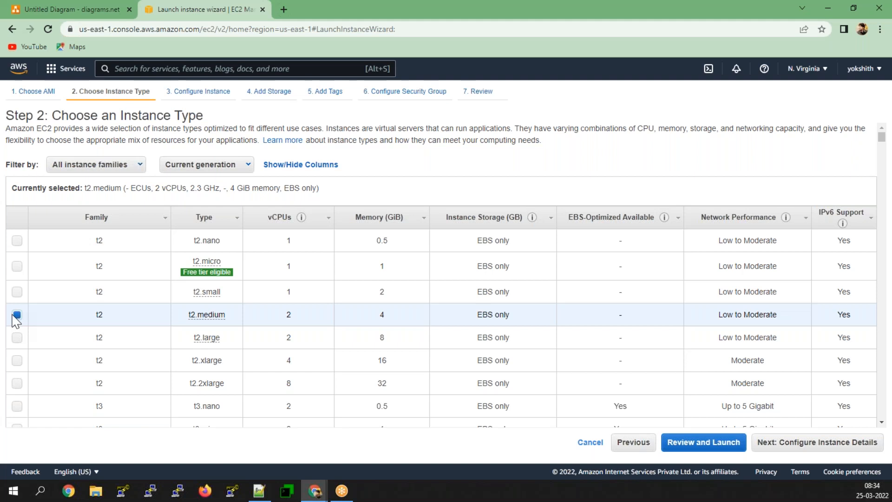
pyautogui.click(95, 15)
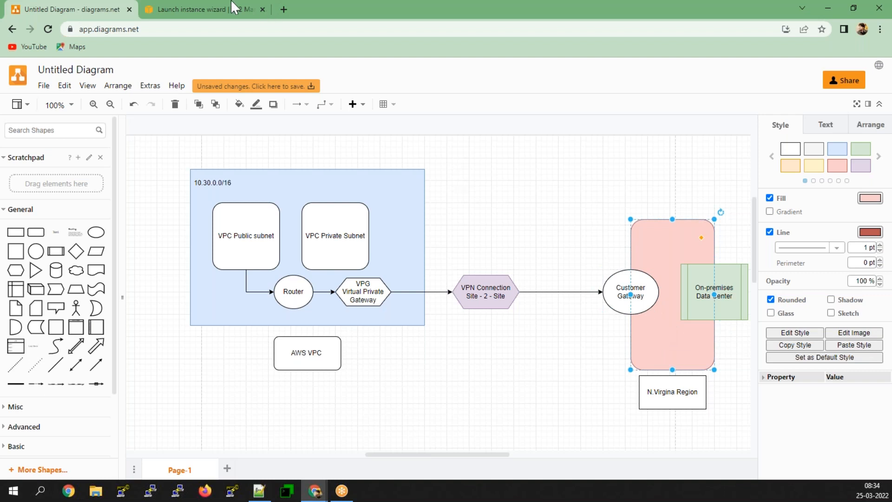
pyautogui.click(174, 8)
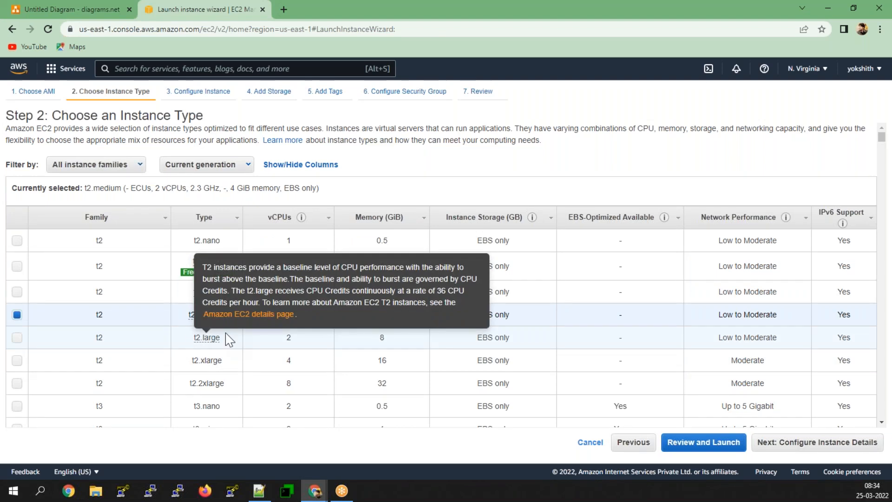
# In the instance details, set the network to datacenter-vpc and enable auto-assigning a public IP.
pyautogui.click(832, 443)
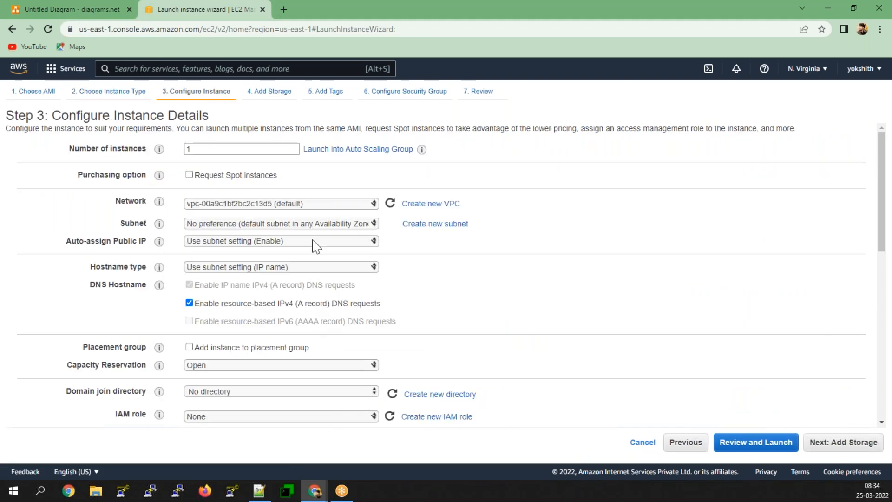
pyautogui.click(308, 207)
pyautogui.click(312, 228)
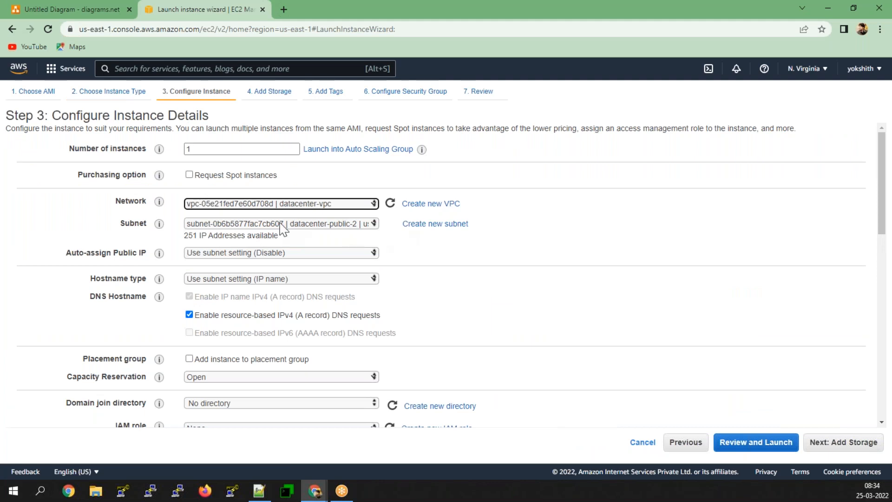
pyautogui.click(280, 253)
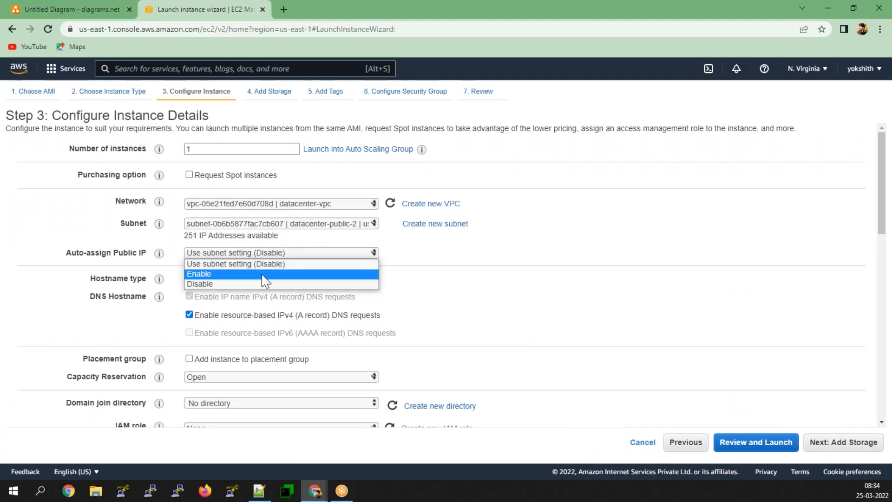
pyautogui.click(265, 274)
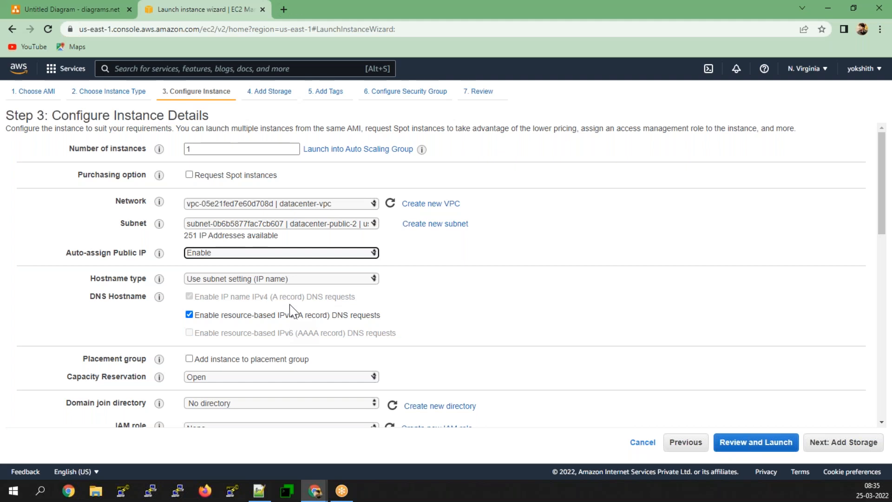
# Switch to the network diagram in diagrams.net and examine the AWS VPC block and the N. Virginia region block.
pyautogui.click(49, 6)
pyautogui.click(404, 224)
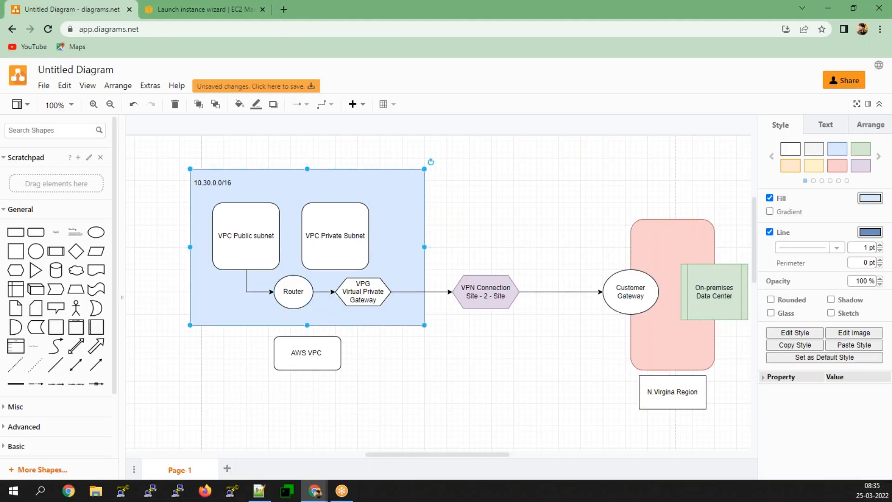
pyautogui.click(707, 337)
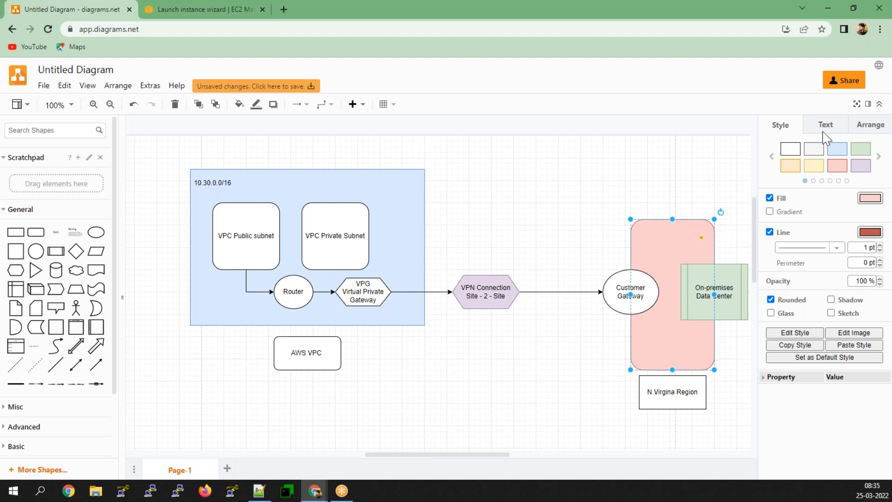
# Return to the AWS launch wizard, set the root volume size to 15 GiB and proceed to the tags.
pyautogui.click(177, 9)
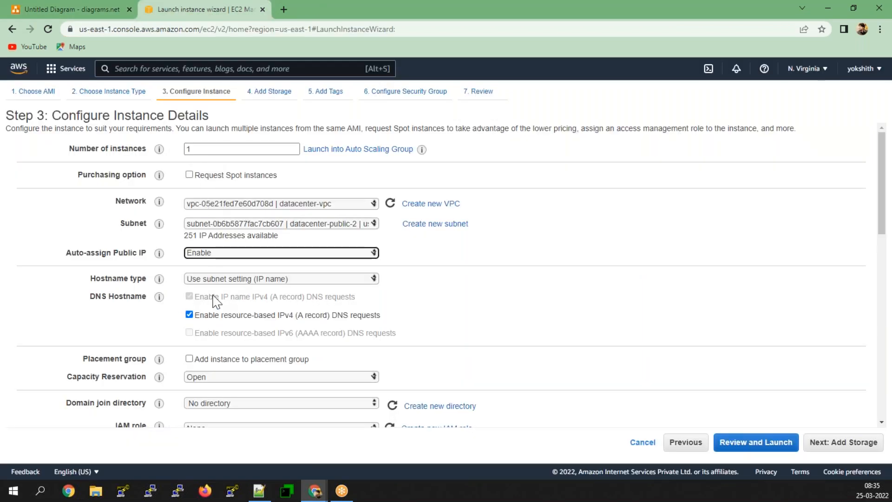
pyautogui.scroll(-3, 213, 300)
pyautogui.click(844, 442)
pyautogui.doubleClick(321, 212)
pyautogui.write('15')
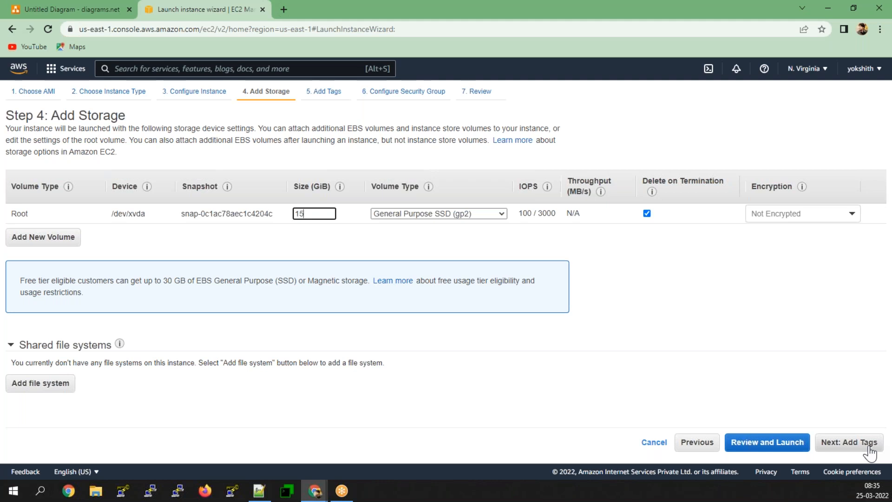
pyautogui.click(869, 448)
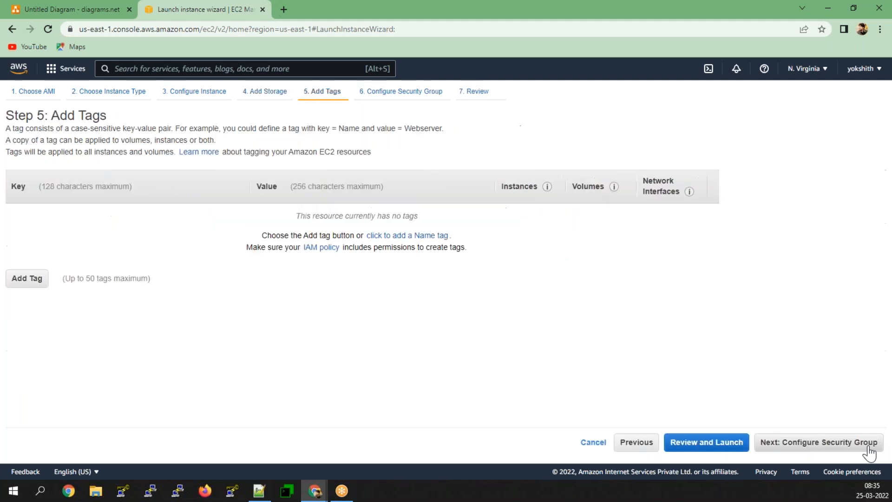
# Add a tag to the instance with the key Name and the value OpenSwan-VPC.
pyautogui.click(34, 274)
pyautogui.click(51, 220)
pyautogui.click(43, 245)
pyautogui.click(259, 218)
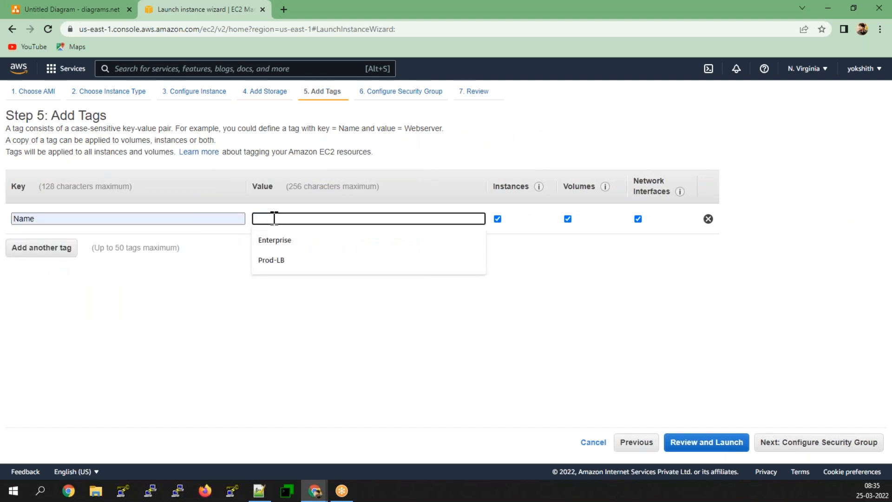
pyautogui.write('Ope')
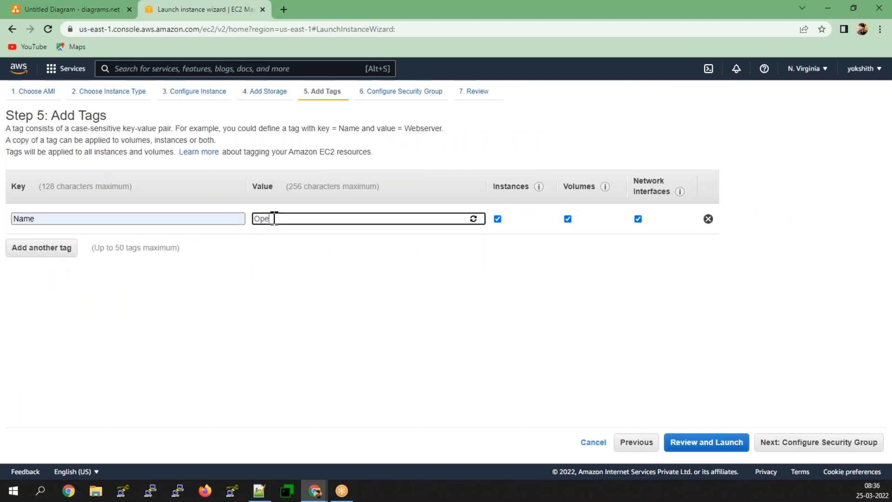
pyautogui.write('nSwan-VPB')
pyautogui.press('BackSpace')
pyautogui.write('C')
pyautogui.click(364, 279)
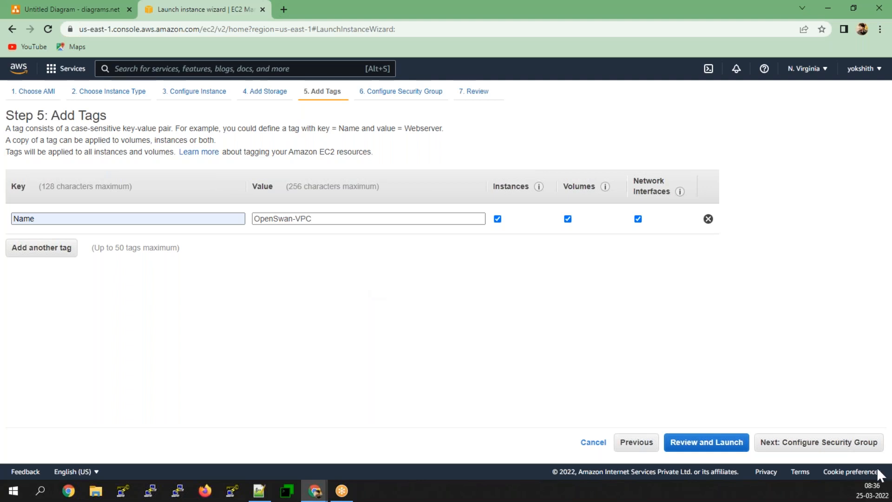
# Accept the new launch-wizard-1 security group with its SSH rule and start the launch from the review.
pyautogui.click(833, 447)
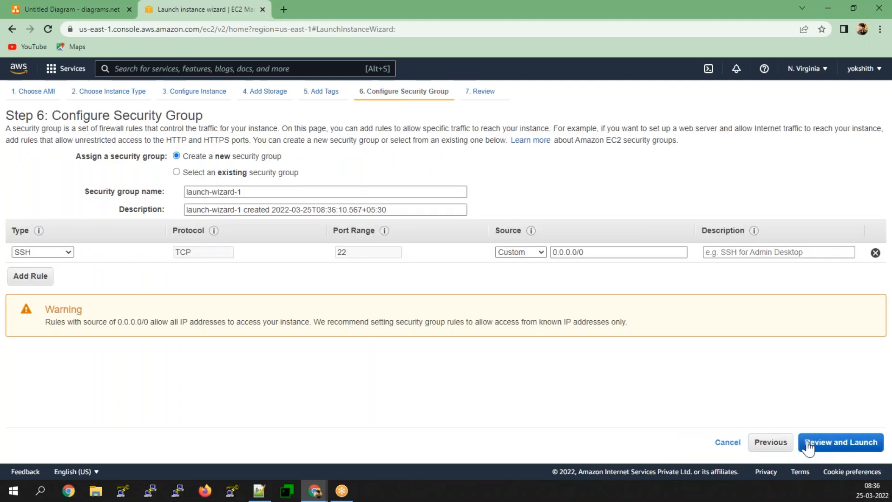
pyautogui.click(838, 443)
pyautogui.click(852, 444)
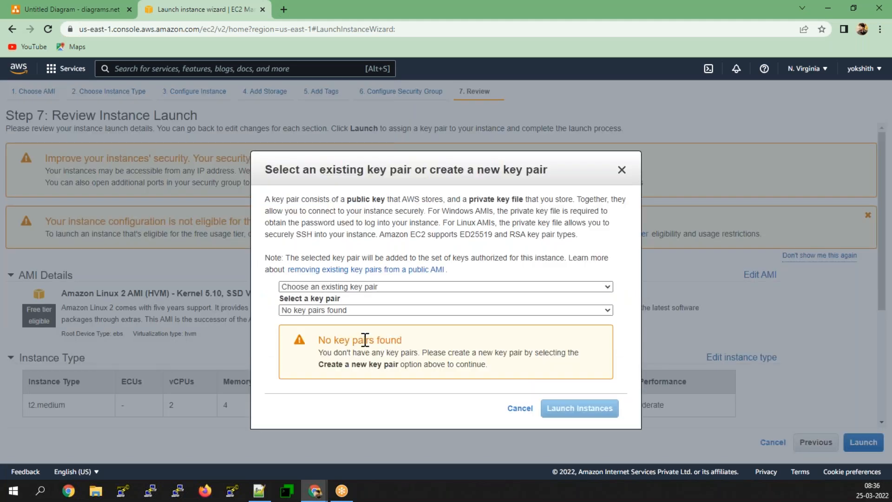
# Create a new RSA key pair named openswn and download its private key file.
pyautogui.click(334, 312)
pyautogui.click(321, 286)
pyautogui.click(320, 287)
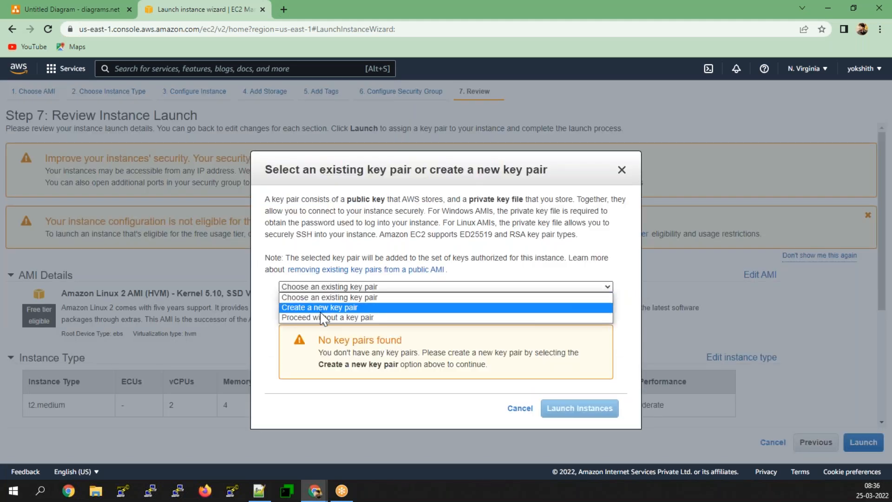
pyautogui.click(316, 305)
pyautogui.click(316, 333)
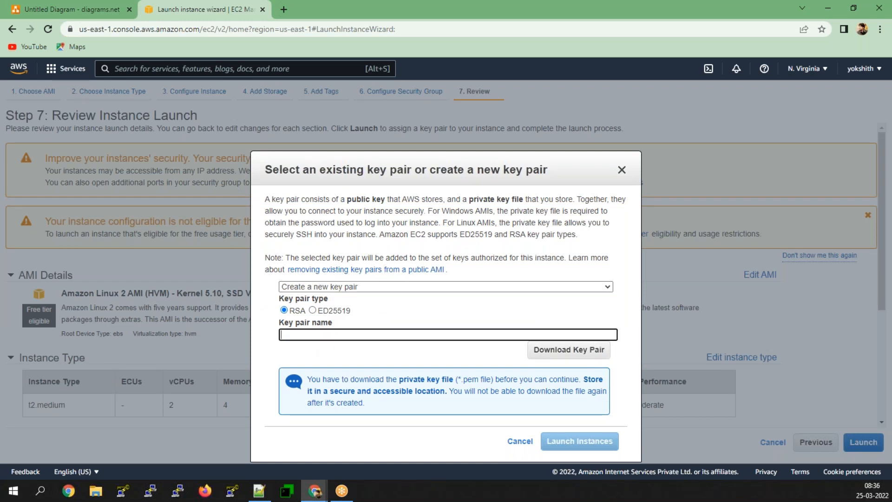
pyautogui.write('openswn')
pyautogui.click(576, 353)
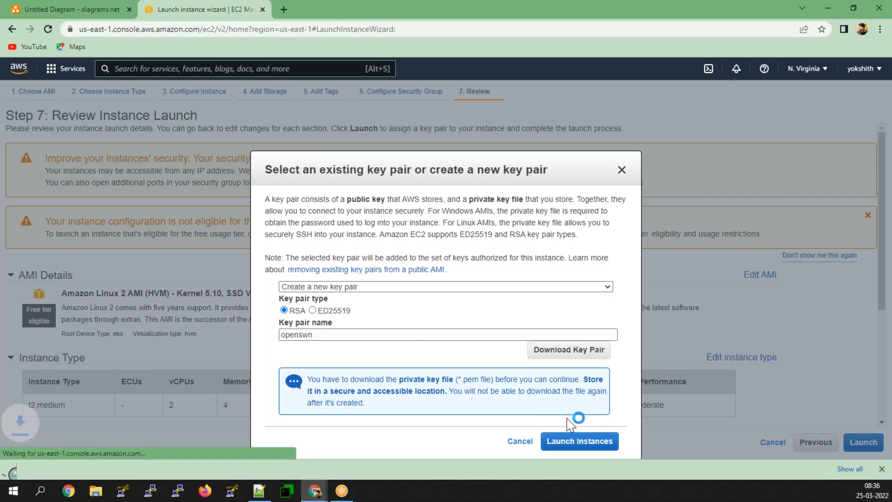
# Launch the instance with the new key pair and open the EC2 instances list.
pyautogui.scroll(-2, 618, 360)
pyautogui.click(591, 415)
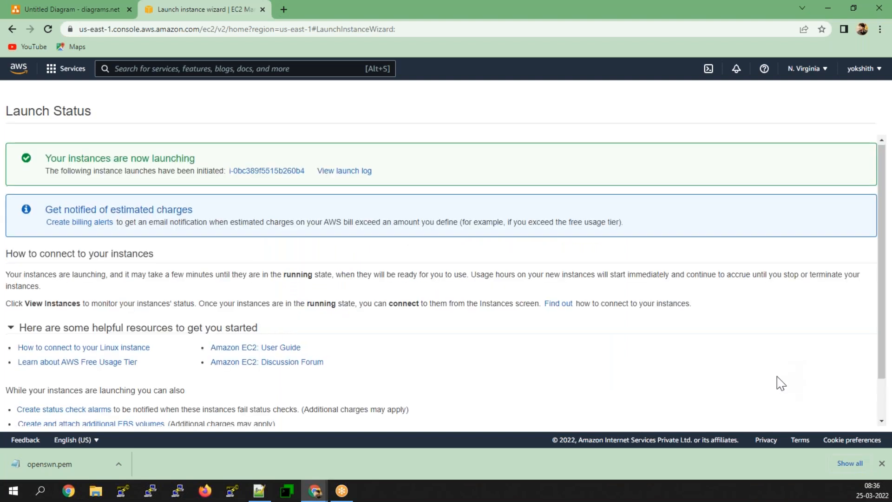
pyautogui.scroll(-1, 779, 382)
pyautogui.click(861, 420)
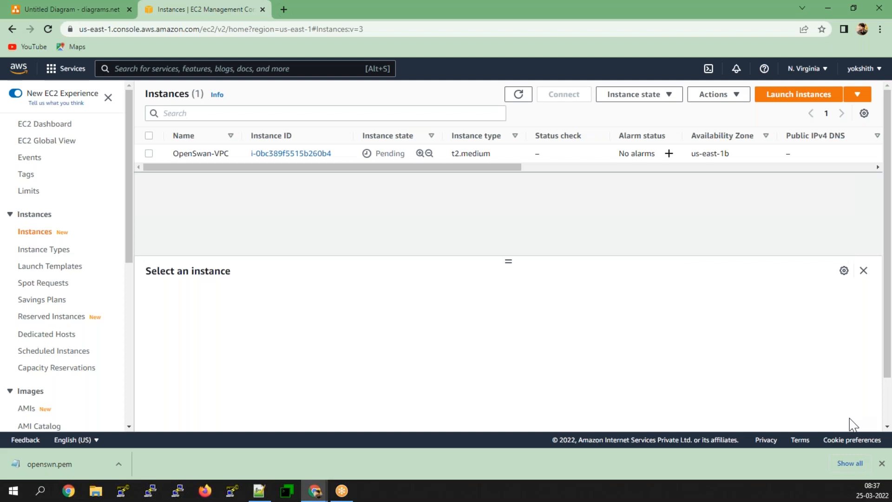
# Copy the public IPv4 address of the OpenSwan-VPC instance and enter it as the host name in a new PuTTY session.
pyautogui.click(149, 154)
pyautogui.click(398, 375)
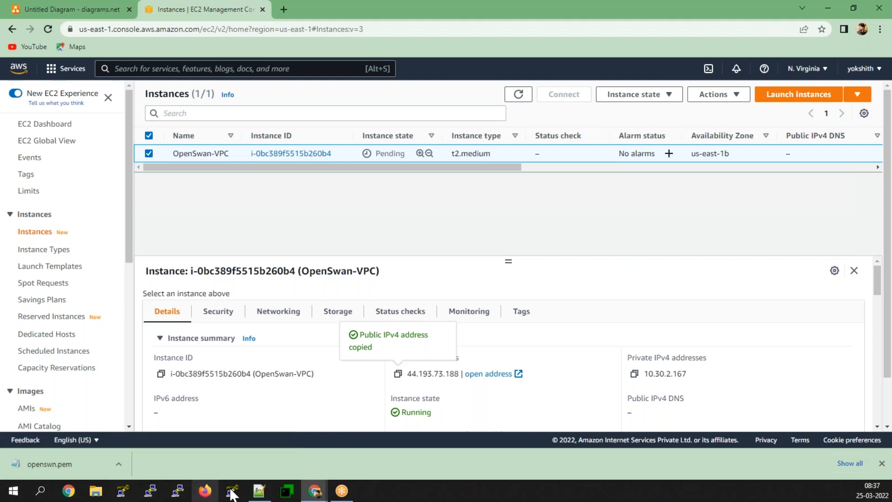
pyautogui.click(135, 493)
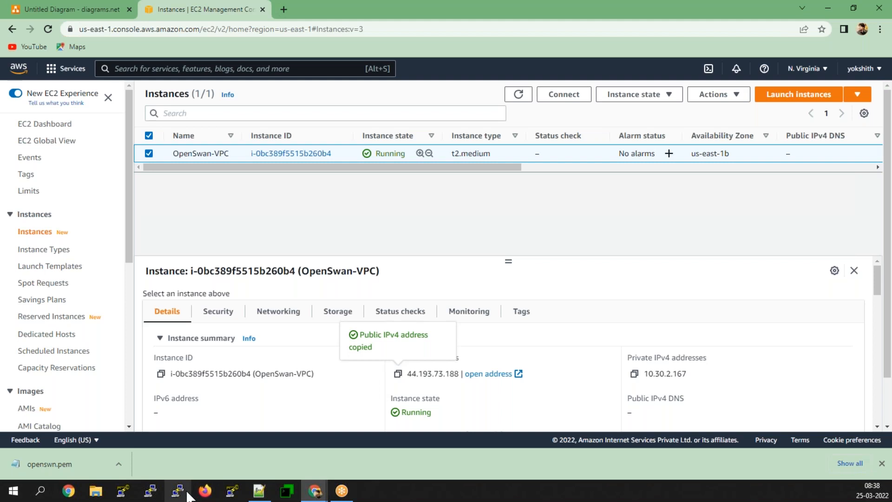
pyautogui.moveTo(1, 186); pyautogui.dragTo(346, 121)
pyautogui.click(368, 222)
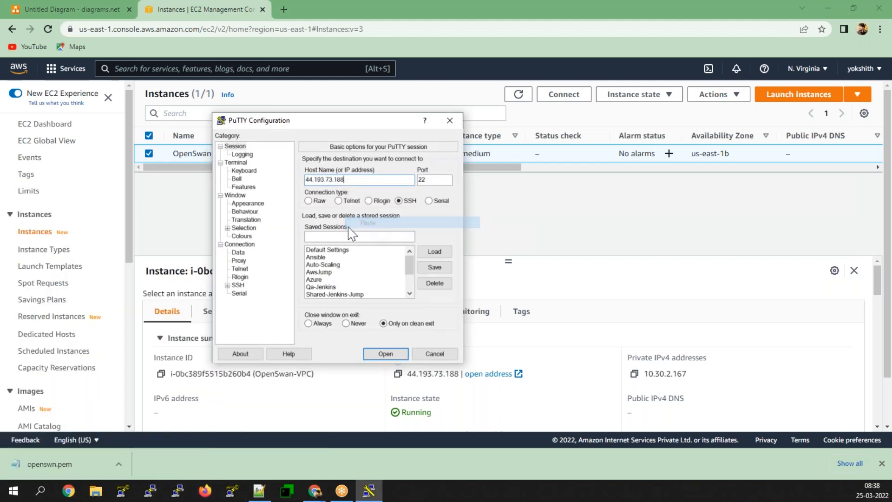
# Choose openswnpp from Downloads as the SSH private key file, open the connection and accept the server's host key.
pyautogui.click(228, 285)
pyautogui.click(244, 294)
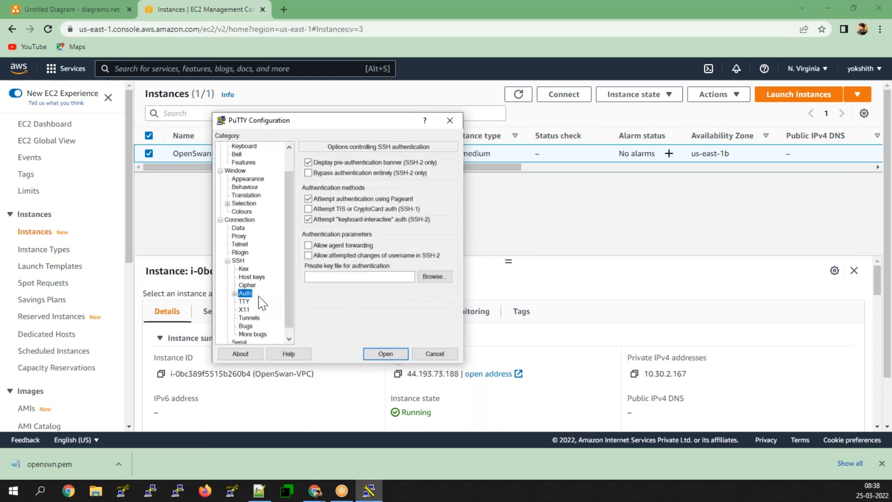
pyautogui.click(436, 277)
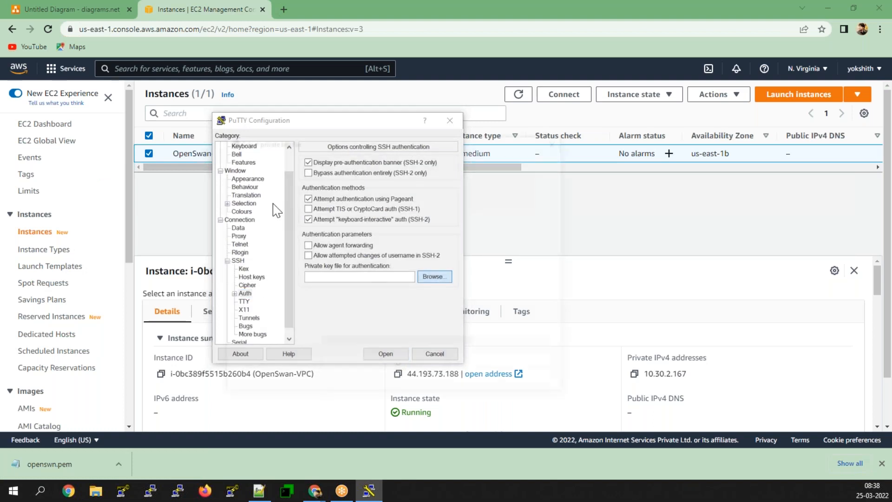
pyautogui.click(260, 268)
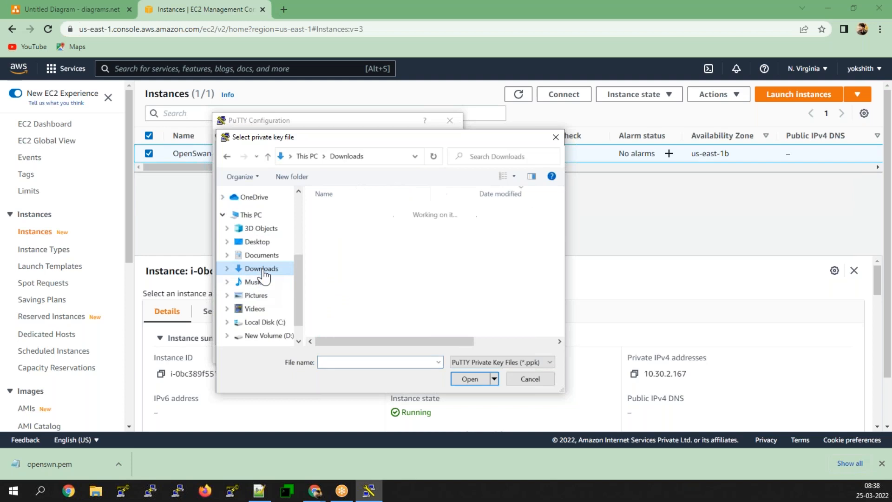
pyautogui.click(346, 227)
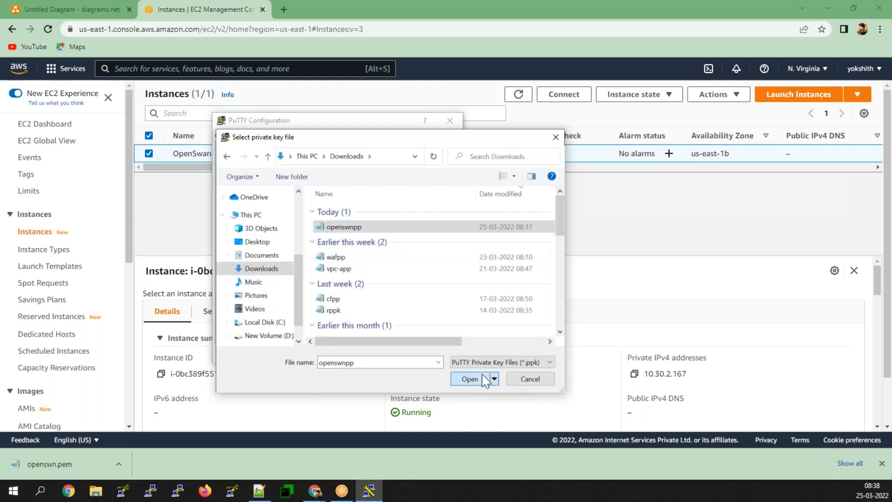
pyautogui.click(470, 379)
pyautogui.click(384, 353)
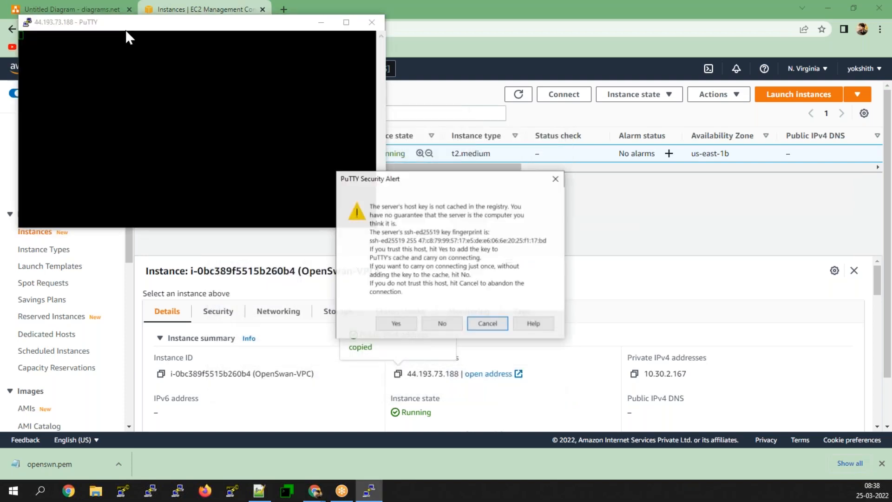
pyautogui.click(404, 324)
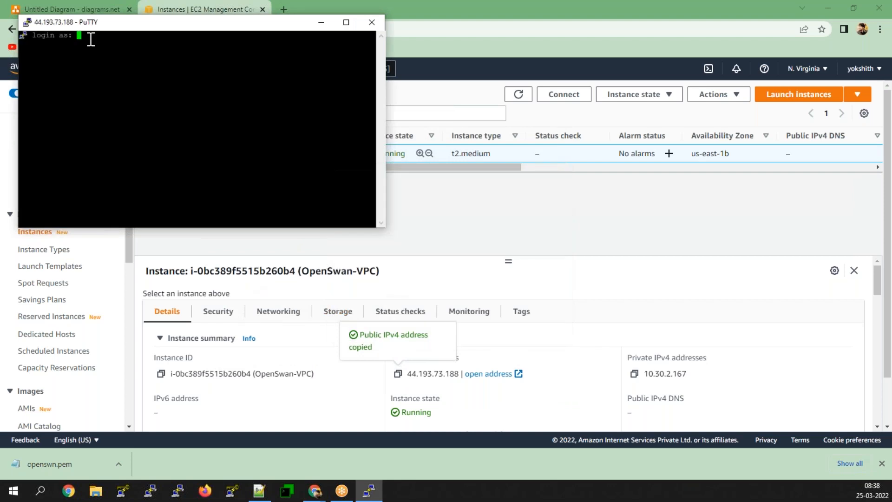
# Change the PuTTY session's appearance to larger bold black text on a white background and maximize the window.
pyautogui.rightClick(132, 22)
pyautogui.click(160, 167)
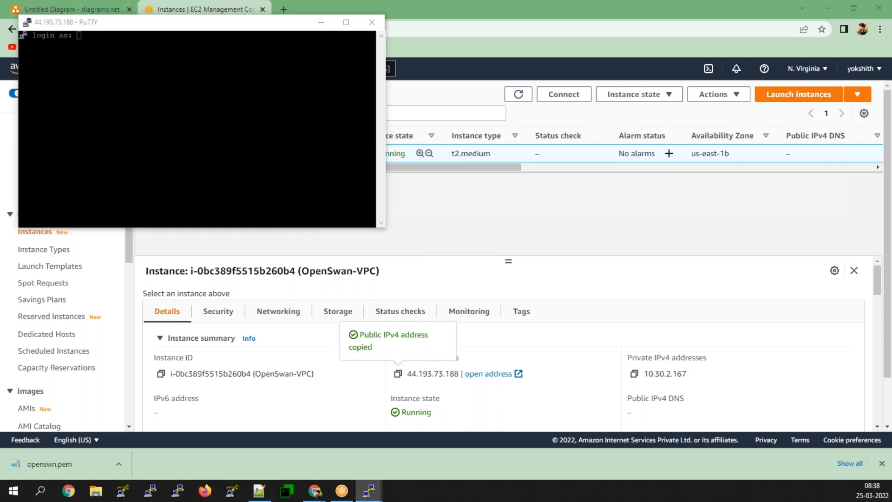
pyautogui.click(407, 147)
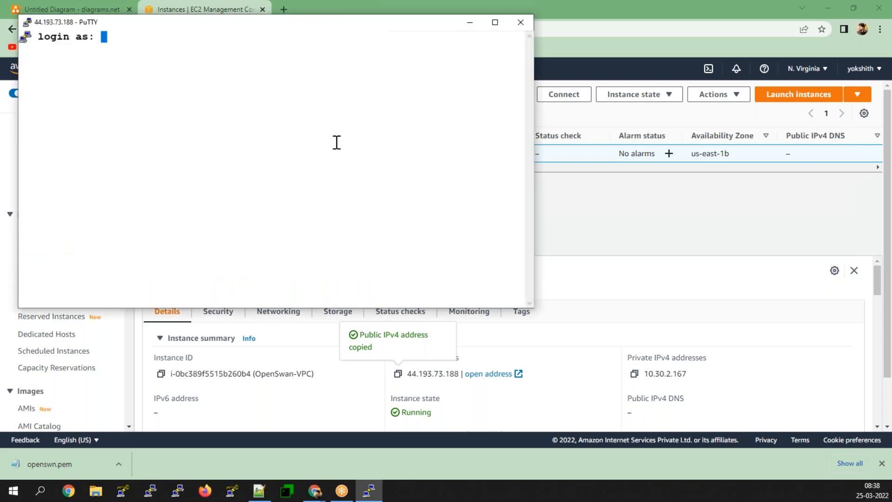
pyautogui.doubleClick(146, 20)
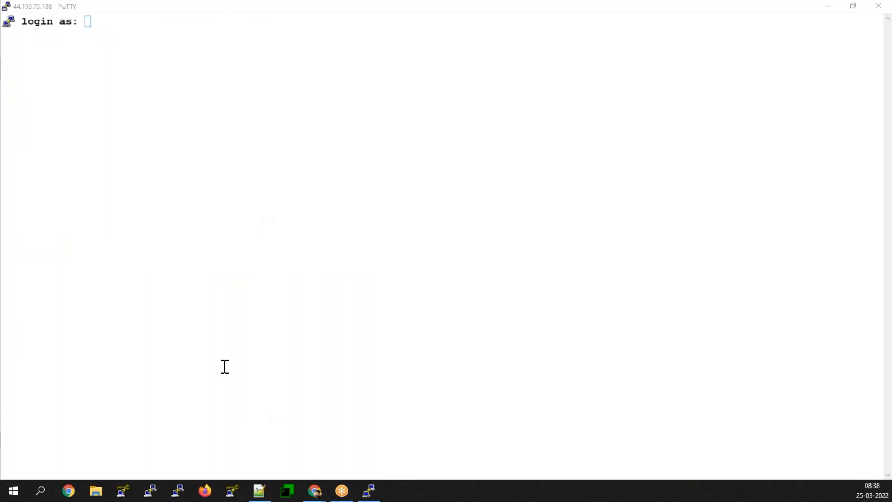
# Log in to the instance as ec2-user and switch to the root shell with sudo -i.
pyautogui.click(112, 131)
pyautogui.write('ec2')
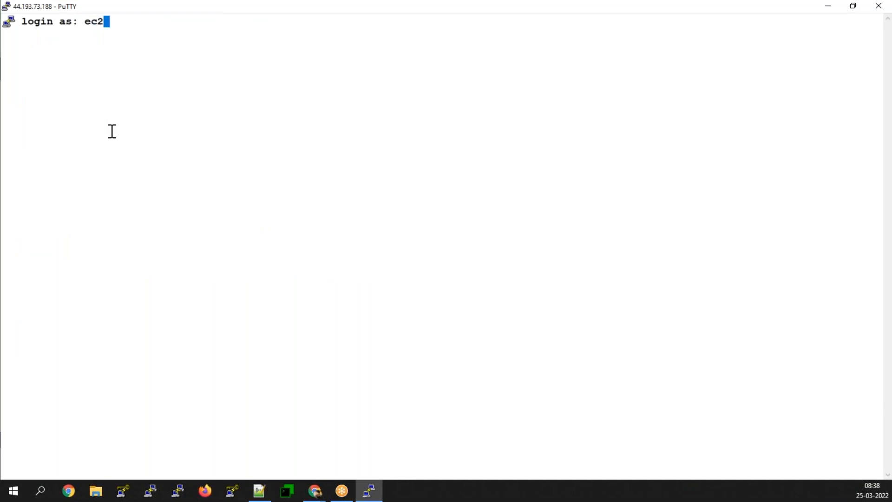
pyautogui.write('-user')
pyautogui.press('Return')
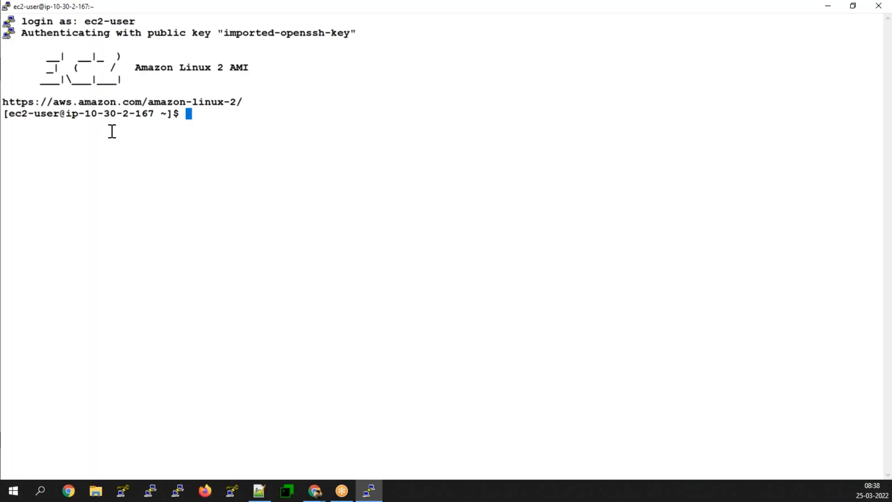
pyautogui.write('sudo -i')
pyautogui.press('Return')
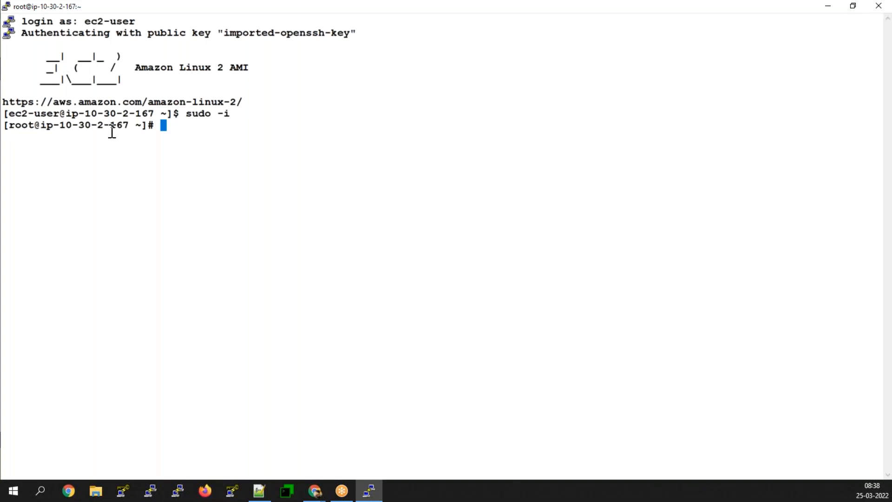
# Update the instance's packages with yum update -y, running the command twice.
pyautogui.write('yum update -y')
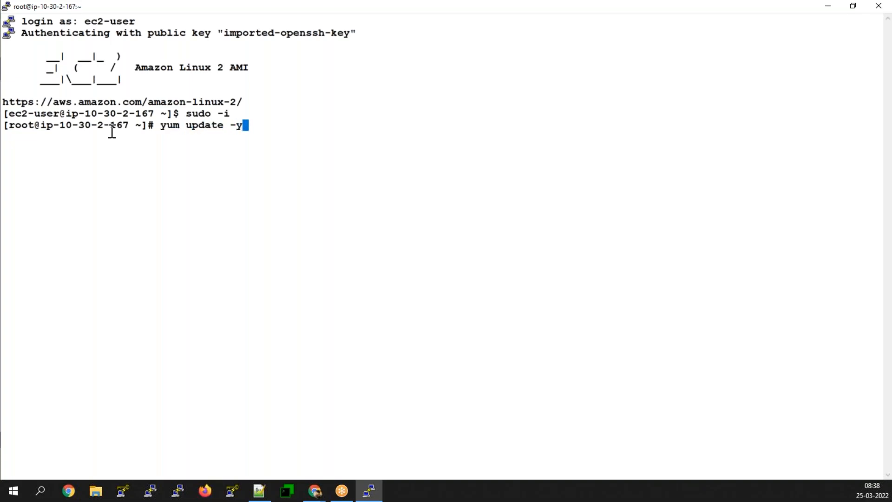
pyautogui.press('Return')
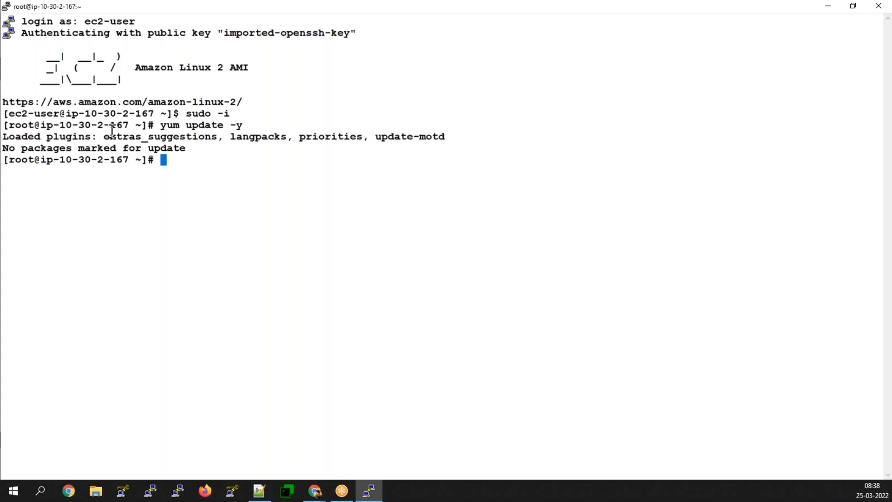
pyautogui.press('Up')
pyautogui.press('Return')
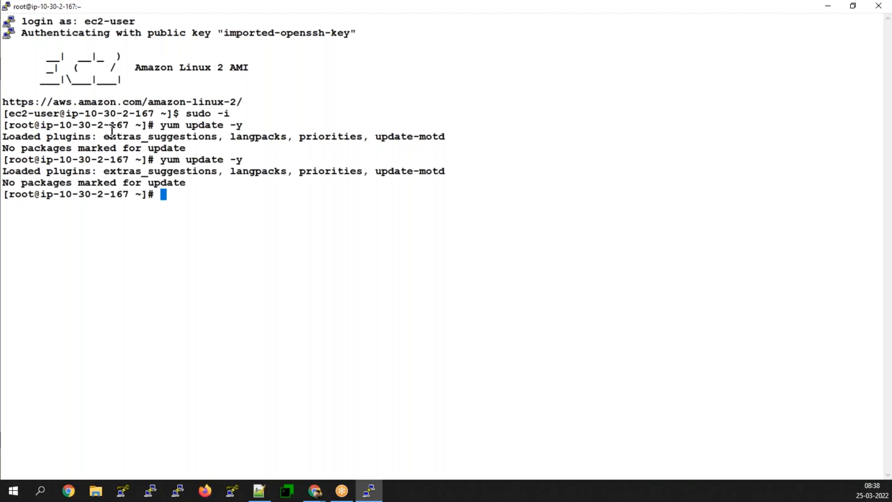
# Test the instance's internet connectivity by pinging 8.8.8.8, stopping after a few replies.
pyautogui.write('ping 8.8.8.8')
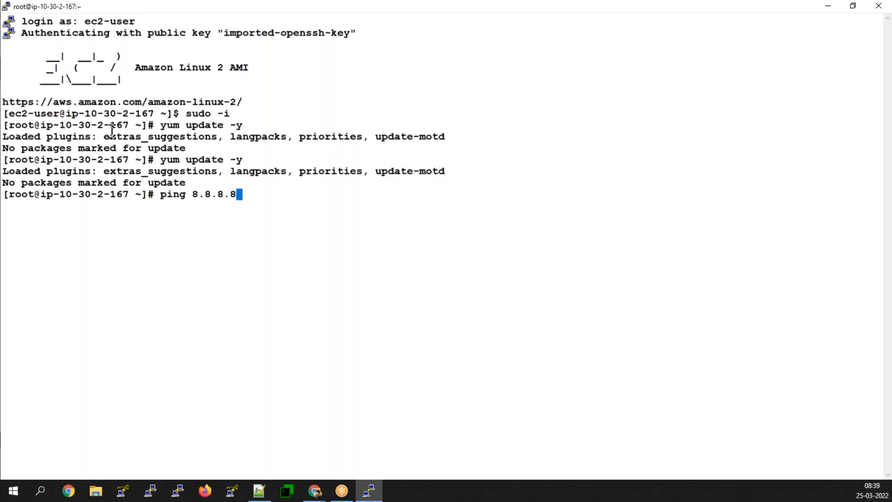
pyautogui.press('Return')
pyautogui.hotkey('ctrl', 'c')
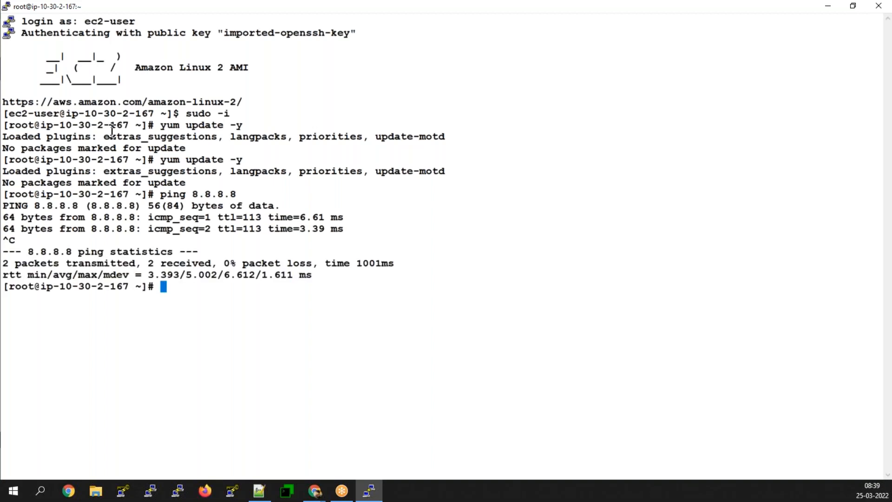
# Clear the terminal and install Openswan with yum install openswan -y.
pyautogui.hotkey('ctrl', 'l')
pyautogui.write('yum install openswa')
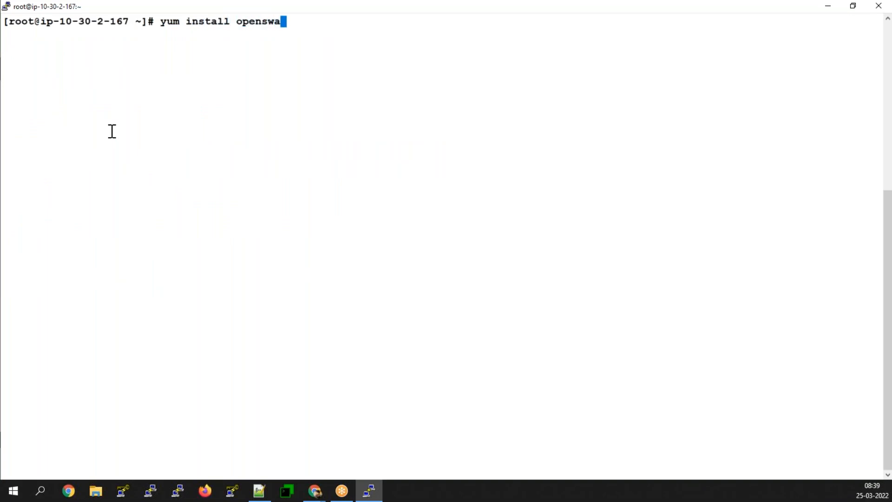
pyautogui.write('n -y')
pyautogui.press('Return')
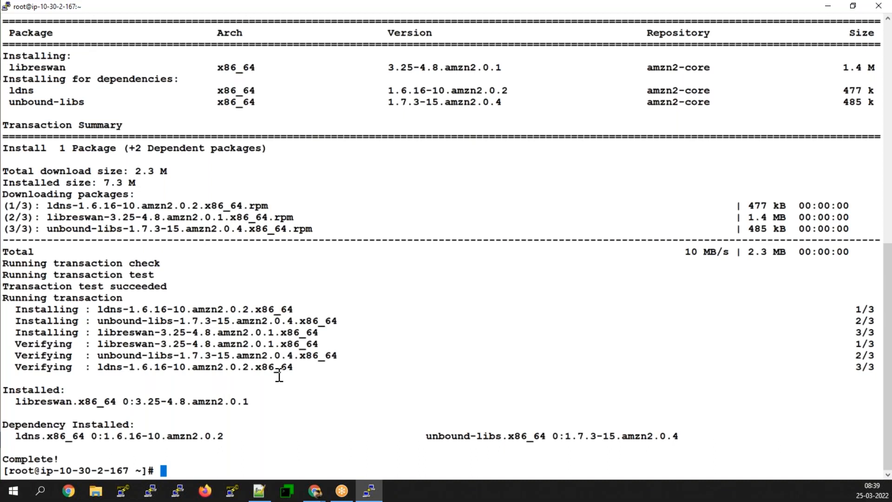
# Clear the terminal and enter the Openswan install command as a comment, #yum install openswan -y.
pyautogui.hotkey('ctrl', 'l')
pyautogui.press('Up')
pyautogui.press('Home')
pyautogui.write('#')
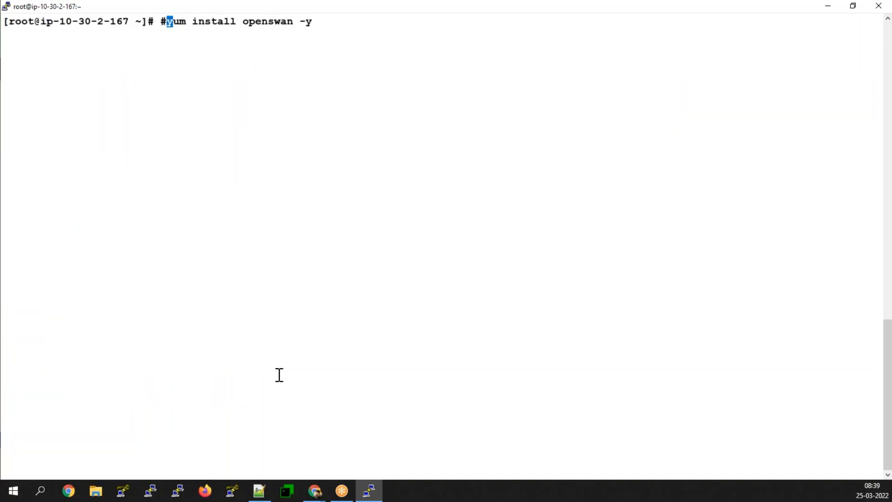
pyautogui.press('Return')
# Begin a vim command with the path /etc/ipsec.d/policies/ and list the files available in that directory.
pyautogui.write('vim /etc/')
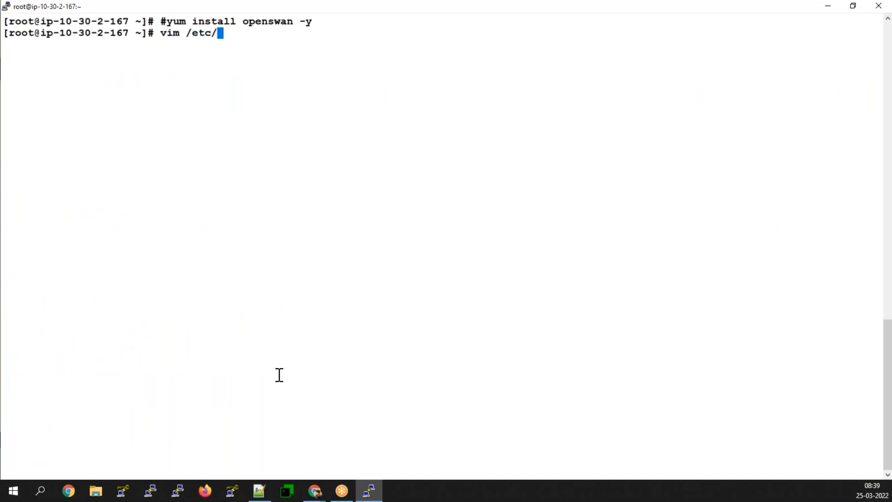
pyautogui.write('ips')
pyautogui.press('Tab')
pyautogui.write('d/')
pyautogui.write('p')
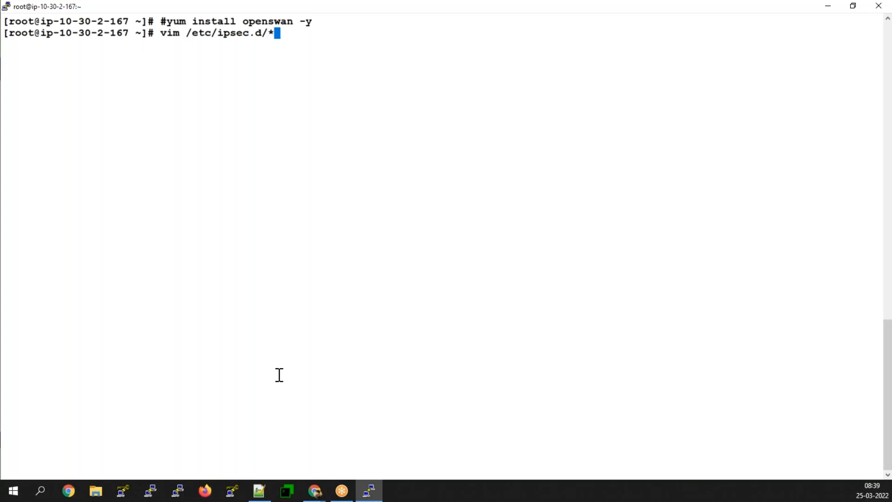
pyautogui.press('Tab')
pyautogui.press('BackSpace')
pyautogui.press('BackSpace')
pyautogui.press('BackSpace')
pyautogui.press('BackSpace')
pyautogui.press('BackSpace')
pyautogui.press('BackSpace')
pyautogui.press('BackSpace')
pyautogui.press('BackSpace')
pyautogui.press('BackSpace')
pyautogui.press('BackSpace')
pyautogui.write('/p')
pyautogui.press('Tab')
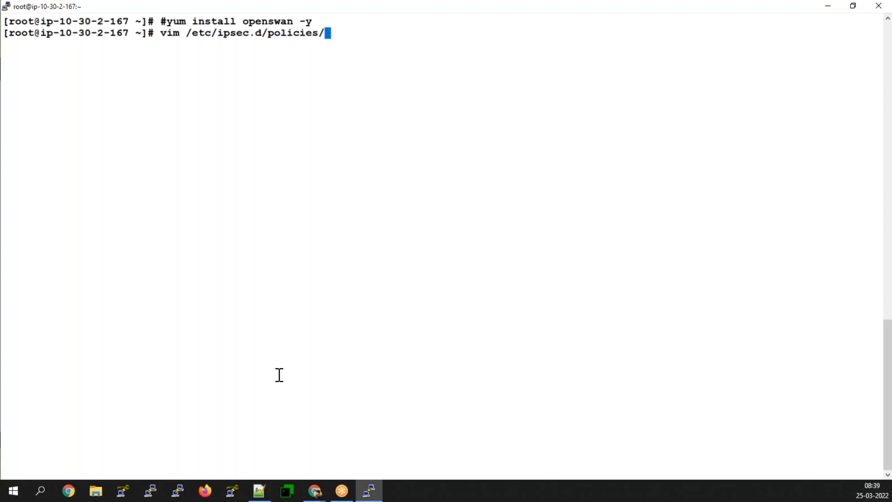
pyautogui.press('Tab')
pyautogui.press('Tab')
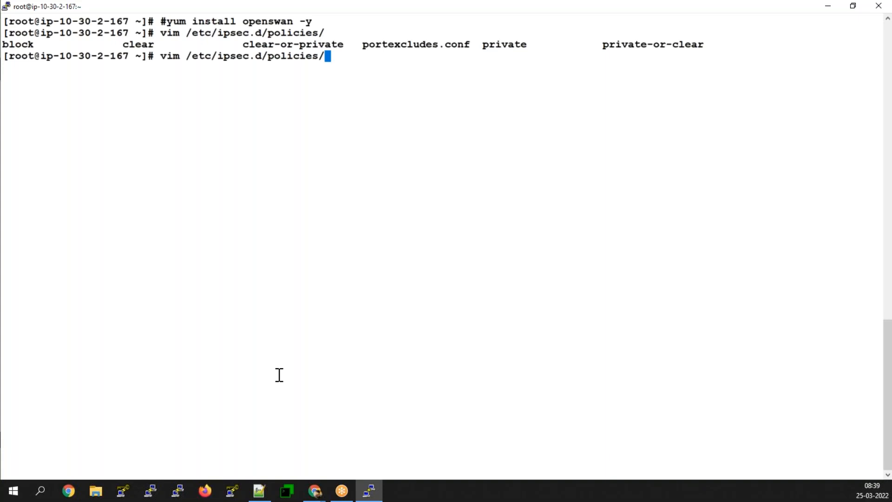
# Change the vim command's path to /etc/ipsec.conf and open that file.
pyautogui.press('BackSpace')
pyautogui.press('BackSpace')
pyautogui.press('BackSpace')
pyautogui.press('BackSpace')
pyautogui.press('BackSpace')
pyautogui.press('BackSpace')
pyautogui.press('BackSpace')
pyautogui.press('BackSpace')
pyautogui.press('BackSpace')
pyautogui.press('BackSpace')
pyautogui.press('BackSpace')
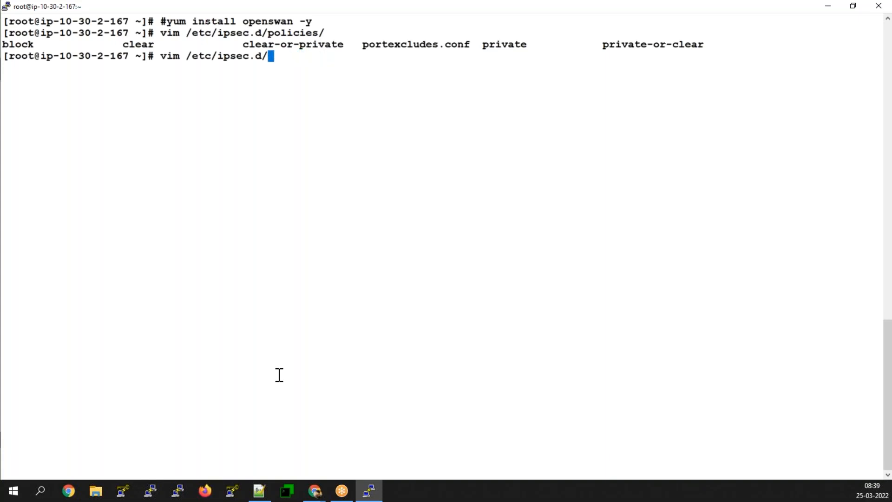
pyautogui.press('BackSpace')
pyautogui.write('.c')
pyautogui.press('Tab')
pyautogui.press('Return')
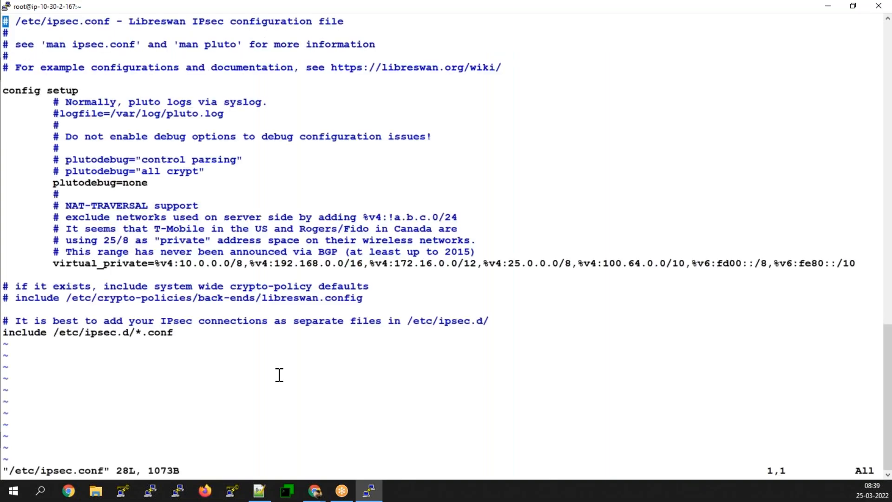
# Examine the config setup section and the include line of ipsec.conf, then quit vim without saving using :q!
pyautogui.press('Down')
pyautogui.press('Down')
pyautogui.press('Down')
pyautogui.press('Down')
pyautogui.press('Down')
pyautogui.press('Down')
pyautogui.press('Down')
pyautogui.press('Down')
pyautogui.press('Down')
pyautogui.press('Down')
pyautogui.press('Down')
pyautogui.press('Down')
pyautogui.press('Down')
pyautogui.press('Down')
pyautogui.press('Down')
pyautogui.press('Down')
pyautogui.press('Down')
pyautogui.press('Down')
pyautogui.press('Down')
pyautogui.press('Down')
pyautogui.write(':q')
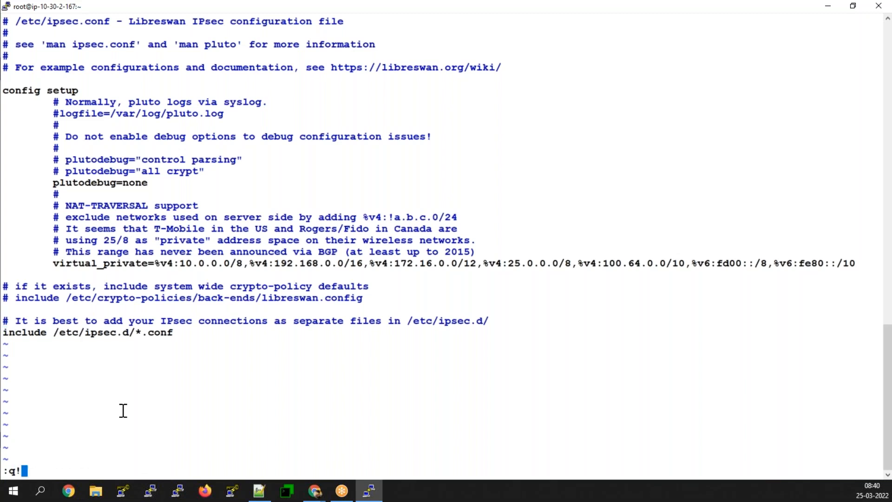
# Quit /etc/ipsec.conf without saving and open /etc/sysctl.conf in vim.
pyautogui.press('Return')
pyautogui.write('vim /etc/sysc')
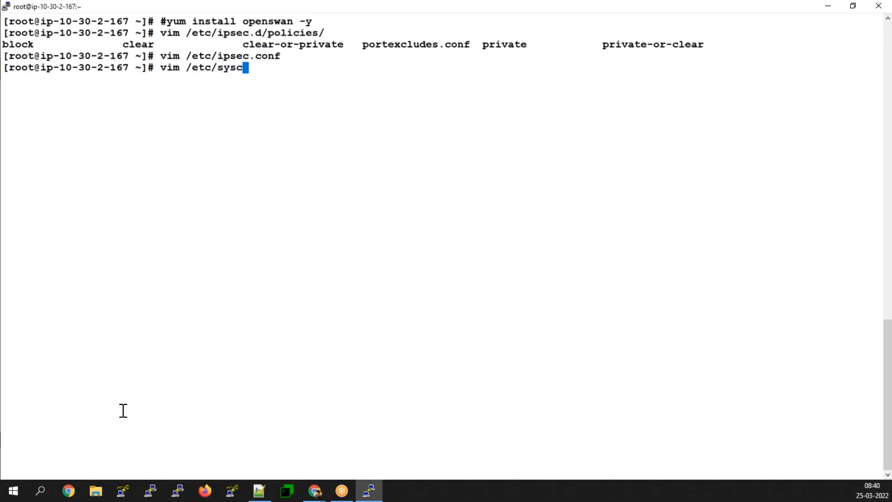
pyautogui.write('tl.')
pyautogui.press('Tab')
pyautogui.press('Return')
# Start a new empty line in insert mode below the last comment line of sysctl.conf.
pyautogui.press('j')
pyautogui.press('j')
pyautogui.press('j')
pyautogui.press('j')
pyautogui.press('j')
pyautogui.press('j')
pyautogui.press('j')
pyautogui.press('j')
pyautogui.press('j')
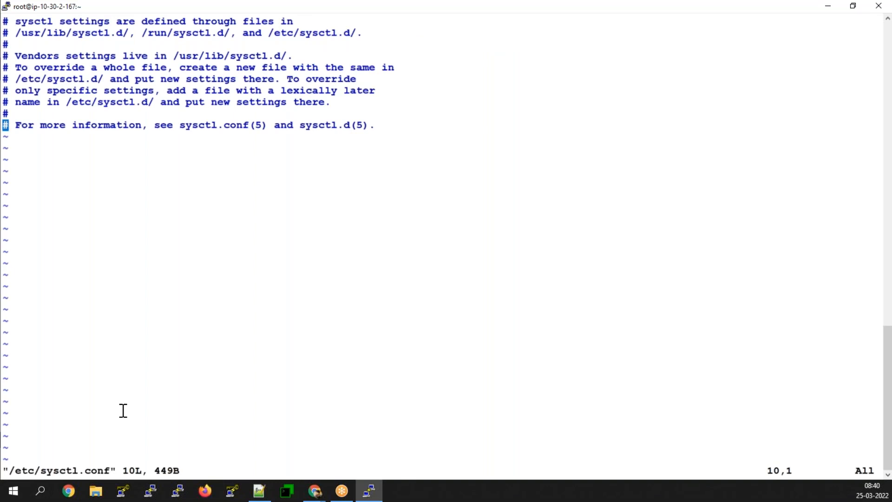
pyautogui.press('o')
pyautogui.press('BackSpace')
pyautogui.press('BackSpace')
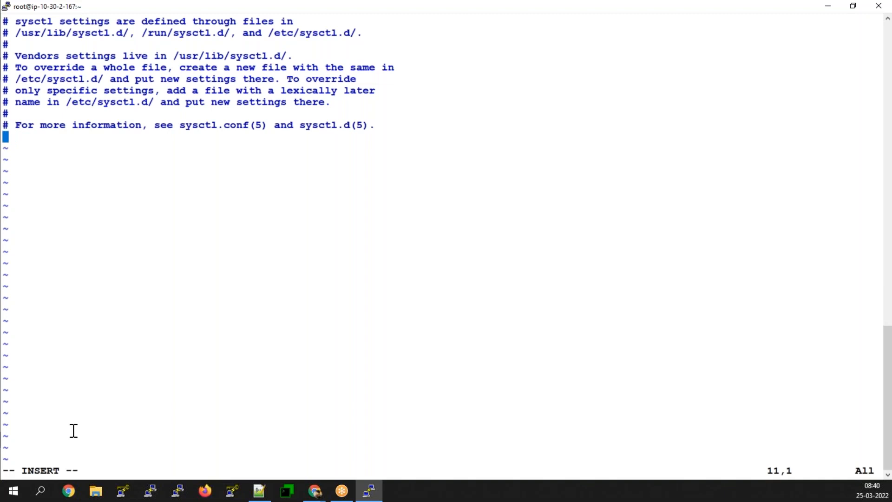
# In Notepad++, add net.ipv4.ip_forward = 1, net.ipv4.conf.all.accept_redirects = 0 and net.ipv4.conf.all.send_redirects = 0 below the aws kms command and copy all three lines.
pyautogui.hotkey('alt', 'Tab')
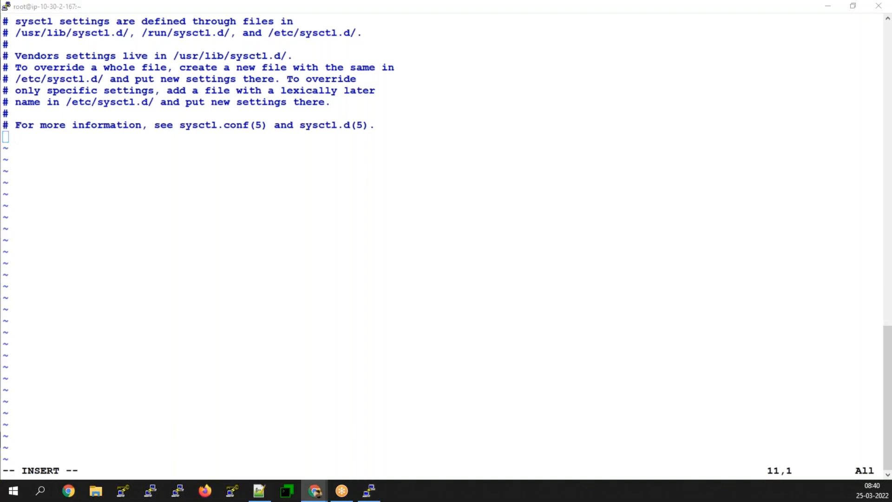
pyautogui.hotkey('alt', 'Tab')
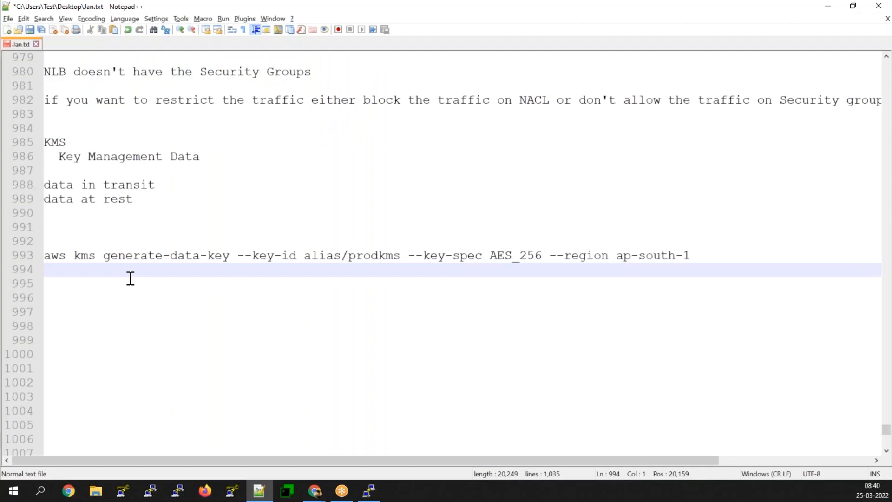
pyautogui.press('Return')
pyautogui.press('Return')
pyautogui.write('net.ipv4.ip_forward = 1 net.ipv4.conf.all.accept_redirects = 0 net.ipv4.conf.all.send_redirects = 0')
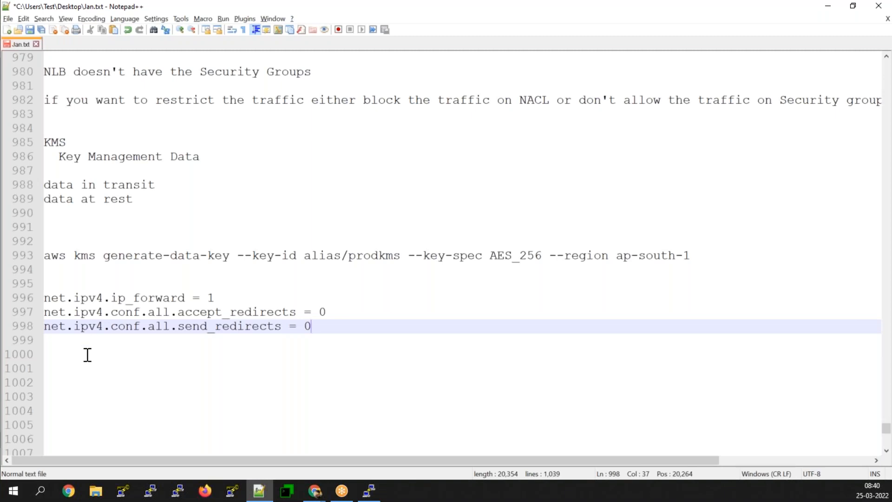
pyautogui.moveTo(312, 328); pyautogui.dragTo(42, 298)
pyautogui.hotkey('ctrl', 'c')
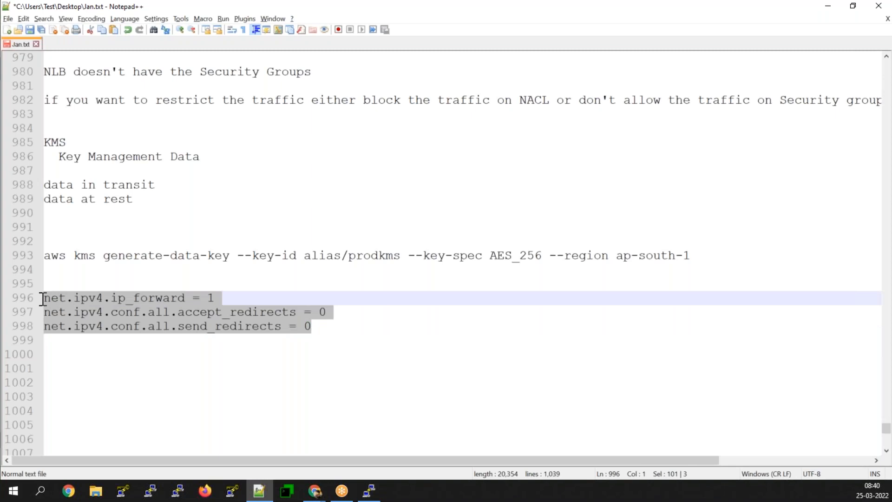
# Back in the terminal, paste the three copied kernel settings at the end of /etc/sysctl.conf and save and quit the file.
pyautogui.click(836, 6)
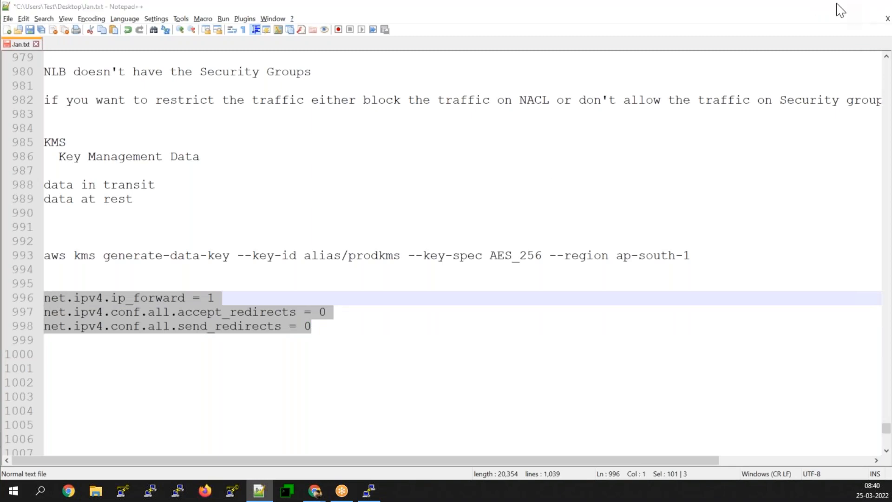
pyautogui.rightClick(386, 249)
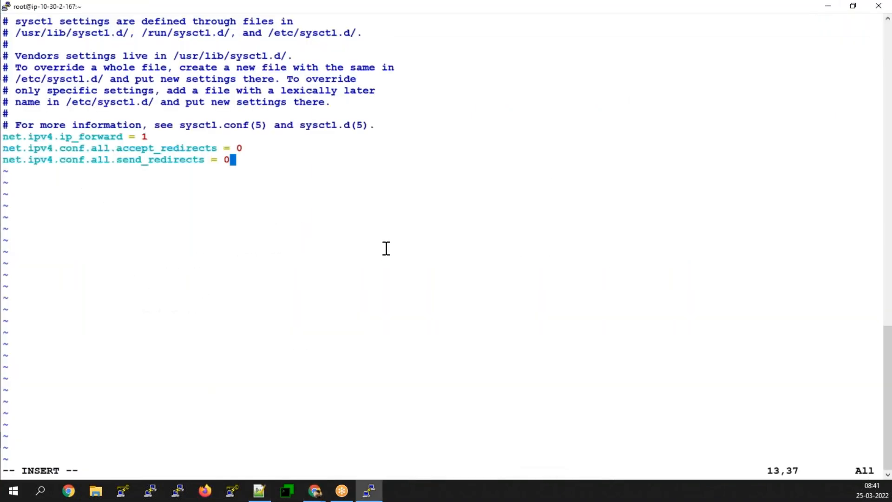
pyautogui.press('Escape')
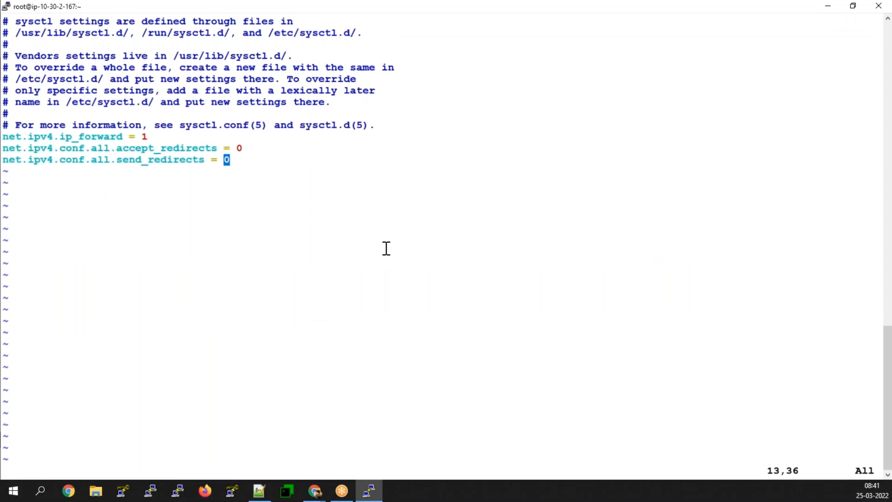
pyautogui.write(':wq!')
pyautogui.press('Return')
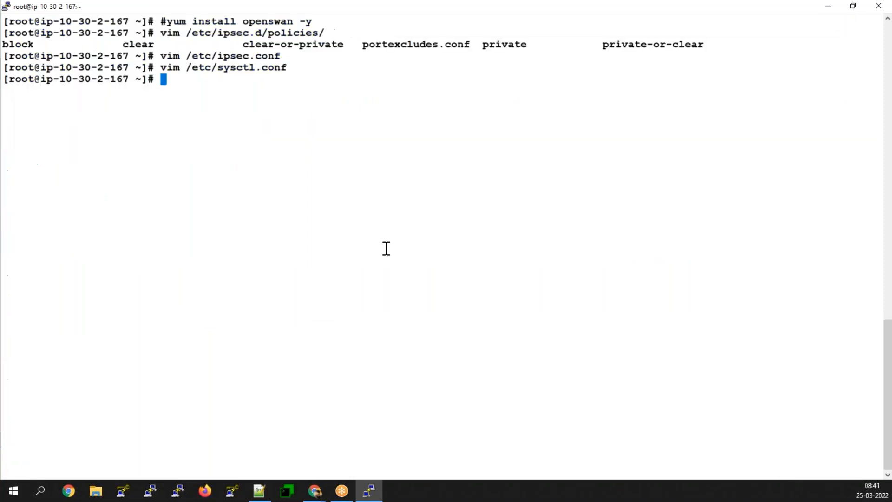
# Print the contents of /etc/sysctl.conf with cat to check the added settings.
pyautogui.write('cat /etc/sys')
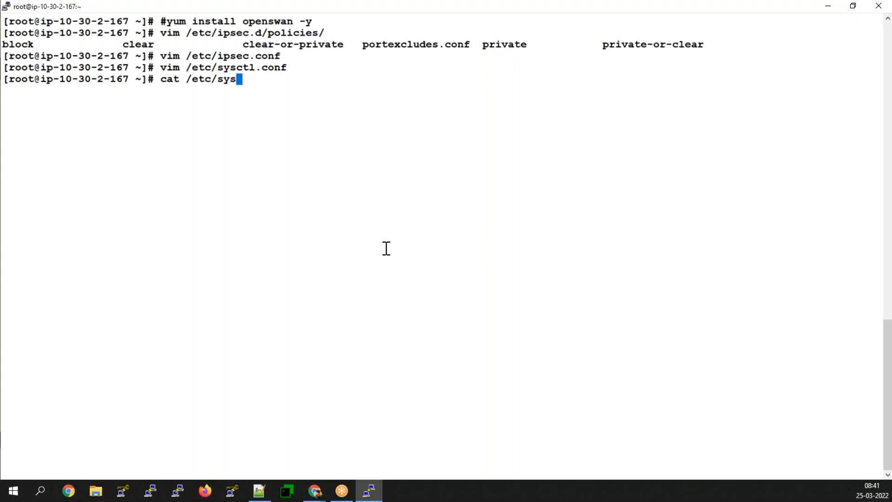
pyautogui.write('ctl.')
pyautogui.press('Tab')
pyautogui.press('Return')
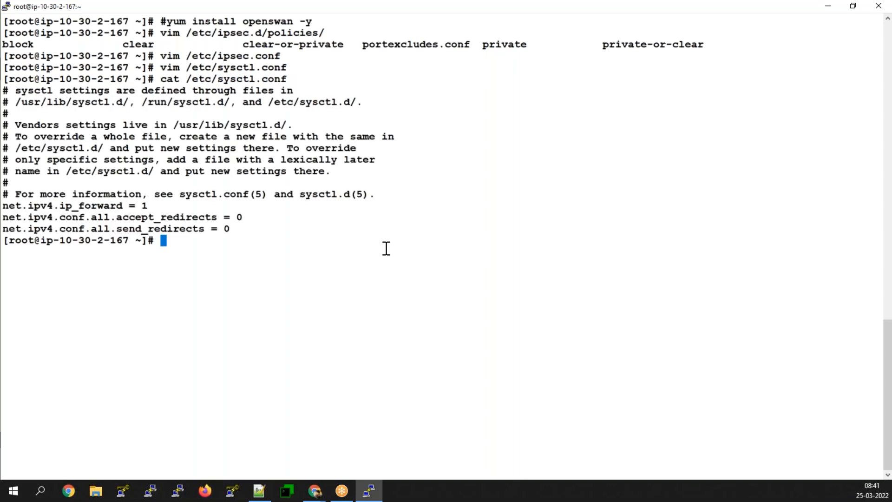
# Restart the network service with service network restart.
pyautogui.write('service net')
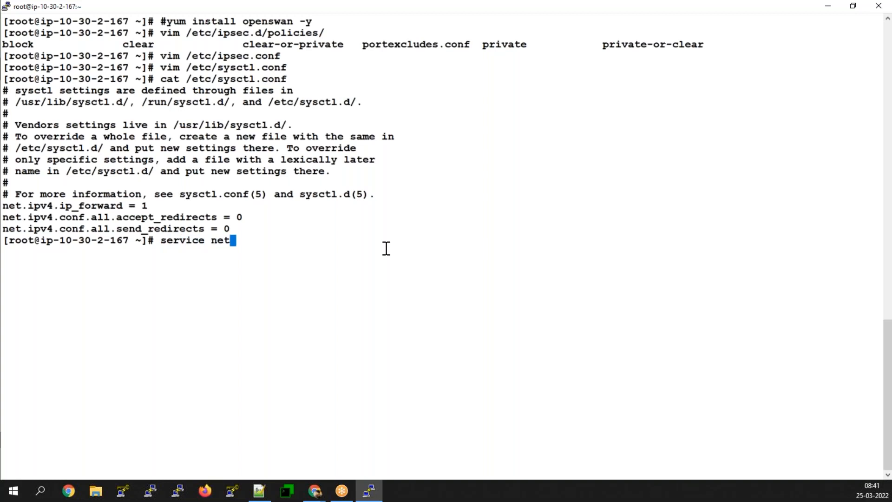
pyautogui.write('work restart')
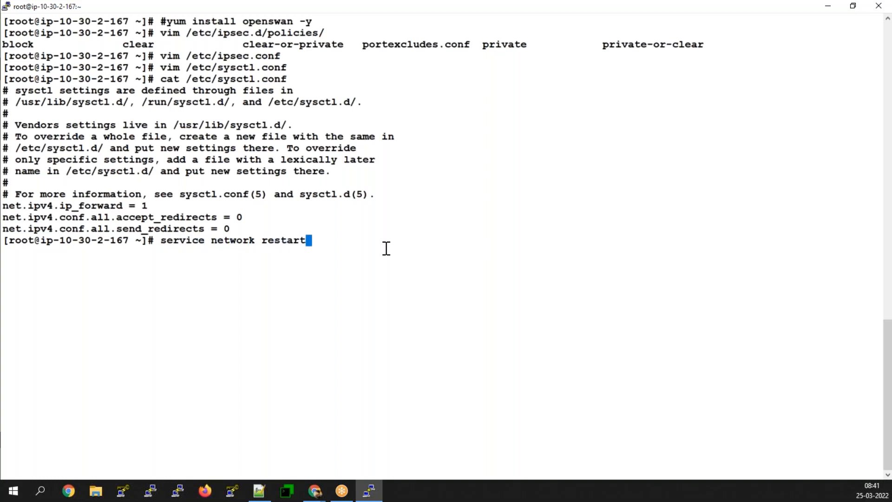
pyautogui.press('Return')
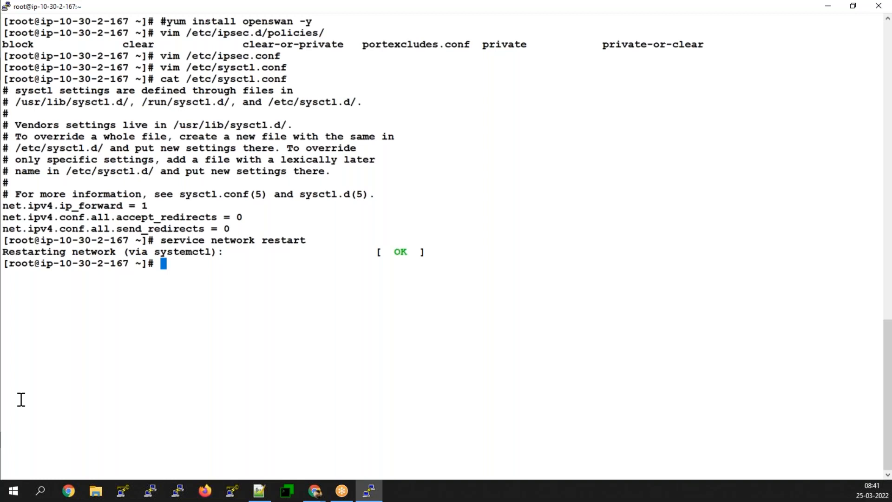
# Switch to the diagrams.net drawing in Chrome, add an ellipse in the lower part of the pink N.Virgina region box and label it OpenSWan.
pyautogui.click(832, 10)
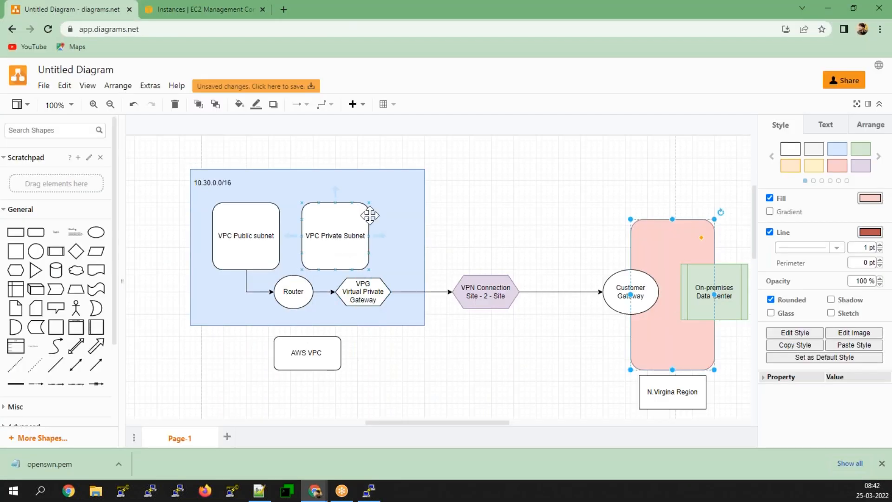
pyautogui.click(382, 200)
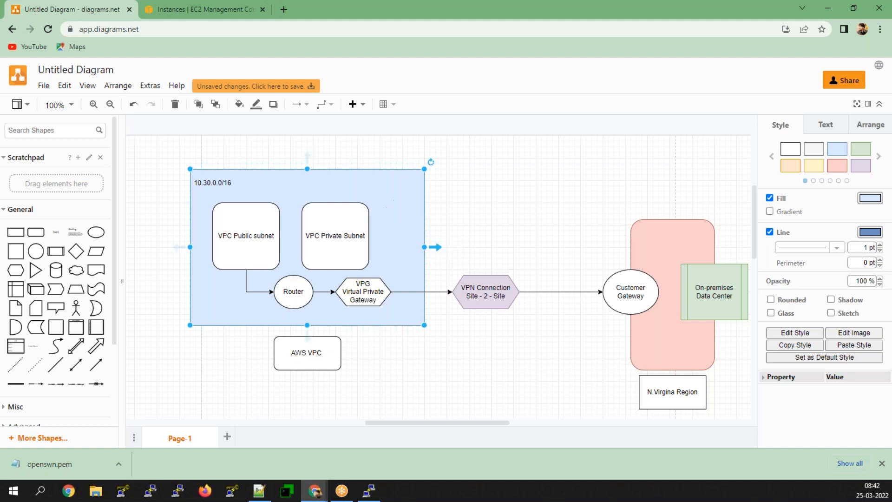
pyautogui.click(673, 255)
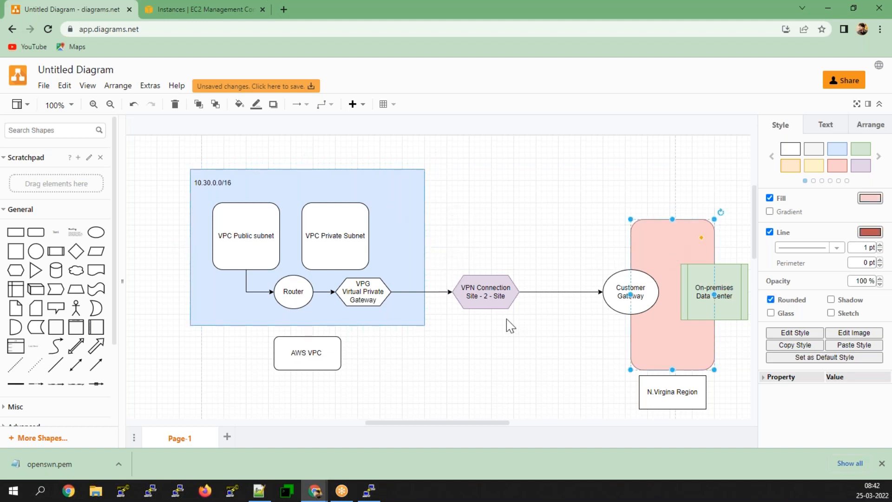
pyautogui.moveTo(96, 236)
pyautogui.click(96, 232)
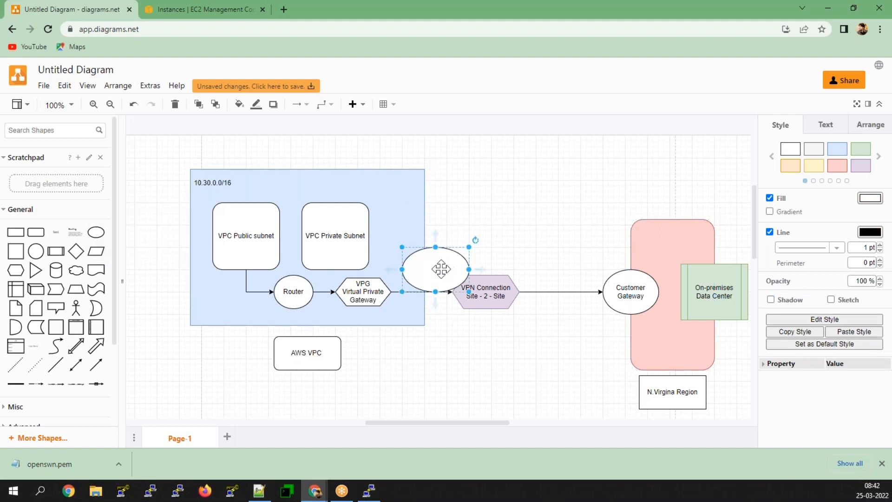
pyautogui.moveTo(430, 264); pyautogui.dragTo(679, 343)
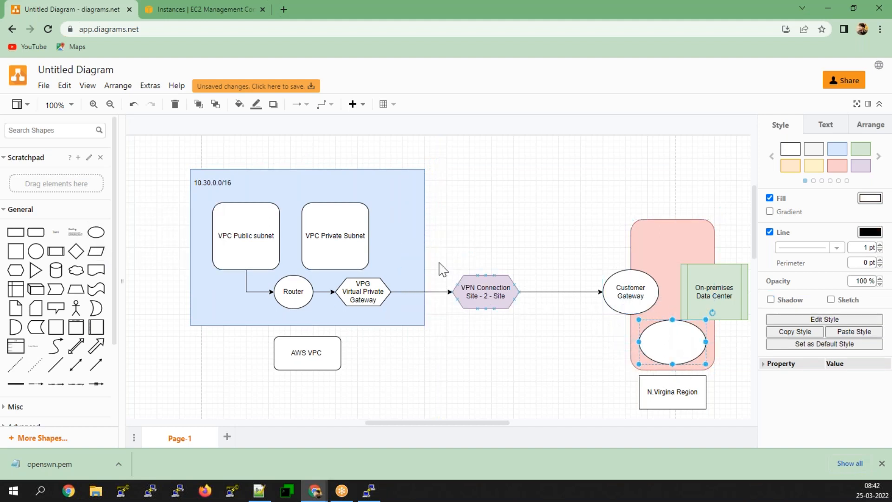
pyautogui.click(319, 185)
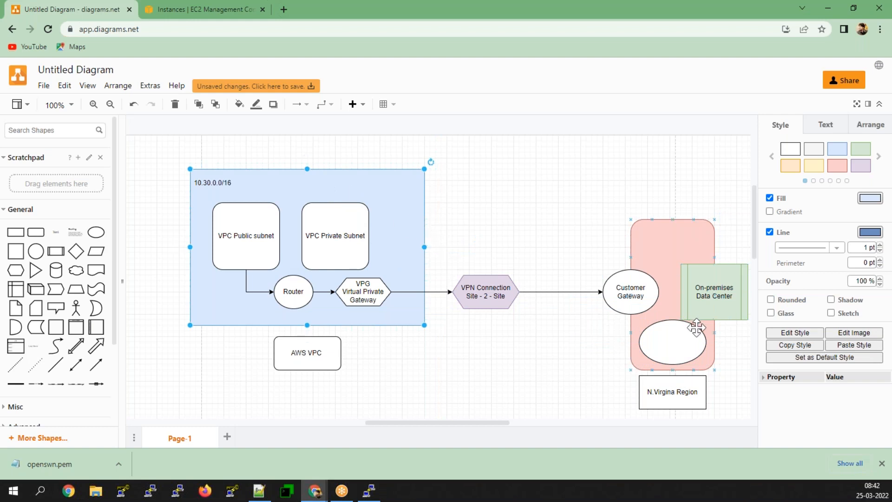
pyautogui.click(680, 346)
pyautogui.doubleClick(680, 346)
pyautogui.write('OpenSWan')
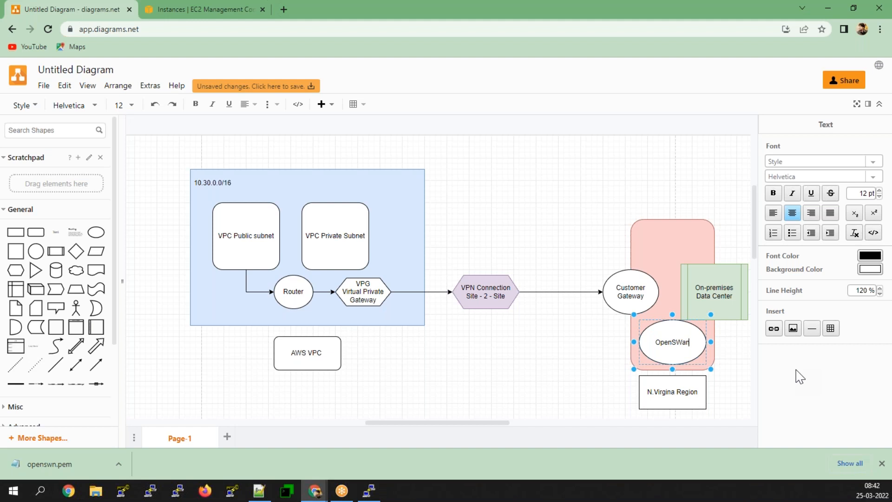
# Change the CIDR label in the blue AWS VPC box to 10.10.0.0/16.
pyautogui.doubleClick(214, 182)
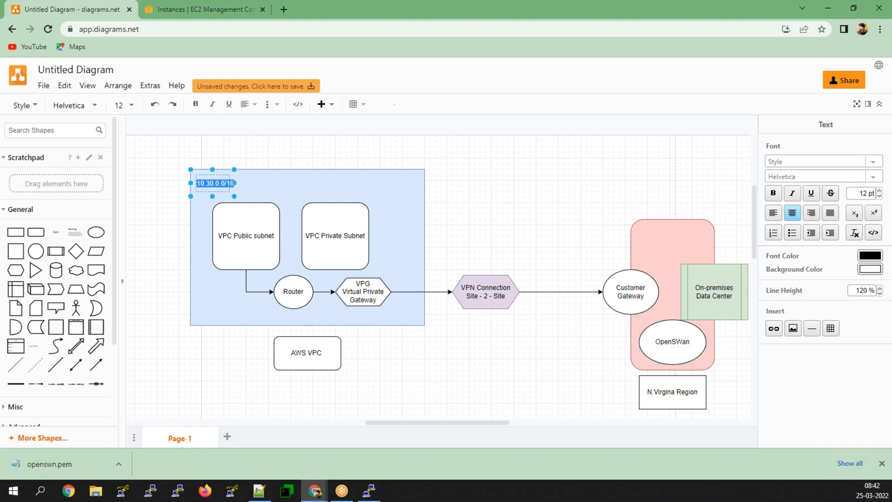
pyautogui.press('End')
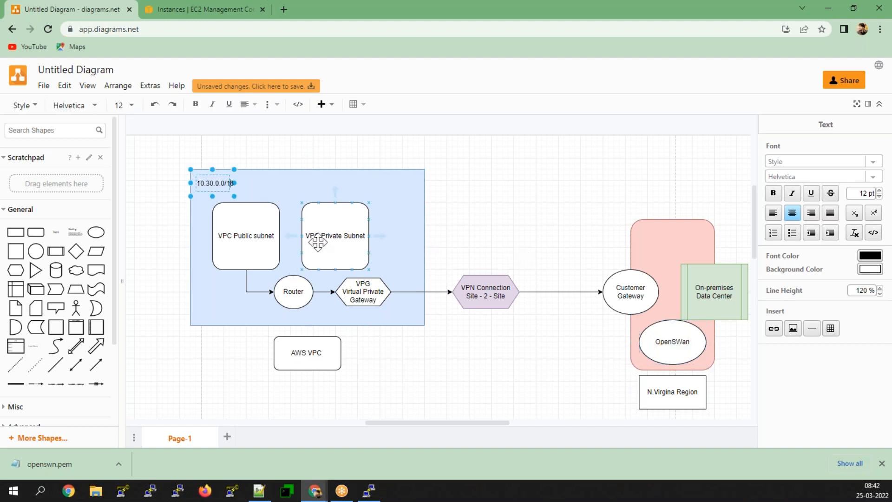
pyautogui.press('Left')
pyautogui.press('BackSpace')
pyautogui.write('1')
pyautogui.click(264, 175)
pyautogui.click(671, 342)
pyautogui.click(212, 188)
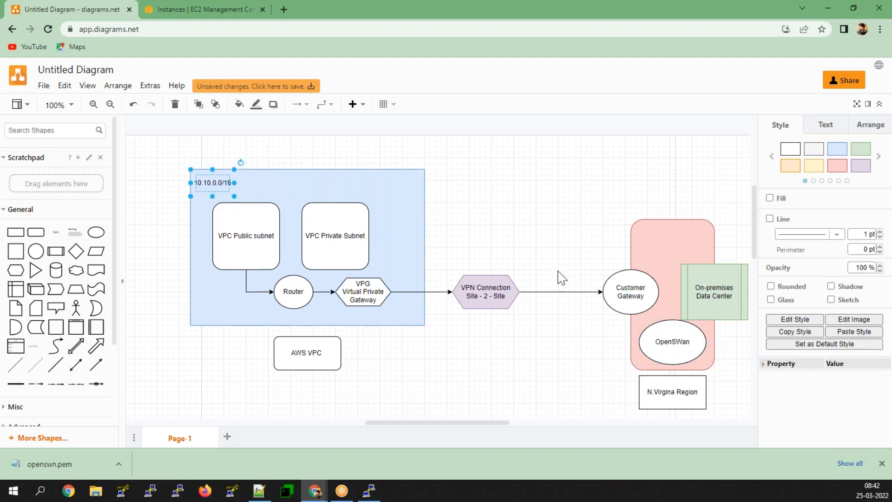
pyautogui.click(675, 358)
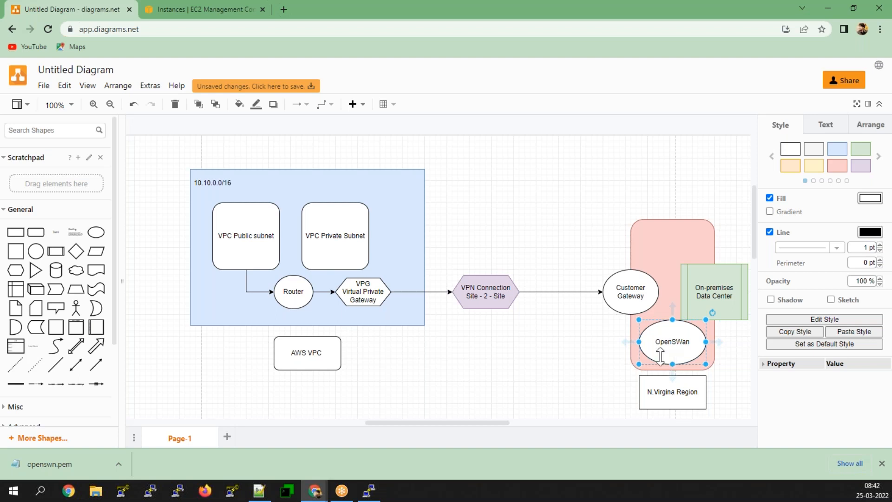
# In the EC2 console, open the launch-wizard-1 security group of the OpenSwan-VPC instance and start editing its inbound rules.
pyautogui.click(206, 6)
pyautogui.click(208, 312)
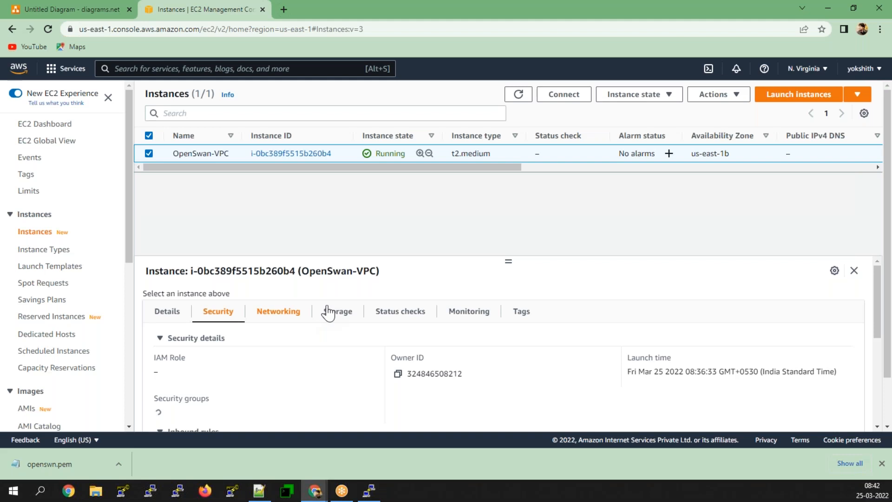
pyautogui.scroll(-4, 279, 343)
pyautogui.scroll(2, 200, 372)
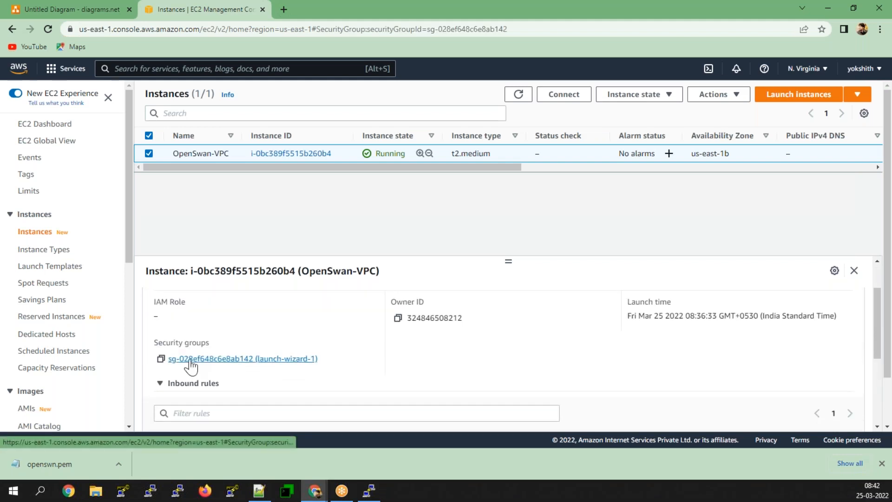
pyautogui.click(191, 360)
pyautogui.scroll(-1, 741, 297)
pyautogui.scroll(-3, 741, 297)
pyautogui.click(808, 321)
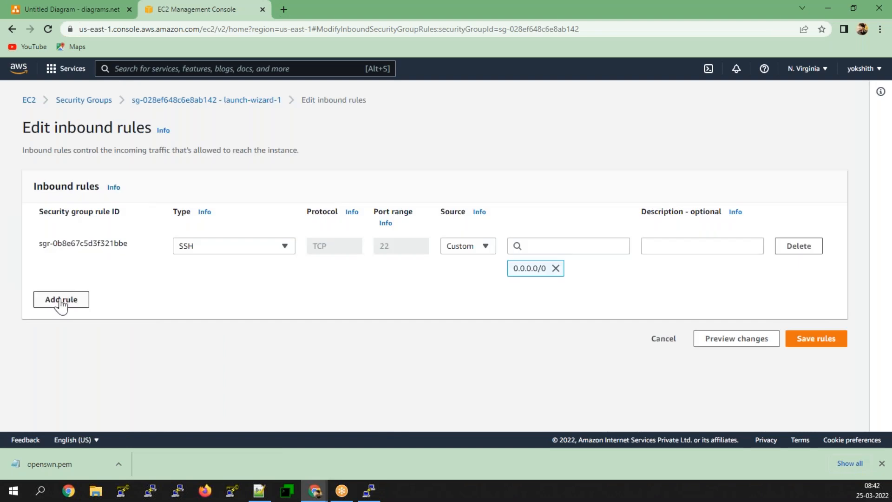
# Add an All traffic inbound rule with source 10.10.0.0/16 and description "From AWS VPC", and save the rules.
pyautogui.click(60, 300)
pyautogui.click(235, 292)
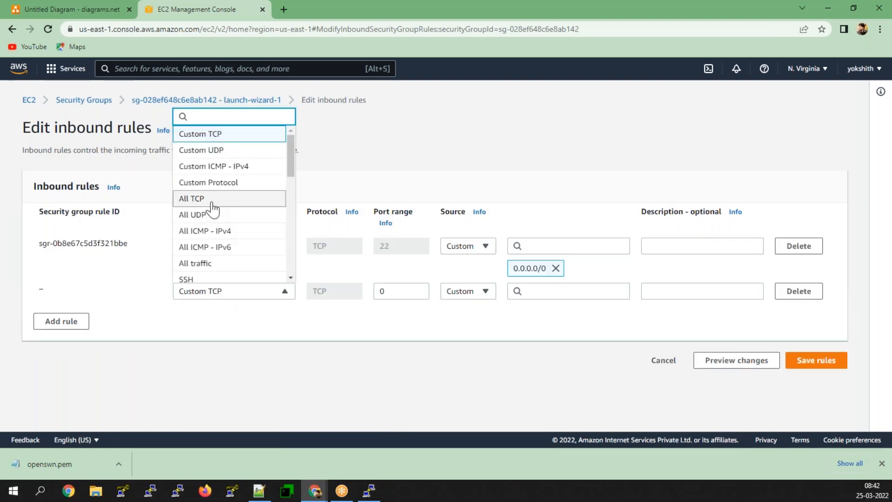
pyautogui.click(210, 263)
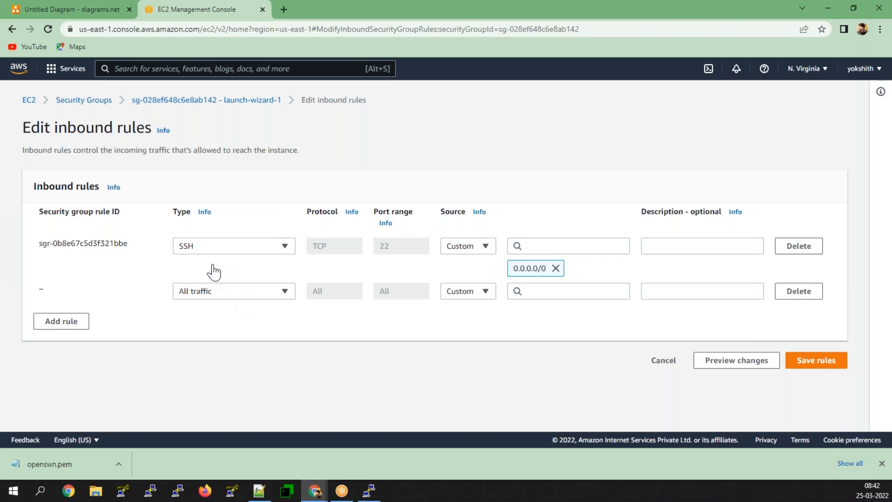
pyautogui.click(564, 293)
pyautogui.write('10.10')
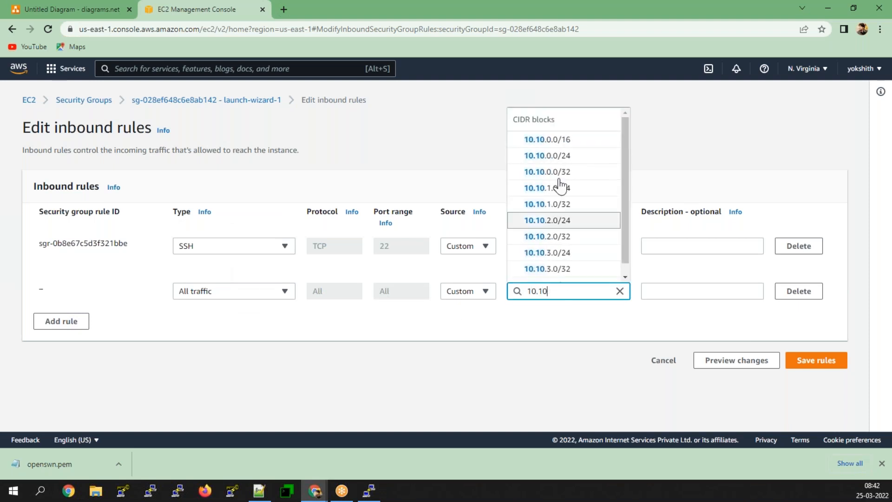
pyautogui.click(551, 139)
pyautogui.click(669, 291)
pyautogui.write('From AWS VPC')
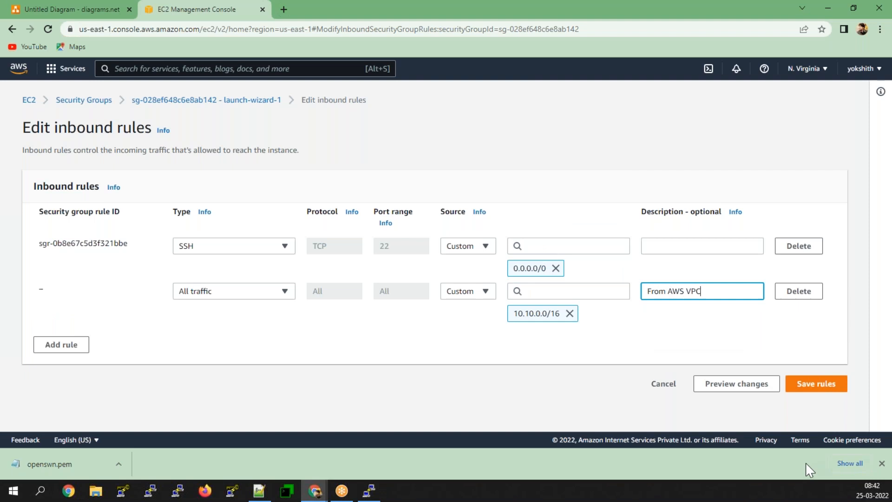
pyautogui.click(803, 390)
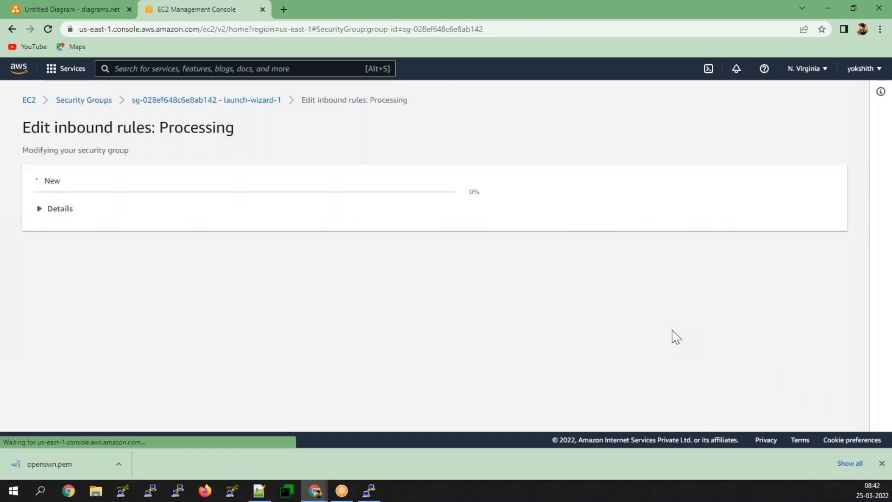
# Review the saved inbound rules, check the AWS VPC box and OpenSWan ellipse in the diagrams.net drawing, and return to the EC2 console.
pyautogui.scroll(-3, 676, 338)
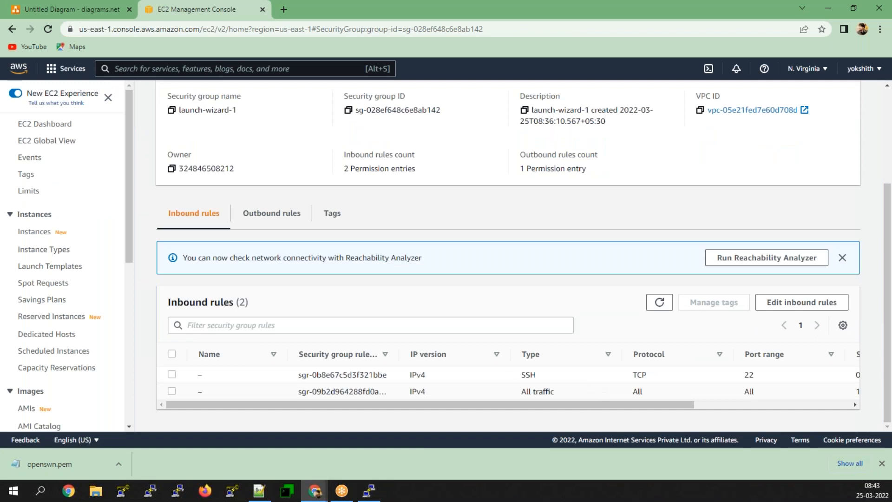
pyautogui.click(72, 9)
pyautogui.click(217, 293)
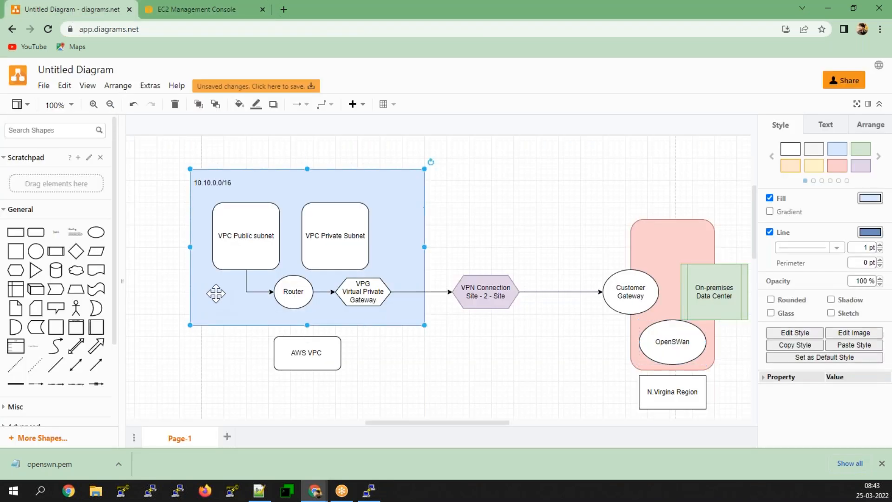
pyautogui.click(658, 333)
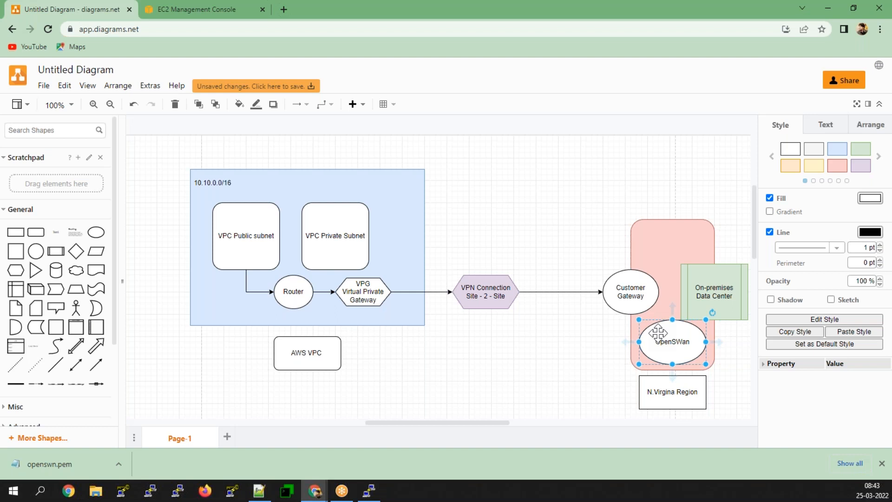
pyautogui.click(239, 8)
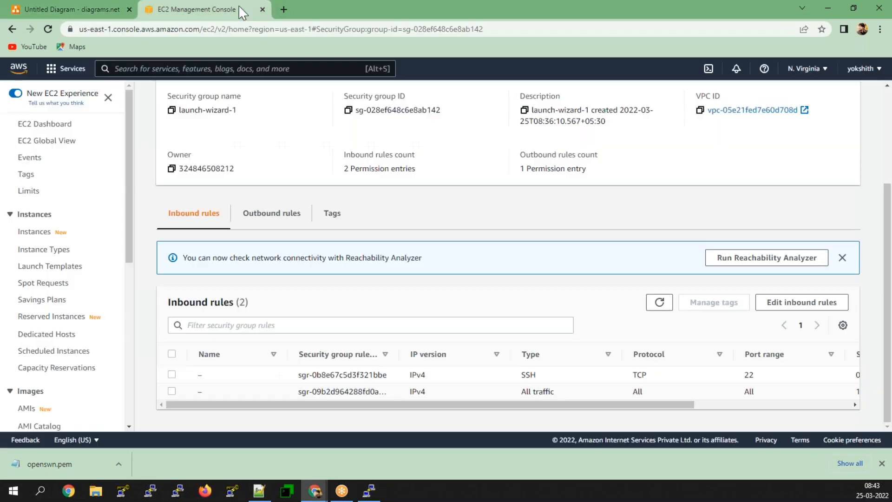
# Switch the AWS console to the Mumbai region and open the list of VPC route tables.
pyautogui.click(807, 68)
pyautogui.click(739, 274)
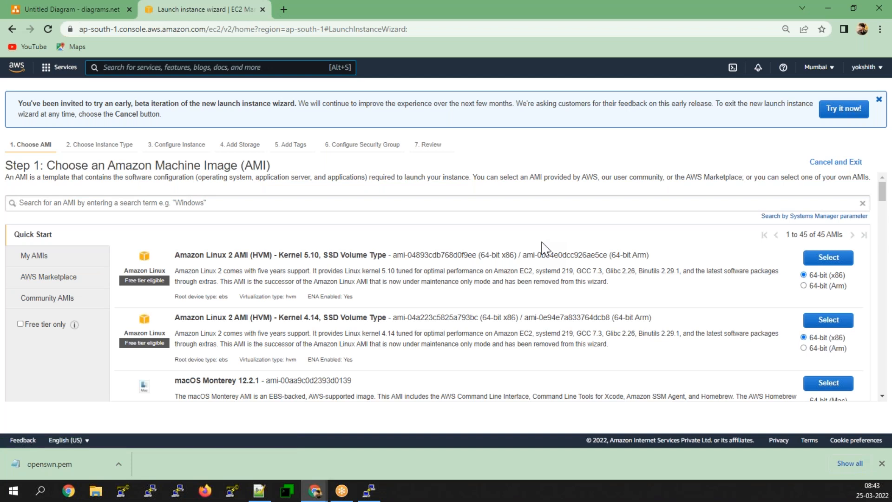
pyautogui.click(19, 69)
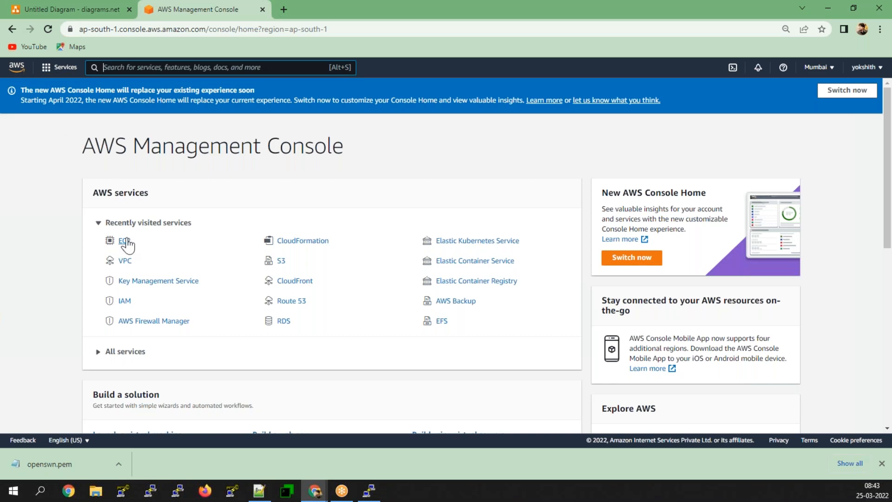
pyautogui.click(124, 264)
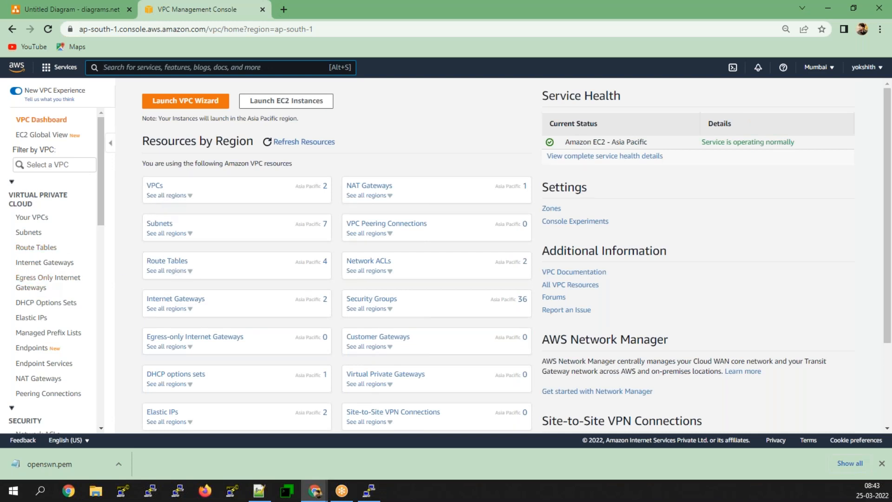
pyautogui.click(40, 247)
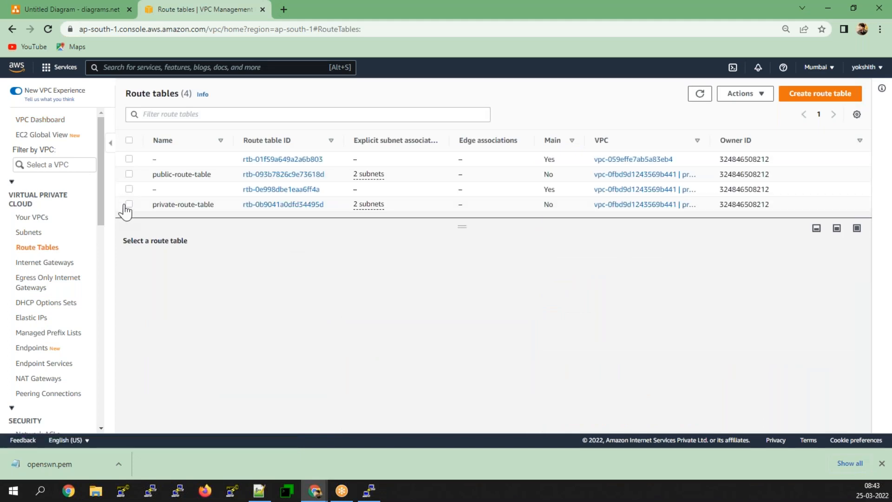
# In private-route-table, set the target of the 0.0.0.0/0 route to NAT gateway nat-0811dae61d2b9ed90 and save the routes.
pyautogui.click(129, 206)
pyautogui.click(191, 268)
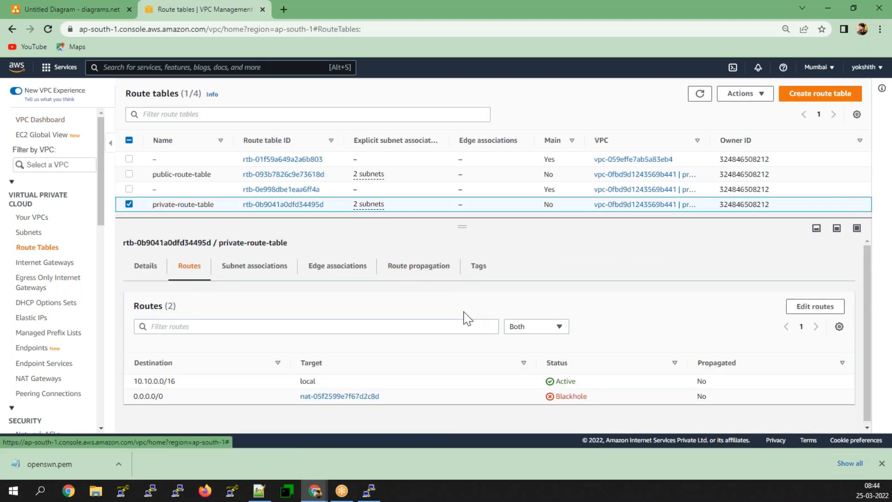
pyautogui.click(816, 307)
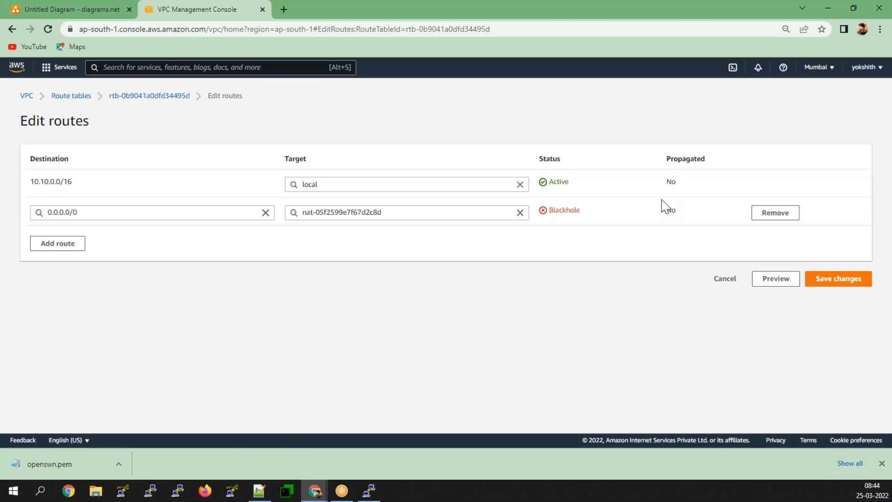
pyautogui.click(520, 213)
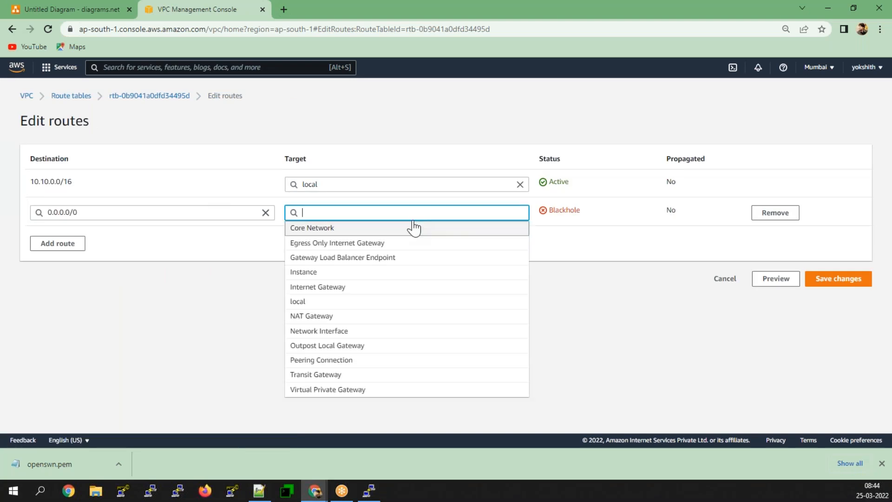
pyautogui.click(330, 317)
pyautogui.click(348, 228)
pyautogui.click(838, 279)
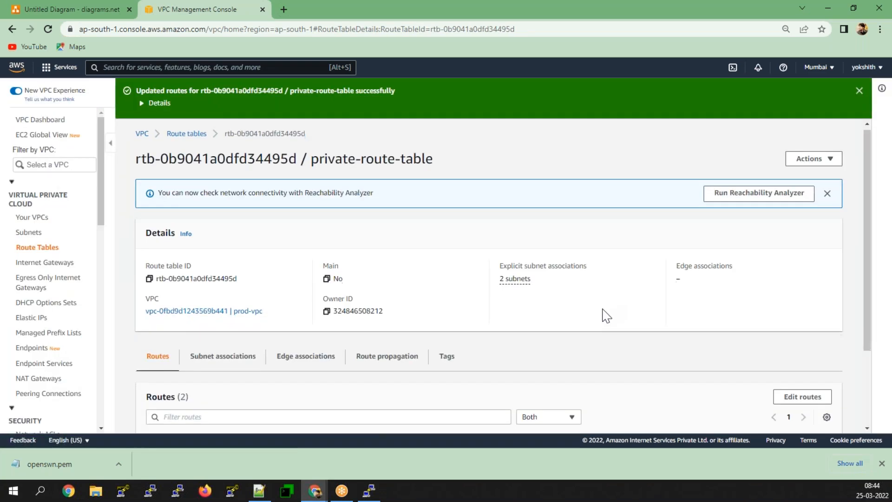
pyautogui.scroll(-2, 607, 316)
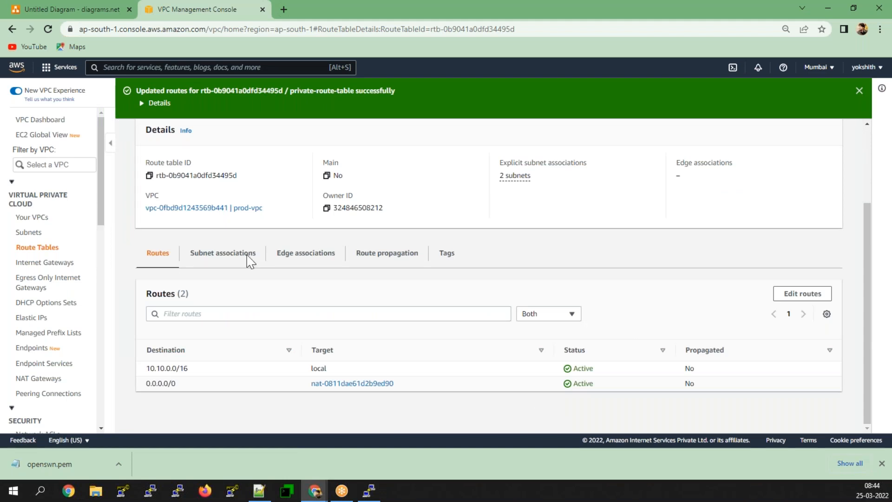
# Start launching an EC2 instance in Mumbai with the Amazon Linux 2 AMI Kernel 5.10 (64-bit x86) and the t2.micro type.
pyautogui.click(23, 71)
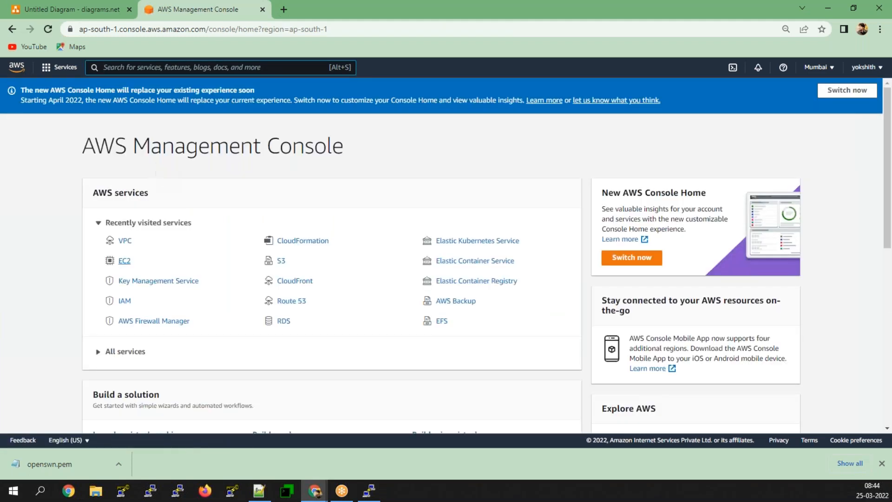
pyautogui.click(121, 260)
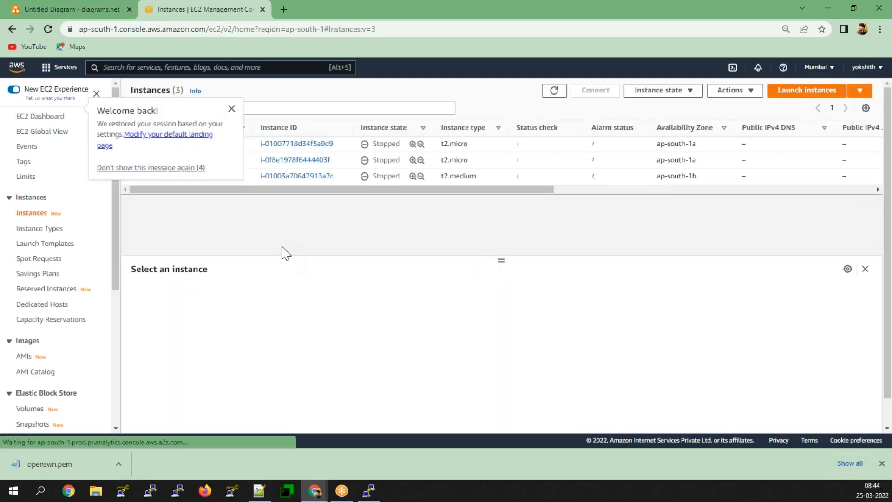
pyautogui.click(232, 108)
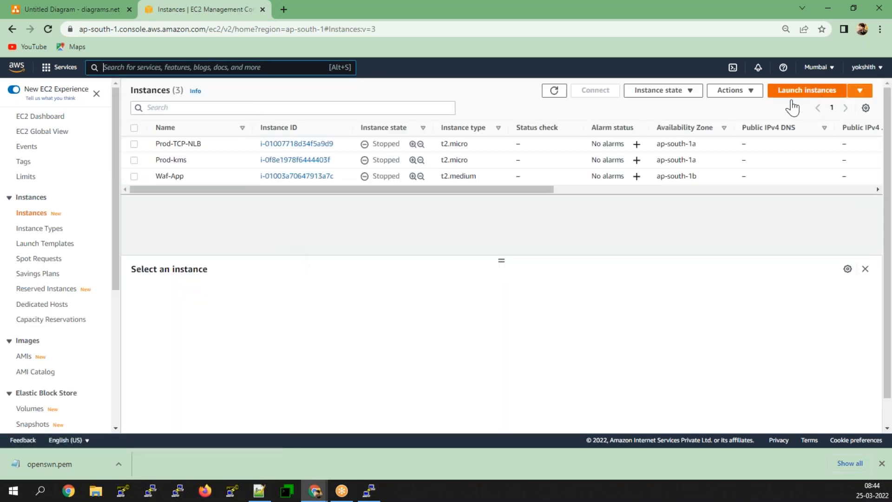
pyautogui.click(804, 91)
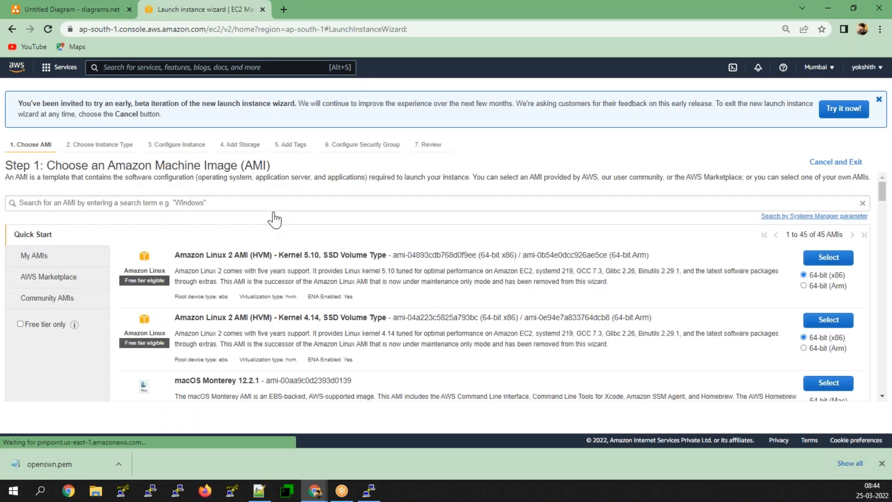
pyautogui.click(835, 261)
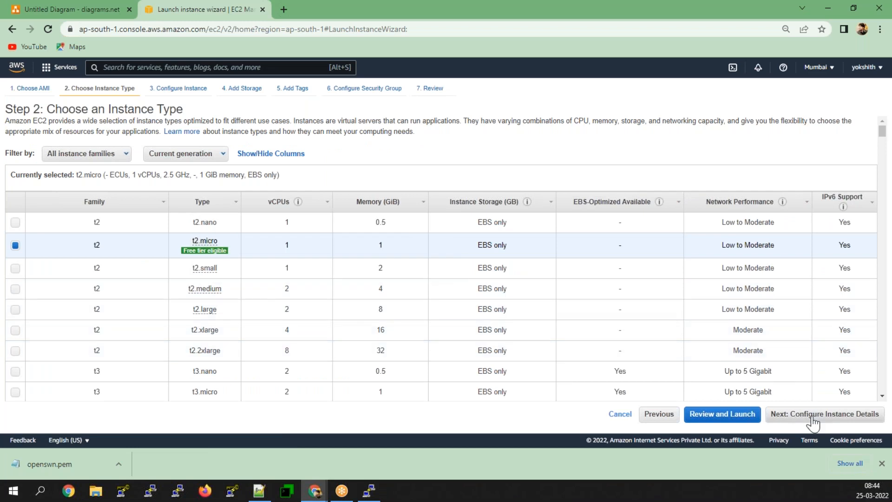
pyautogui.click(813, 418)
# Configure the instance details with network prod-vpc, subnet prod-public-subnet-1 and auto-assign public IP enabled, and continue to storage.
pyautogui.click(236, 189)
pyautogui.click(241, 199)
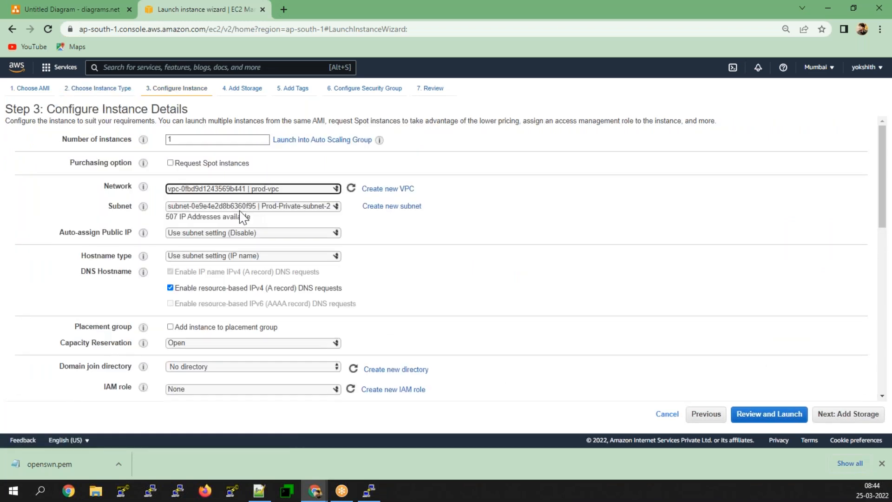
pyautogui.click(248, 234)
pyautogui.click(231, 250)
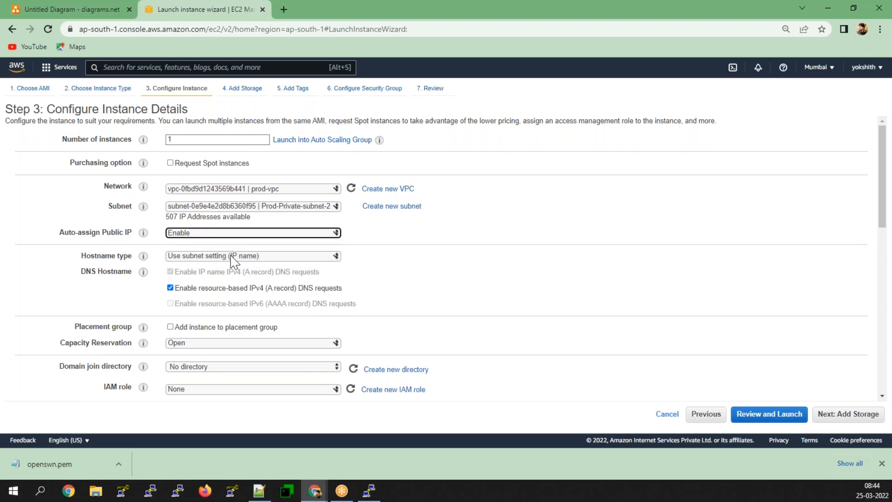
pyautogui.scroll(-3, 229, 275)
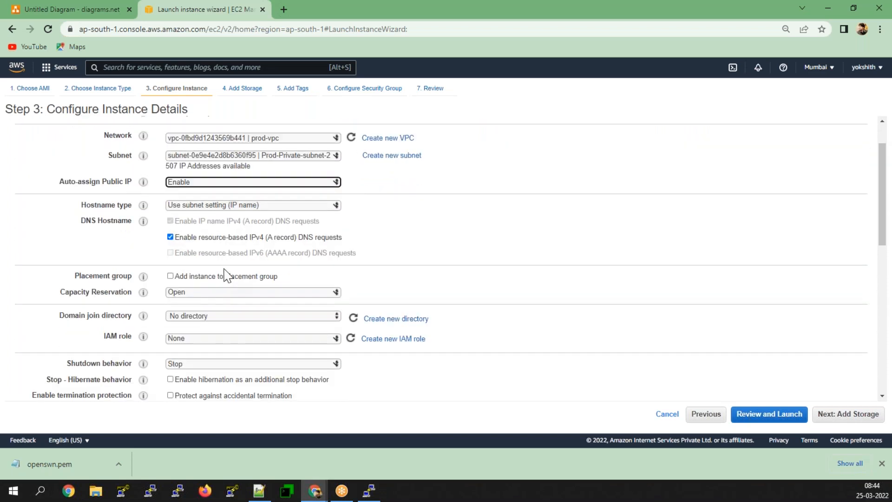
pyautogui.scroll(3, 228, 273)
pyautogui.click(313, 210)
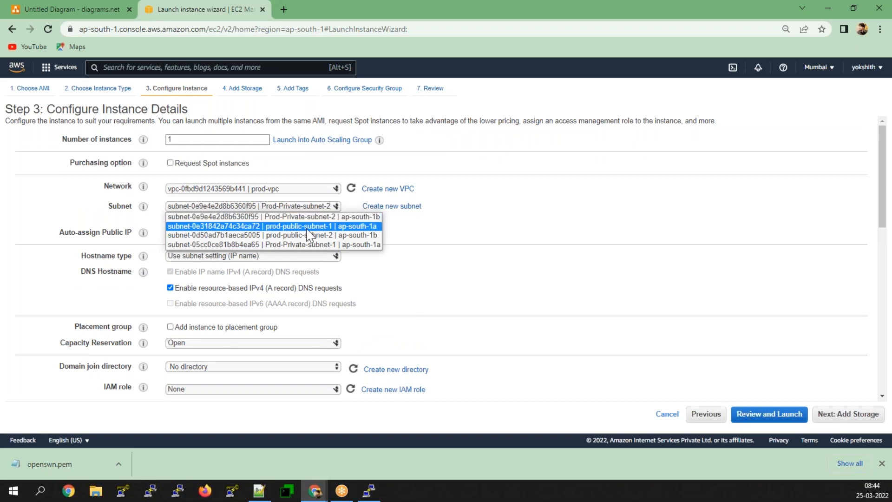
pyautogui.click(306, 227)
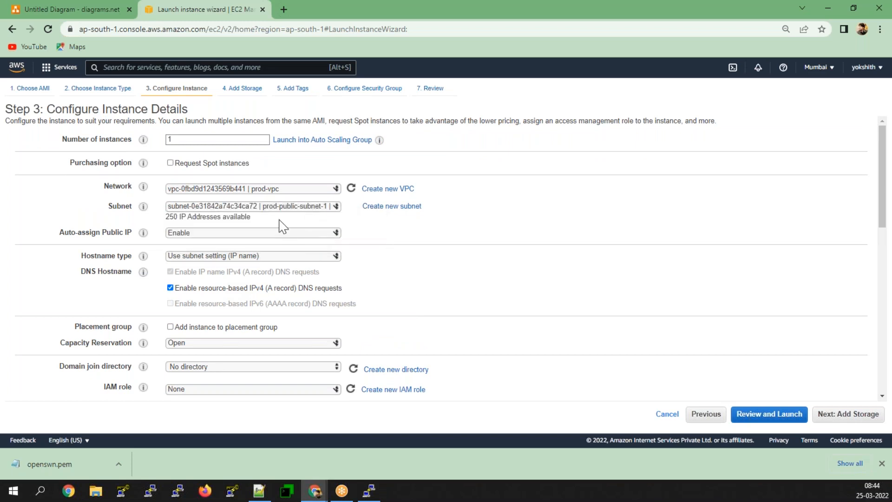
pyautogui.scroll(-7, 278, 286)
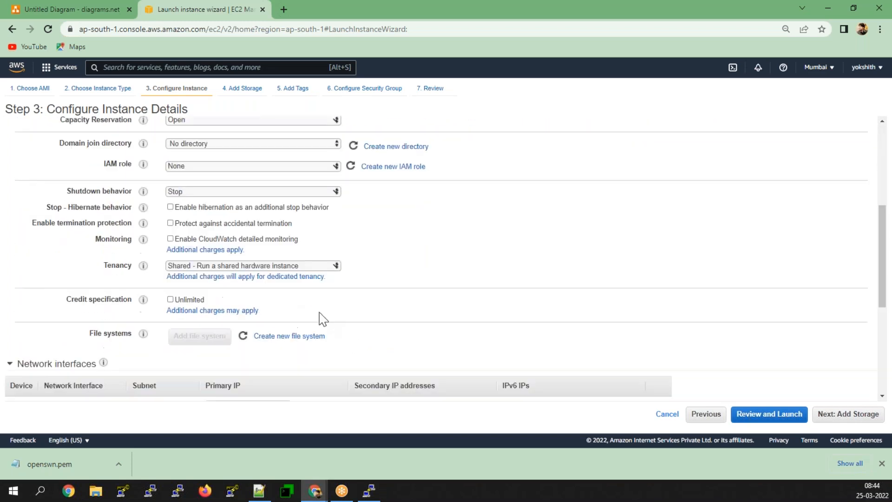
pyautogui.click(830, 414)
# Set the root volume size to 15 GiB and continue to the tags.
pyautogui.doubleClick(285, 198)
pyautogui.write('14')
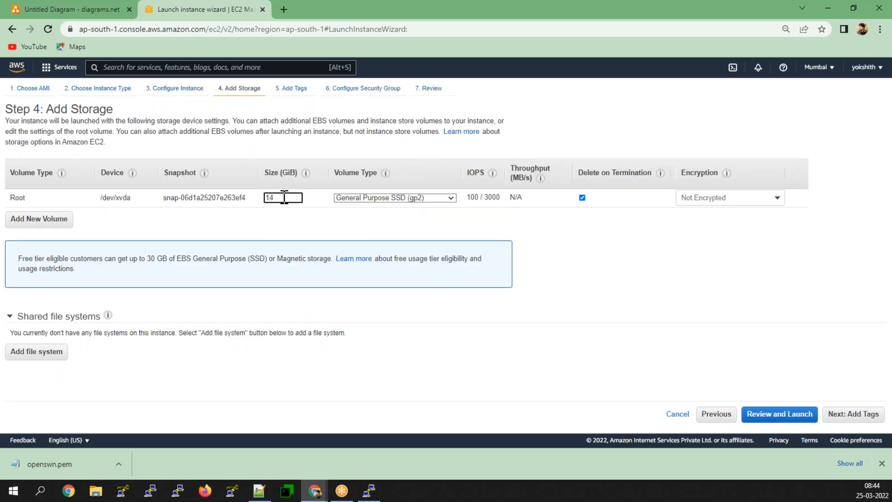
pyautogui.press('BackSpace')
pyautogui.write('5')
pyautogui.click(857, 414)
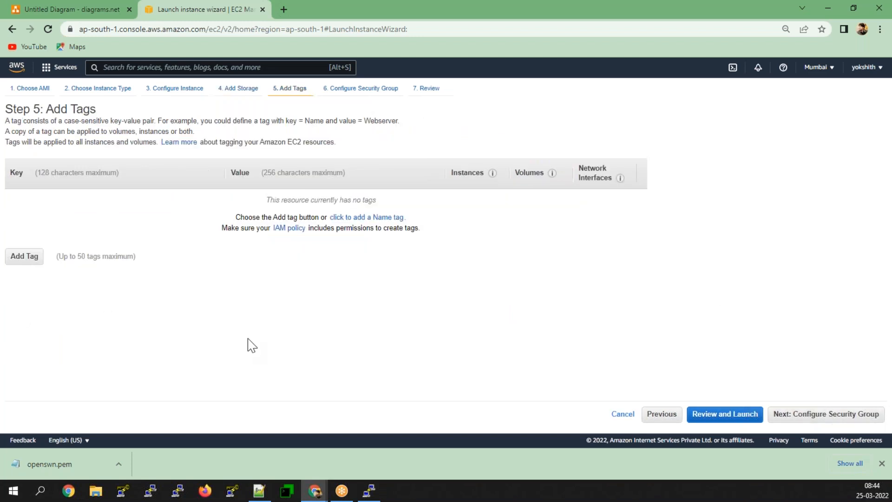
# Add a Name tag with the value Prod-AWS-VPC and continue to the security group configuration.
pyautogui.click(24, 259)
pyautogui.click(37, 203)
pyautogui.press('Tab')
pyautogui.write('Pr')
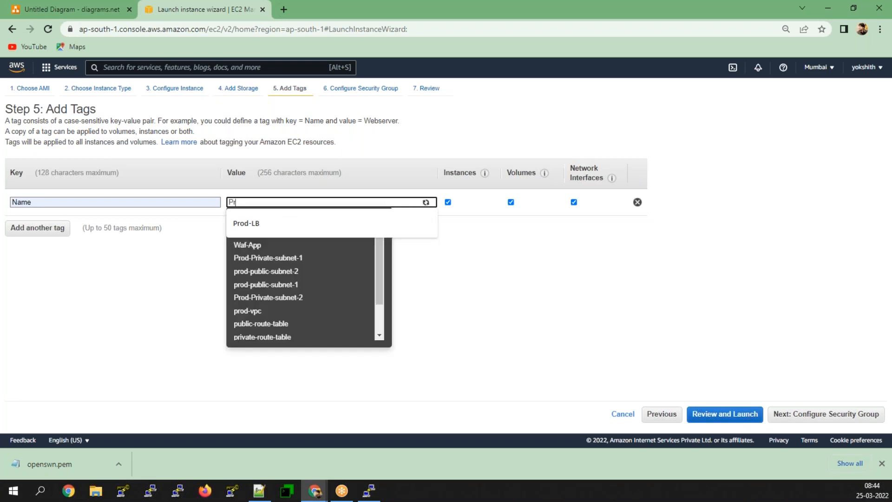
pyautogui.write('od-')
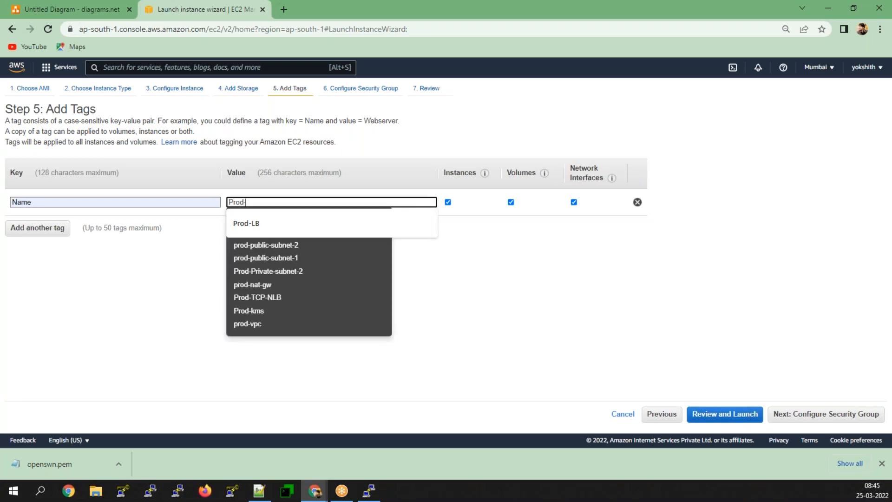
pyautogui.write('AWS-VPC')
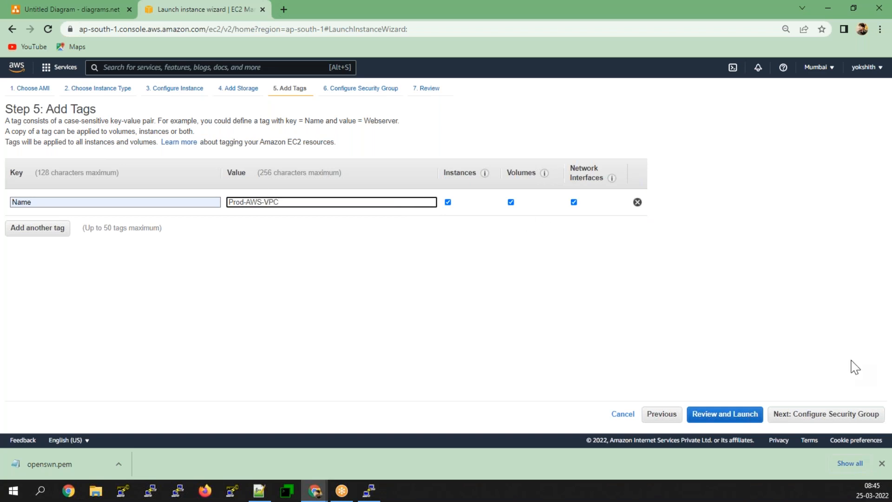
pyautogui.click(832, 413)
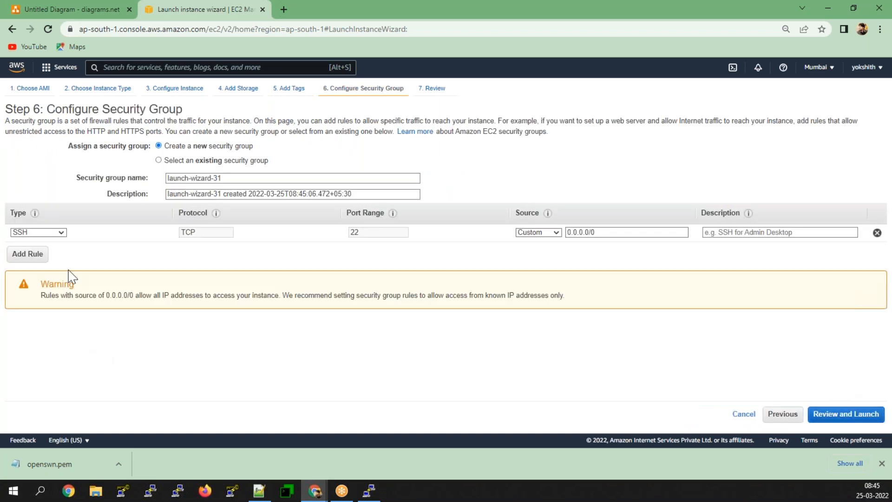
# Add an All traffic inbound rule to the new security group with the custom source 10.30.0.0/16.
pyautogui.click(47, 257)
pyautogui.click(46, 251)
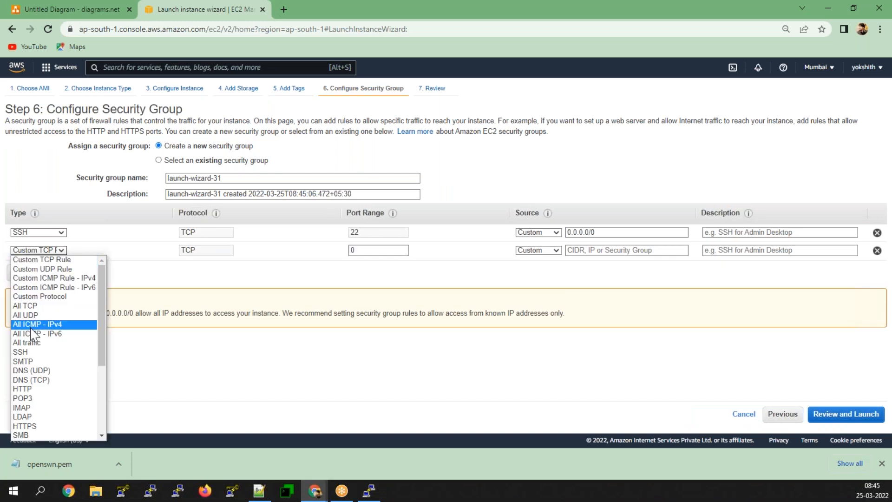
pyautogui.click(36, 344)
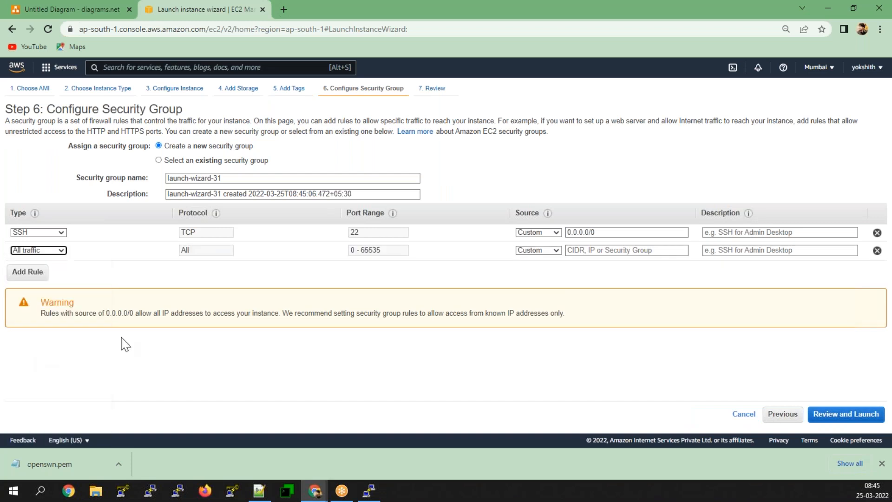
pyautogui.click(556, 251)
pyautogui.click(590, 251)
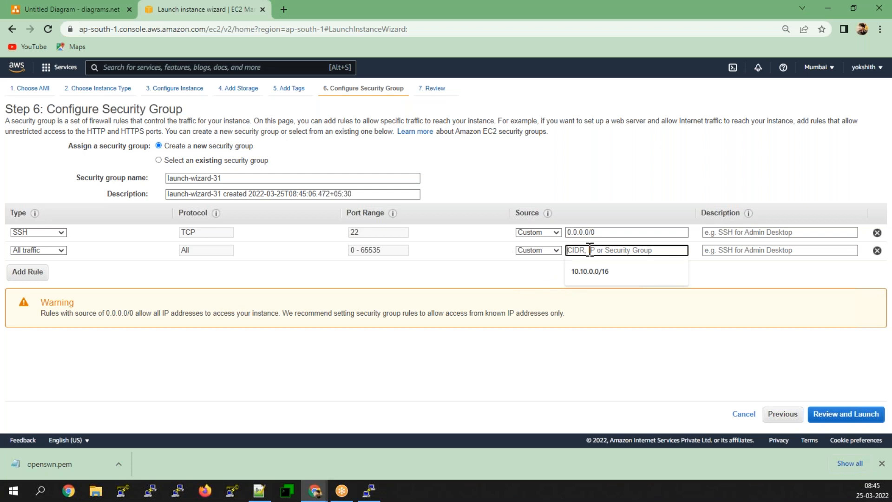
pyautogui.write('10.20')
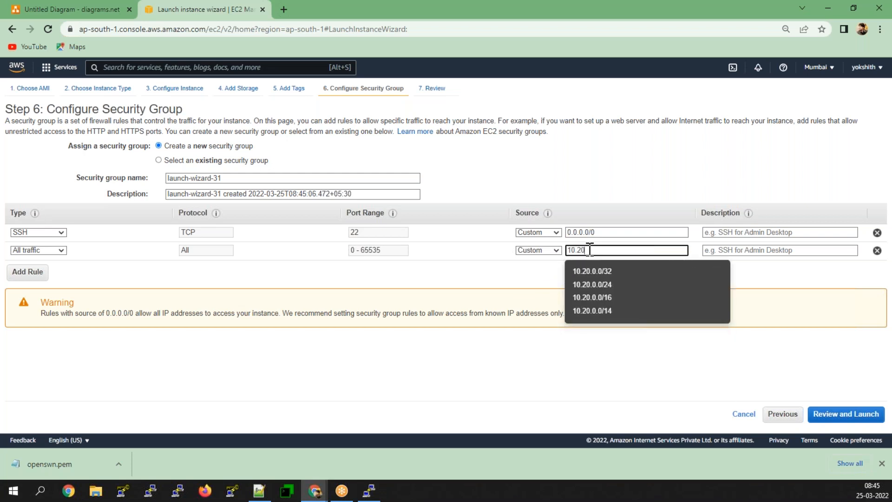
pyautogui.press('BackSpace')
pyautogui.press('BackSpace')
pyautogui.press('BackSpace')
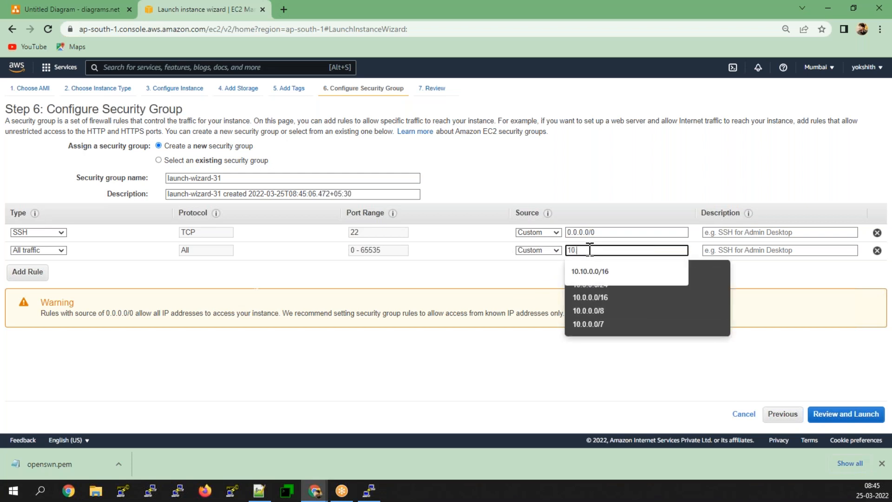
pyautogui.write('30')
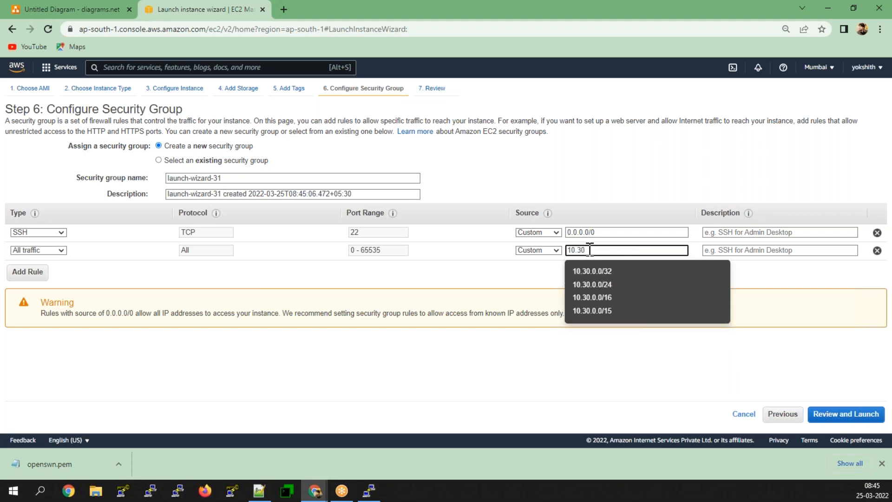
pyautogui.click(592, 298)
# Describe the All traffic rule as Customer-VPC and continue to the launch review.
pyautogui.click(734, 251)
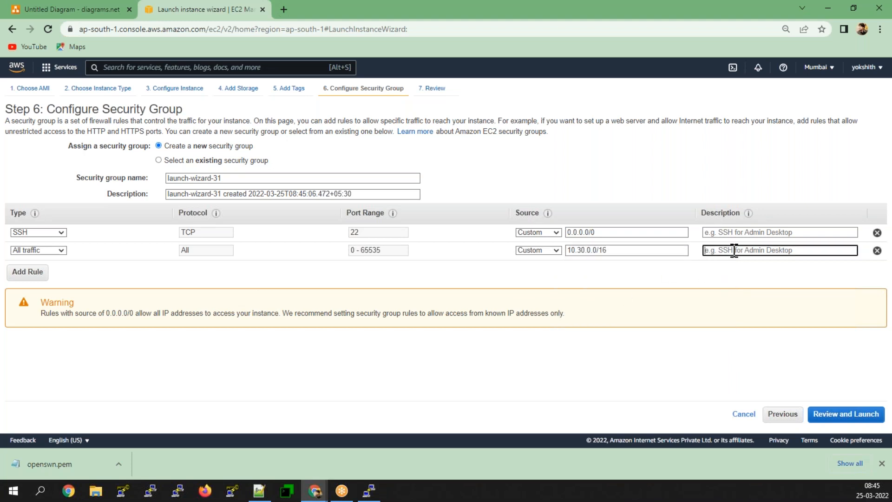
pyautogui.write('Customer-VPC')
pyautogui.click(753, 275)
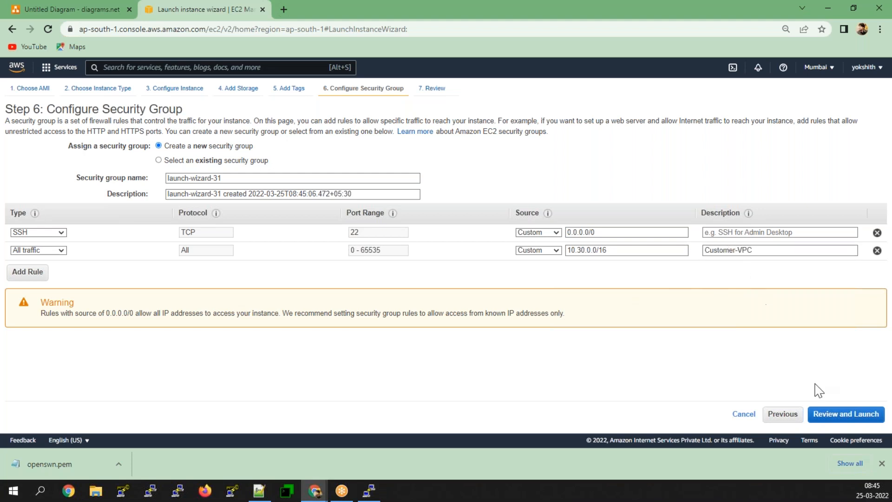
pyautogui.click(869, 417)
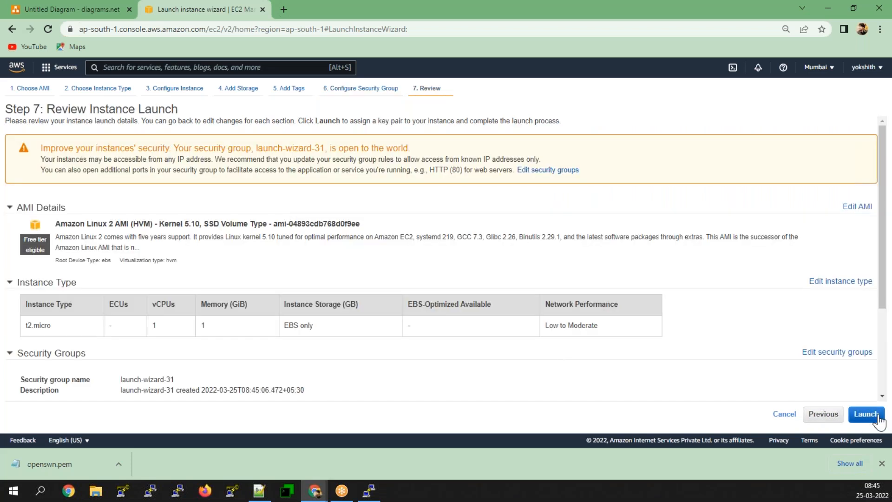
# Launch the instance with the existing waf key pair, acknowledging access to the private key, and go to the instances list.
pyautogui.click(865, 415)
pyautogui.click(300, 305)
pyautogui.click(341, 290)
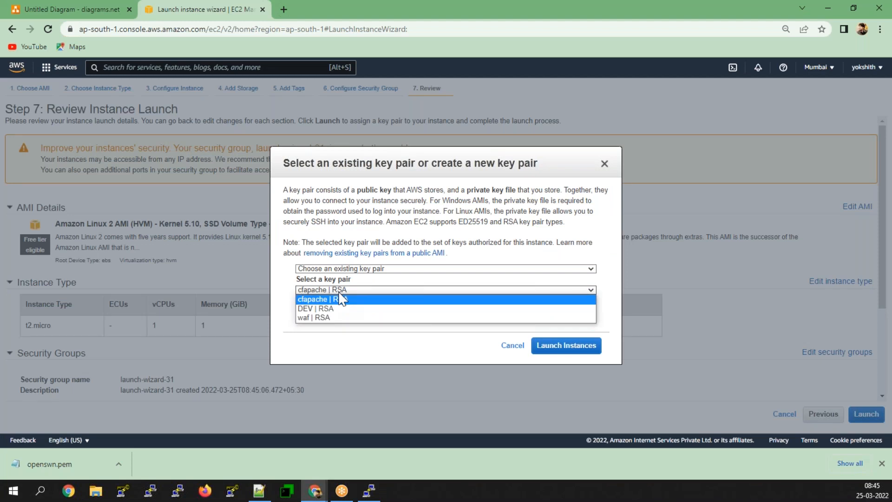
pyautogui.click(329, 318)
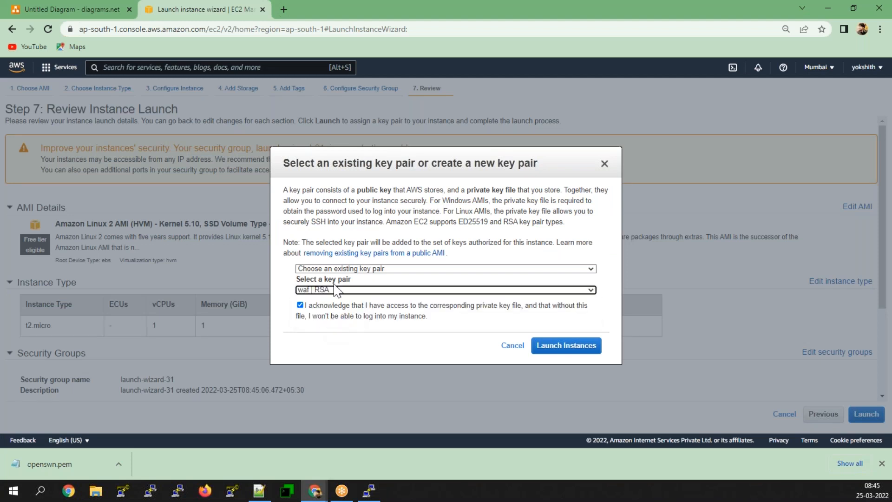
pyautogui.click(564, 350)
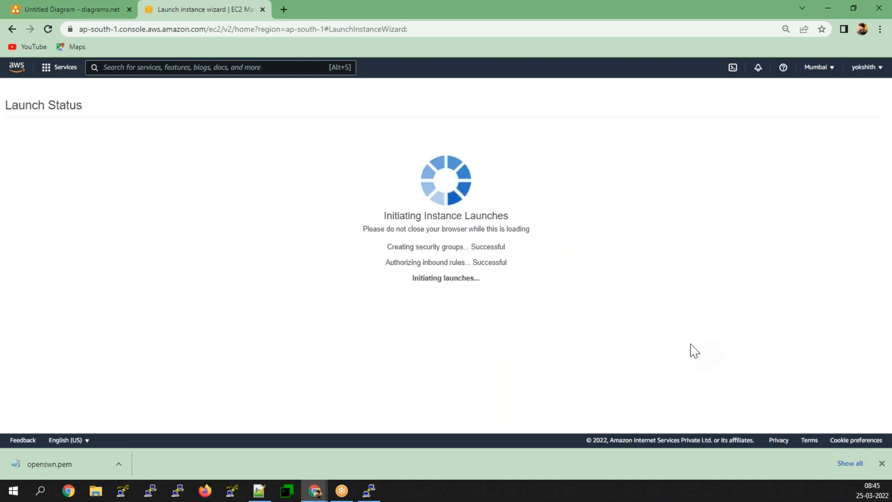
pyautogui.click(848, 415)
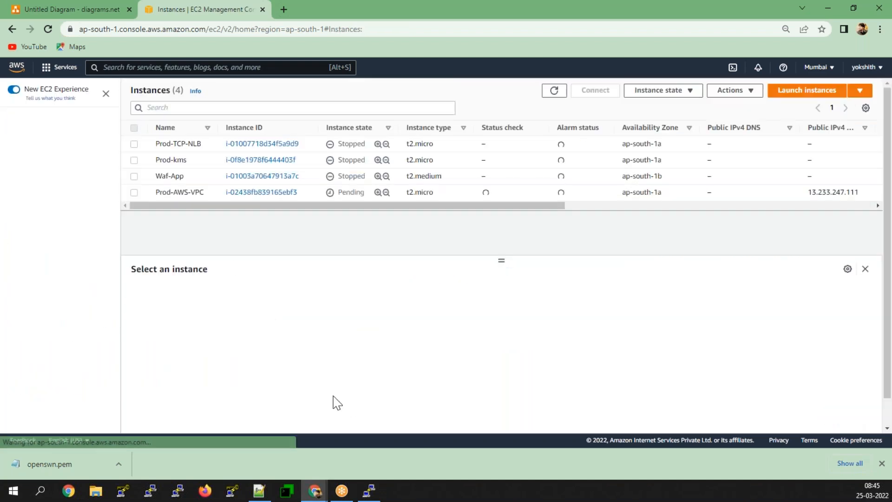
# Show the Prod-AWS-VPC instance's details, and switch to the diagrams.net network diagram to examine the virtual private gateway.
pyautogui.click(135, 192)
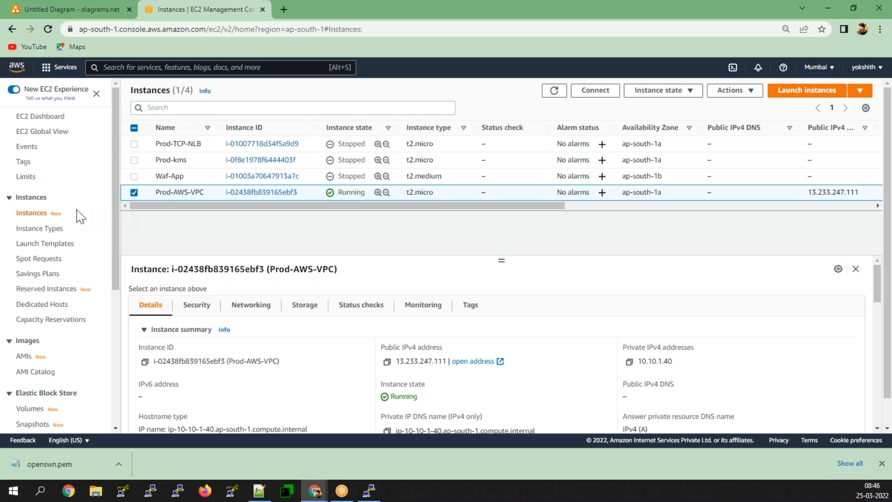
pyautogui.click(60, 69)
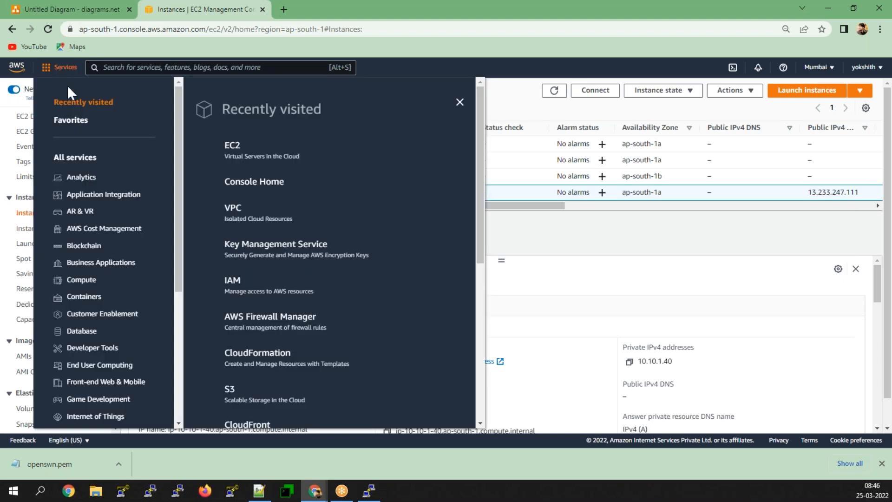
pyautogui.click(60, 6)
pyautogui.click(359, 288)
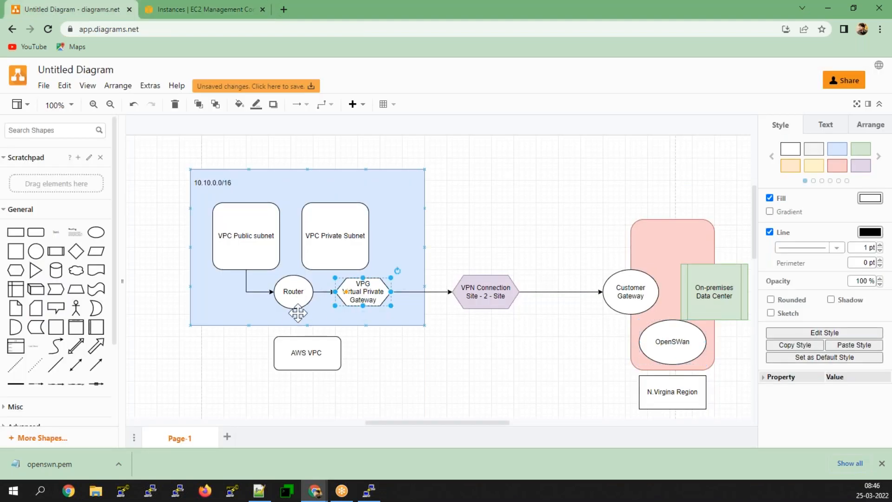
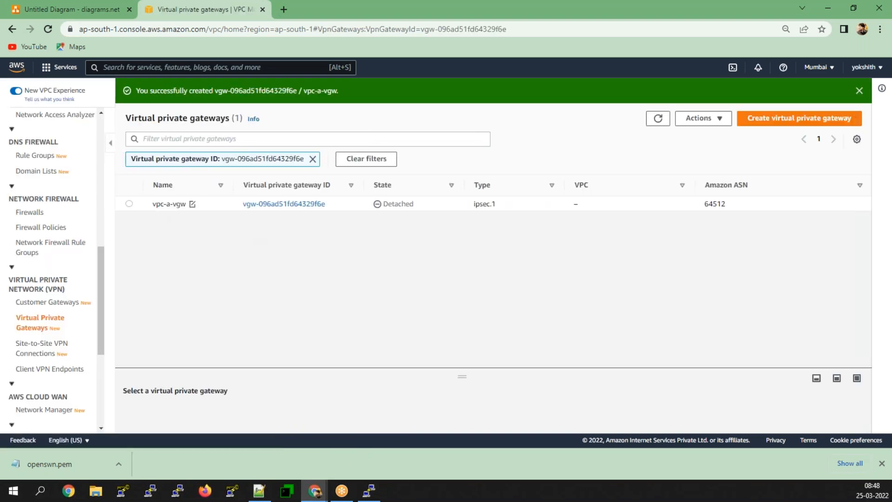
# Attach the virtual private gateway vpc-a-vgw to prod-vpc and enlarge its details pane.
pyautogui.click(130, 205)
pyautogui.click(704, 118)
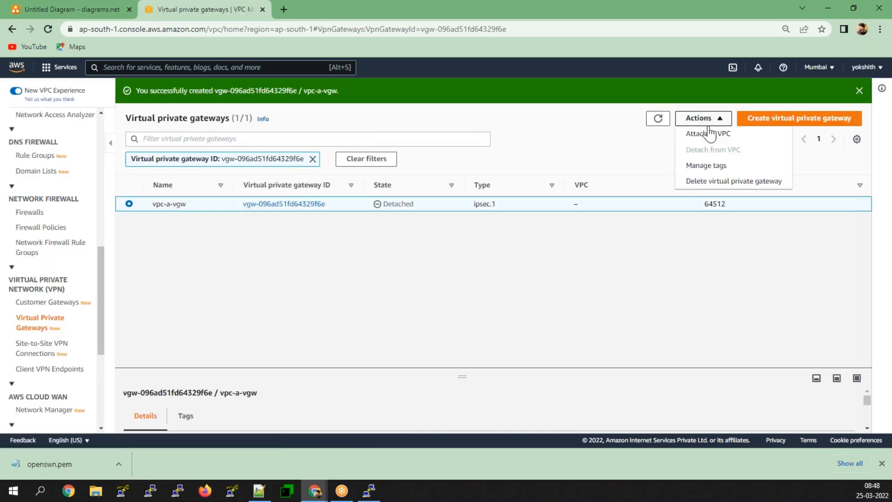
pyautogui.click(706, 133)
pyautogui.click(153, 237)
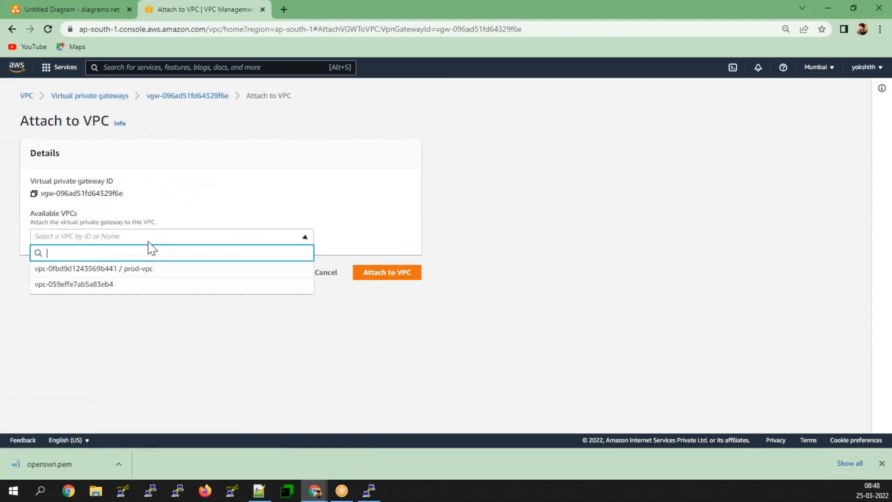
pyautogui.click(132, 266)
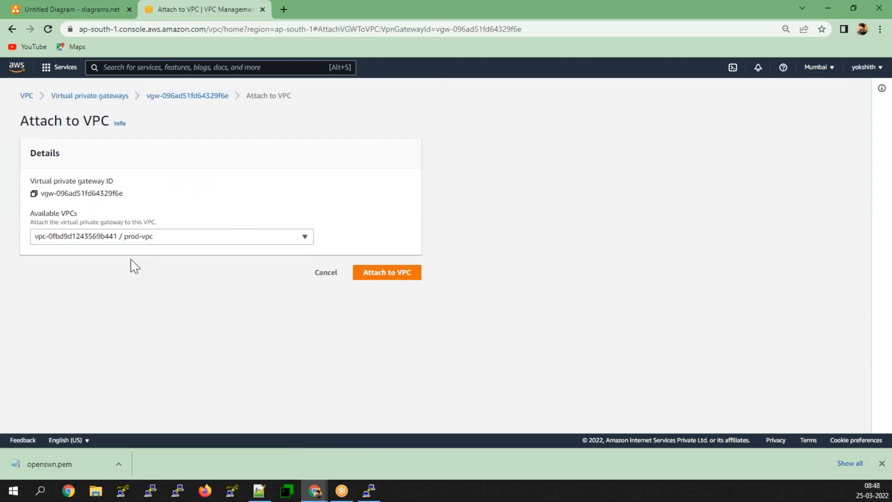
pyautogui.click(379, 275)
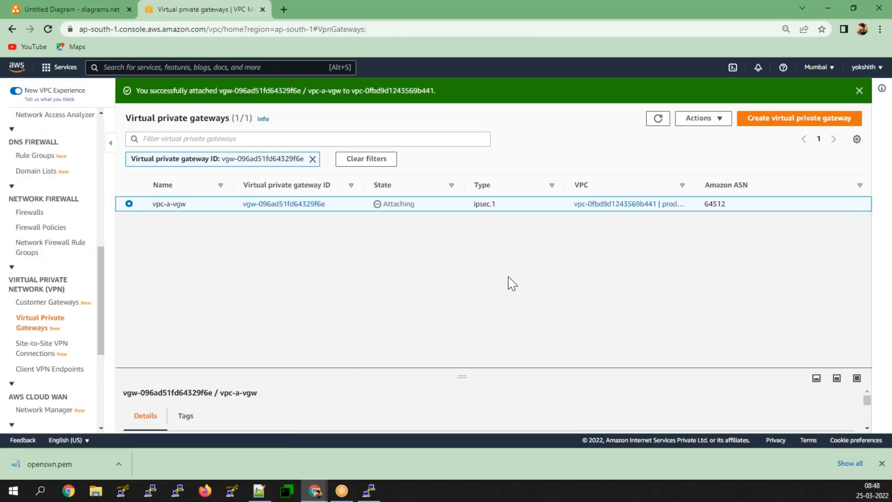
pyautogui.moveTo(464, 375); pyautogui.dragTo(463, 253)
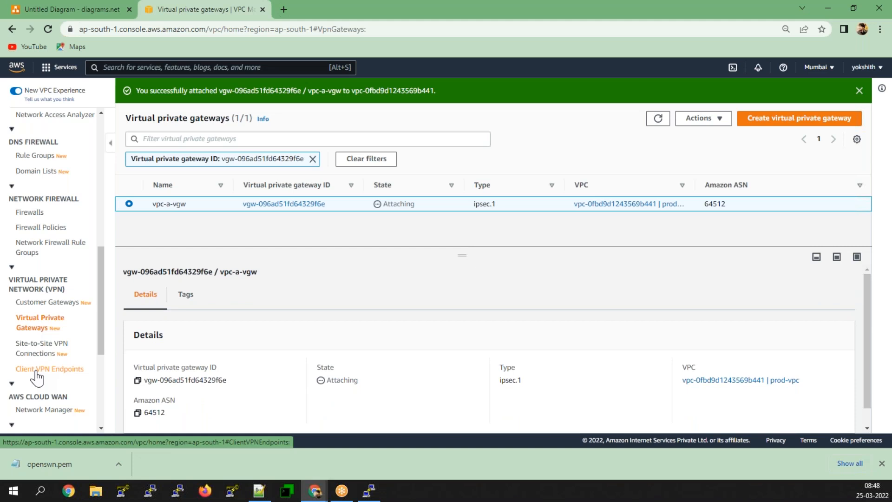
# Start creating a customer gateway with the name tag vpc-a-prod-cgw.
pyautogui.click(61, 303)
pyautogui.click(816, 94)
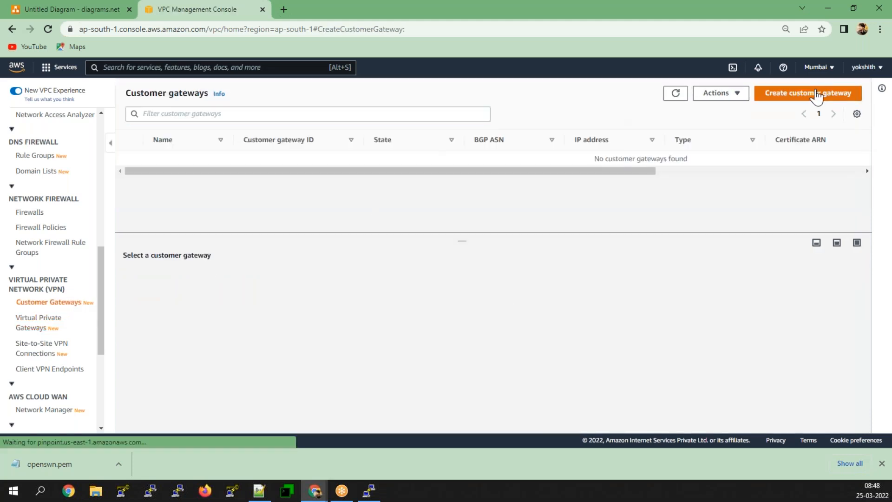
pyautogui.click(106, 230)
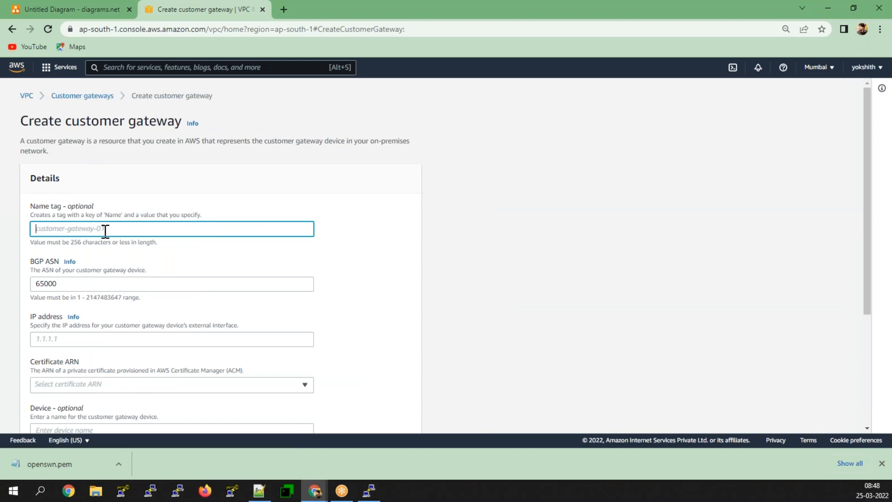
pyautogui.write('vpc-a-prod-cgw')
# Examine the customer gateway form's IP address, certificate ARN and BGP ASN settings.
pyautogui.click(64, 338)
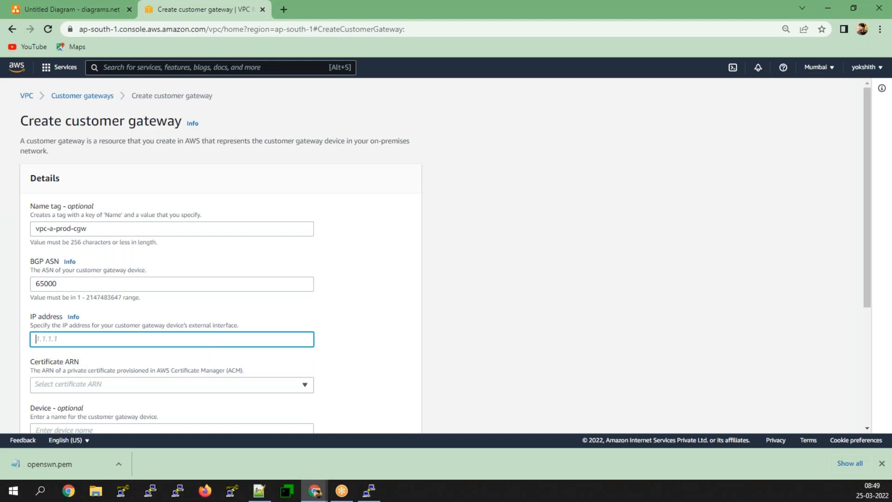
pyautogui.scroll(-3, 46, 335)
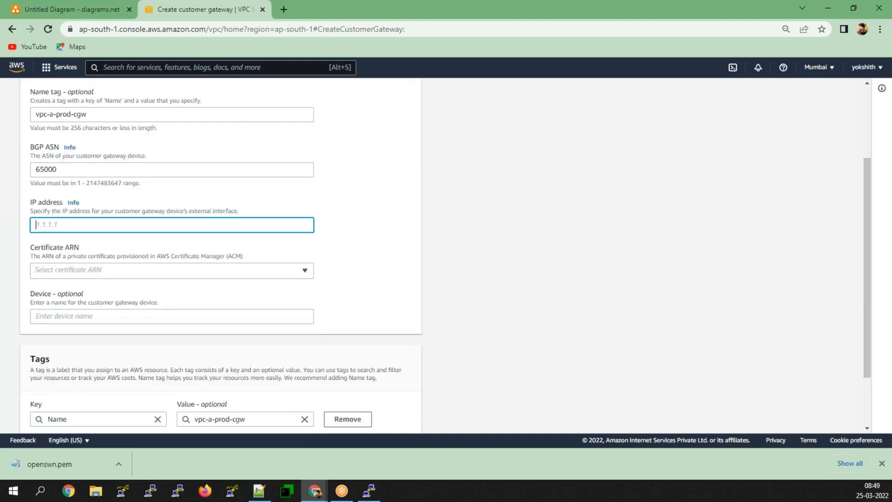
pyautogui.click(92, 218)
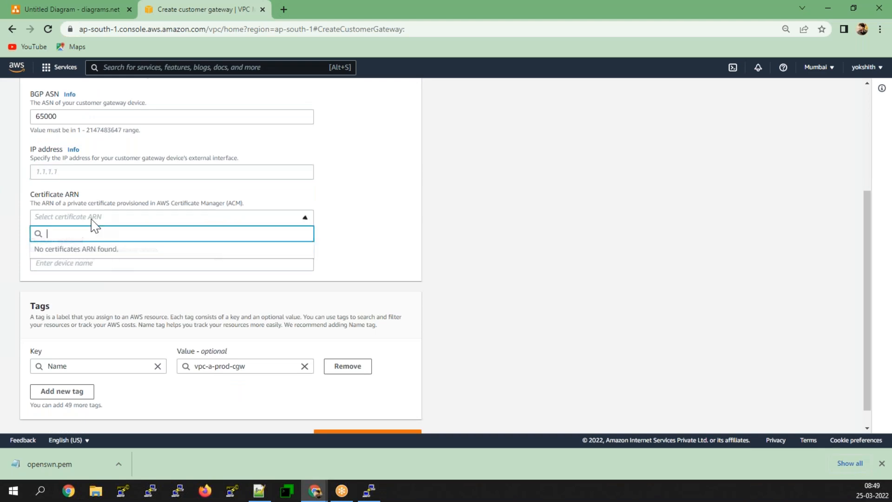
pyautogui.click(85, 217)
pyautogui.scroll(3, 73, 248)
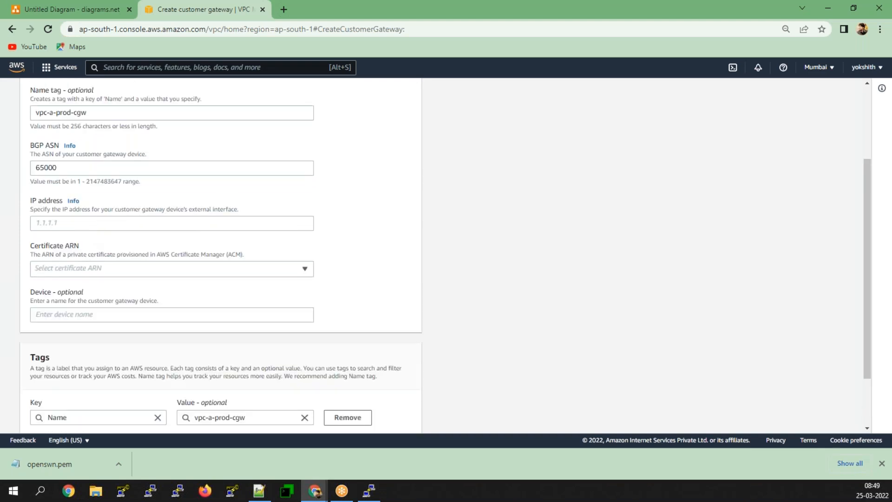
pyautogui.click(56, 228)
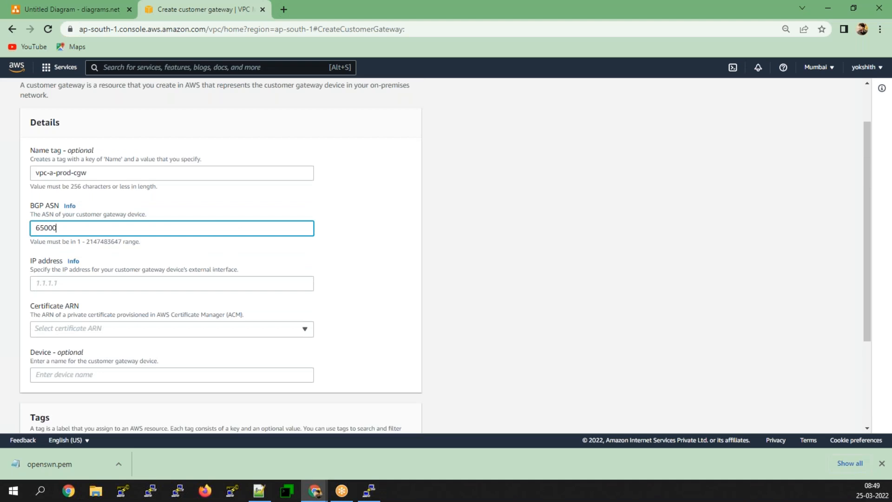
pyautogui.scroll(1, 92, 239)
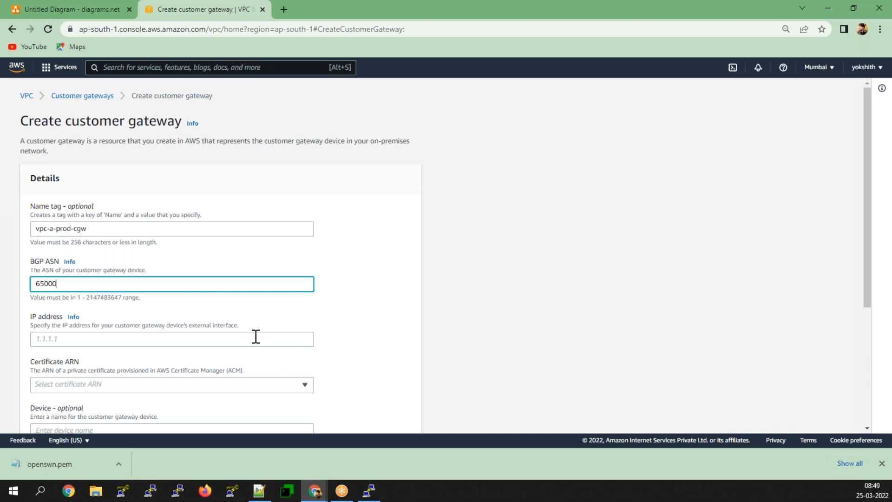
# Open the EC2 instances list in a duplicate of the browser tab and show the details of Prod-AWS-VPC.
pyautogui.rightClick(205, 6)
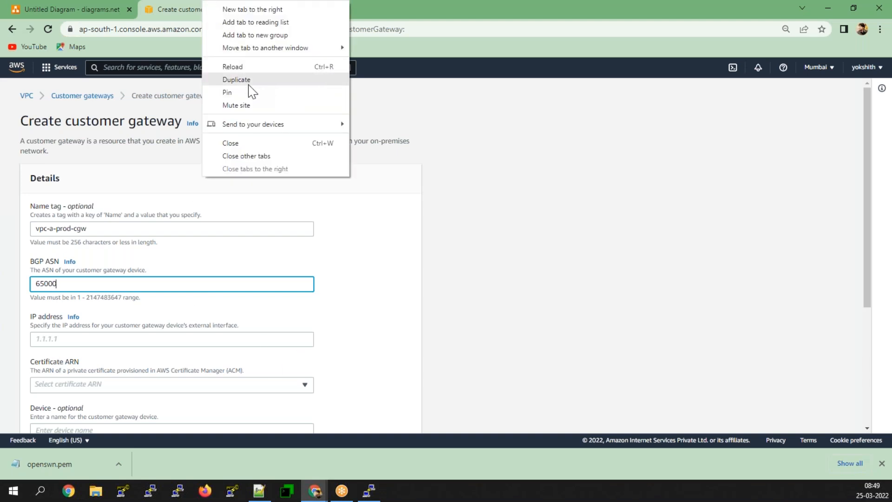
pyautogui.click(250, 83)
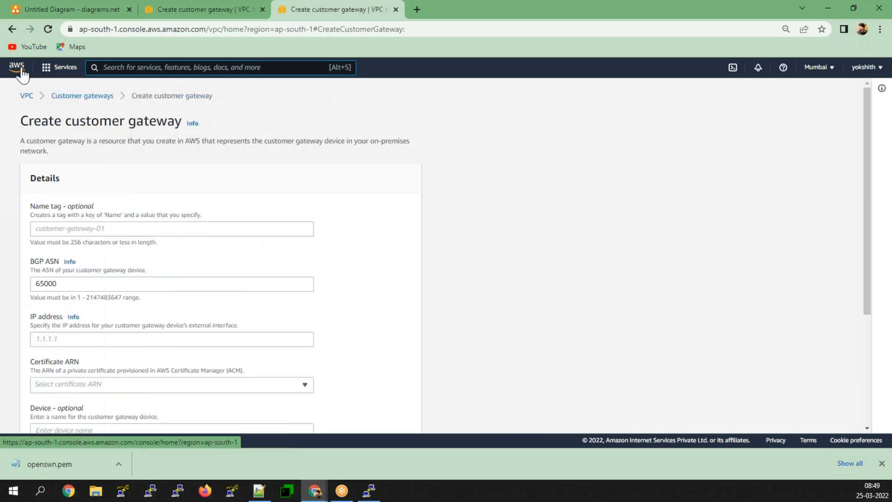
pyautogui.click(21, 69)
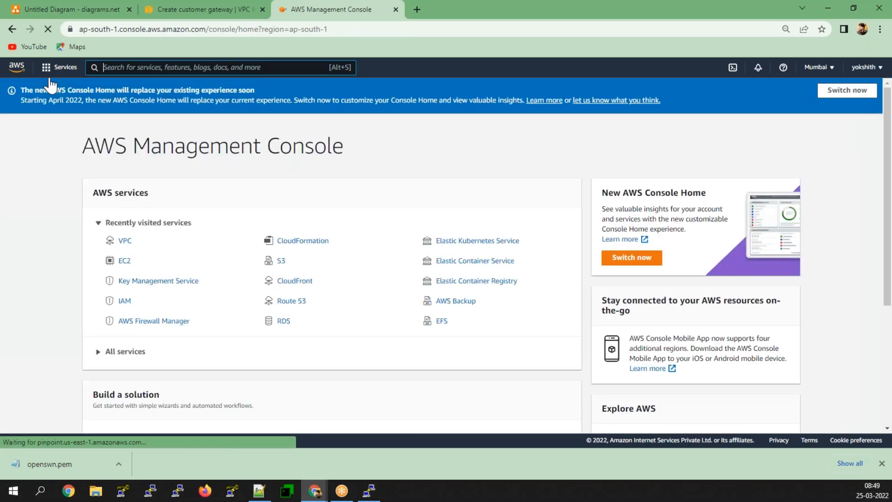
pyautogui.click(125, 262)
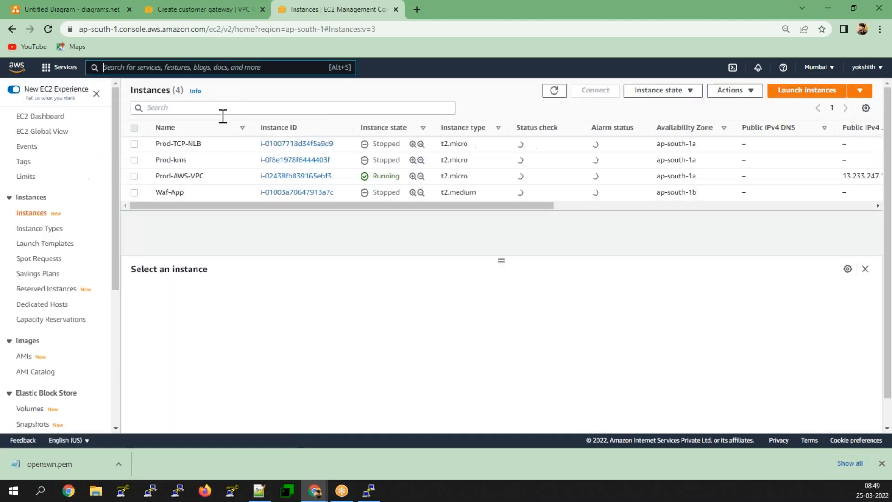
pyautogui.click(134, 176)
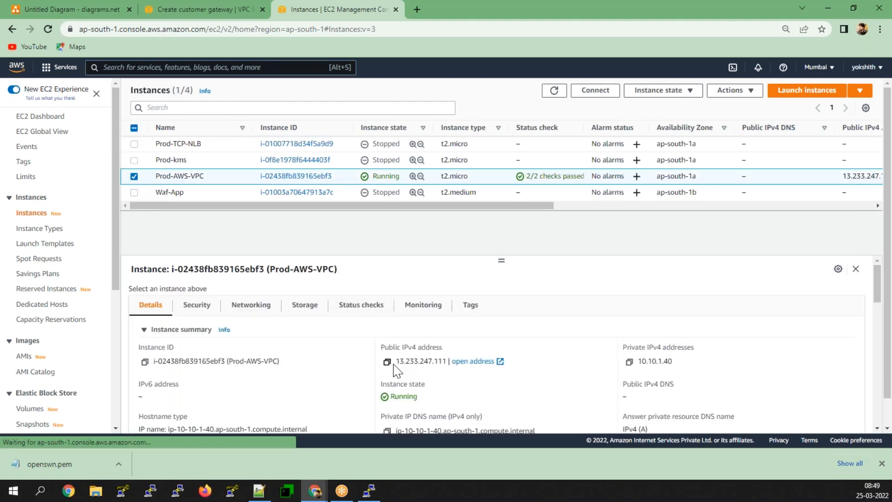
# Copy Prod-AWS-VPC's public IPv4 address 13.233.247.111 into the IP address of the customer gateway being created.
pyautogui.click(387, 361)
pyautogui.click(200, 9)
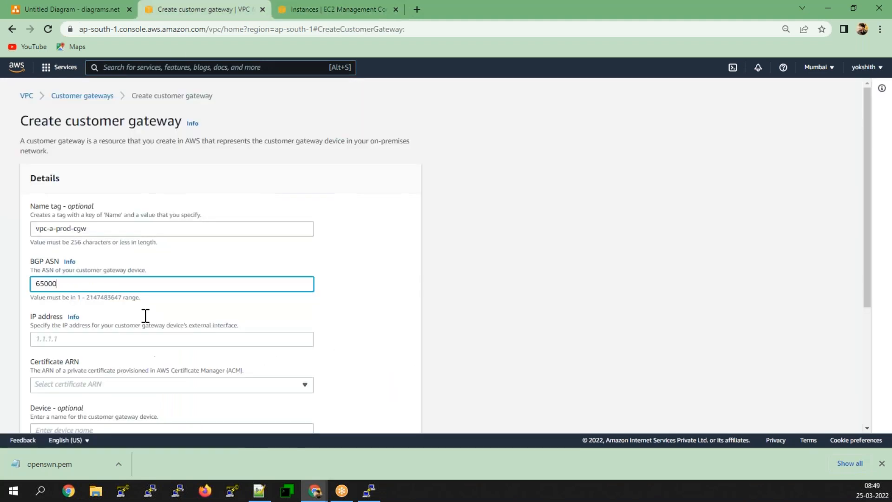
pyautogui.click(77, 341)
pyautogui.hotkey('ctrl', 'v')
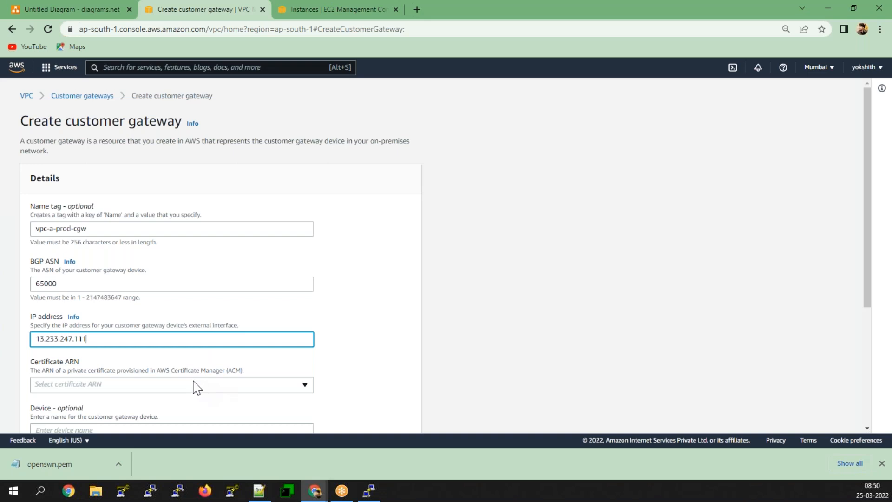
# Review the remaining certificate, device and tag settings and create the customer gateway vpc-a-prod-cgw.
pyautogui.scroll(-1, 195, 387)
pyautogui.click(228, 335)
pyautogui.click(227, 335)
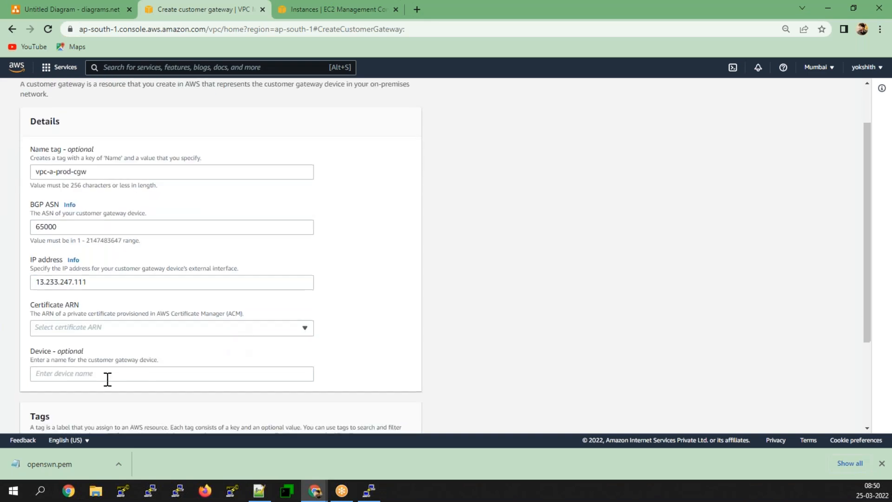
pyautogui.scroll(-2, 107, 379)
pyautogui.click(79, 261)
pyautogui.scroll(-1, 274, 353)
pyautogui.click(386, 421)
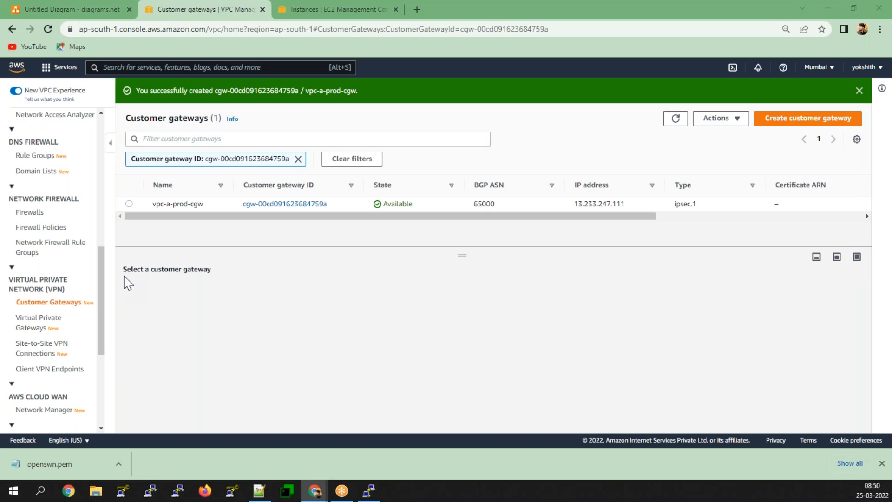
# Start creating a site-to-site VPN connection with the name tag awsvpctodc.
pyautogui.click(687, 120)
pyautogui.click(34, 355)
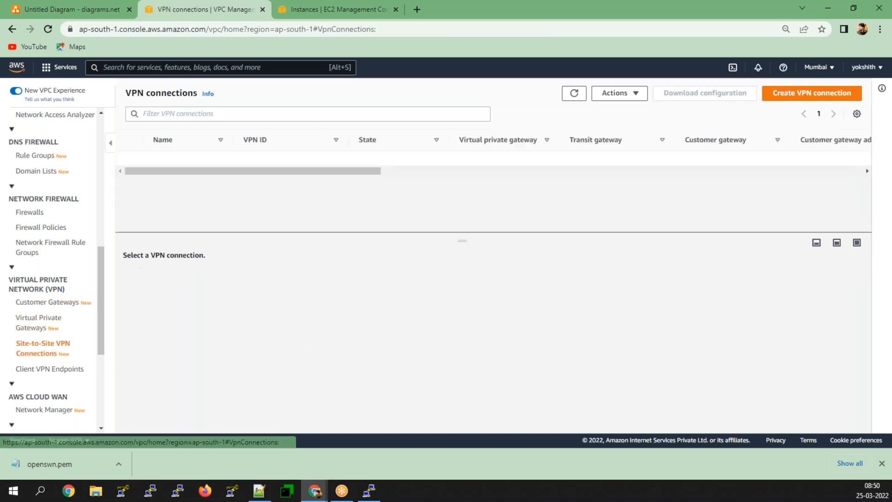
pyautogui.click(773, 96)
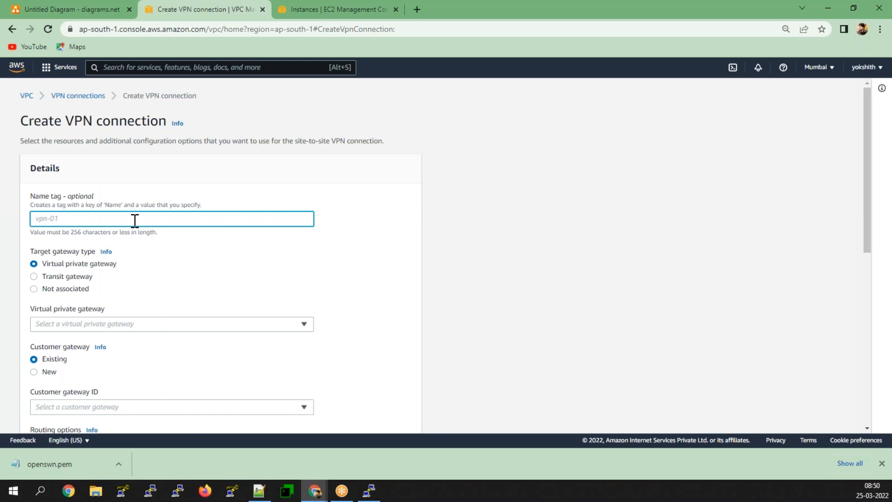
pyautogui.write('awsvpctodc')
# Target the virtual private gateway vpc-a-vgw and choose the existing customer gateway vpc-a-prod-cgw for the VPN connection.
pyautogui.click(80, 278)
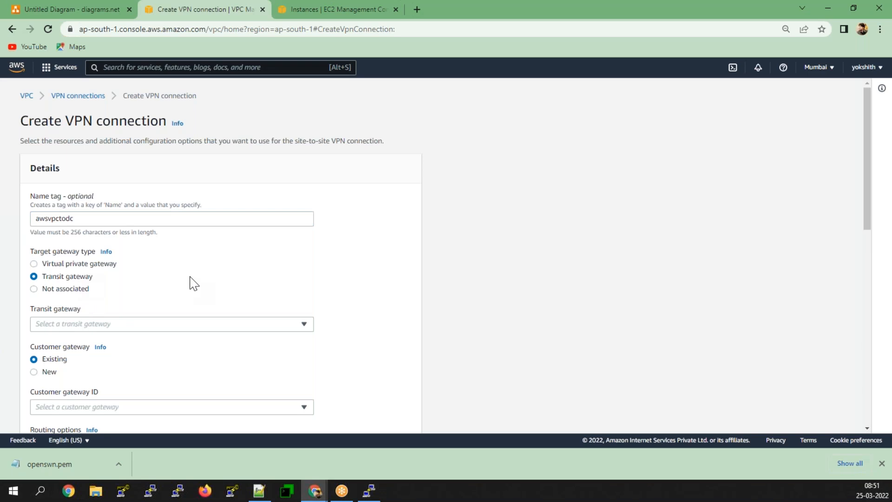
pyautogui.click(99, 269)
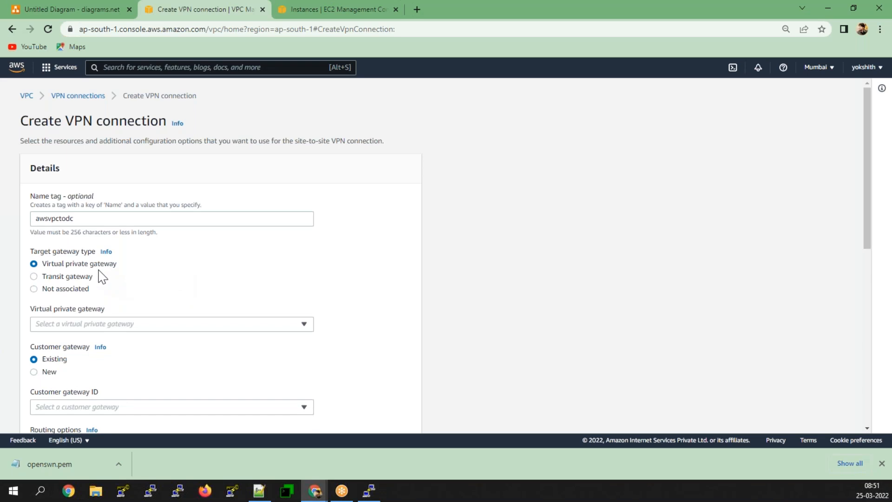
pyautogui.click(130, 328)
pyautogui.click(96, 366)
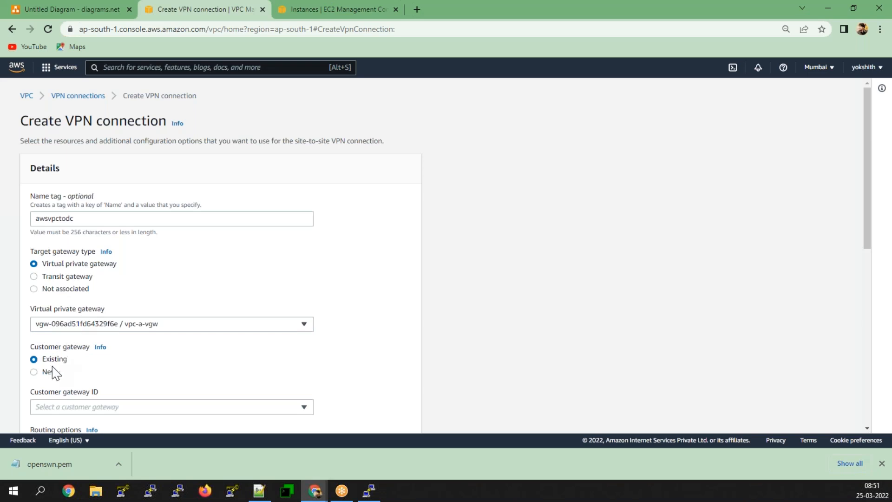
pyautogui.scroll(-2, 51, 372)
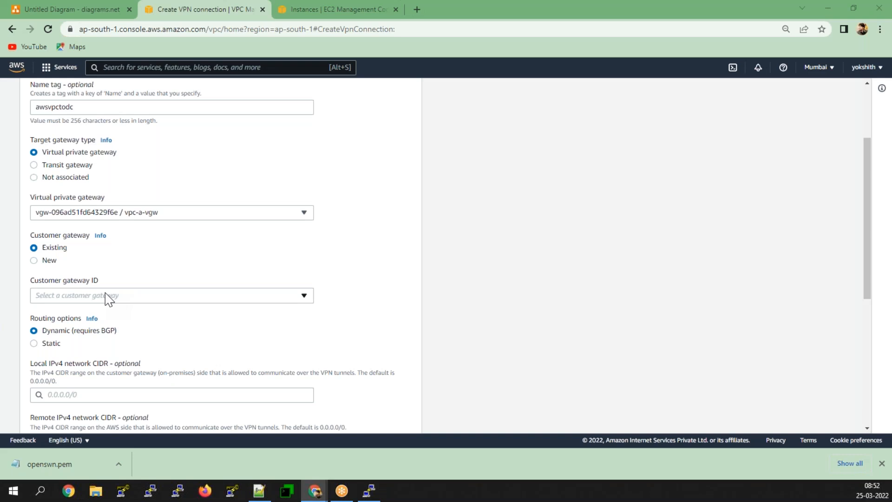
pyautogui.click(109, 296)
pyautogui.click(81, 328)
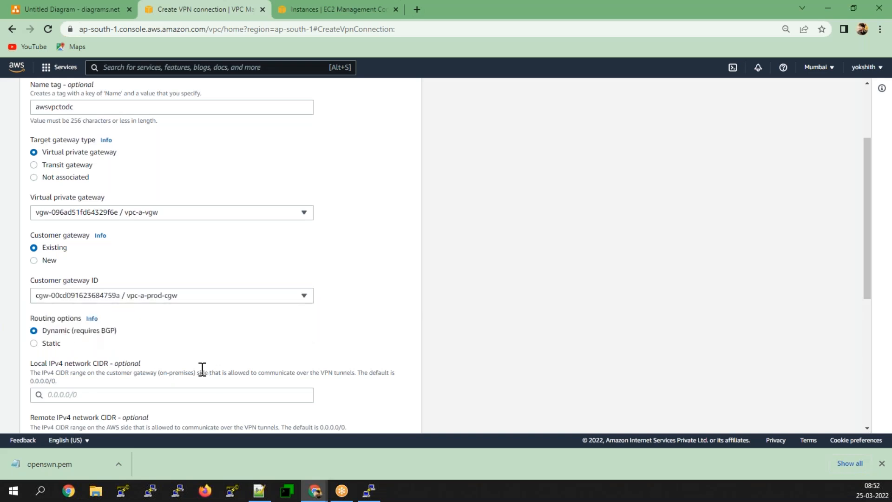
# Set the VPN connection's routing to static and add the static IP prefix 10.10.0.0/16.
pyautogui.scroll(-3, 202, 368)
pyautogui.click(47, 232)
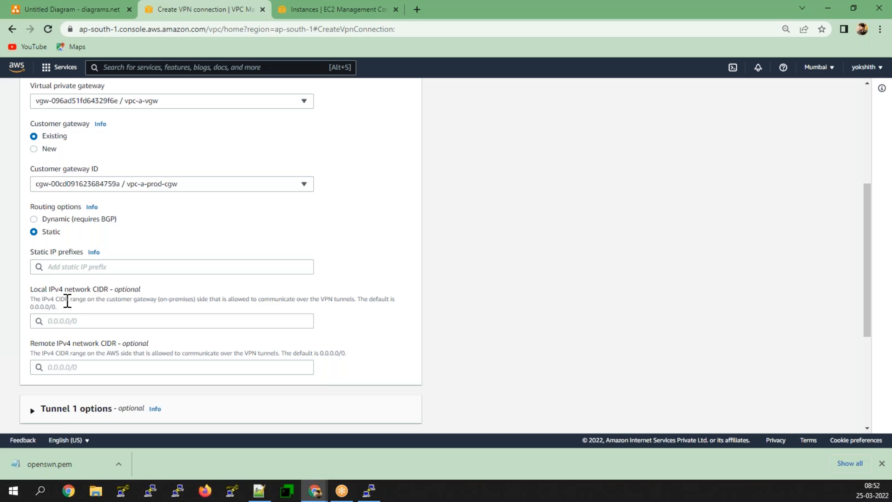
pyautogui.click(79, 270)
pyautogui.write('10.20')
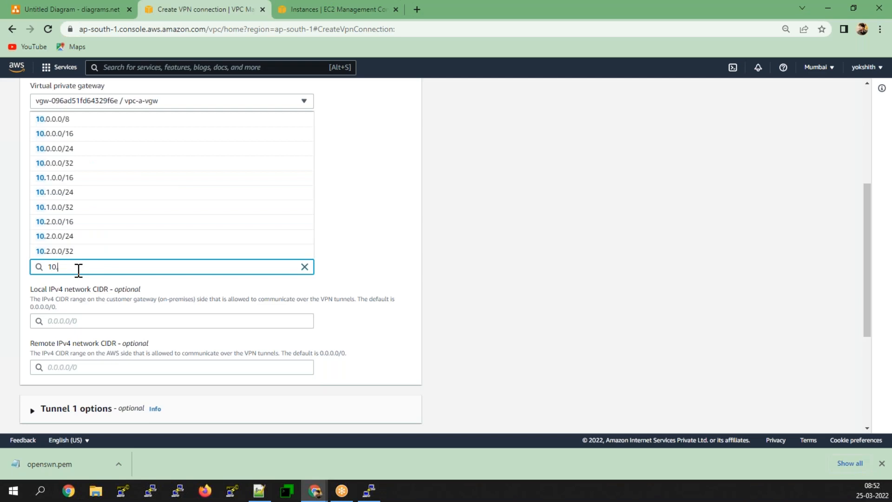
pyautogui.press('BackSpace')
pyautogui.press('BackSpace')
pyautogui.press('BackSpace')
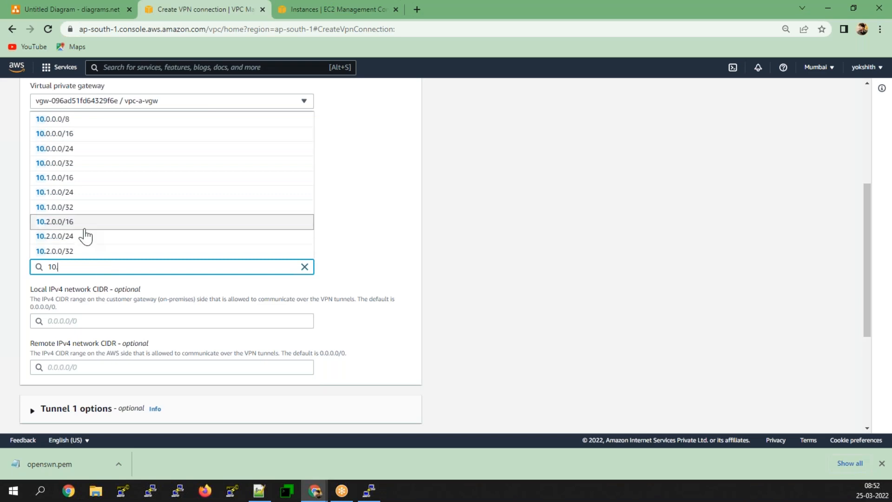
pyautogui.write('.10')
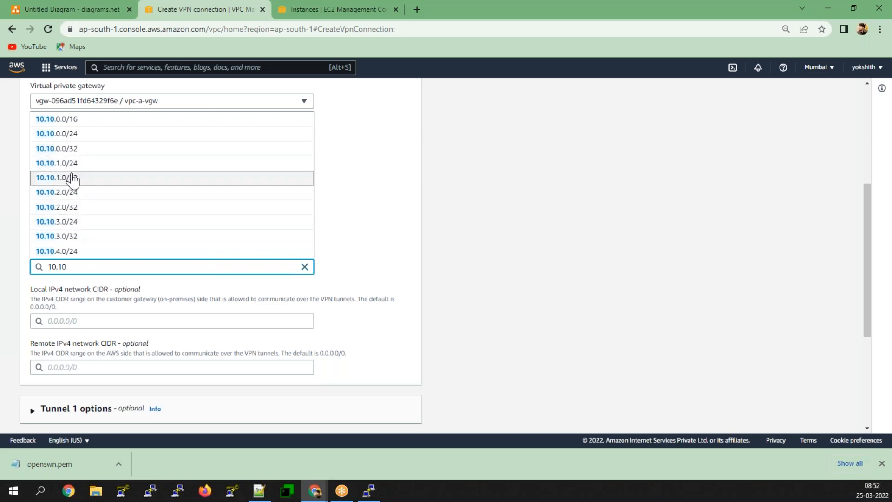
pyautogui.click(79, 119)
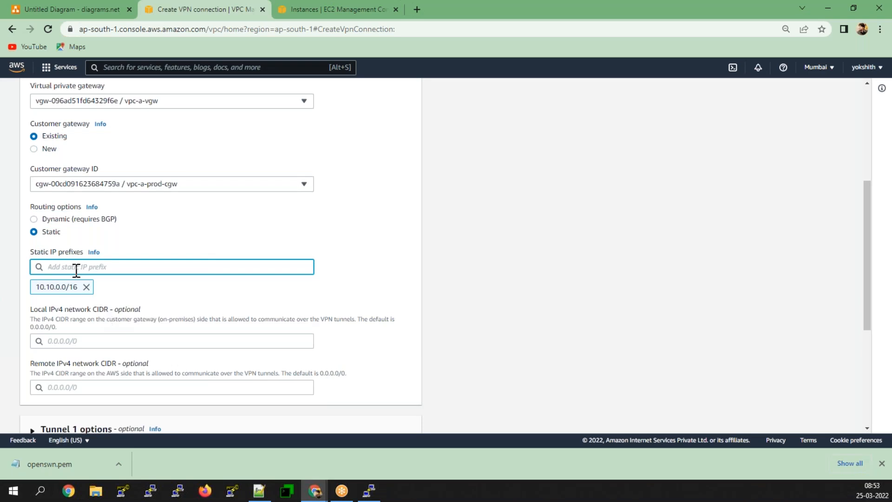
# Create the VPN connection awsvpctodc, leaving the local and remote CIDRs and the tunnel options at their defaults.
pyautogui.scroll(-1, 90, 358)
pyautogui.scroll(-2, 91, 361)
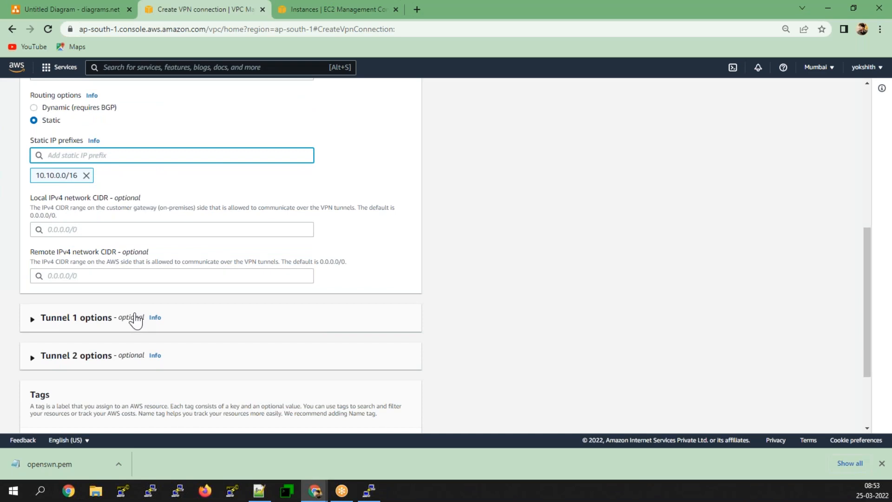
pyautogui.scroll(-3, 135, 319)
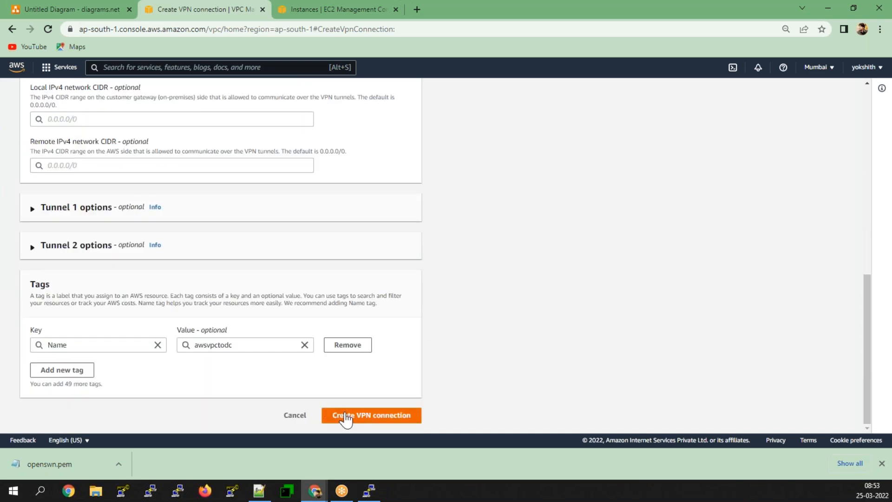
pyautogui.click(356, 415)
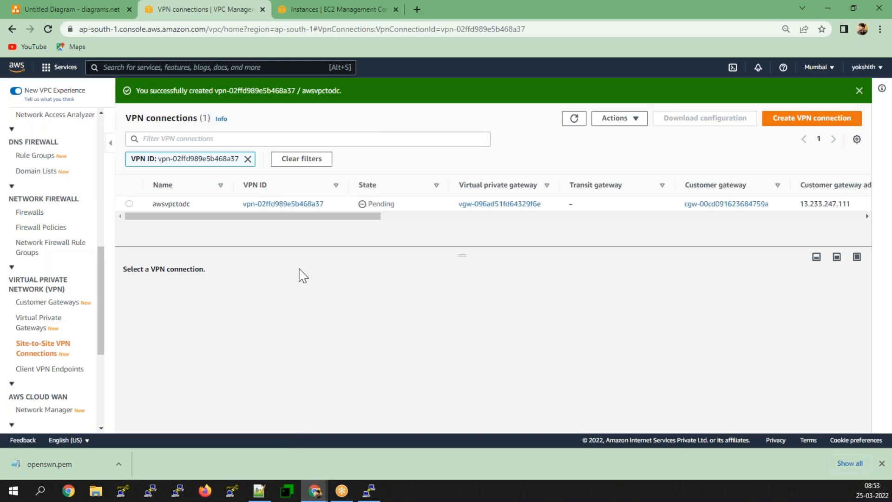
# Examine the tunnel details of awsvpctodc and keep refreshing the VPN connections list to check its state.
pyautogui.click(130, 206)
pyautogui.click(206, 296)
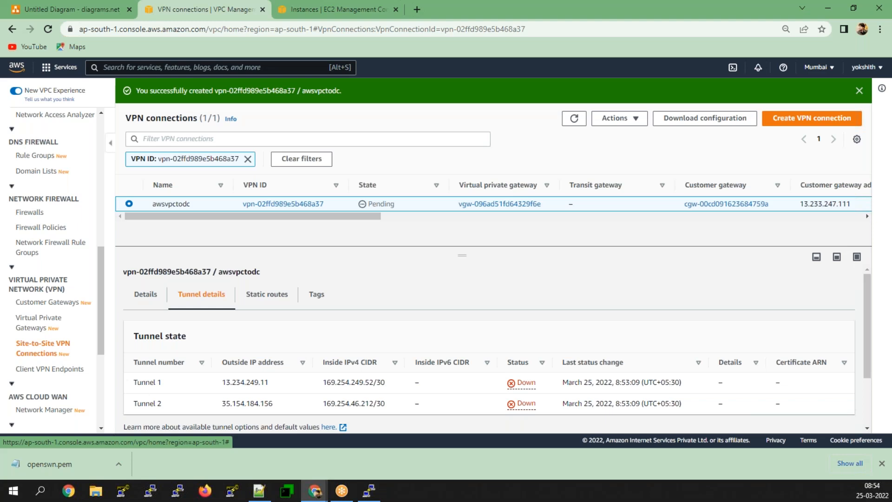
pyautogui.click(575, 119)
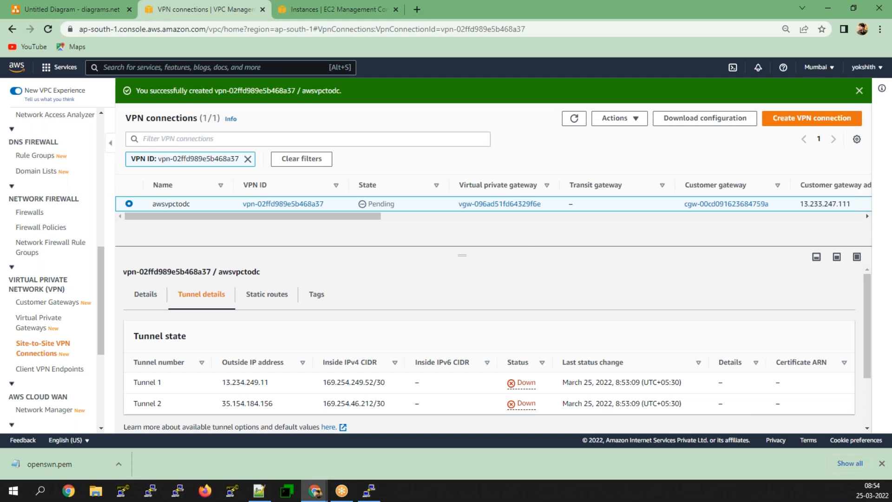
pyautogui.click(140, 307)
pyautogui.click(179, 303)
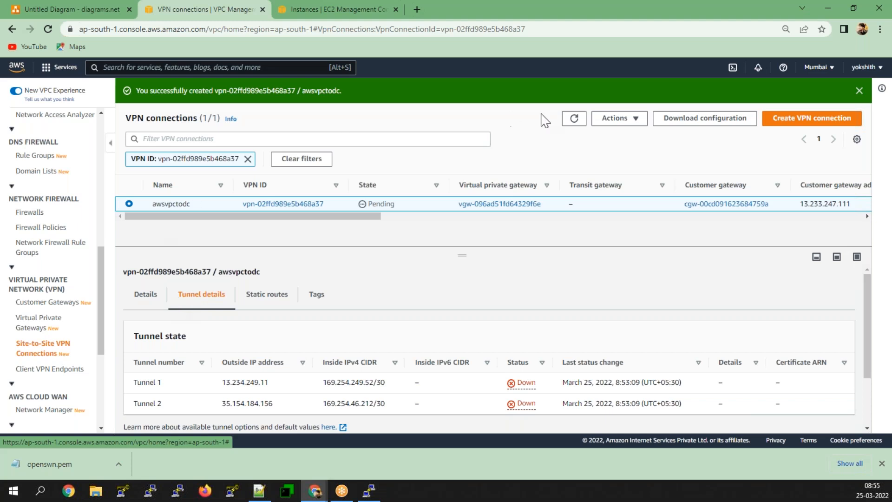
pyautogui.click(574, 119)
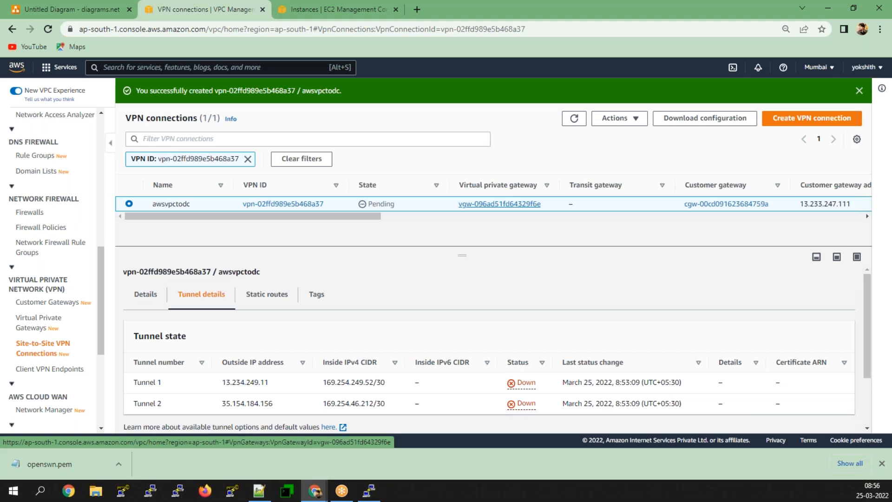
pyautogui.click(575, 119)
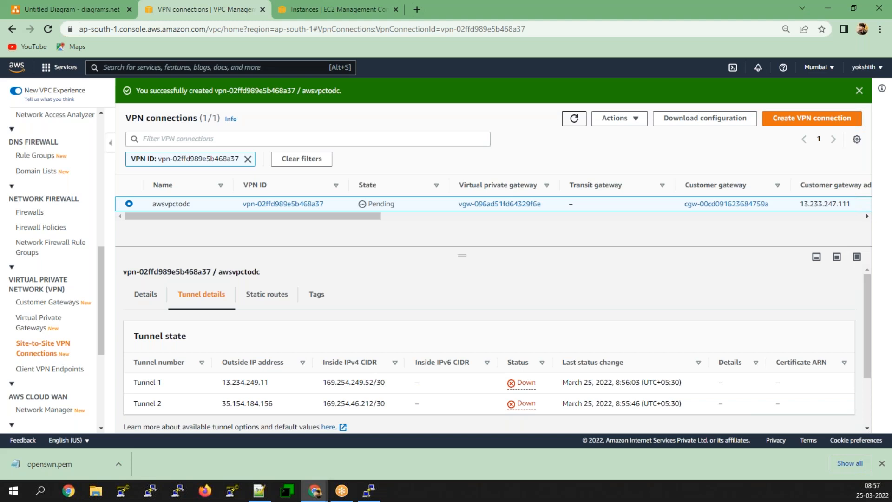
pyautogui.click(574, 119)
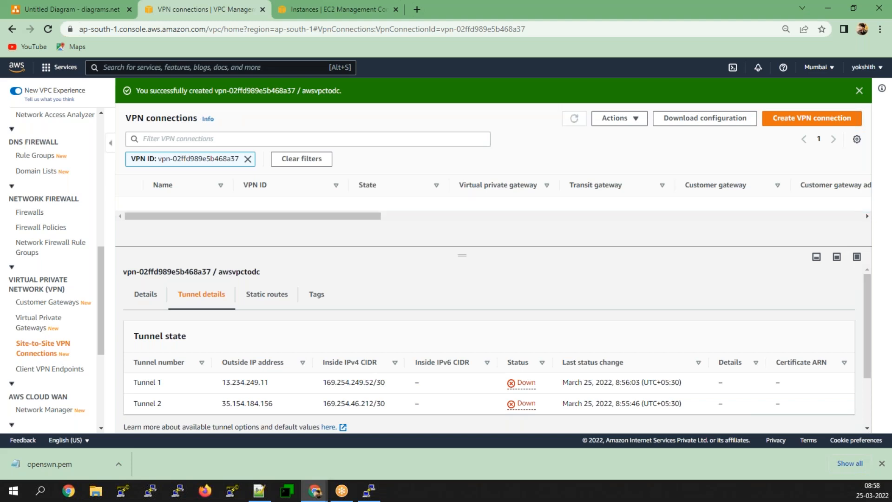
pyautogui.click(148, 297)
pyautogui.click(203, 297)
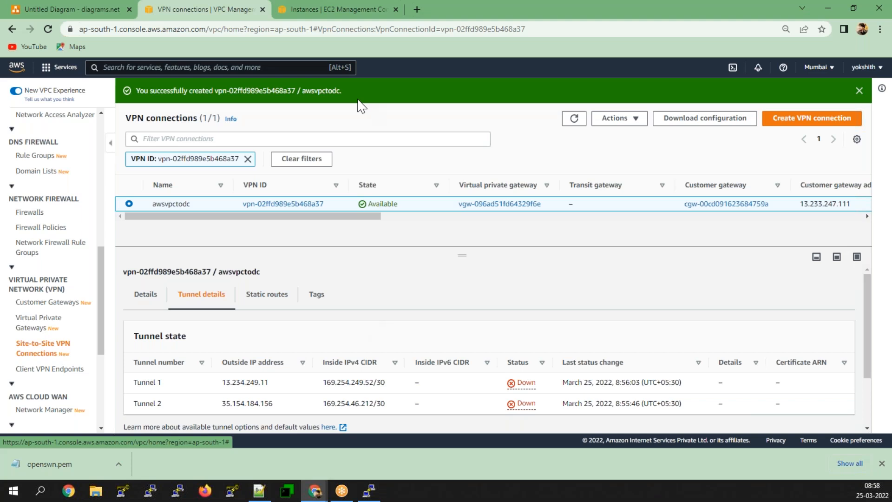
# Download the sample configuration of awsvpctodc for vendor Openswan, software Openswan 2.6.38+ and IKE version ikev1, and close the download dialog.
pyautogui.click(687, 124)
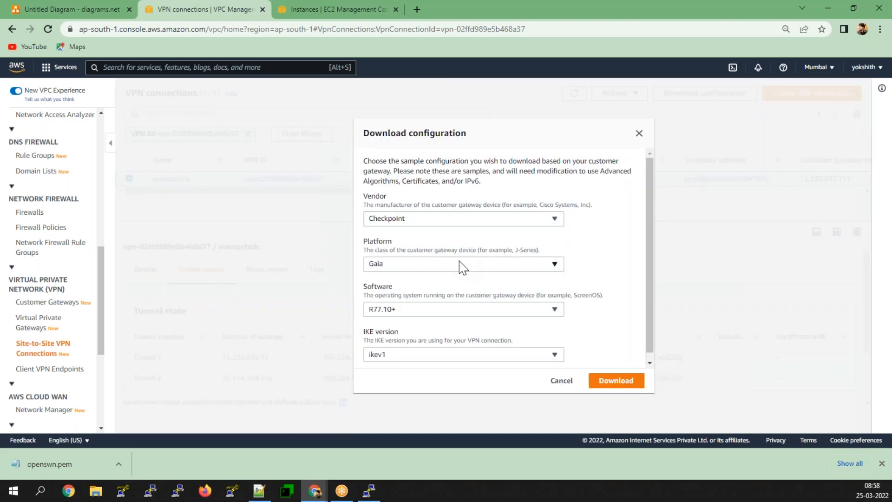
pyautogui.click(450, 222)
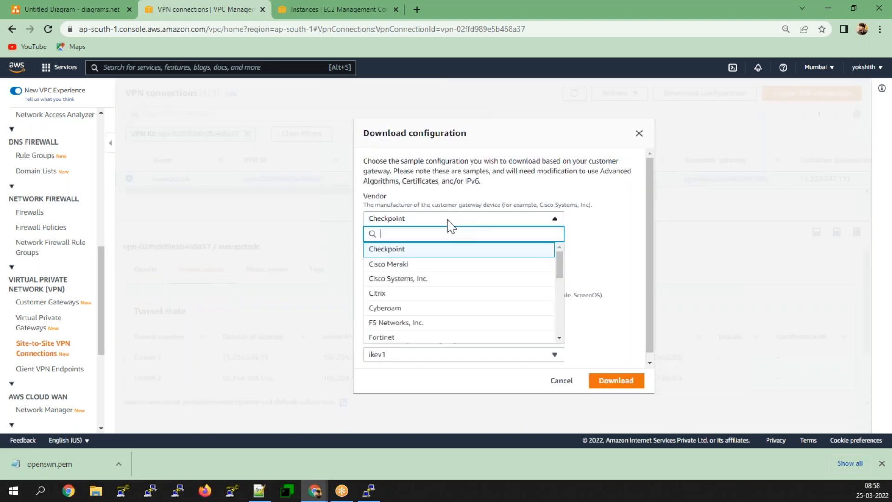
pyautogui.scroll(-5, 408, 310)
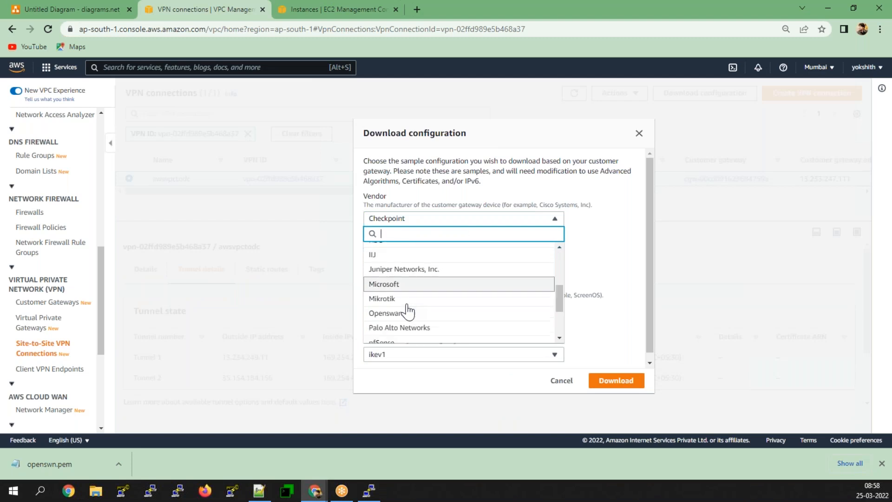
pyautogui.click(408, 286)
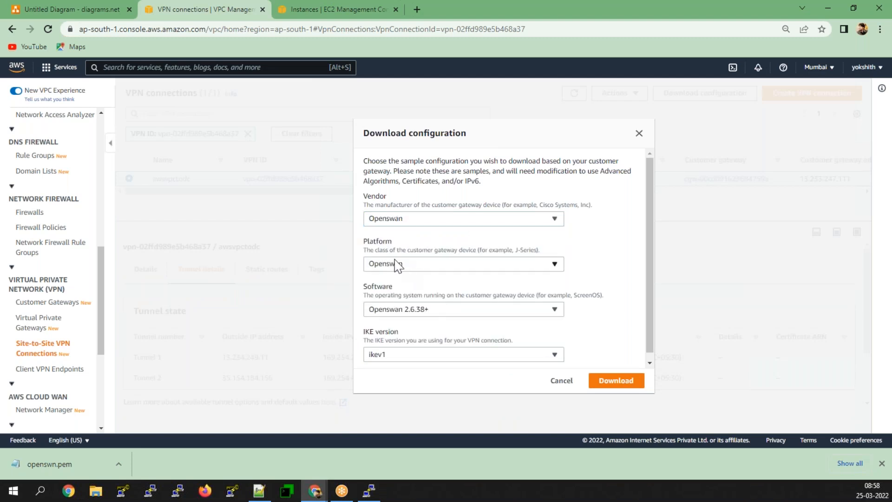
pyautogui.scroll(-1, 509, 360)
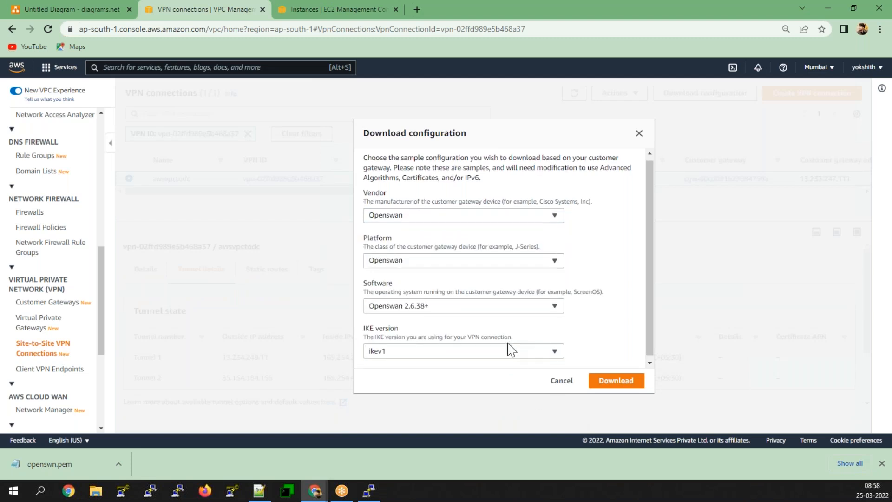
pyautogui.click(614, 381)
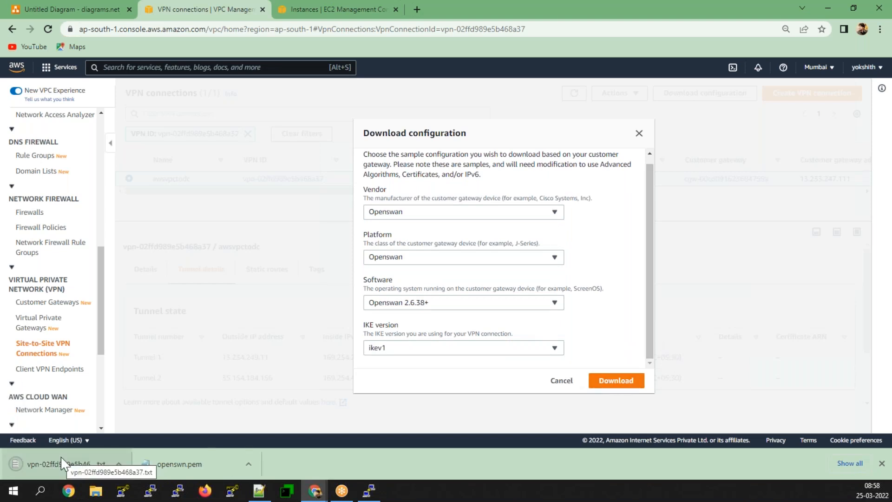
pyautogui.click(562, 382)
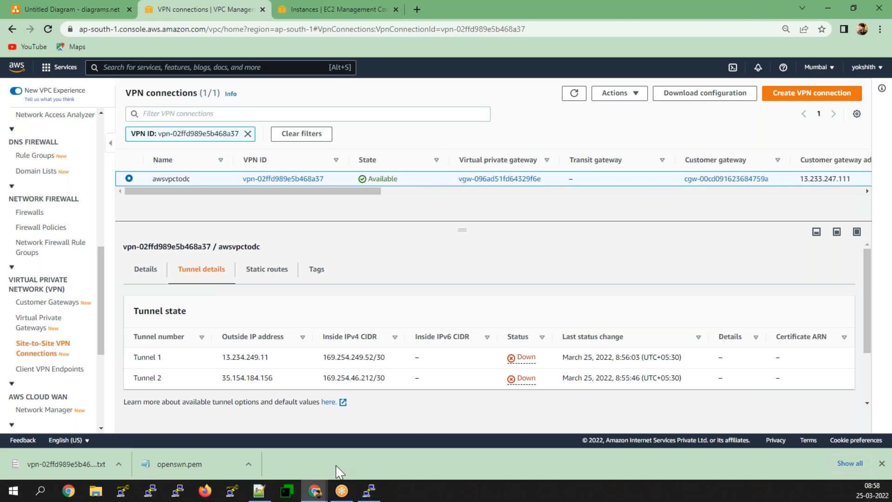
# View the downloaded vpn-02ffd989e5b468a37.txt configuration in Notepad++ and return to the VPN connections page.
pyautogui.rightClick(58, 460)
pyautogui.click(105, 431)
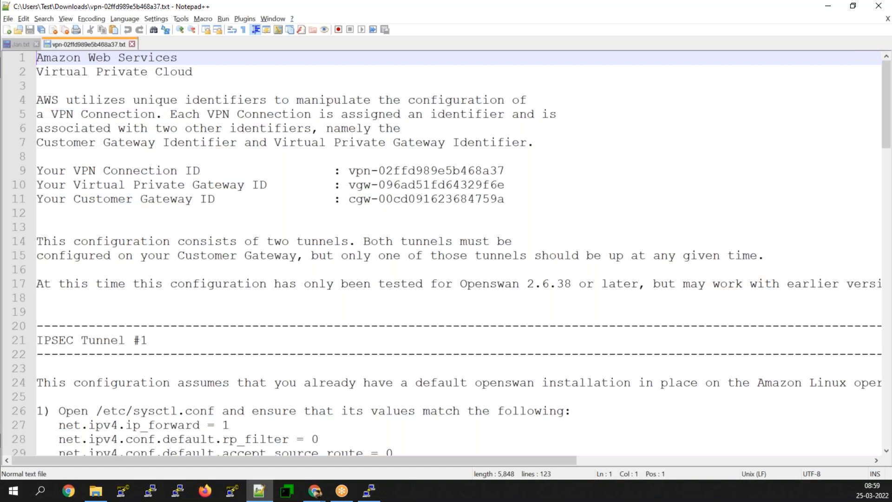
pyautogui.click(827, 7)
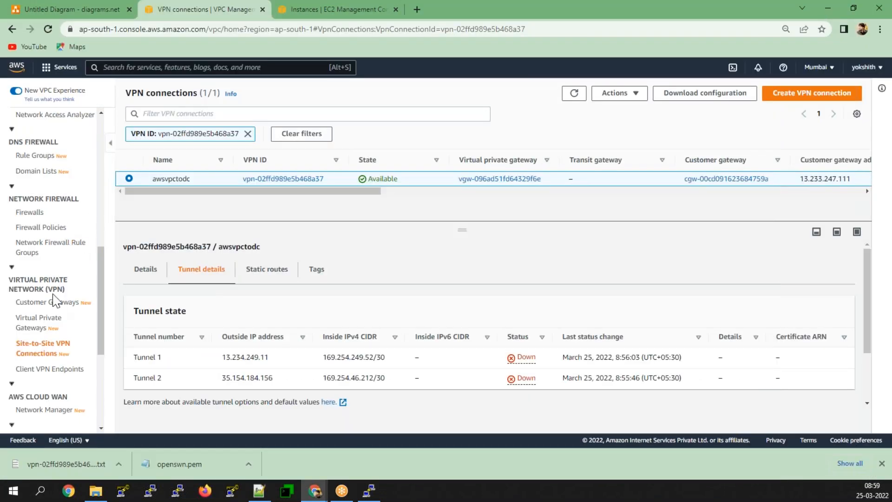
# Enable route propagation from the vpc-a-vgw virtual private gateway on private-route-table and save the change.
pyautogui.scroll(5, 53, 299)
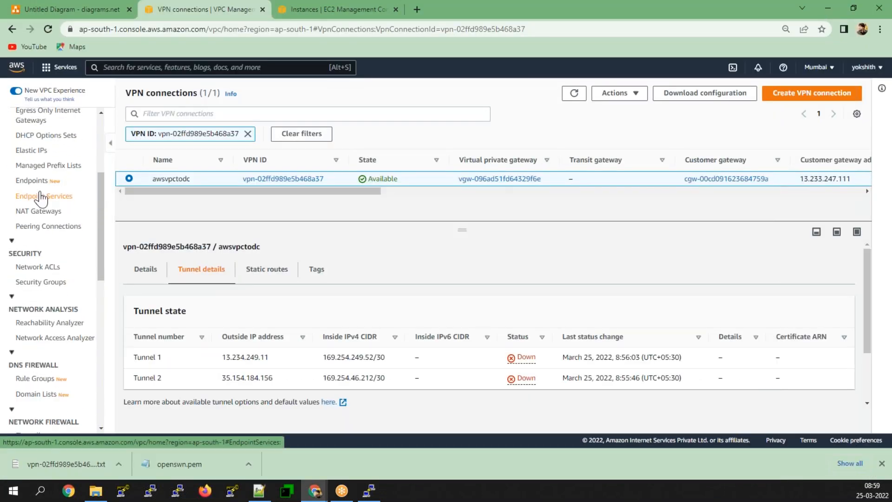
pyautogui.scroll(3, 41, 198)
pyautogui.click(41, 192)
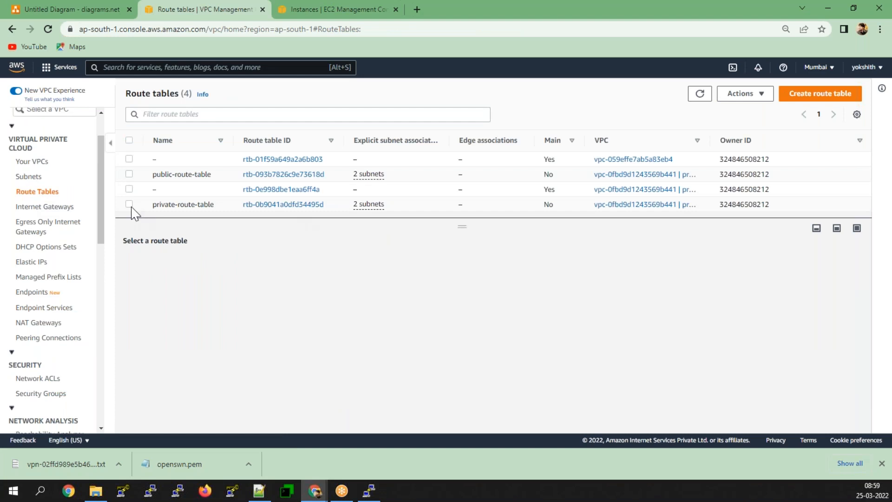
pyautogui.click(135, 207)
pyautogui.click(190, 281)
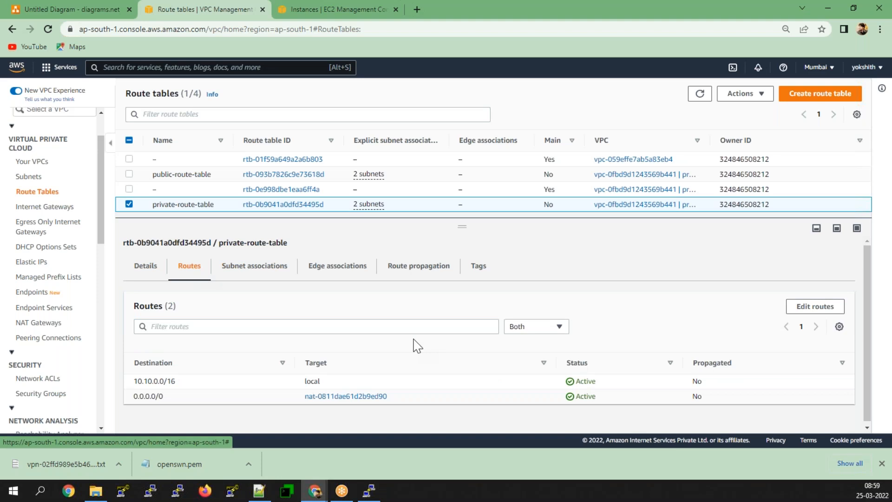
pyautogui.click(418, 273)
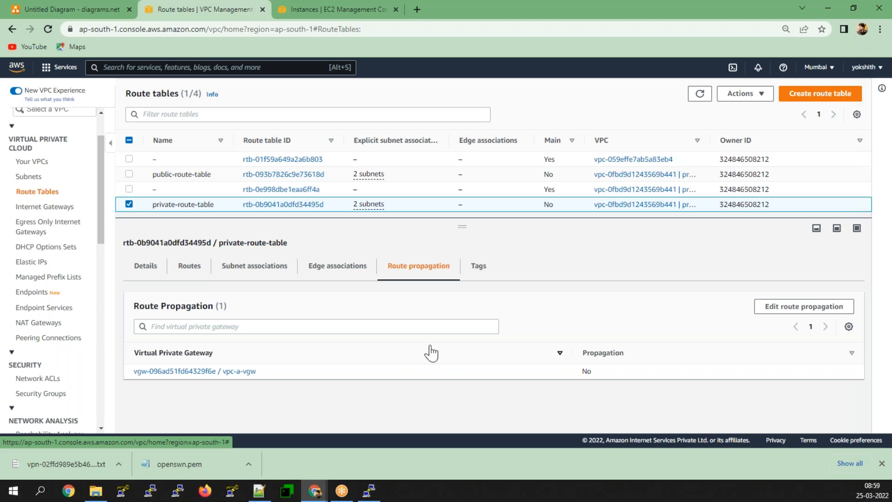
pyautogui.click(780, 308)
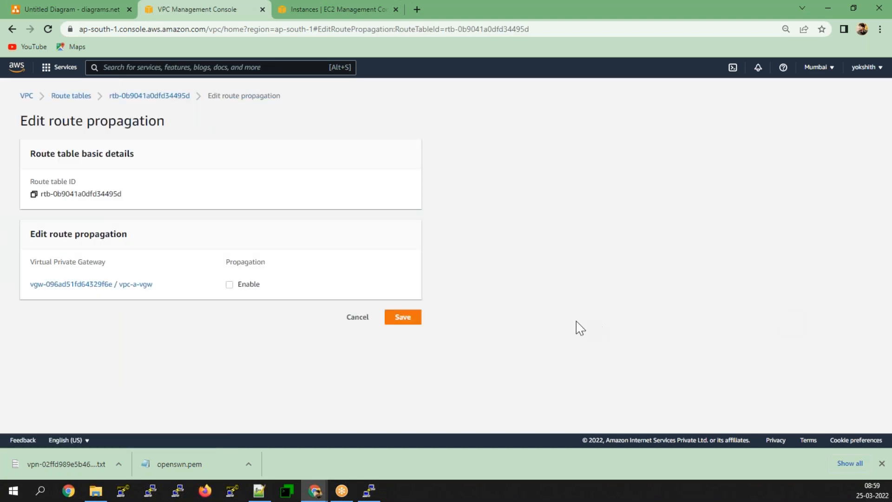
pyautogui.click(230, 284)
pyautogui.click(403, 318)
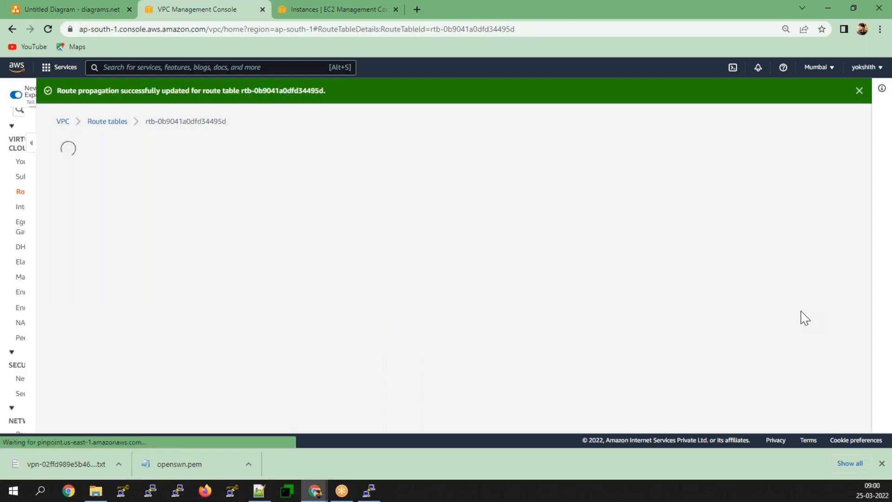
# Review the private-route-table routes and switch the VPC console to the US East (N. Virginia) region.
pyautogui.scroll(-1, 400, 354)
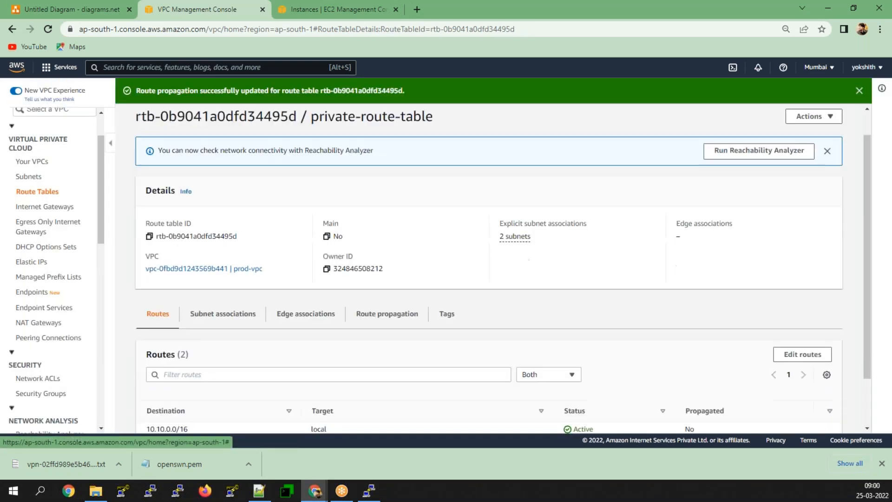
pyautogui.scroll(-1, 397, 373)
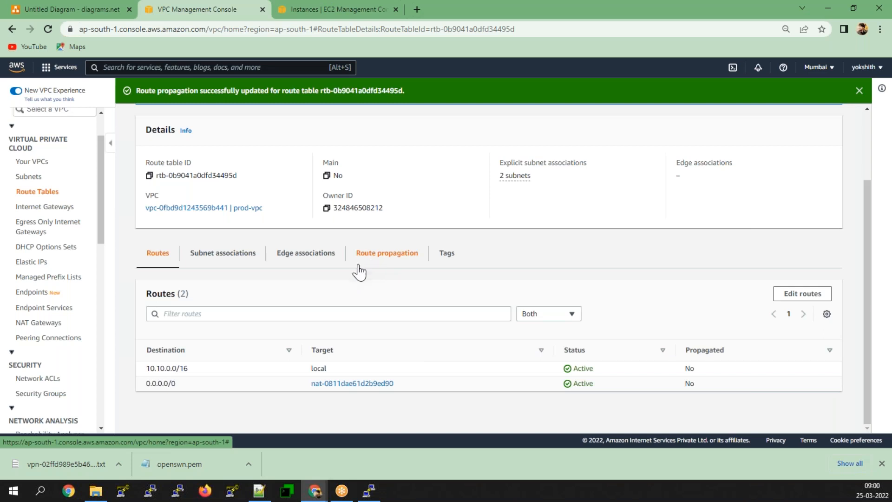
pyautogui.click(815, 70)
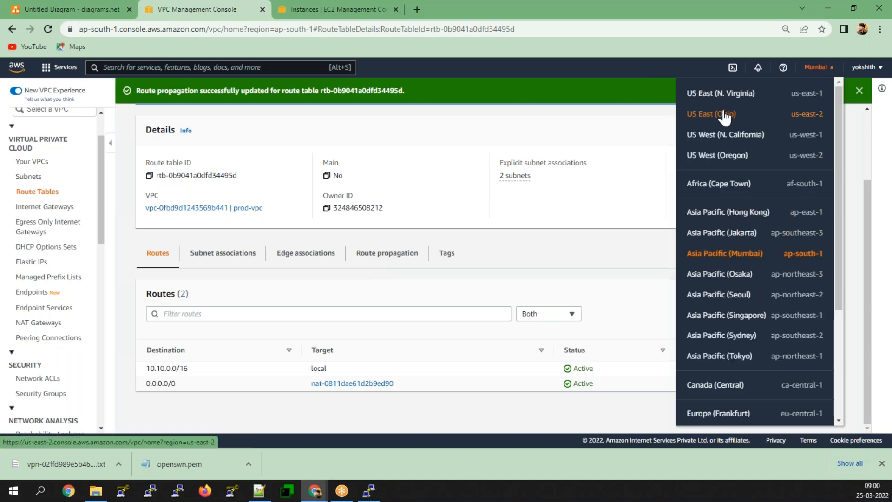
pyautogui.click(723, 93)
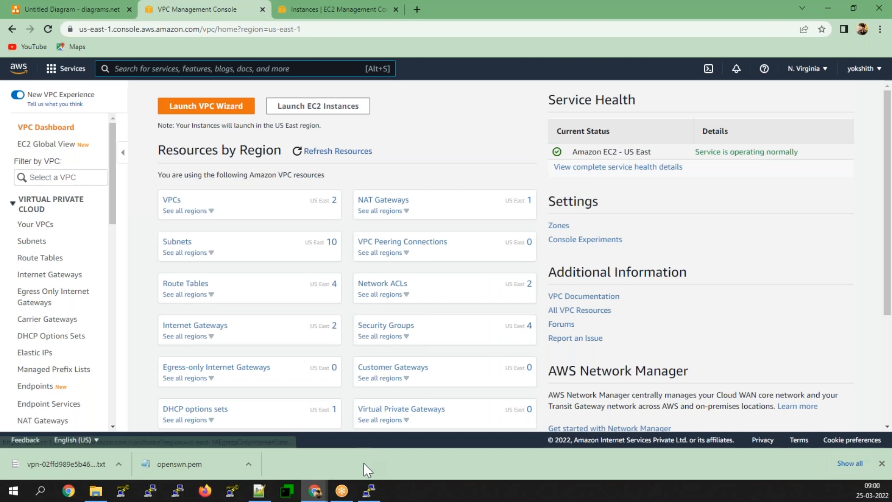
# Switch to the PuTTY session of the OpenSwan server and duplicate it.
pyautogui.click(368, 490)
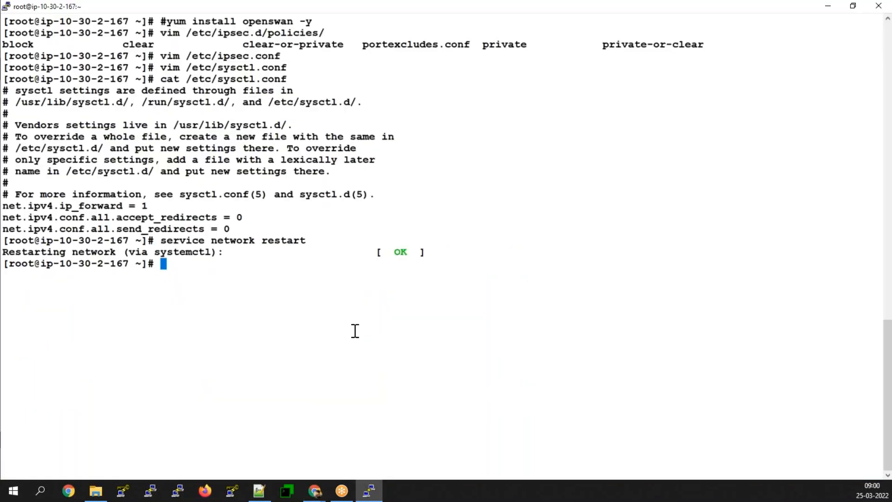
pyautogui.rightClick(468, 8)
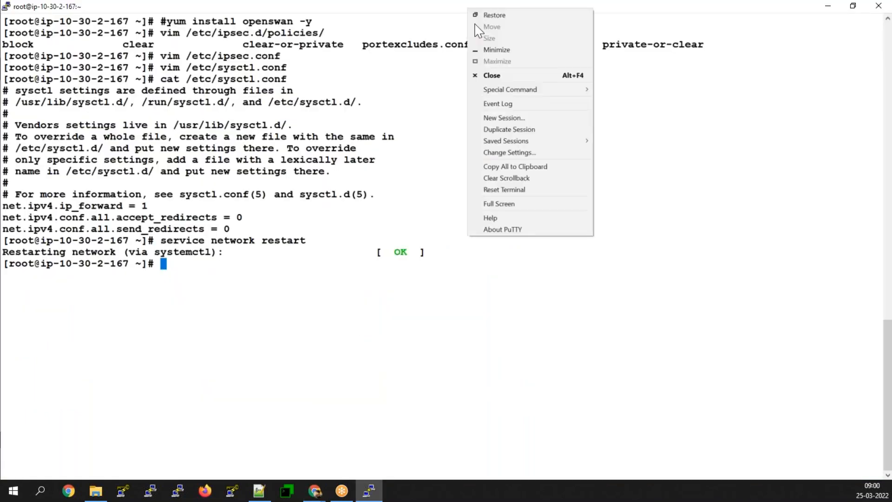
pyautogui.click(509, 129)
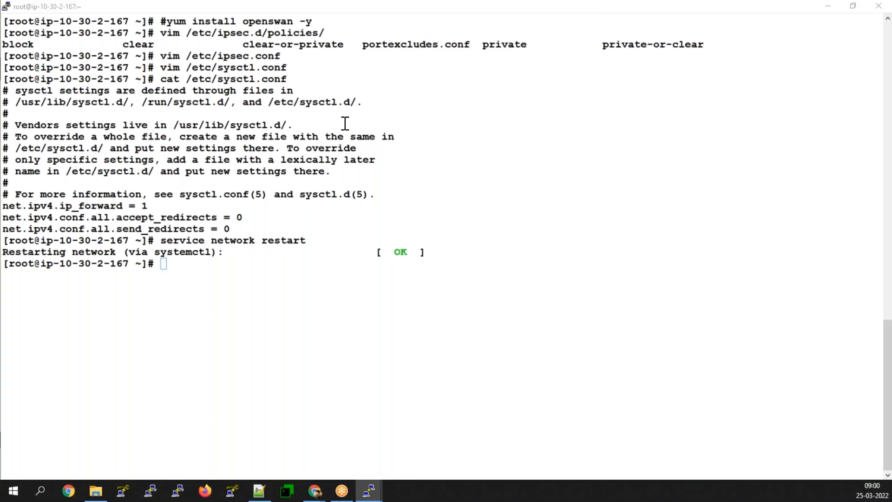
pyautogui.scroll(7, 338, 181)
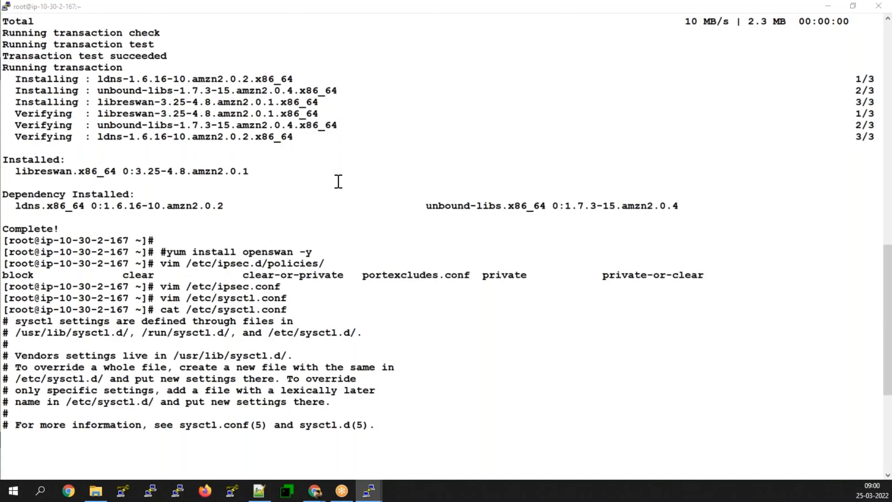
pyautogui.scroll(20, 338, 182)
pyautogui.doubleClick(110, 20)
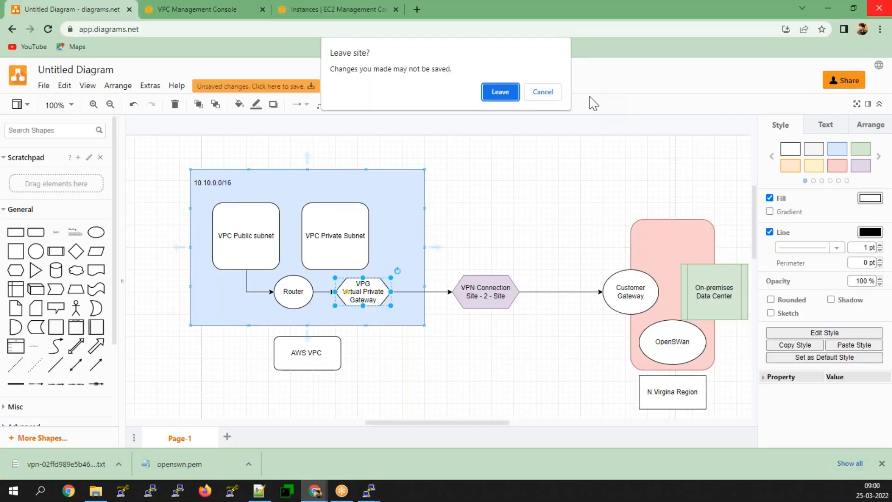
pyautogui.click(557, 96)
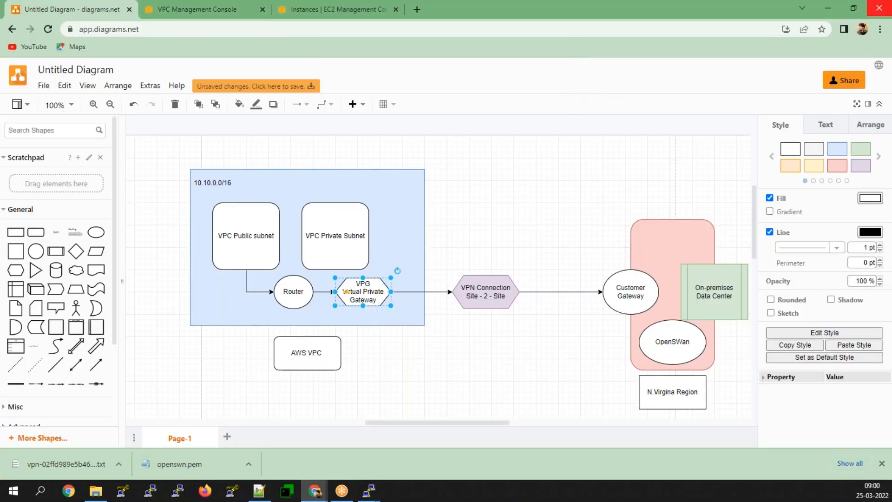
pyautogui.click(211, 5)
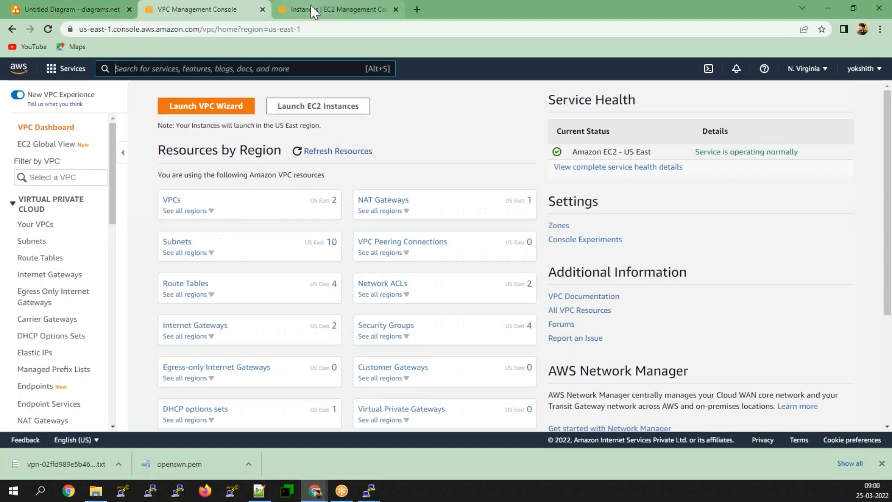
pyautogui.click(311, 7)
# Maximise the duplicated PuTTY session, log in as ec2-user and switch to root with sudo -i.
pyautogui.click(369, 491)
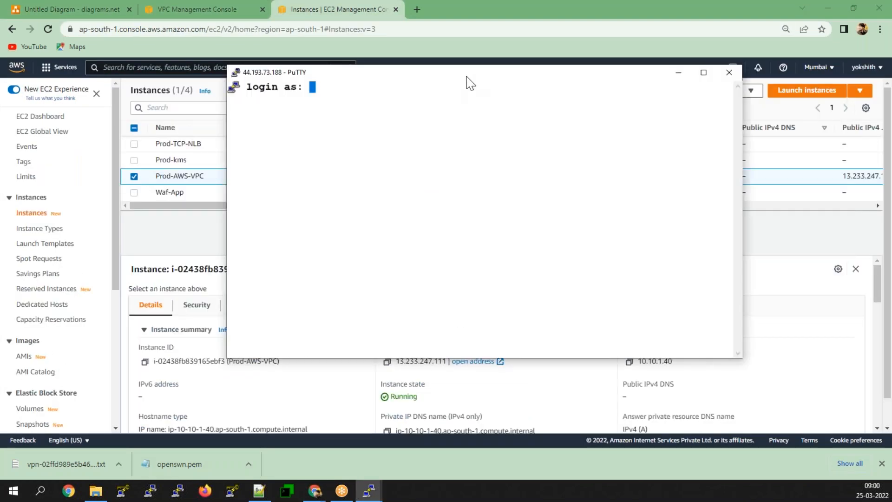
pyautogui.doubleClick(468, 82)
pyautogui.write('ec2-user')
pyautogui.press('Return')
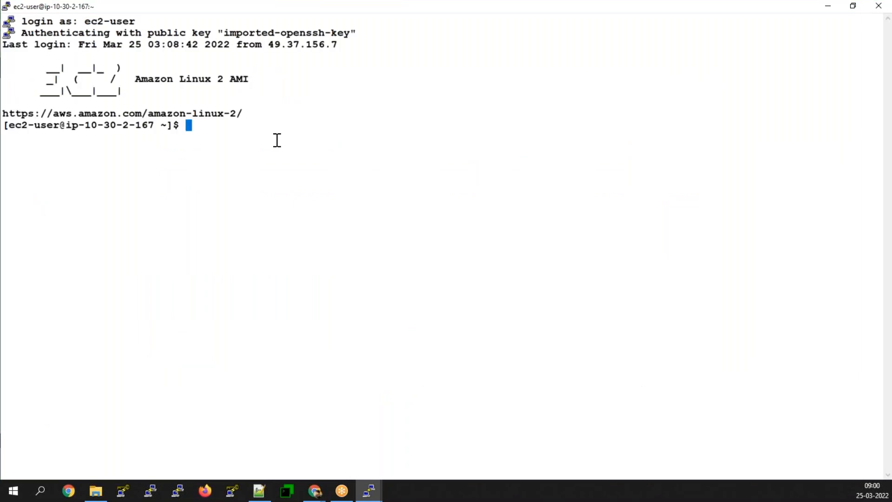
pyautogui.write('sudo -i')
pyautogui.press('Return')
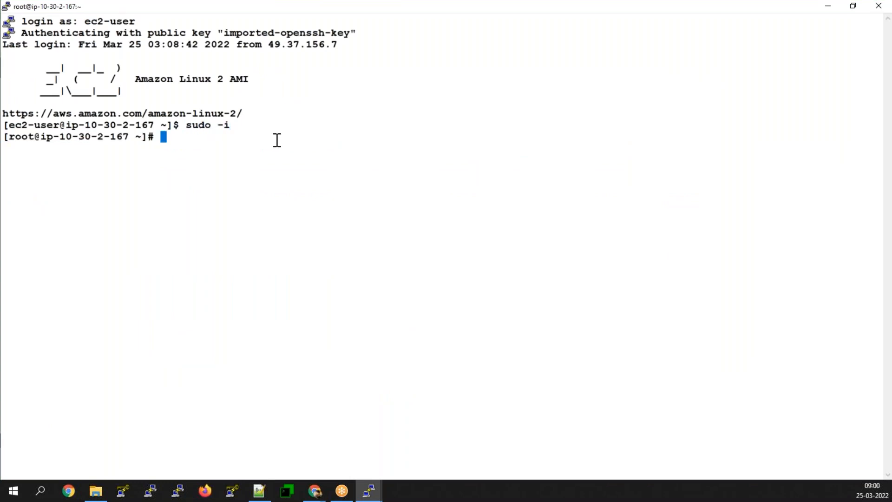
# Open a new file /etc/ipsec.d/aws.conf in vim.
pyautogui.write('vim /etc/')
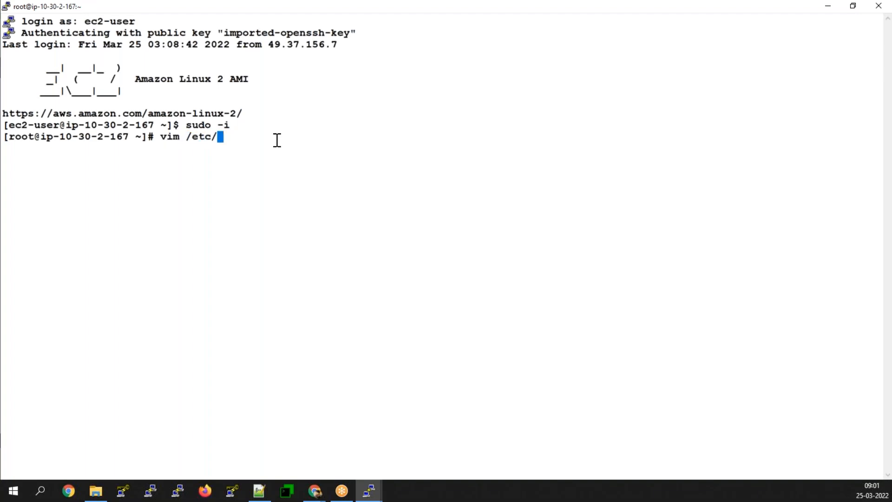
pyautogui.write('ipsec.d/aws.conf')
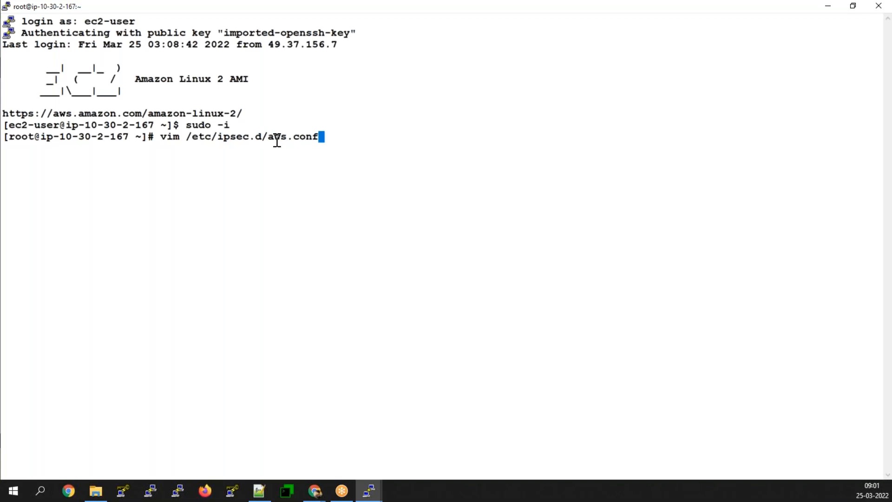
pyautogui.press('Return')
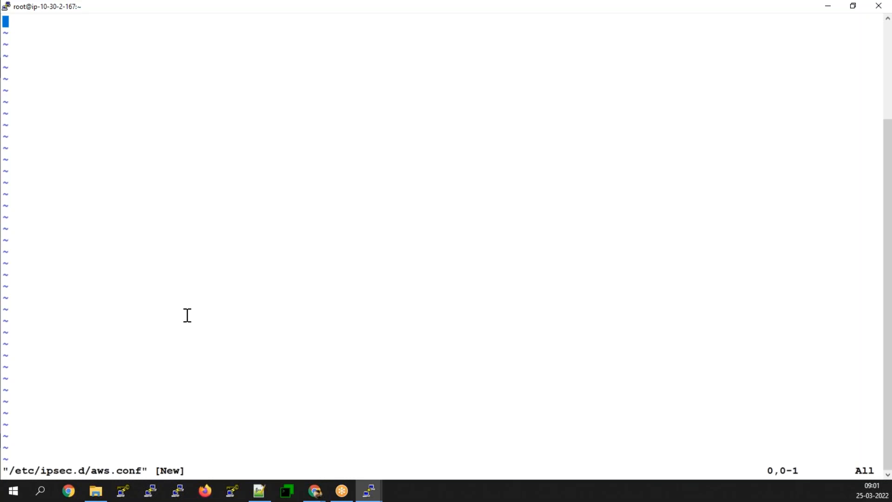
# Switch to Notepad++ and copy the whole conn Tunnel1 block, from its conn line through dpdaction=restart_by_peer, out of the downloaded VPN configuration.
pyautogui.click(267, 496)
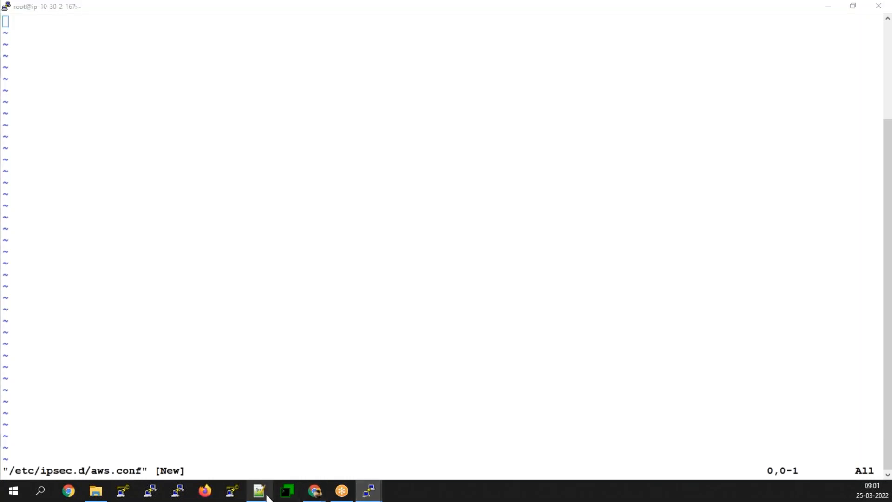
pyautogui.scroll(-10, 160, 308)
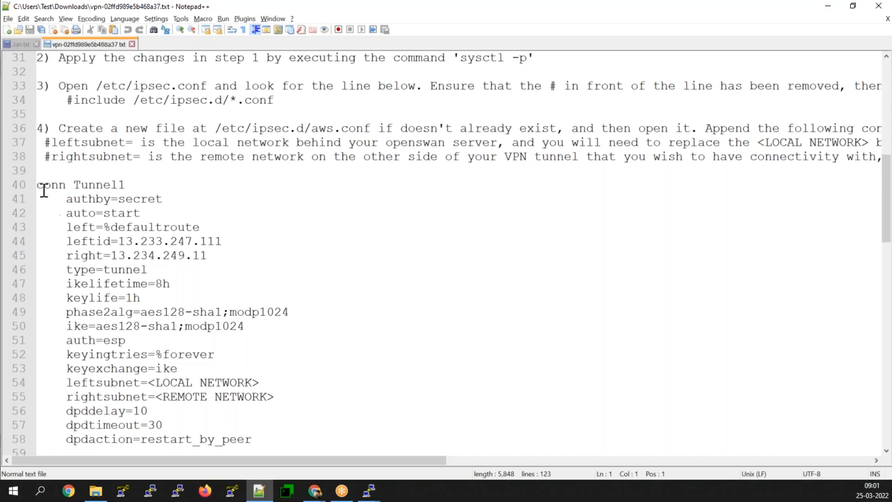
pyautogui.moveTo(39, 184); pyautogui.dragTo(255, 354)
pyautogui.rightClick(98, 274)
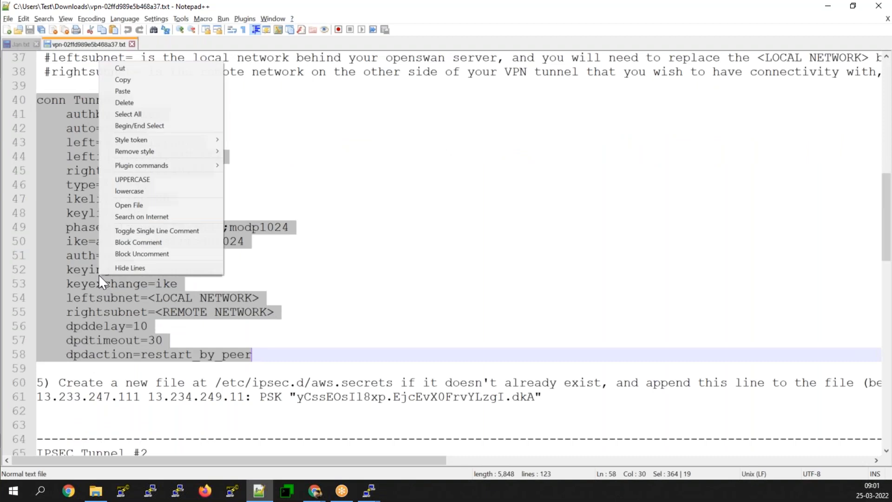
pyautogui.click(123, 79)
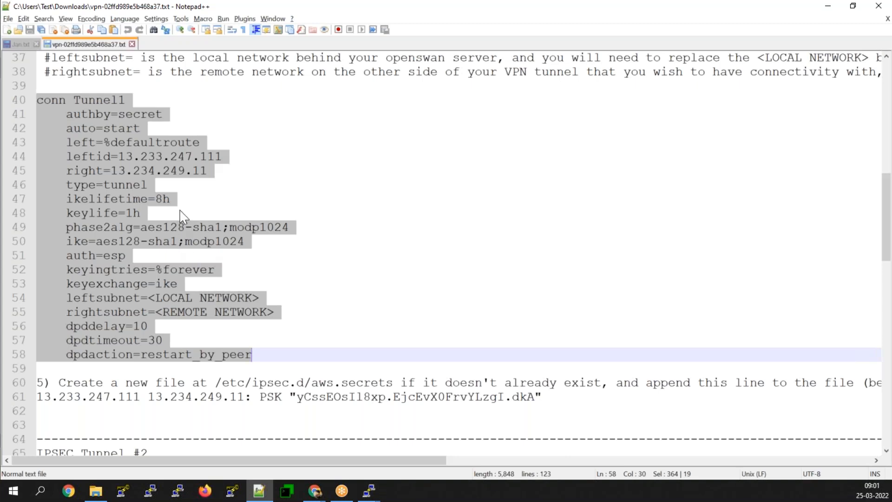
# Check the right and leftid addresses of Tunnel1, and switch the EC2 Instances page in Chrome to US East (N. Virginia).
pyautogui.click(140, 170)
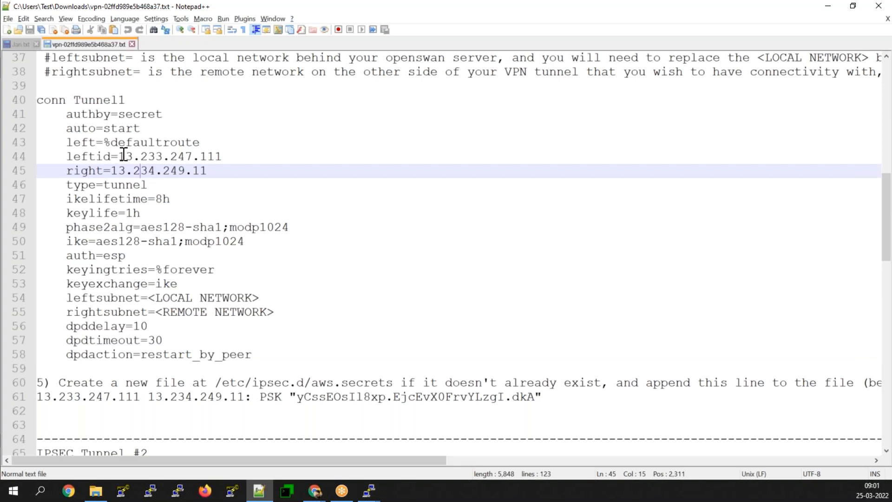
pyautogui.moveTo(123, 155); pyautogui.dragTo(201, 153)
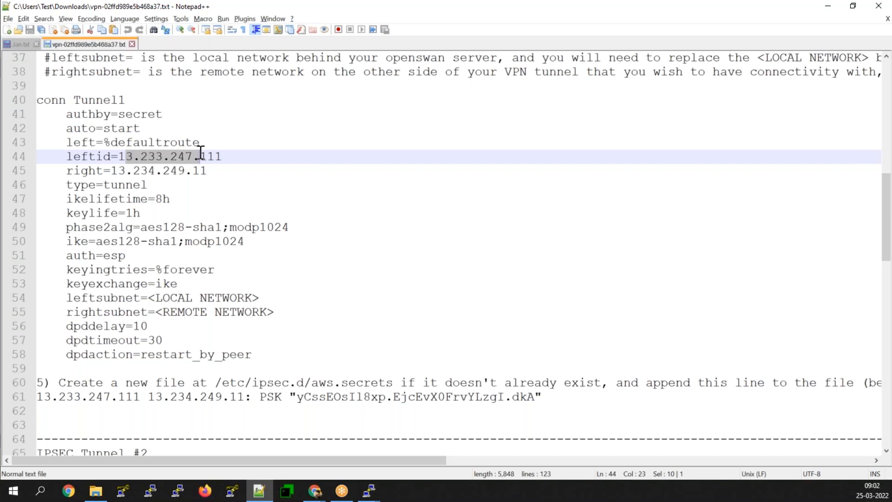
pyautogui.click(230, 155)
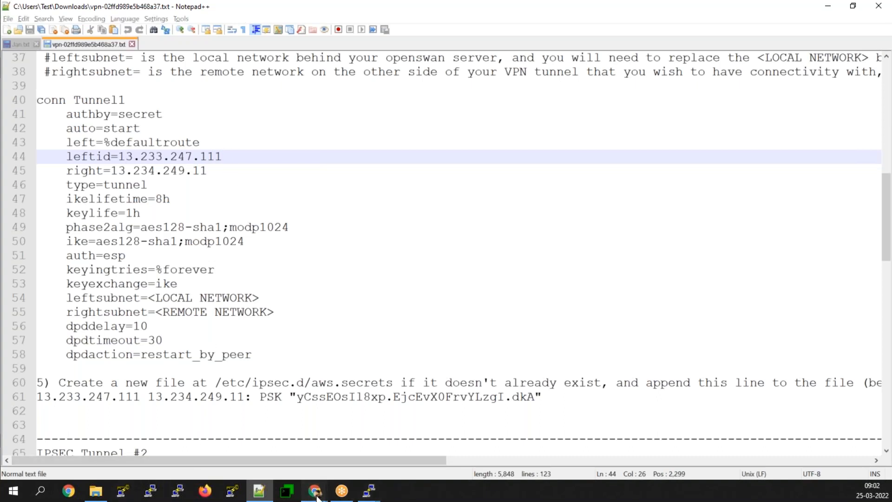
pyautogui.moveTo(316, 492)
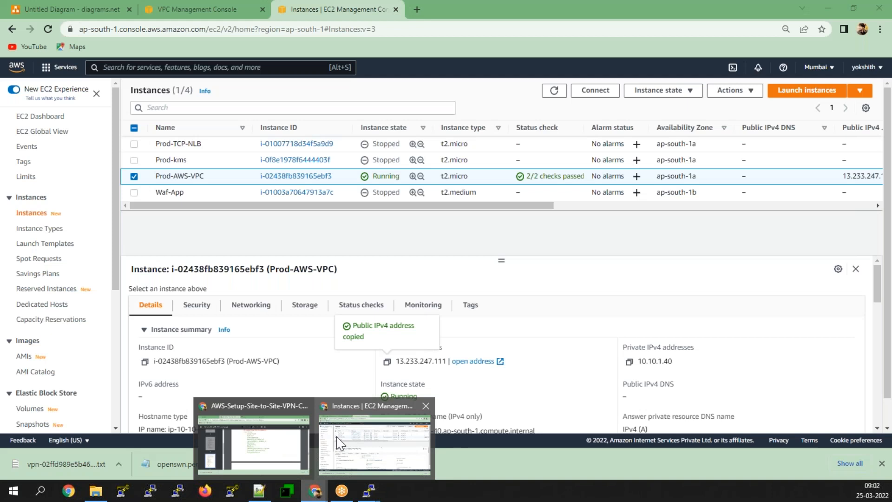
pyautogui.click(340, 443)
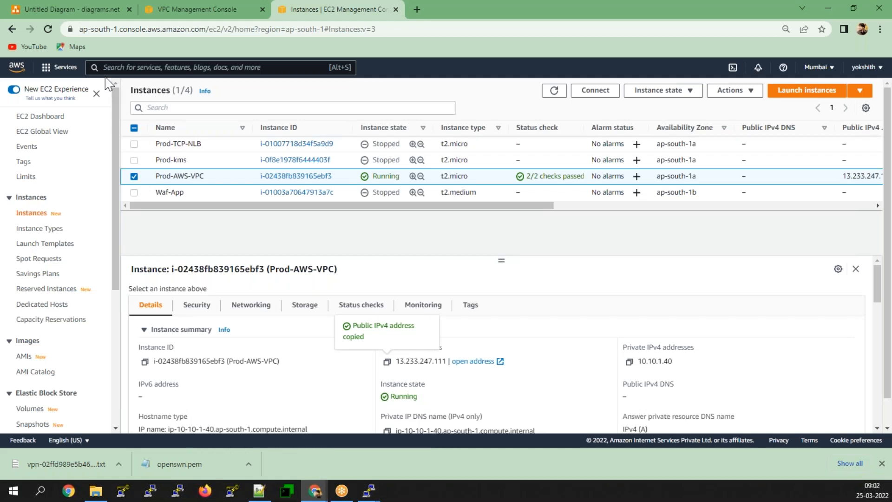
pyautogui.click(38, 216)
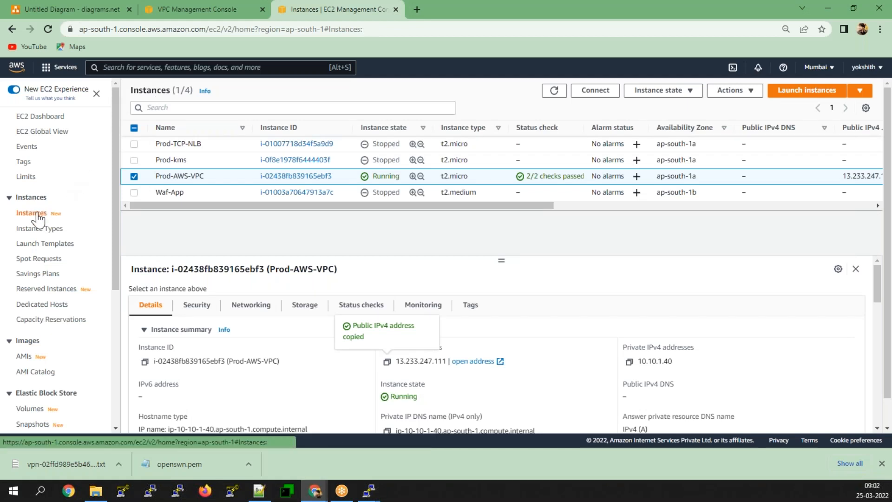
pyautogui.click(818, 67)
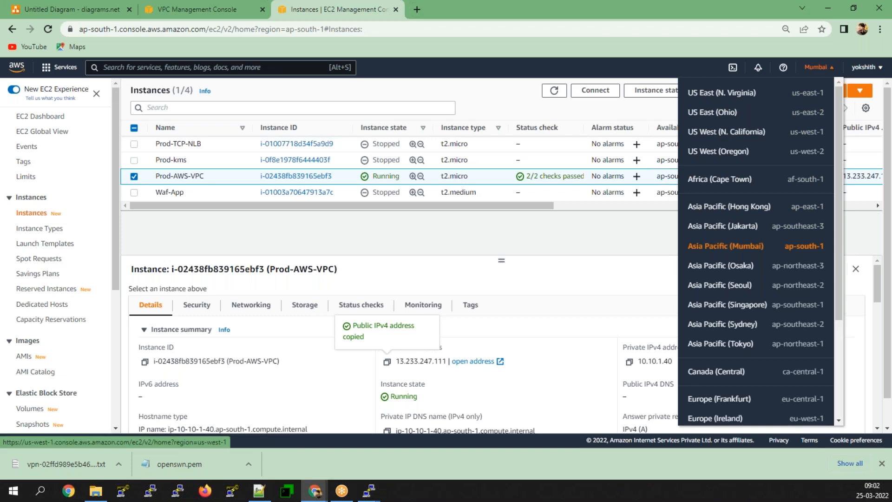
pyautogui.click(721, 93)
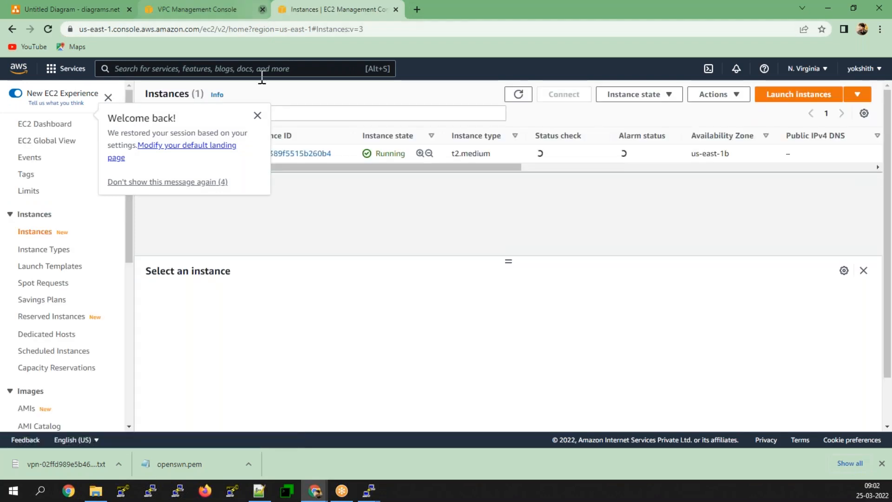
# Copy the OpenSwan-VPC instance's public IPv4 address, switch to Notepad++ and set Tunnel1's leftid to 44.193.73.188.
pyautogui.click(263, 9)
pyautogui.click(153, 155)
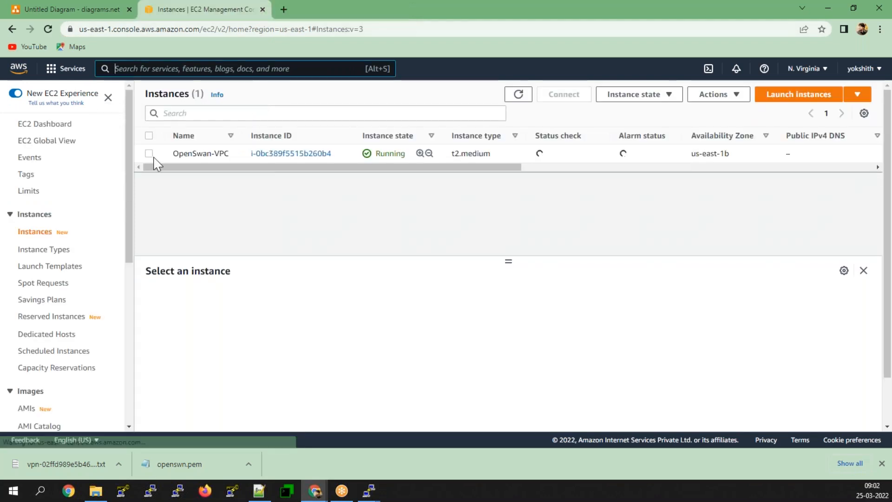
pyautogui.click(398, 373)
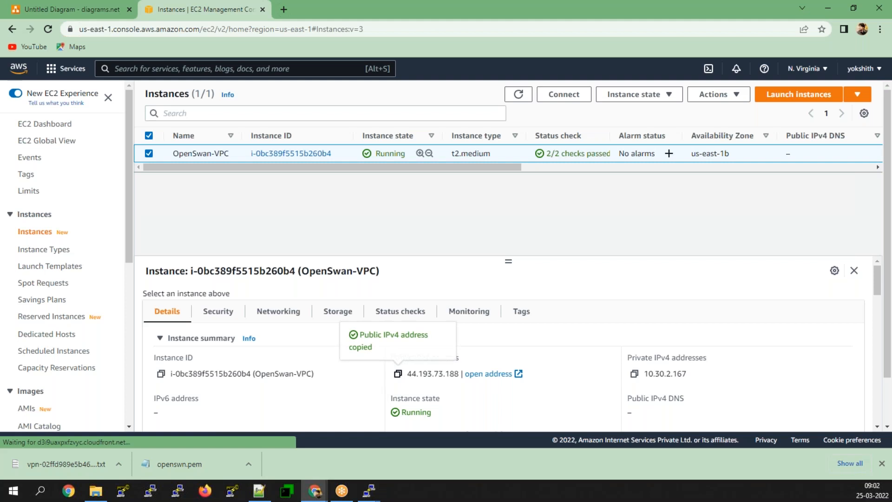
pyautogui.click(259, 491)
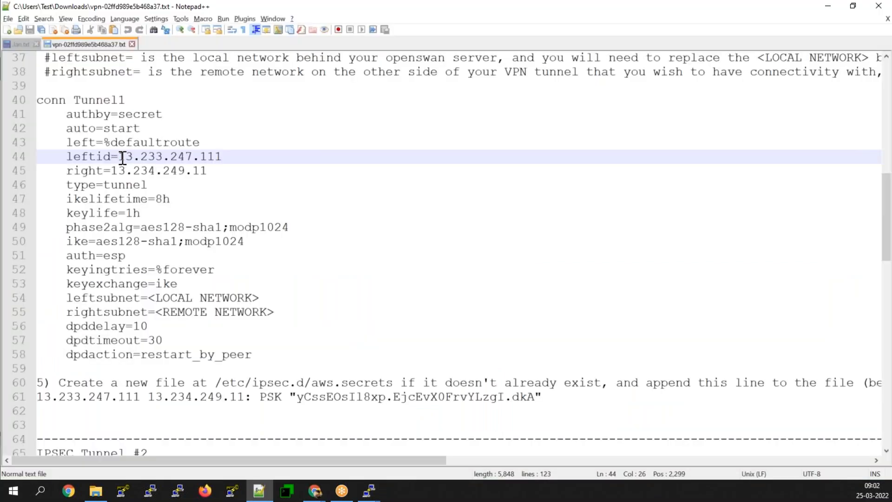
pyautogui.moveTo(120, 158); pyautogui.dragTo(231, 156)
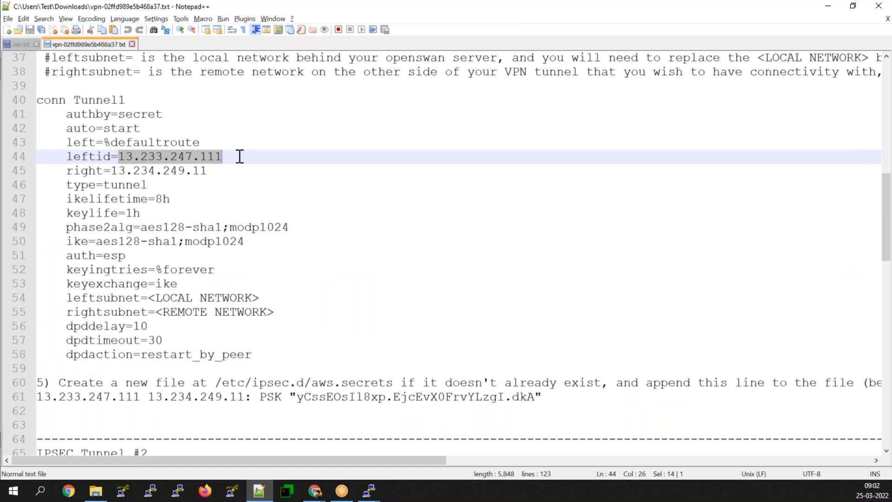
pyautogui.hotkey('ctrl', 'v')
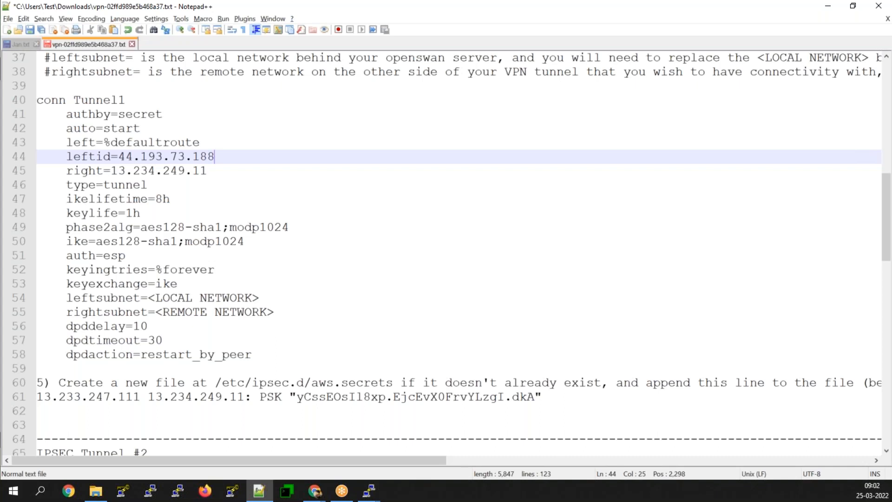
pyautogui.click(116, 171)
pyautogui.moveTo(207, 171); pyautogui.dragTo(112, 171)
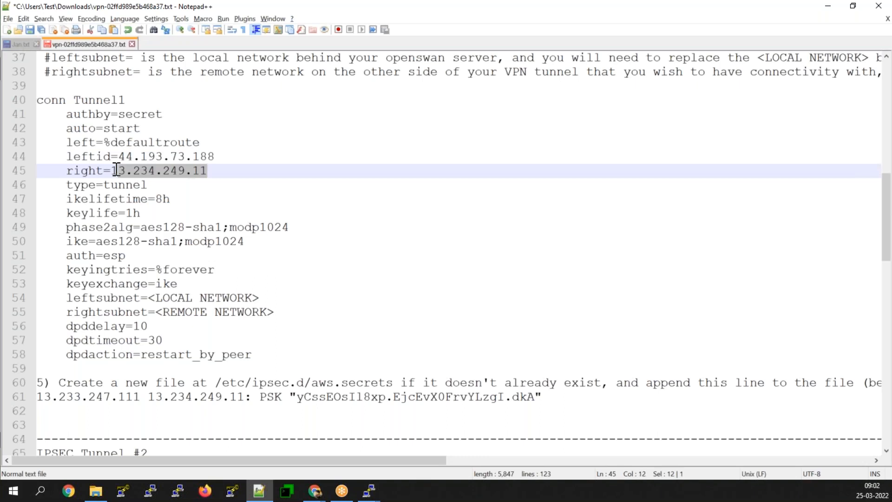
pyautogui.hotkey('ctrl', 'v')
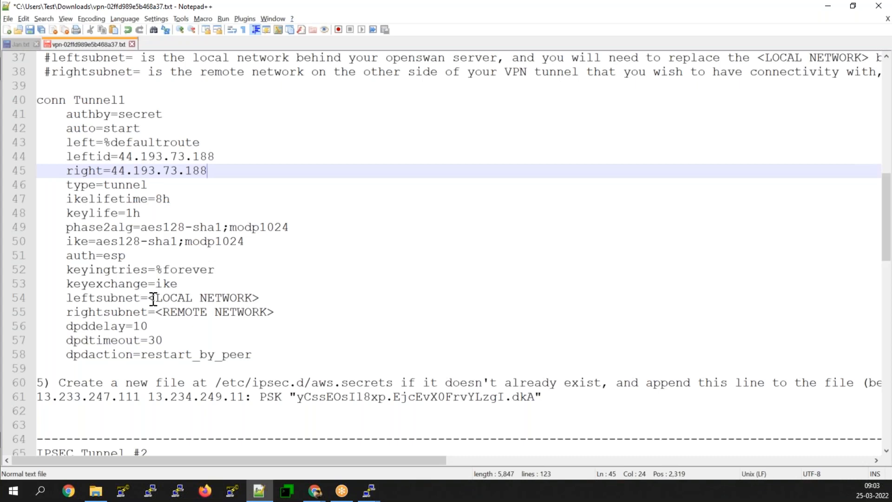
pyautogui.hotkey('ctrl', 'z')
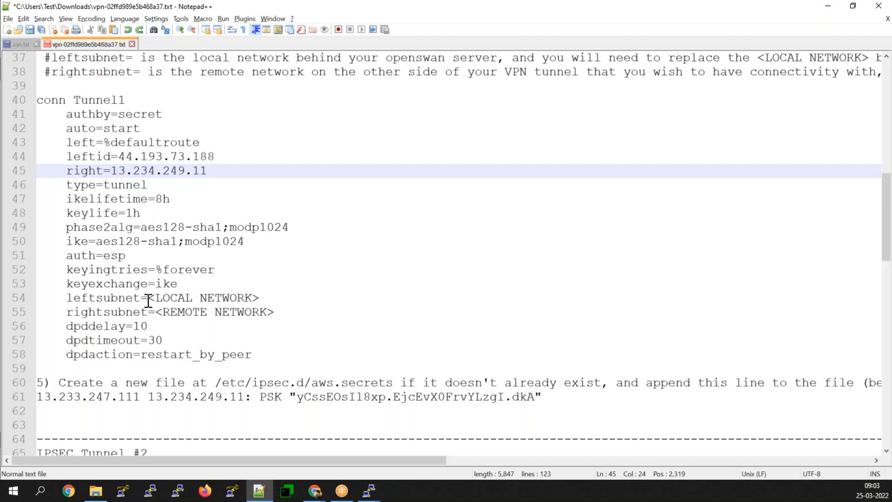
# Set Tunnel1's leftsubnet to 10.30.0.0/16 and its rightsubnet to 10.10.0.0/16.
pyautogui.moveTo(146, 300); pyautogui.dragTo(268, 298)
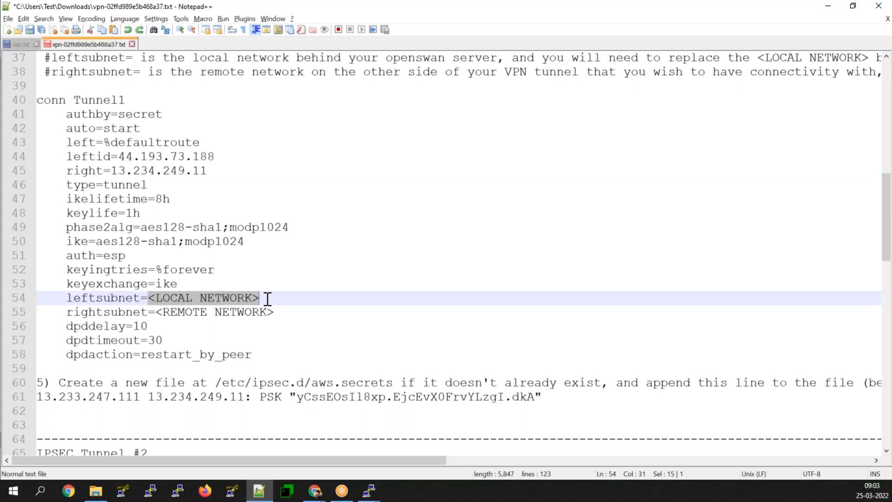
pyautogui.write('10')
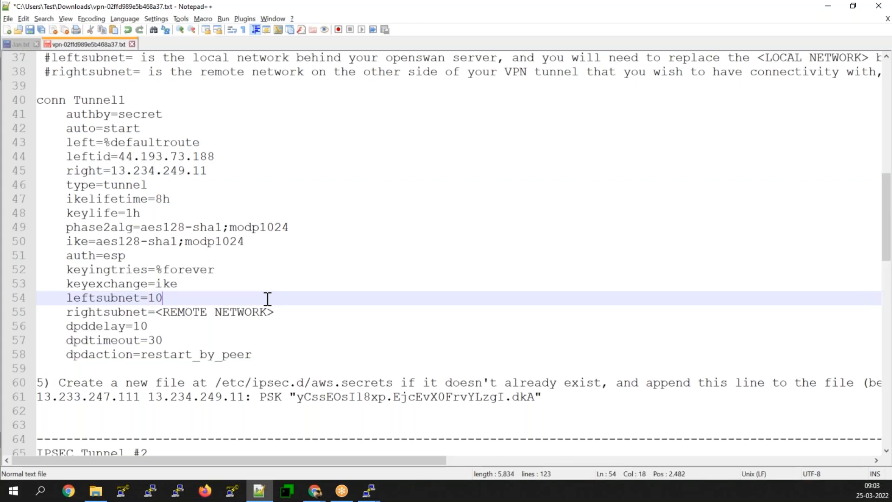
pyautogui.write('.30.0.0/16')
pyautogui.press('Down')
pyautogui.press('End')
pyautogui.press('BackSpace')
pyautogui.press('BackSpace')
pyautogui.press('BackSpace')
pyautogui.press('BackSpace')
pyautogui.press('BackSpace')
pyautogui.press('BackSpace')
pyautogui.press('BackSpace')
pyautogui.press('BackSpace')
pyautogui.press('BackSpace')
pyautogui.press('BackSpace')
pyautogui.press('BackSpace')
pyautogui.press('BackSpace')
pyautogui.press('BackSpace')
pyautogui.press('BackSpace')
pyautogui.press('BackSpace')
pyautogui.press('BackSpace')
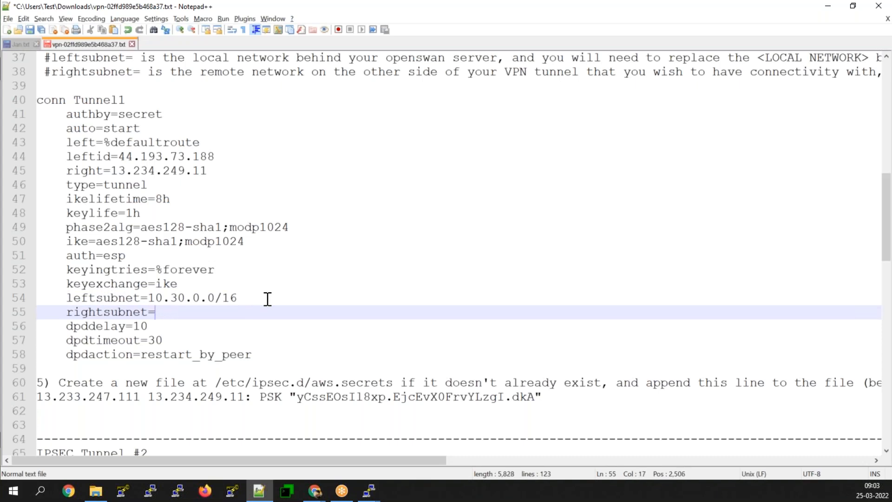
pyautogui.write('10.10.0.0/16')
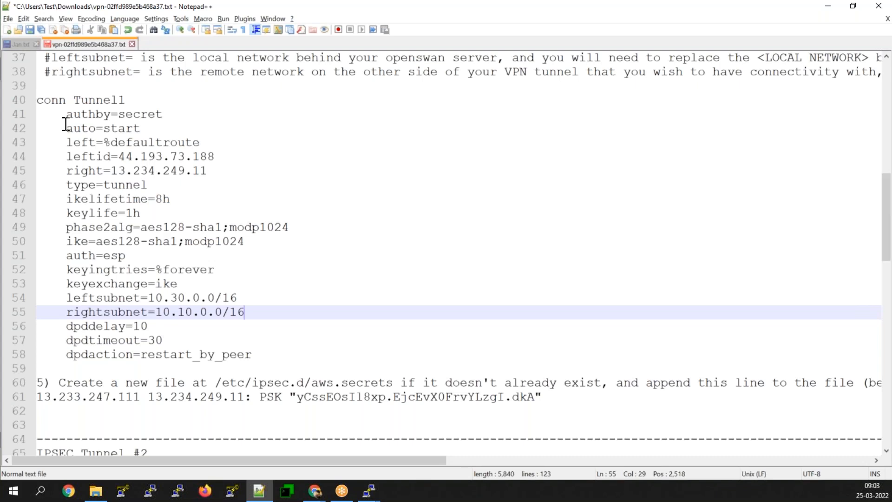
# Delete the auth=esp line from the conn Tunnel1 block.
pyautogui.moveTo(38, 99); pyautogui.dragTo(253, 354)
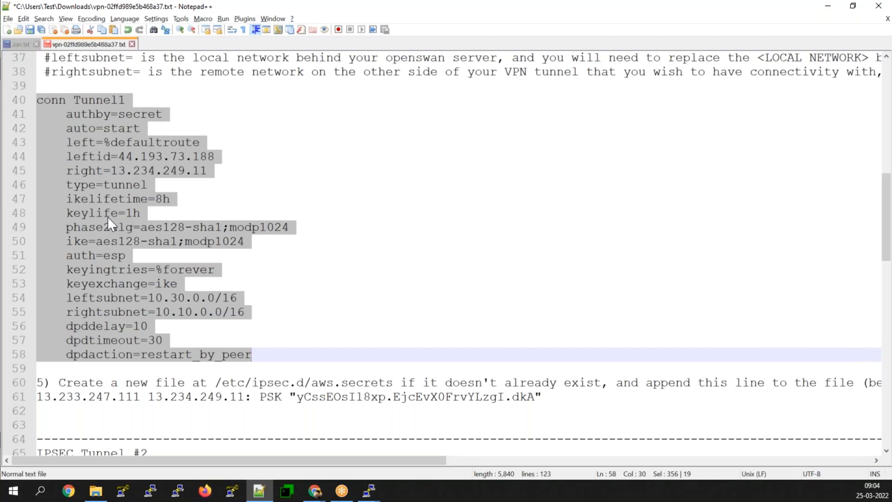
pyautogui.click(127, 255)
pyautogui.moveTo(126, 255); pyautogui.dragTo(38, 257)
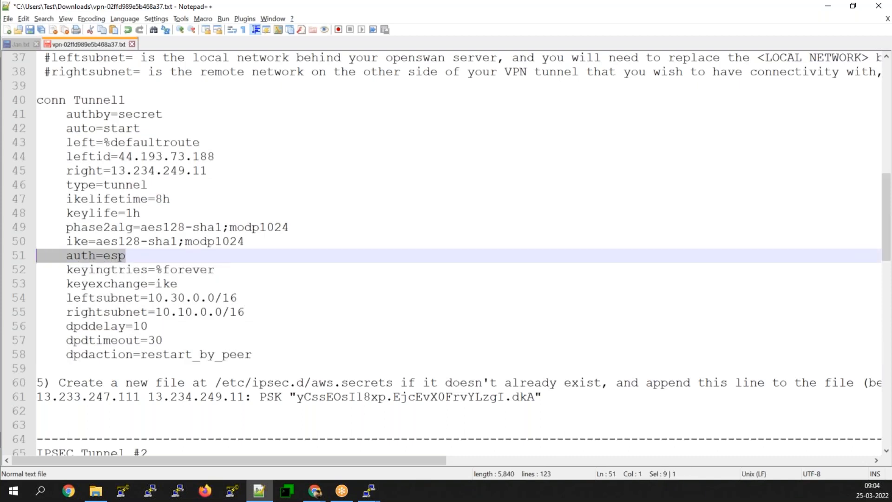
pyautogui.press('BackSpace')
pyautogui.press('BackSpace')
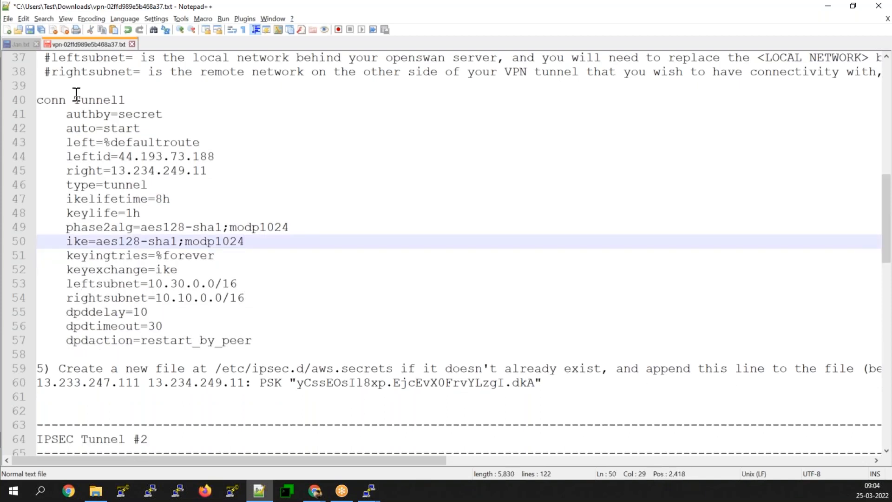
# Copy the edited conn Tunnel1 block through dpdaction=restart_by_peer and switch to the PuTTY session with aws.conf open in vim.
pyautogui.moveTo(38, 100); pyautogui.dragTo(277, 342)
pyautogui.rightClick(142, 255)
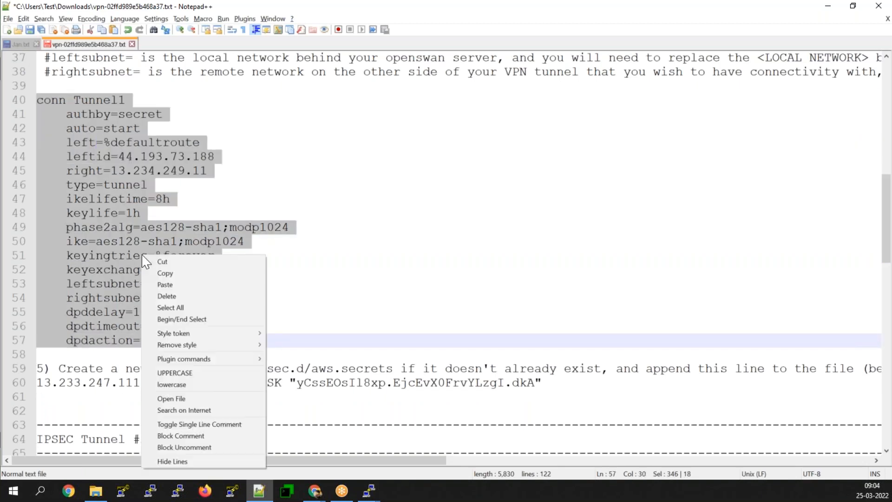
pyautogui.click(205, 273)
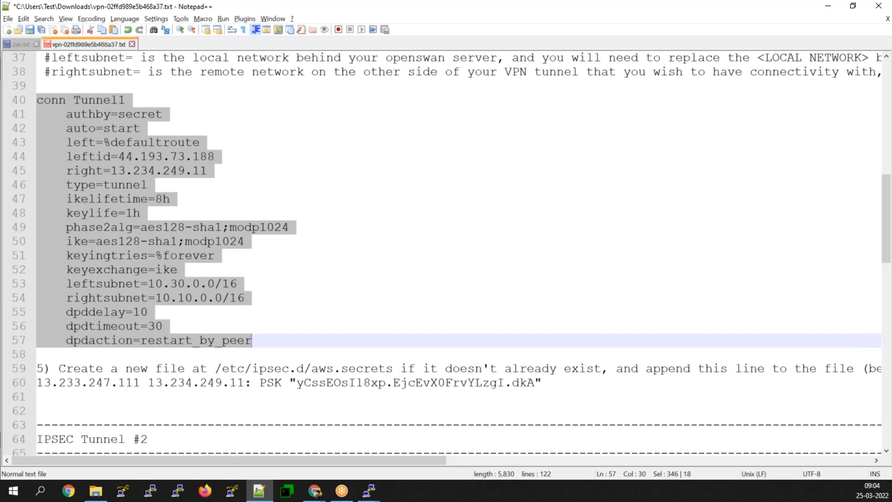
pyautogui.click(369, 490)
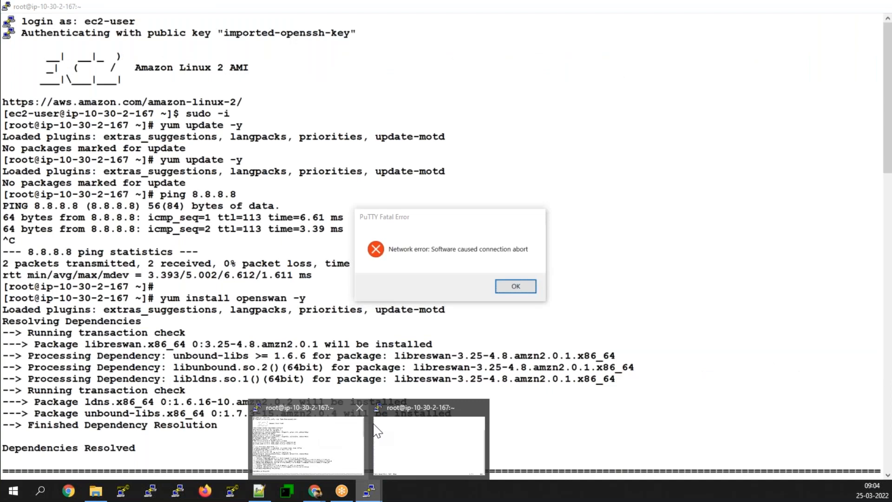
pyautogui.click(430, 445)
# Paste the Tunnel1 block into aws.conf, then save the file and quit vim.
pyautogui.rightClick(238, 280)
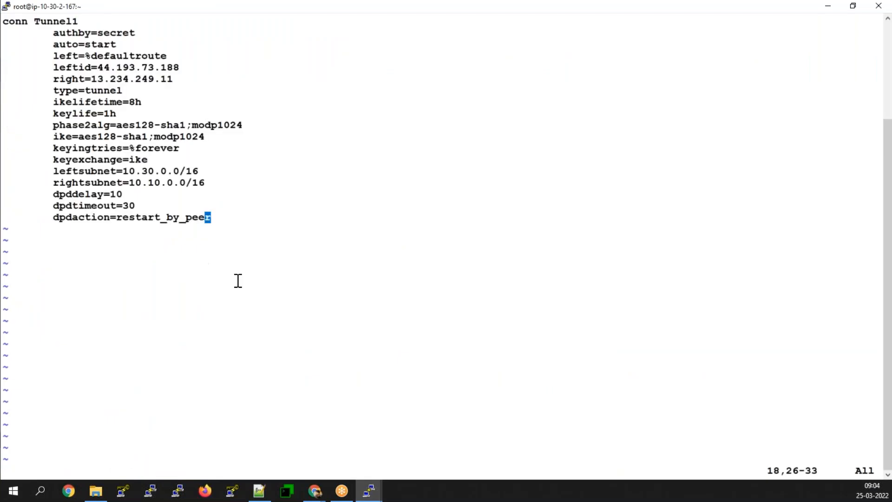
pyautogui.write(':wq!')
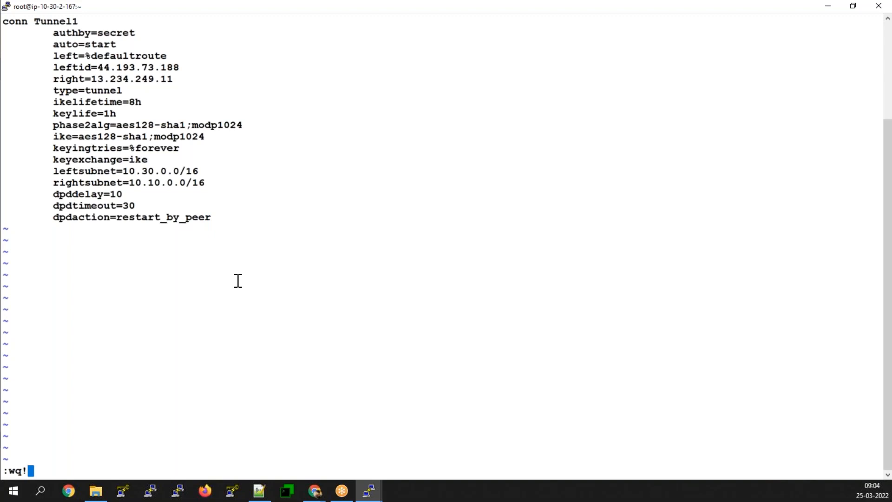
pyautogui.press('Return')
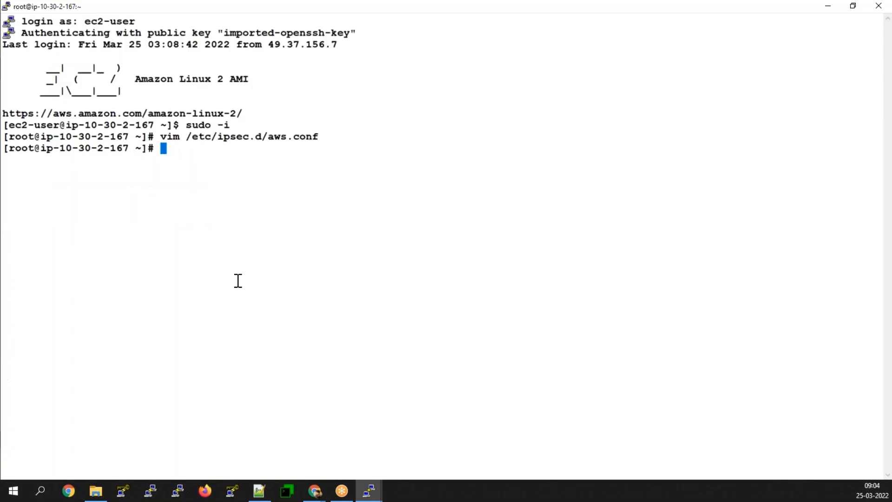
# Empty /etc/ipsec.d/aws.conf by running a bare > redirect on it.
pyautogui.write('>')
pyautogui.press('Up')
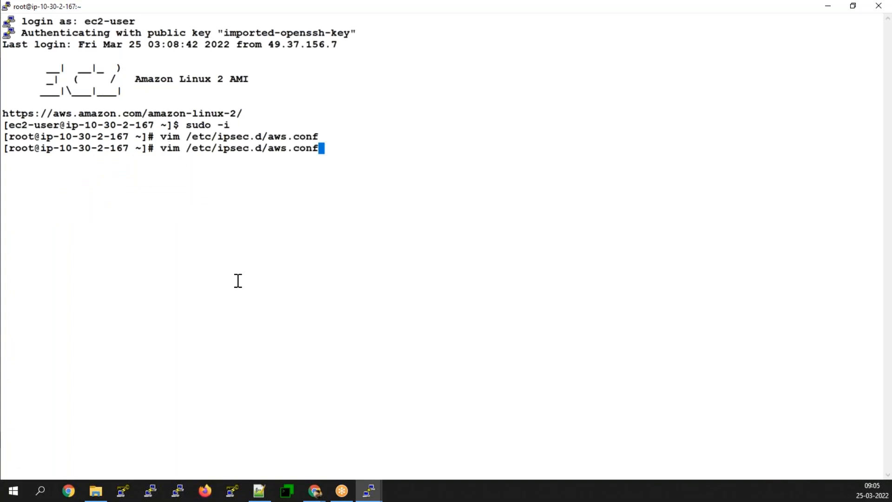
pyautogui.press('Home')
pyautogui.press('Right')
pyautogui.press('Right')
pyautogui.press('Right')
pyautogui.press('Right')
pyautogui.press('BackSpace')
pyautogui.press('BackSpace')
pyautogui.press('BackSpace')
pyautogui.press('BackSpace')
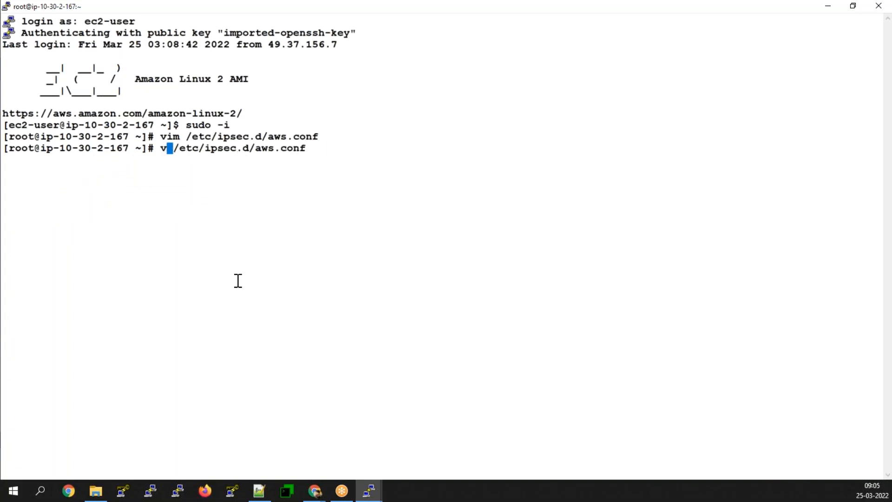
pyautogui.write('>')
pyautogui.press('Return')
# Reopen /etc/ipsec.d/aws.conf in vim, turn on paste mode, insert the copied Tunnel1 block and save the file.
pyautogui.press('Up')
pyautogui.press('Up')
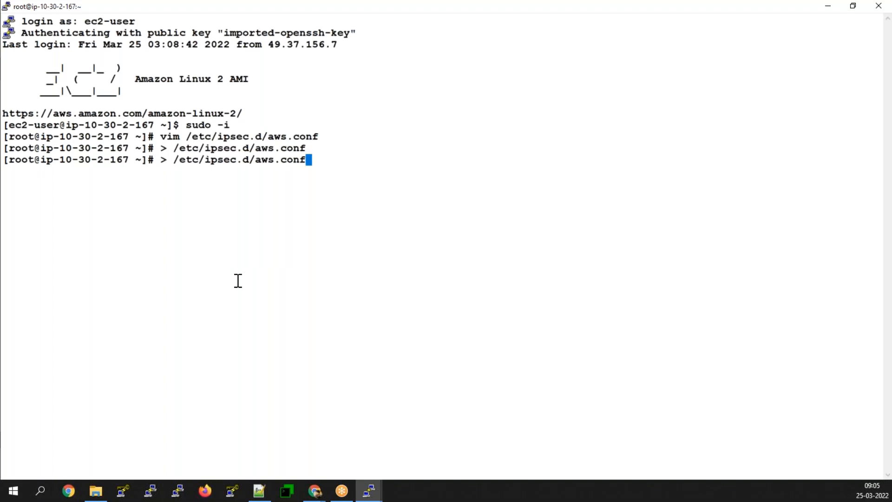
pyautogui.press('Return')
pyautogui.write(':set paste')
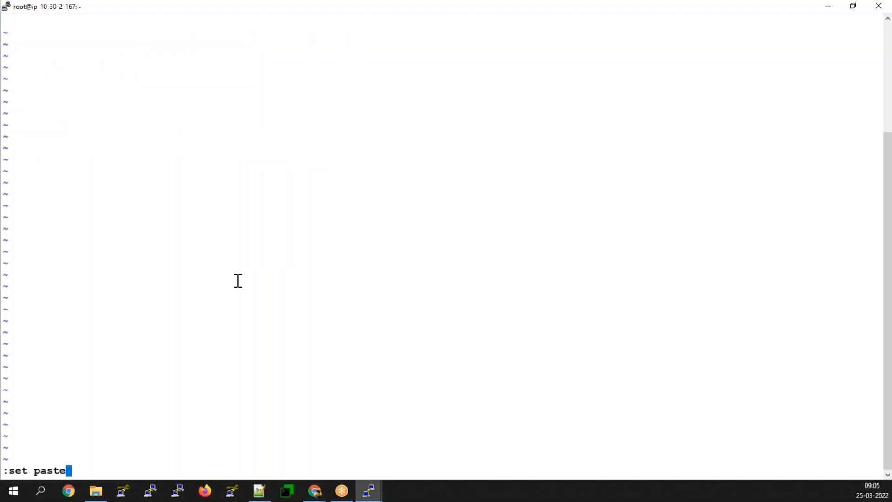
pyautogui.press('Return')
pyautogui.press('i')
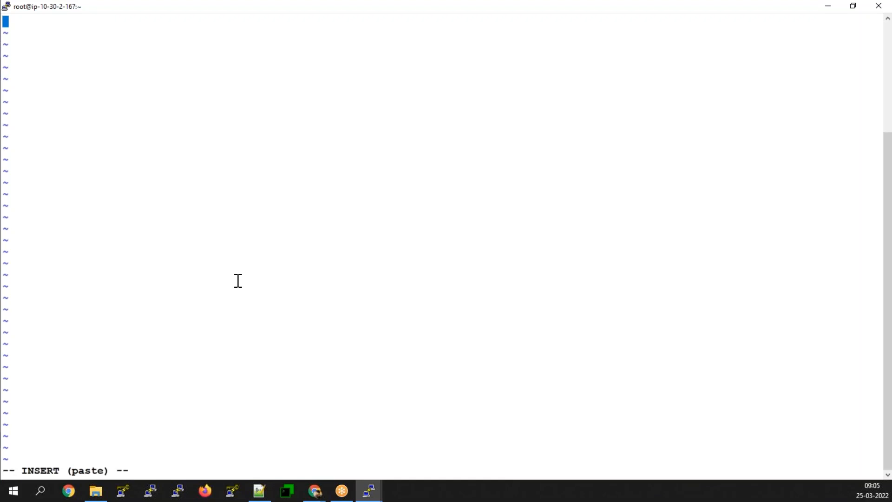
pyautogui.rightClick(237, 279)
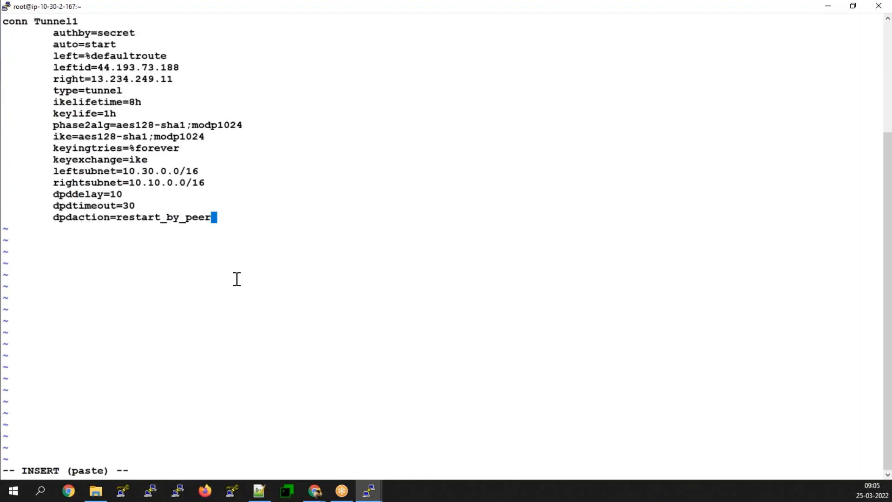
pyautogui.press('Escape')
pyautogui.write(':wq!')
pyautogui.press('Return')
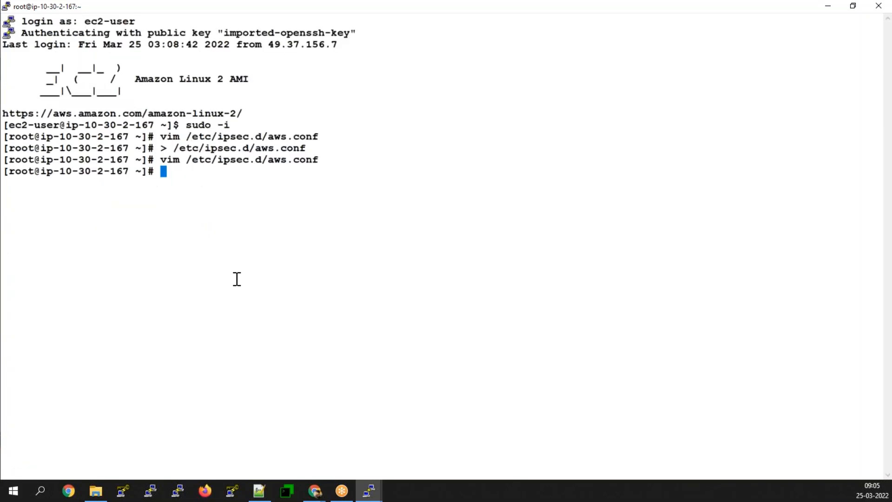
# Open a new file /etc/ipsec.d/aws.secrets in vim and enter insert mode with paste mode on.
pyautogui.write('vim /etc/ipsec.')
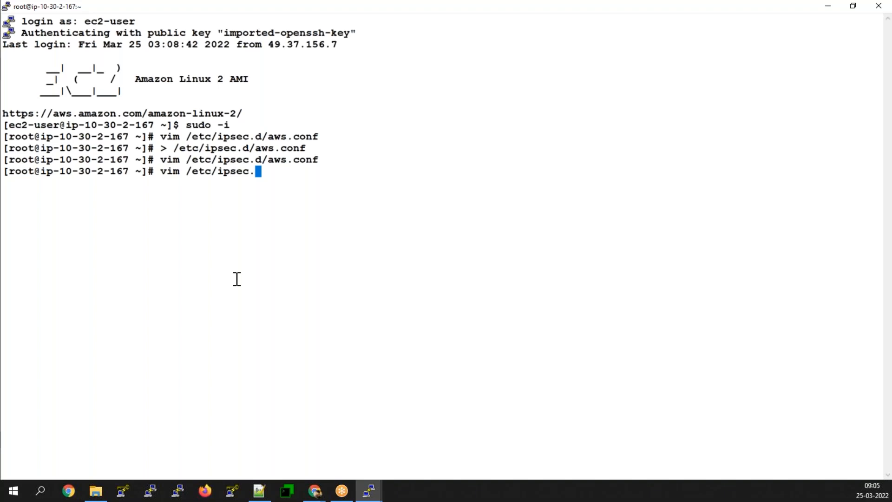
pyautogui.write('d/')
pyautogui.write('aws.secrets')
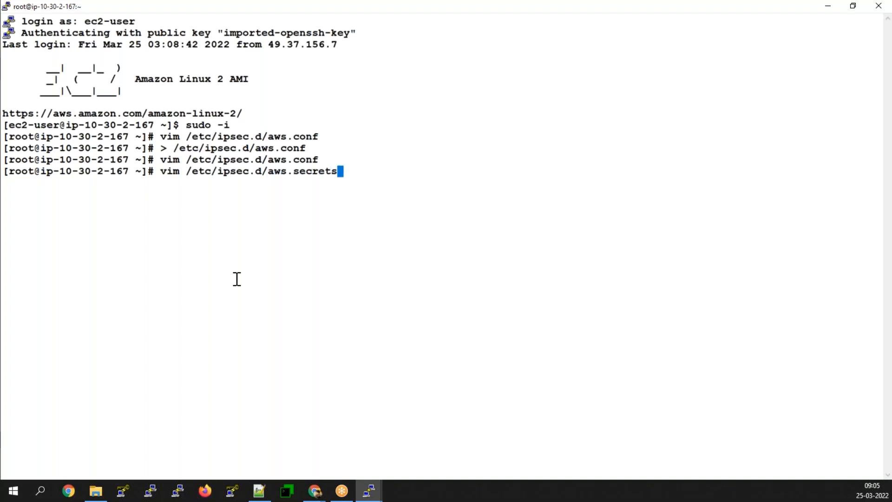
pyautogui.press('Return')
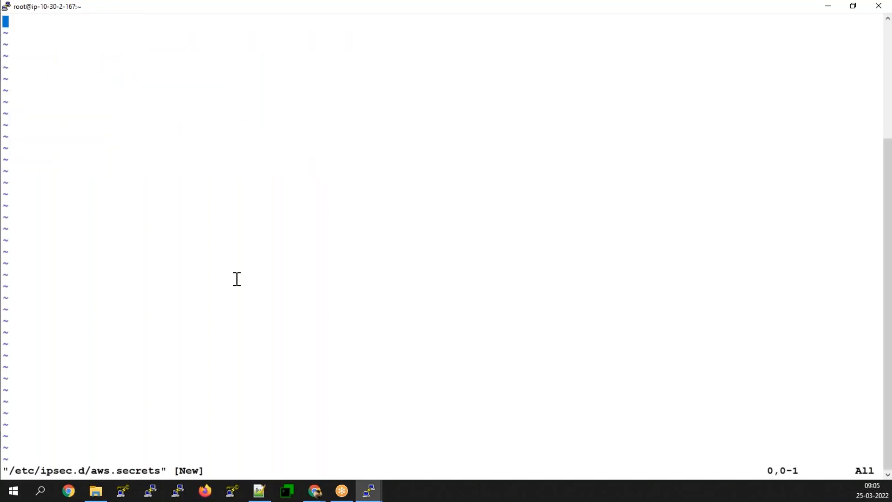
pyautogui.write(':set paste')
pyautogui.press('Return')
pyautogui.press('i')
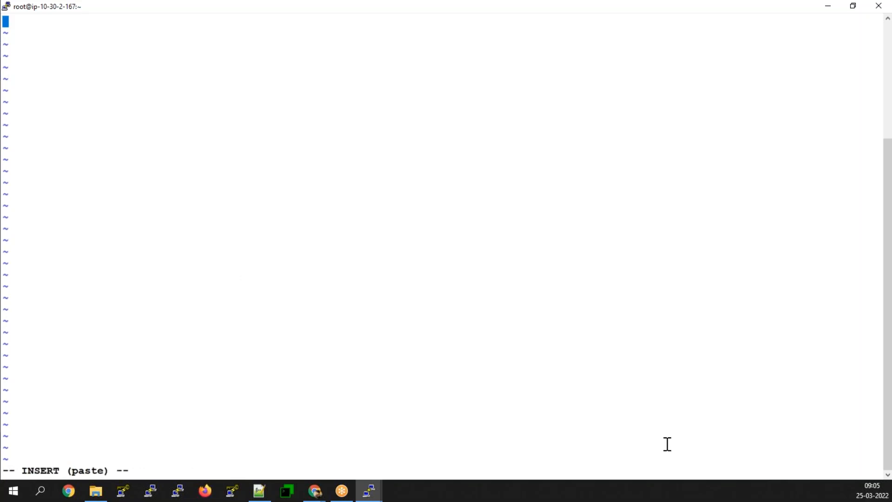
# Switch to Notepad++ and copy the Tunnel2 pre-shared key line under step 5 of the downloaded VPN configuration file.
pyautogui.click(268, 496)
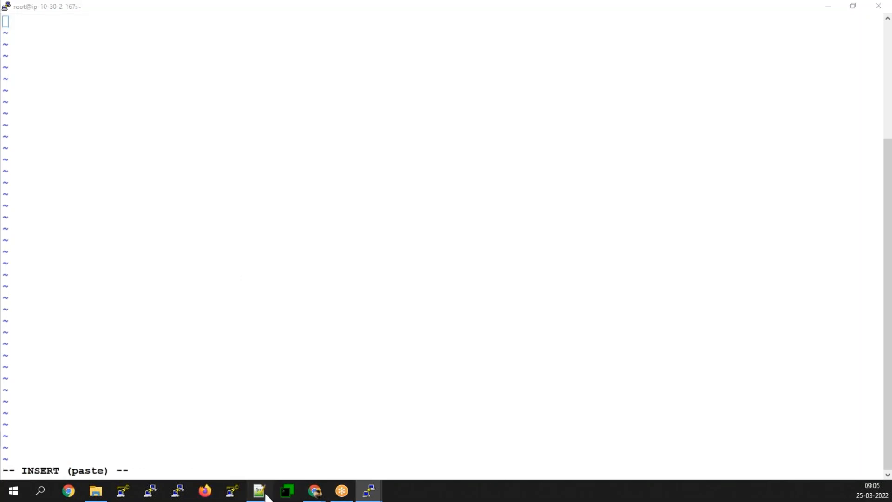
pyautogui.scroll(-10, 235, 321)
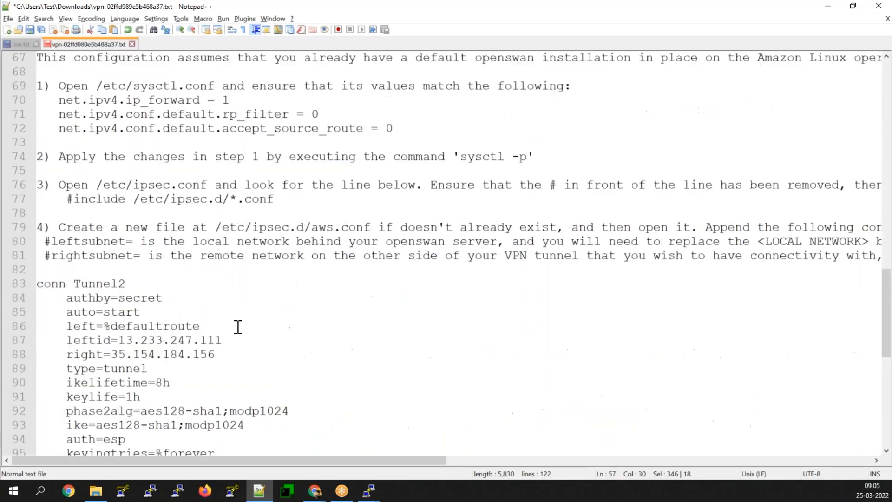
pyautogui.scroll(-9, 238, 327)
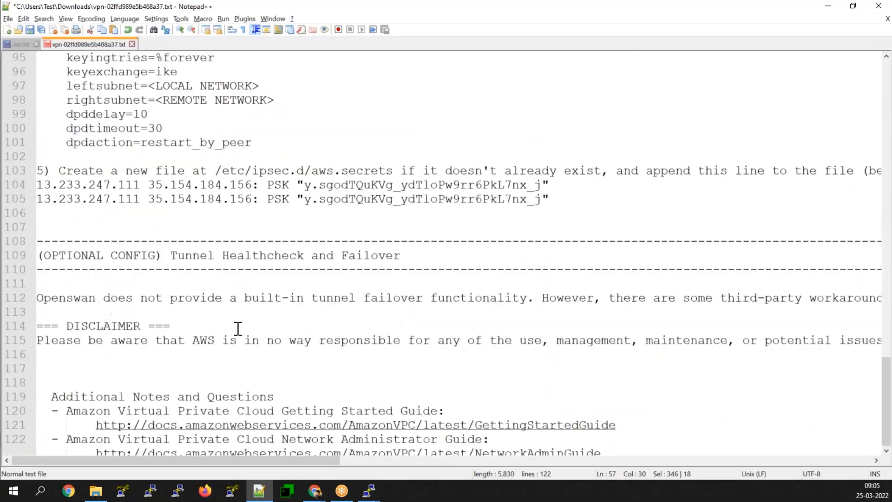
pyautogui.scroll(2, 238, 328)
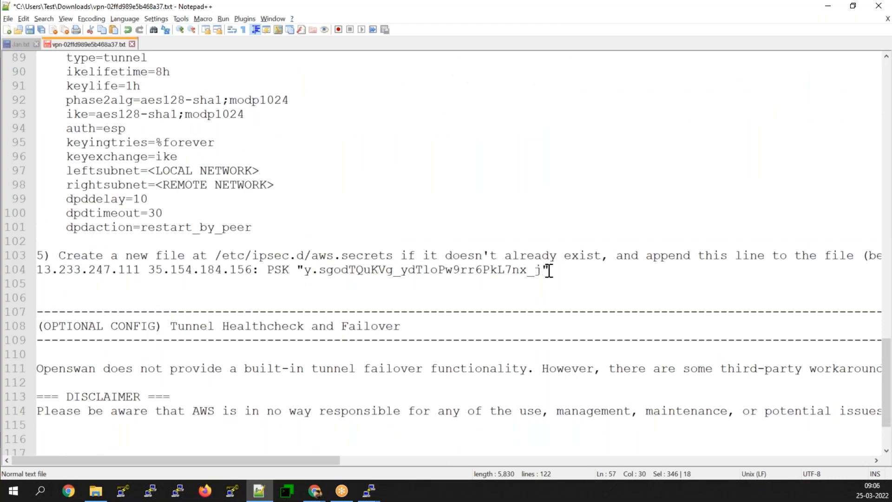
pyautogui.moveTo(549, 270); pyautogui.dragTo(155, 271)
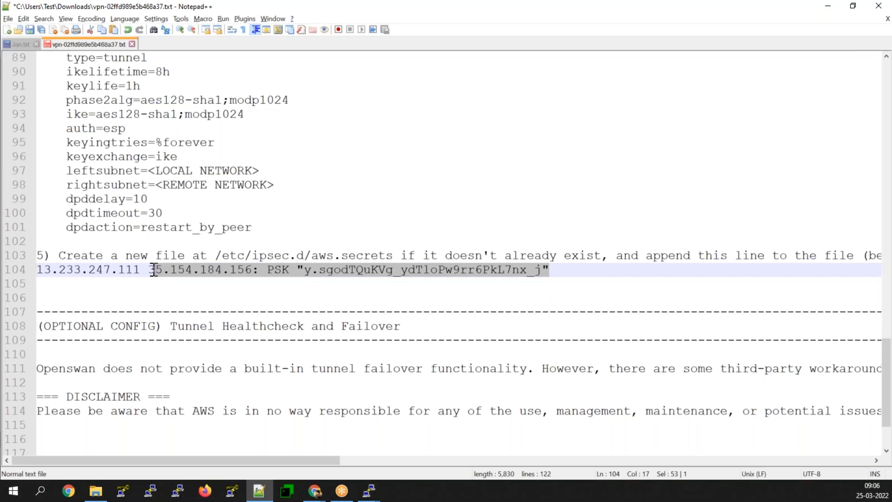
pyautogui.moveTo(152, 271); pyautogui.dragTo(36, 270)
pyautogui.rightClick(48, 278)
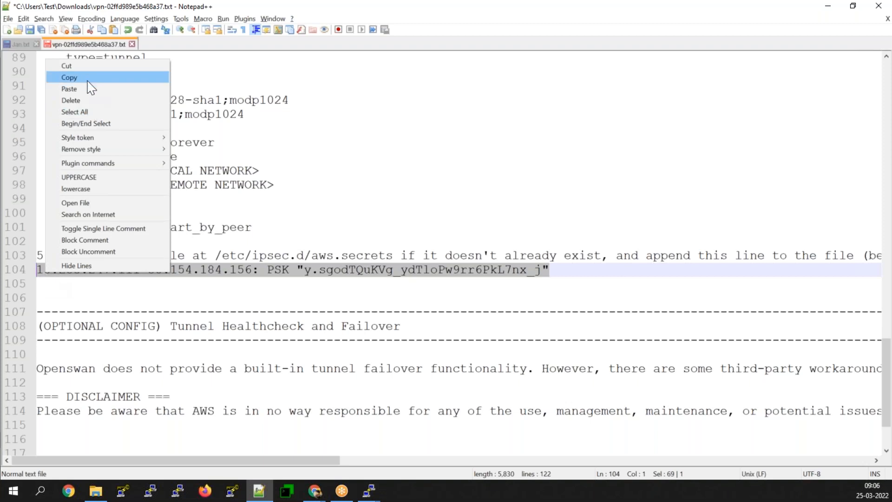
pyautogui.click(88, 79)
# Compare the Tunnel1 and Tunnel2 connection blocks and their aws.secrets lines in the VPN configuration file.
pyautogui.scroll(1, 400, 260)
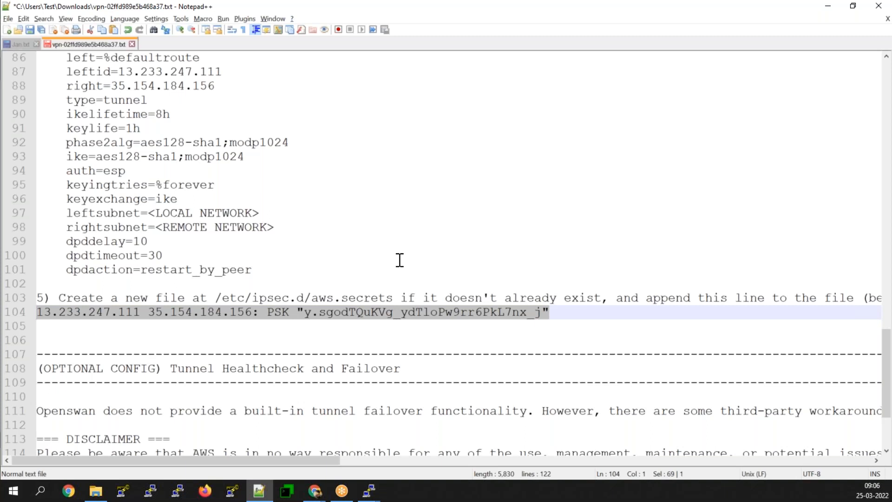
pyautogui.scroll(1, 399, 259)
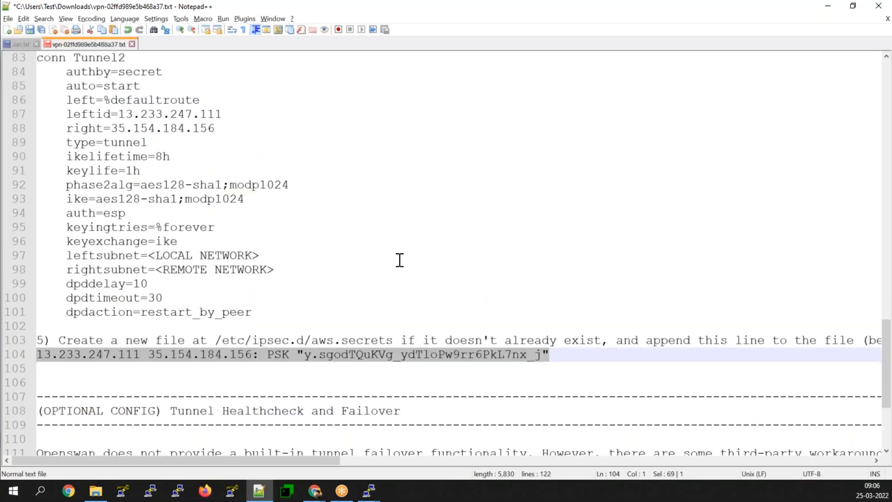
pyautogui.scroll(5, 400, 259)
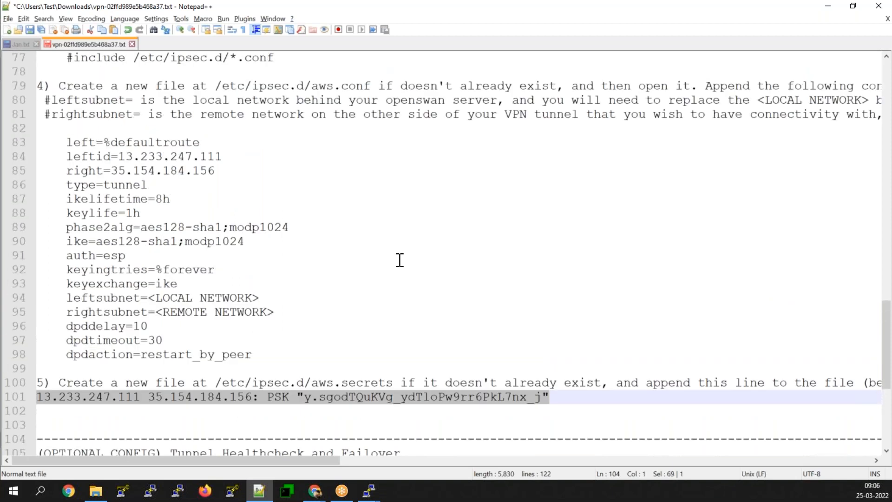
pyautogui.scroll(9, 399, 259)
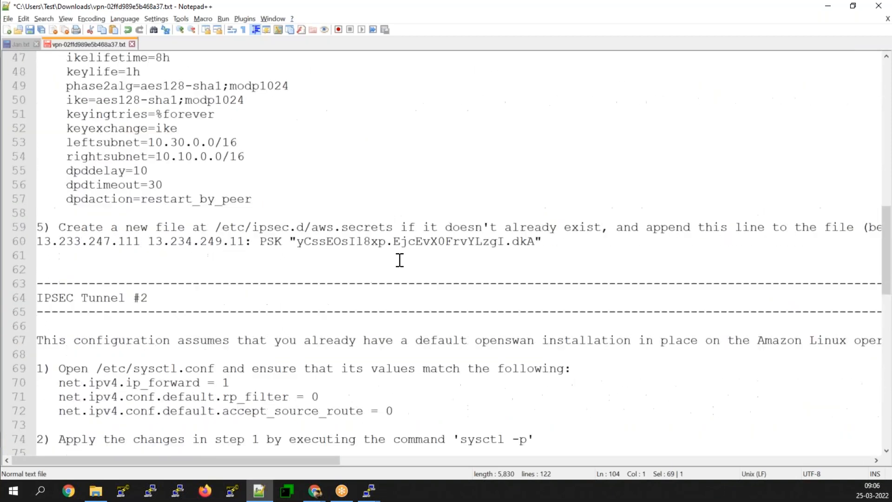
pyautogui.scroll(1, 399, 259)
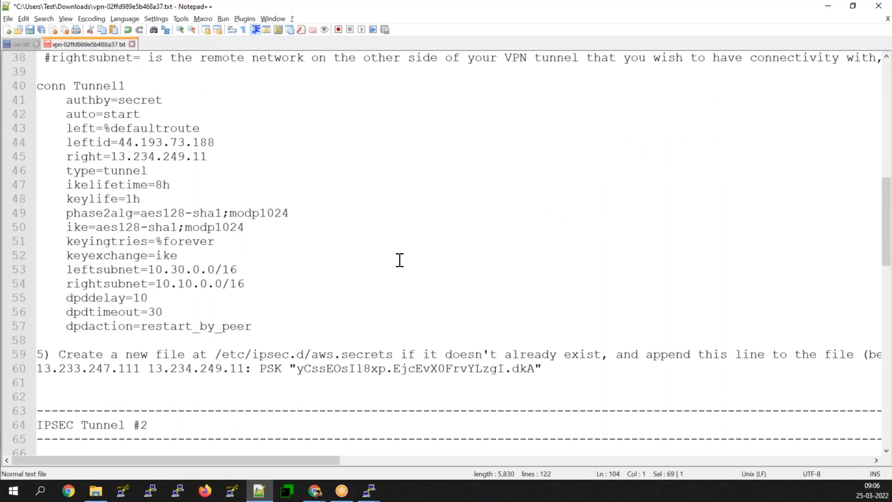
pyautogui.scroll(-8, 400, 260)
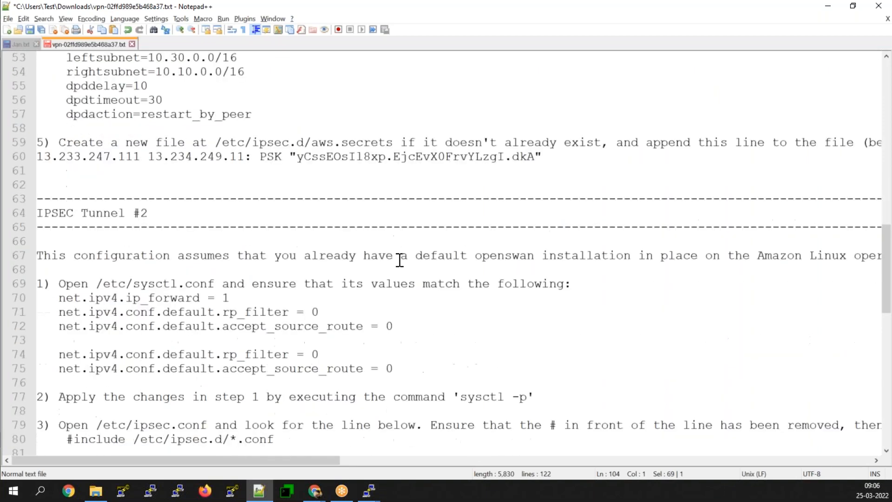
pyautogui.scroll(-1, 399, 260)
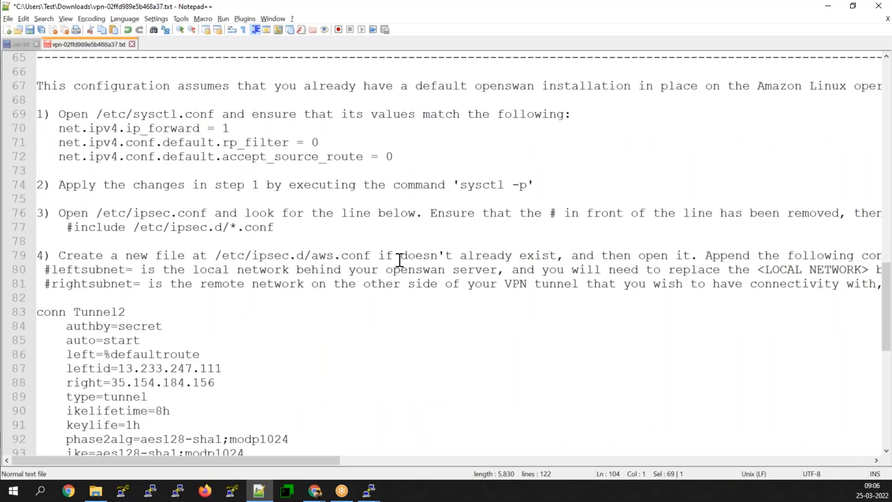
pyautogui.scroll(-2, 400, 259)
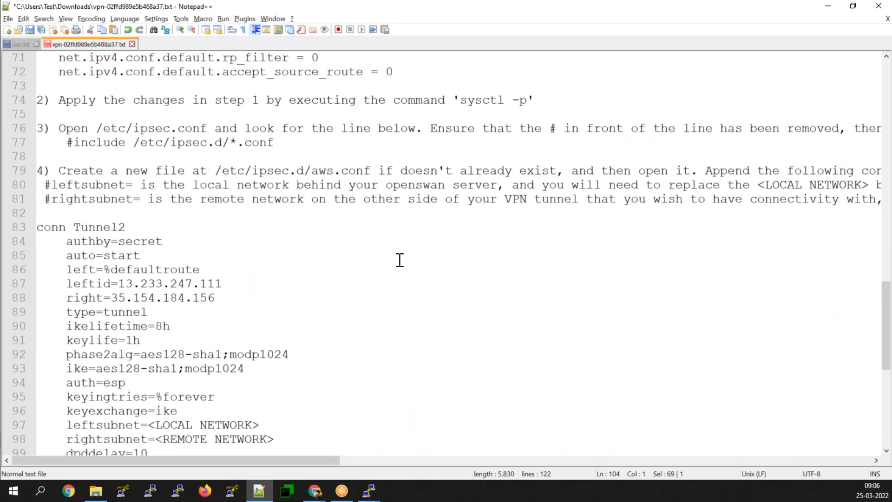
pyautogui.scroll(-1, 256, 392)
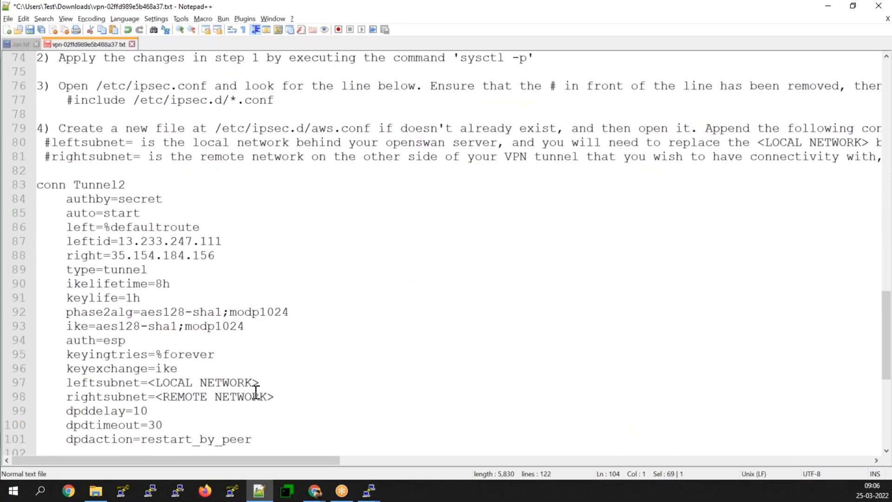
pyautogui.scroll(-2, 256, 392)
pyautogui.scroll(5, 256, 391)
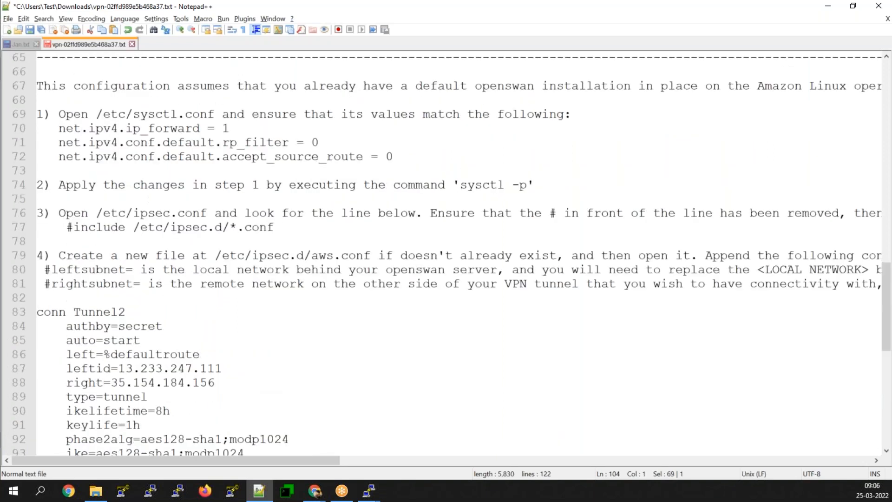
pyautogui.scroll(2, 257, 391)
pyautogui.scroll(4, 253, 392)
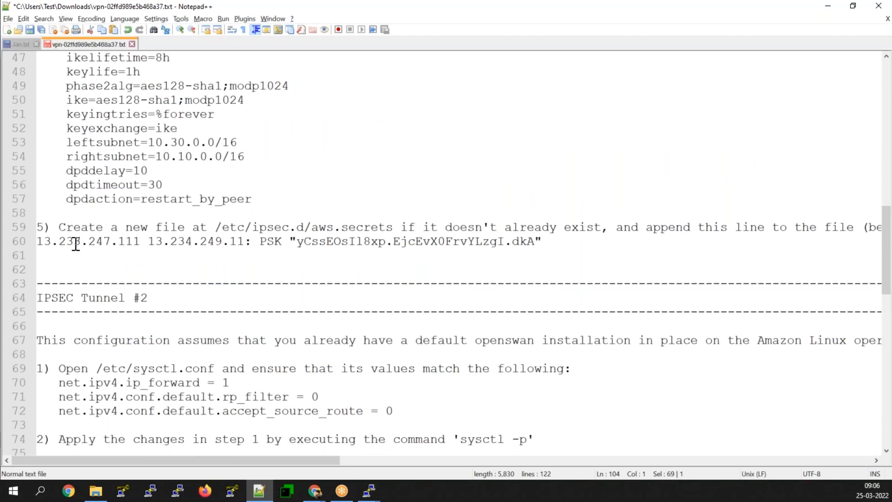
pyautogui.scroll(1, 190, 235)
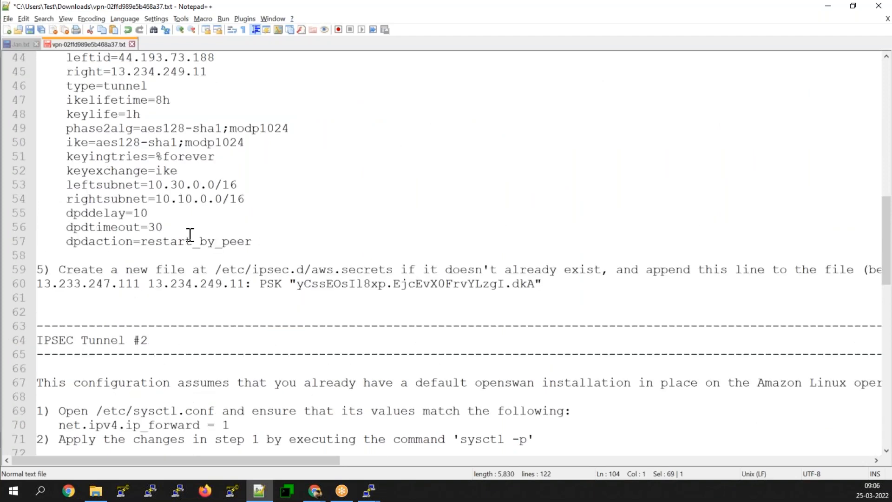
pyautogui.scroll(1, 190, 235)
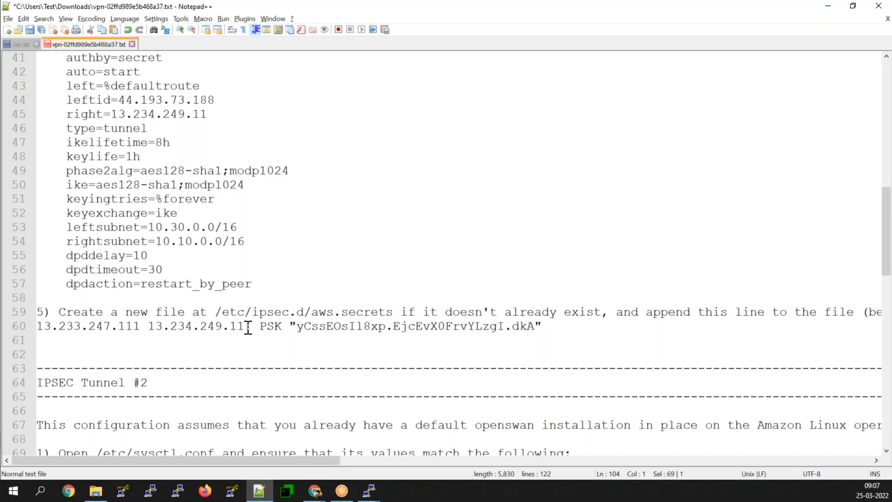
# Copy the Tunnel1 aws.secrets line containing both gateway addresses and the pre-shared key.
pyautogui.moveTo(543, 326); pyautogui.dragTo(37, 327)
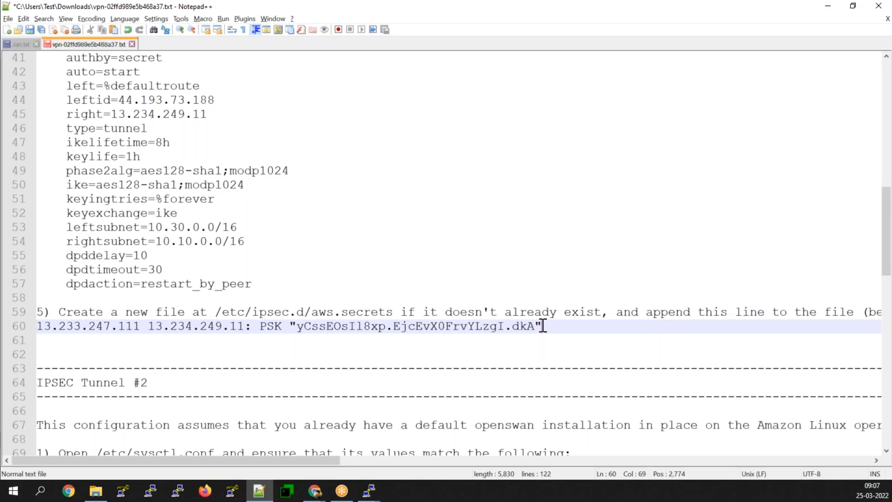
pyautogui.rightClick(260, 326)
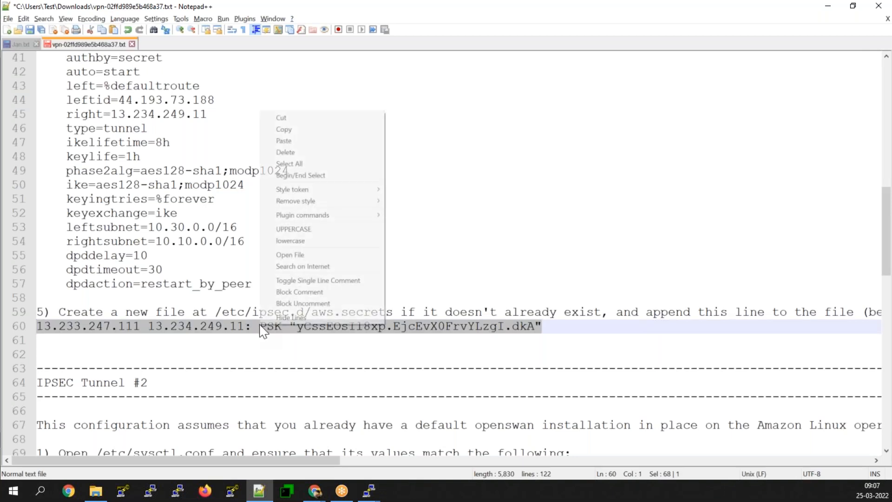
pyautogui.click(287, 134)
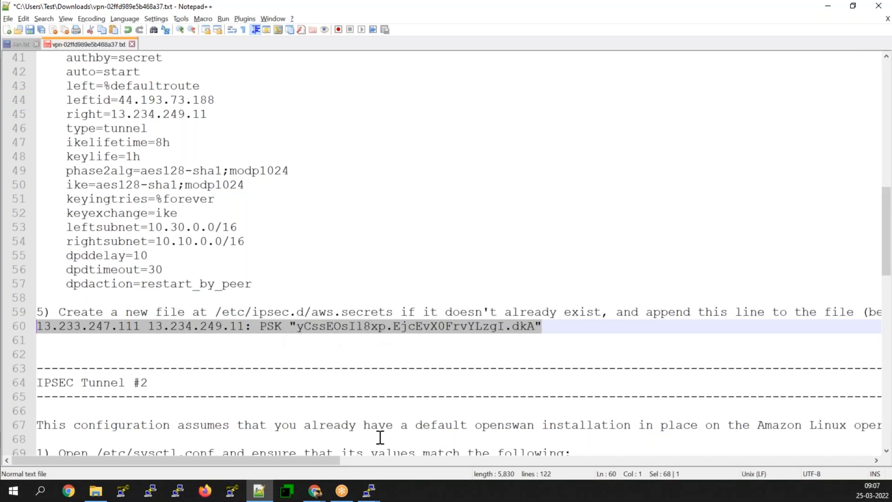
# Switch to the PuTTY terminal, paste the Tunnel1 pre-shared key line into aws.secrets, then save the file and quit vim.
pyautogui.click(374, 489)
pyautogui.click(429, 445)
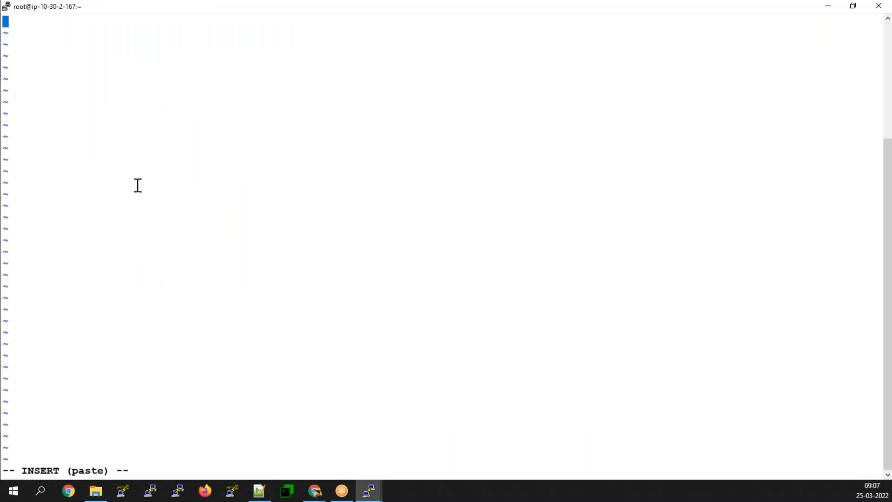
pyautogui.rightClick(137, 186)
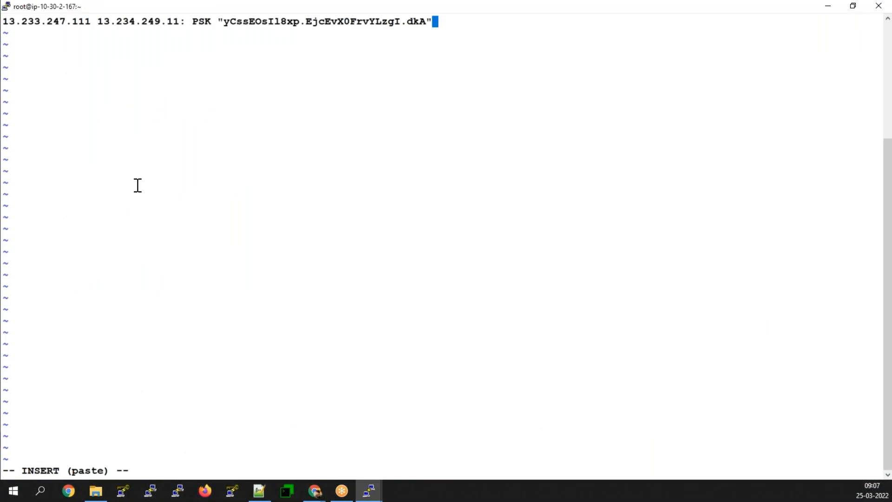
pyautogui.press('Escape')
pyautogui.write(':wq!')
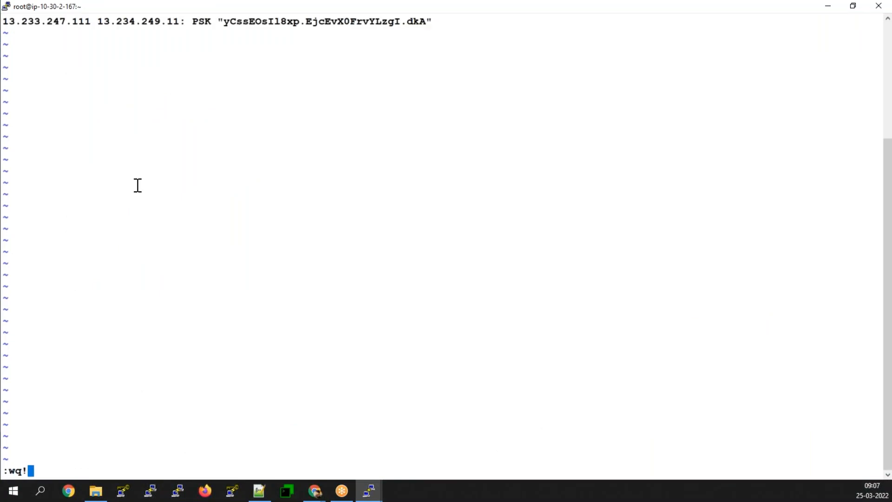
pyautogui.press('Return')
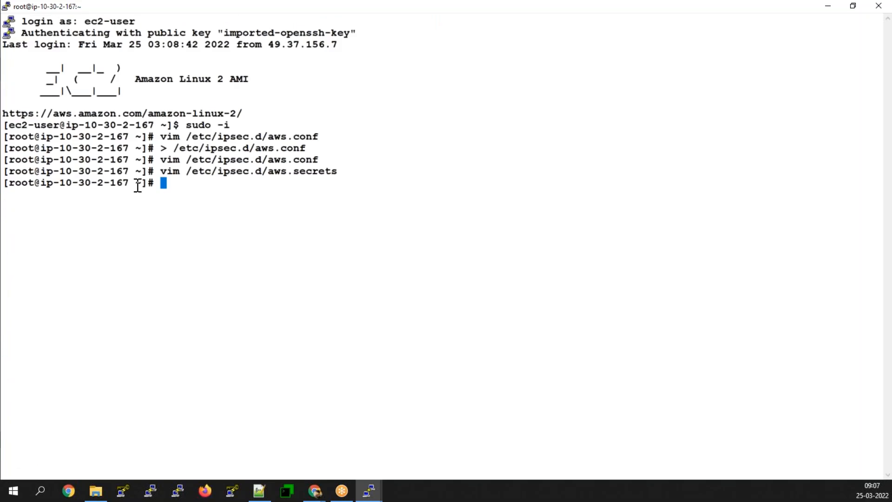
# Start the IPsec service on the OpenSwan server with service ipsec start.
pyautogui.write('se')
pyautogui.press('BackSpace')
pyautogui.write('ervice ipsec start')
pyautogui.press('BackSpace')
pyautogui.write('t')
pyautogui.press('Return')
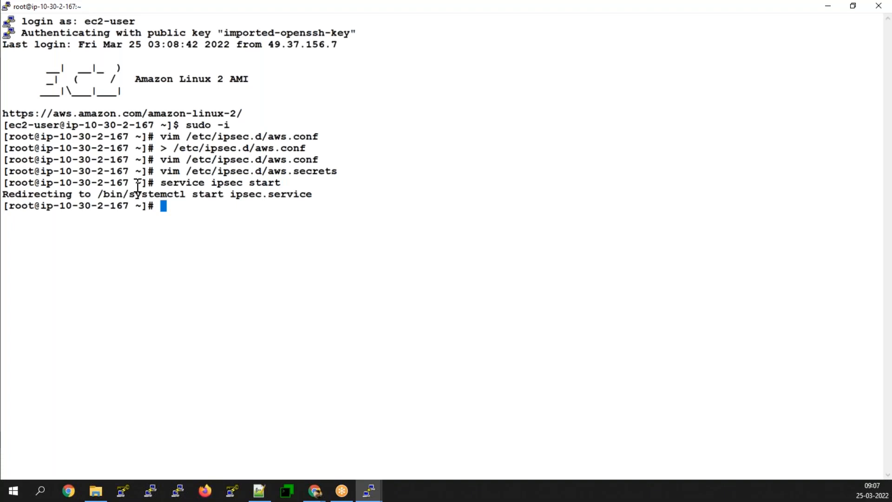
# Check the IPsec service's state with service ipsec status.
pyautogui.press('Up')
pyautogui.press('BackSpace')
pyautogui.press('BackSpace')
pyautogui.write('tus')
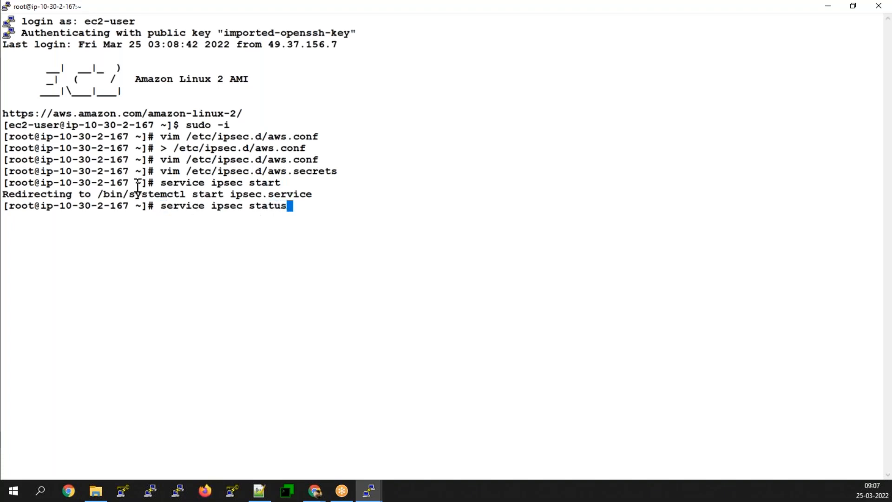
pyautogui.press('Return')
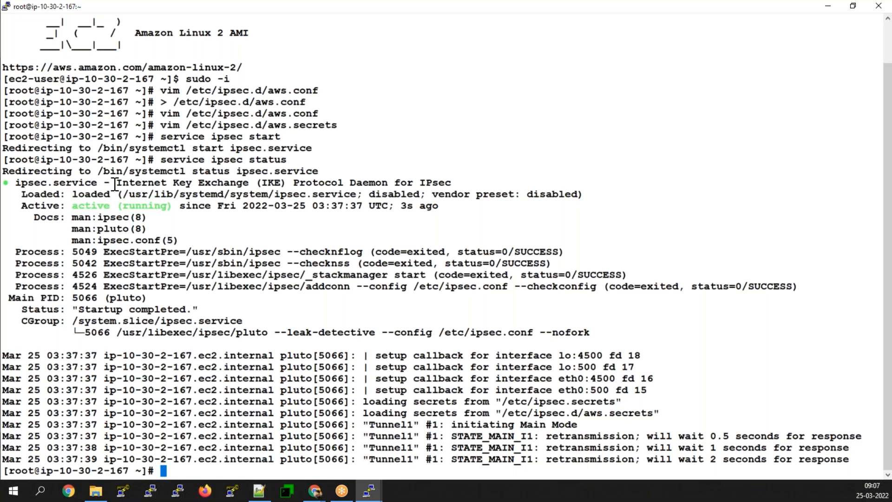
# Return to the AWS console in Chrome, switch the region to Mumbai and open the VPC dashboard.
pyautogui.click(832, 6)
pyautogui.click(819, 7)
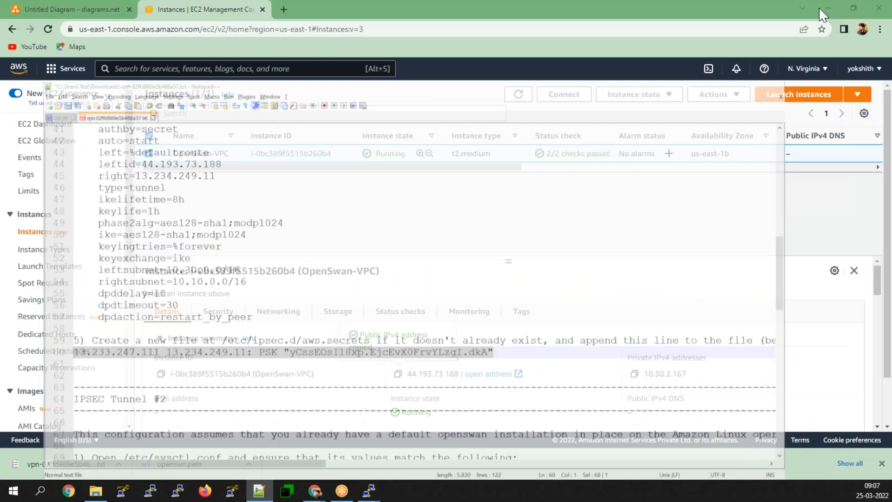
pyautogui.click(148, 154)
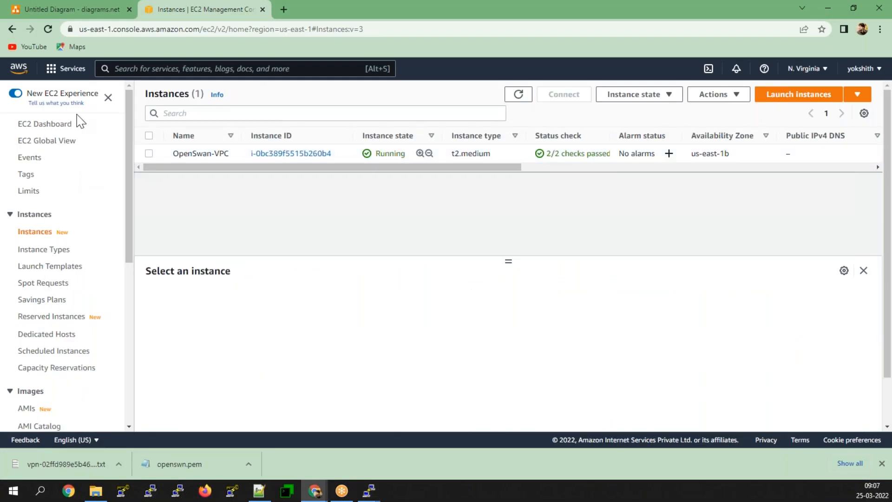
pyautogui.click(68, 74)
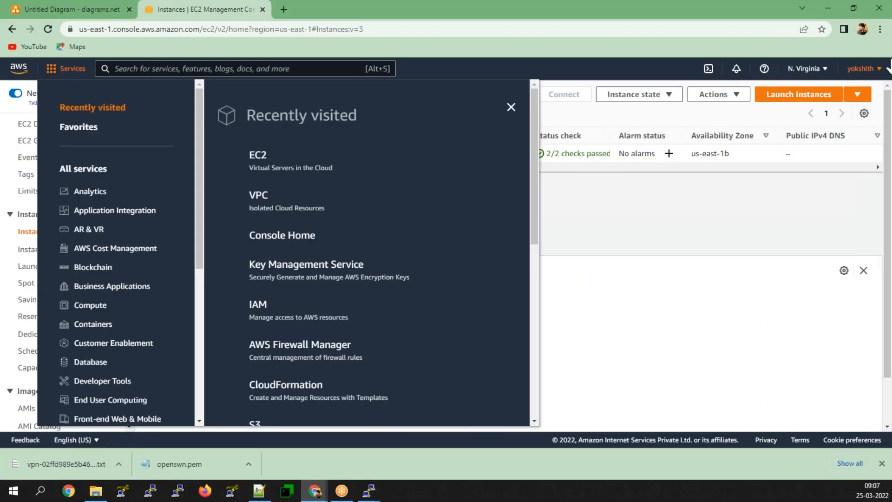
pyautogui.click(808, 69)
pyautogui.click(749, 266)
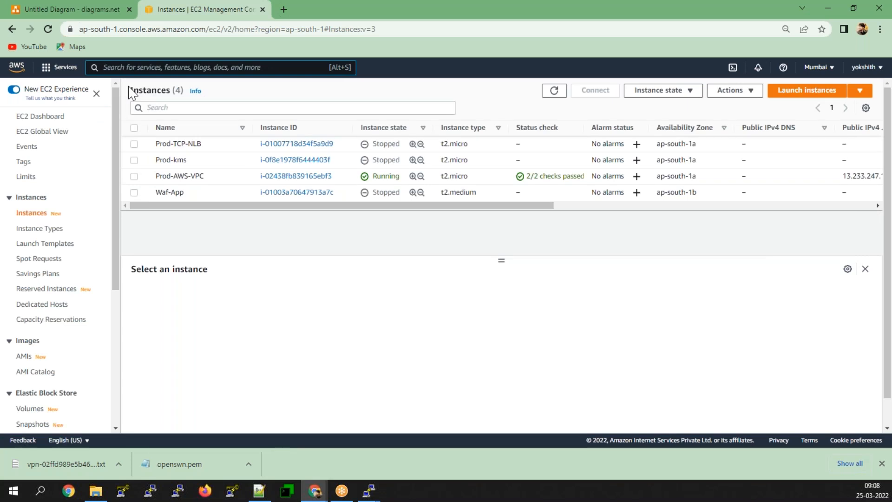
pyautogui.click(60, 67)
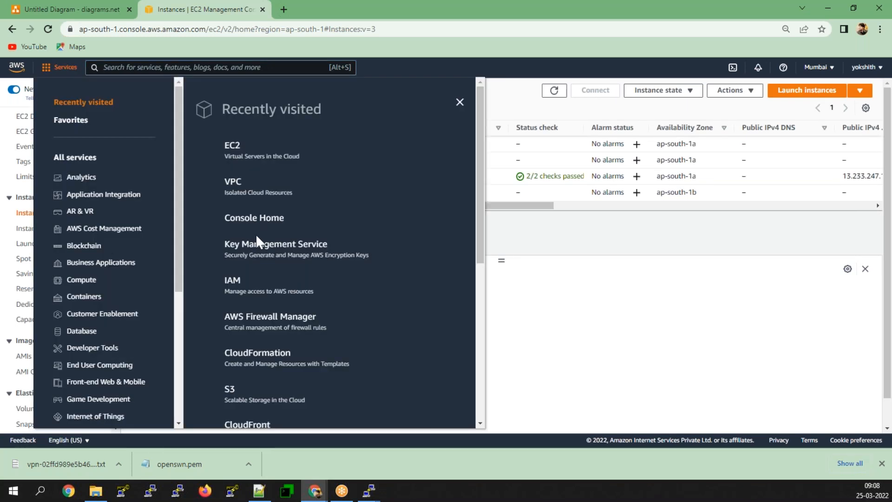
pyautogui.click(240, 192)
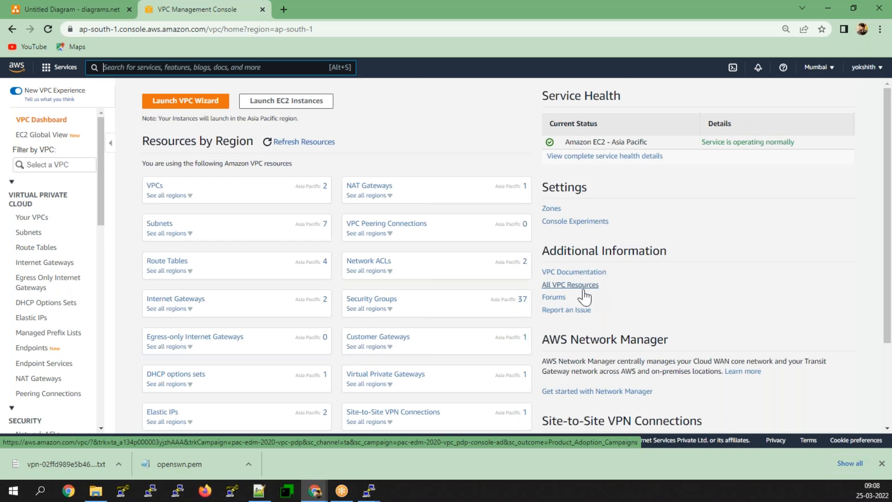
# Open the Site-to-Site VPN connections list and show the tunnel details of the awsvpctodc connection.
pyautogui.scroll(-5, 34, 367)
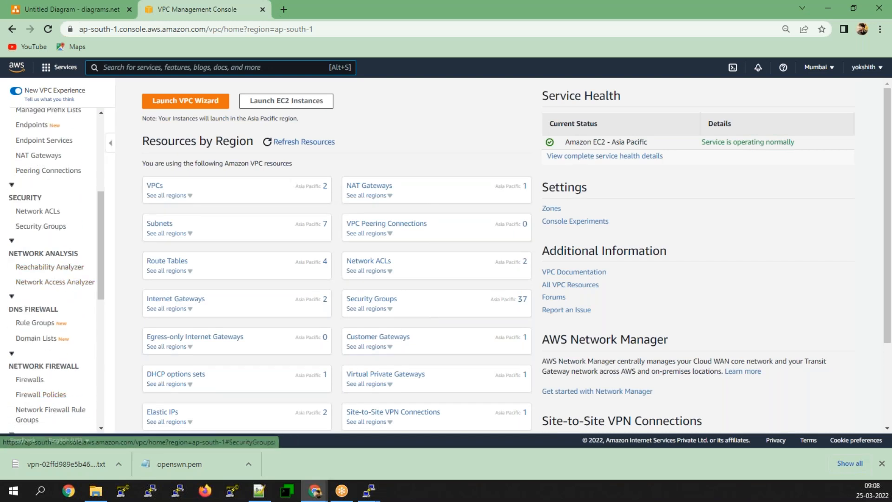
pyautogui.scroll(-3, 43, 298)
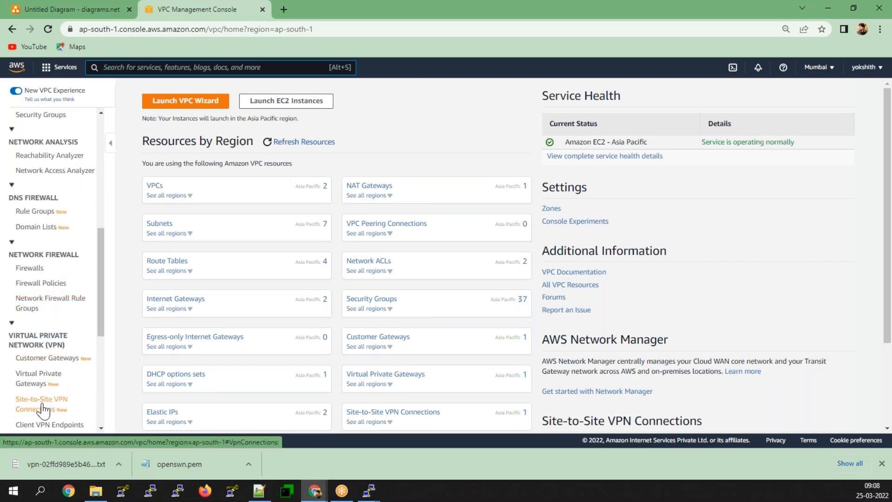
pyautogui.scroll(-2, 42, 399)
pyautogui.click(34, 359)
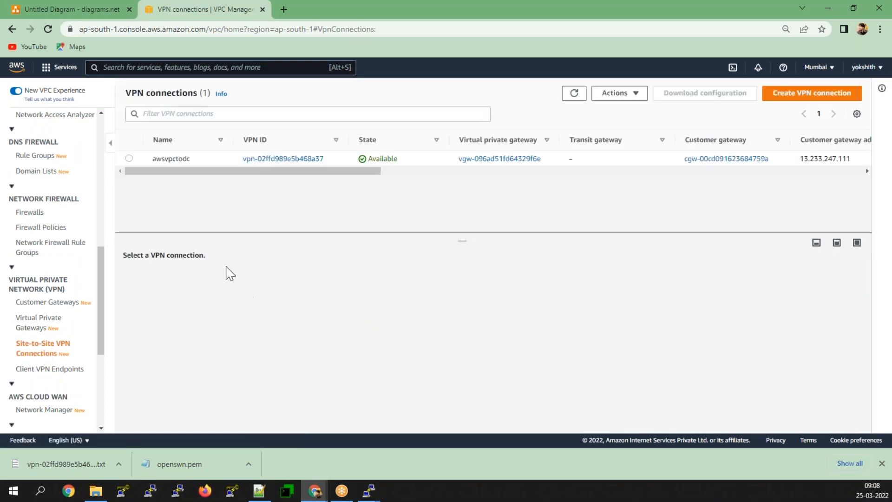
pyautogui.click(129, 159)
pyautogui.click(200, 283)
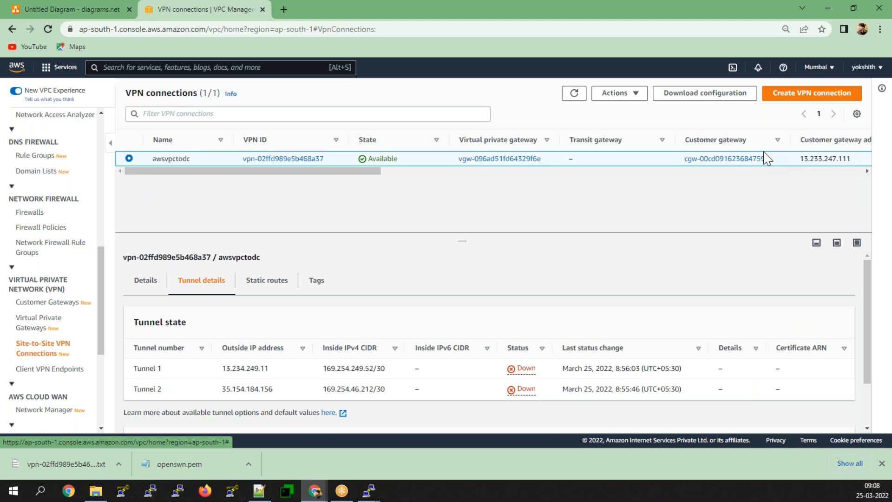
# Refresh the VPN connections list to recheck the tunnel status, highlighting Tunnel 1's outside IP address.
pyautogui.click(575, 93)
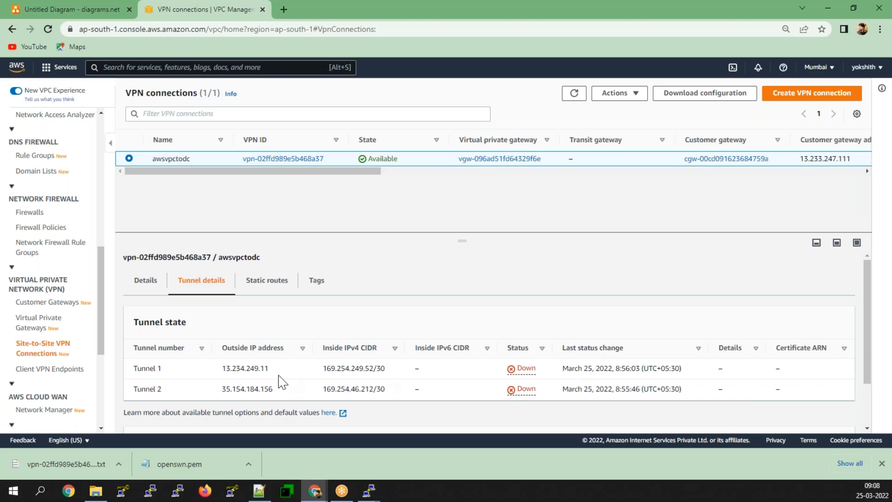
pyautogui.moveTo(278, 374); pyautogui.dragTo(219, 372)
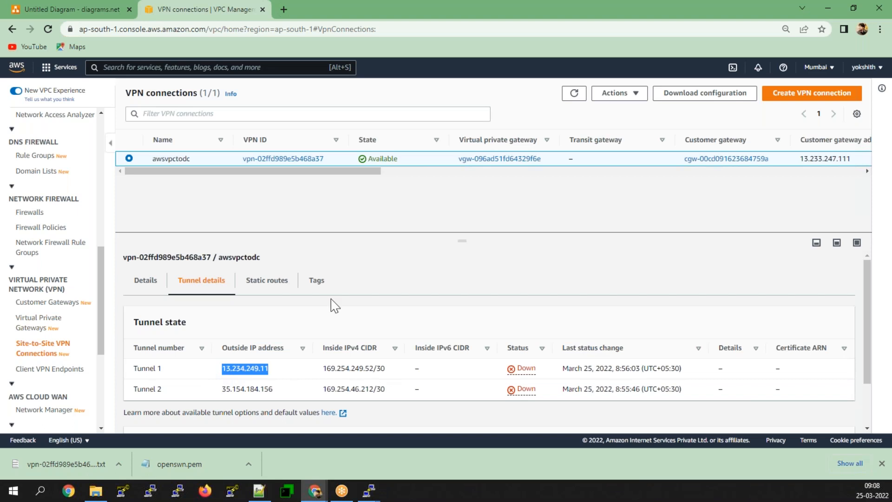
pyautogui.click(573, 94)
# Switch the AWS console region to US East (N. Virginia).
pyautogui.click(817, 67)
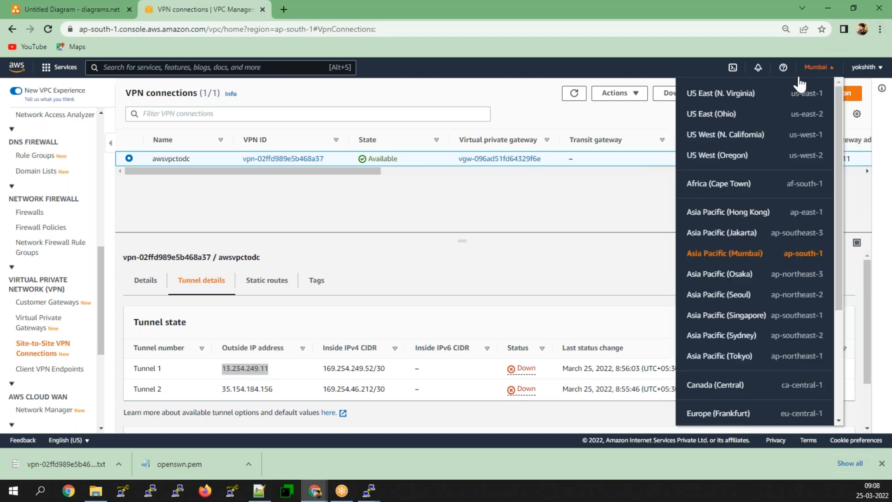
pyautogui.click(735, 88)
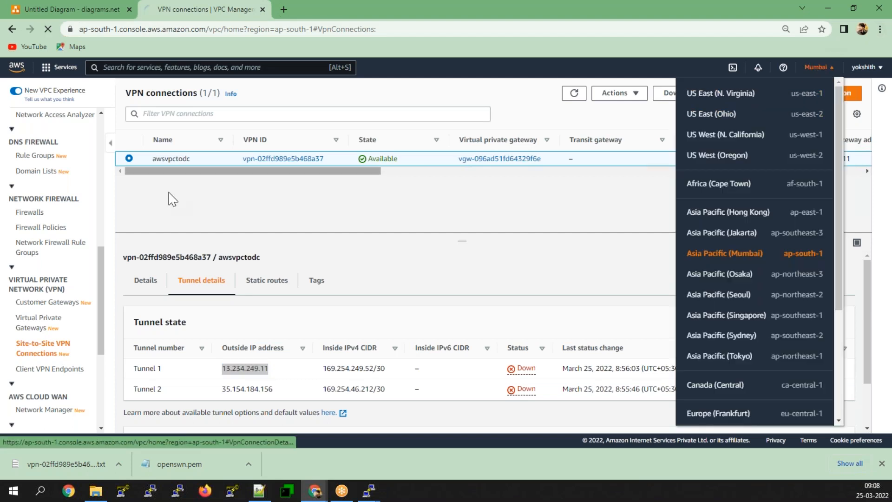